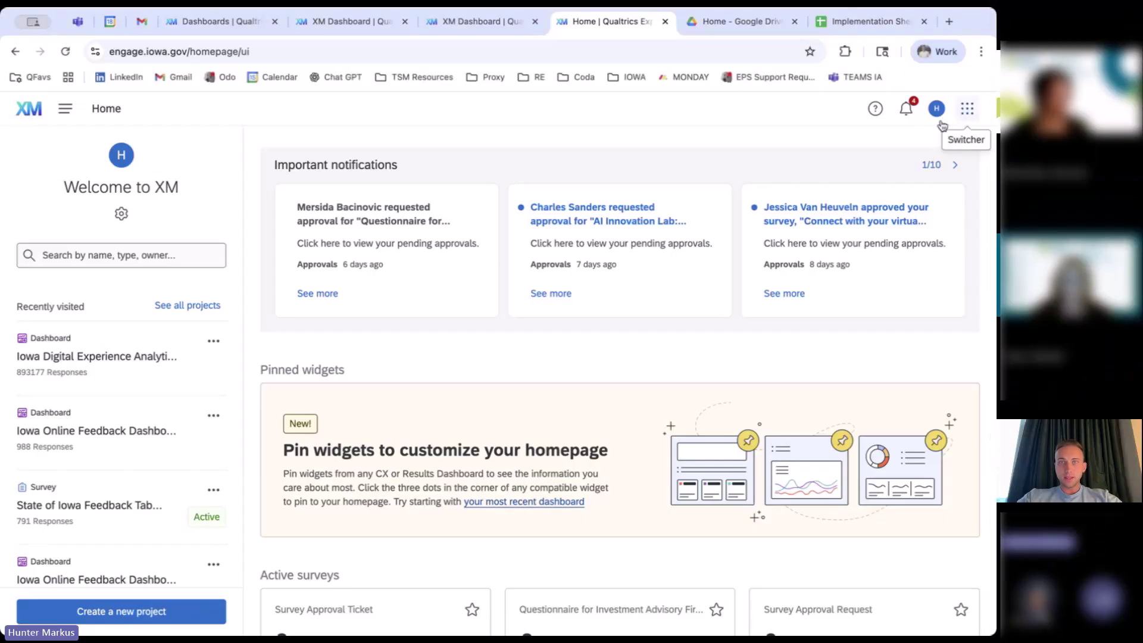
Step: Switch from Qualtrics to the Digital Assist portal
click(969, 110)
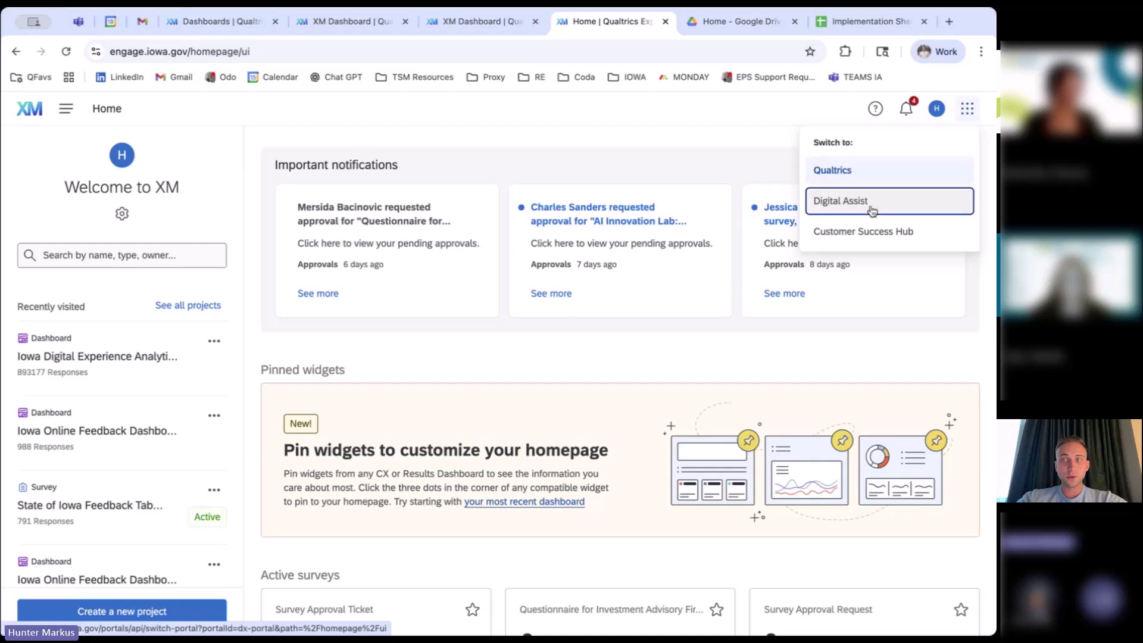
click(802, 109)
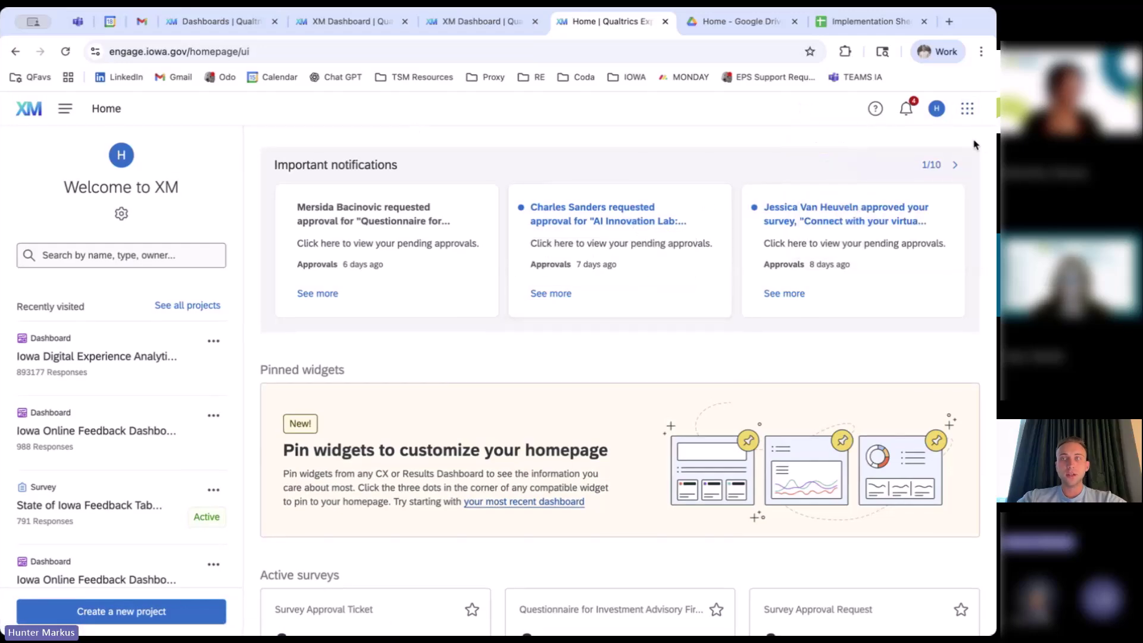
click(968, 108)
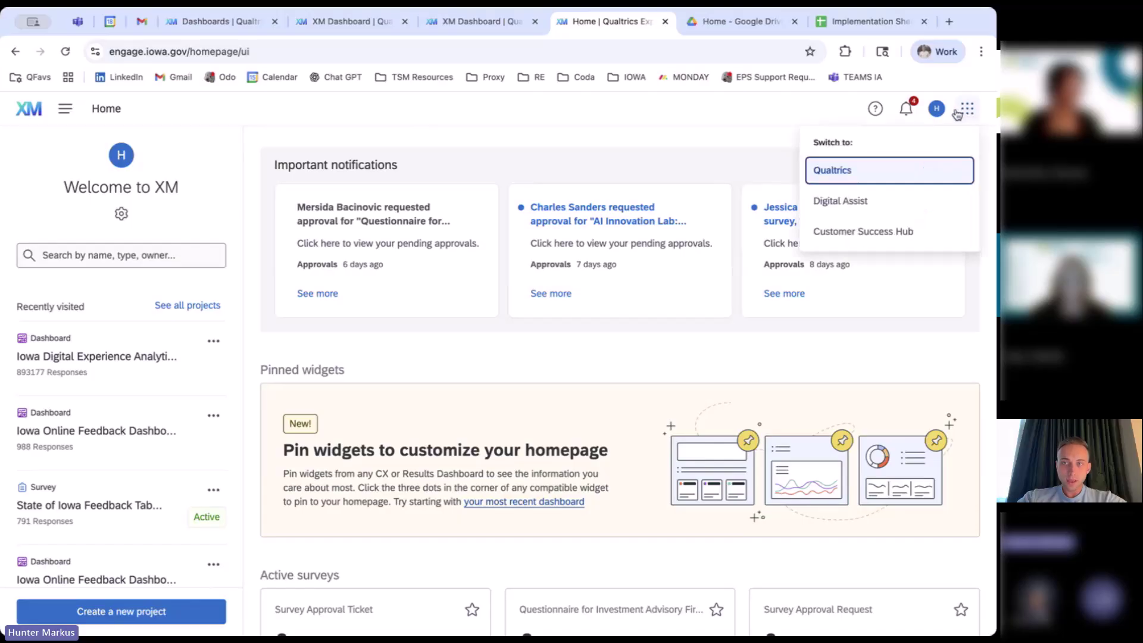
click(894, 205)
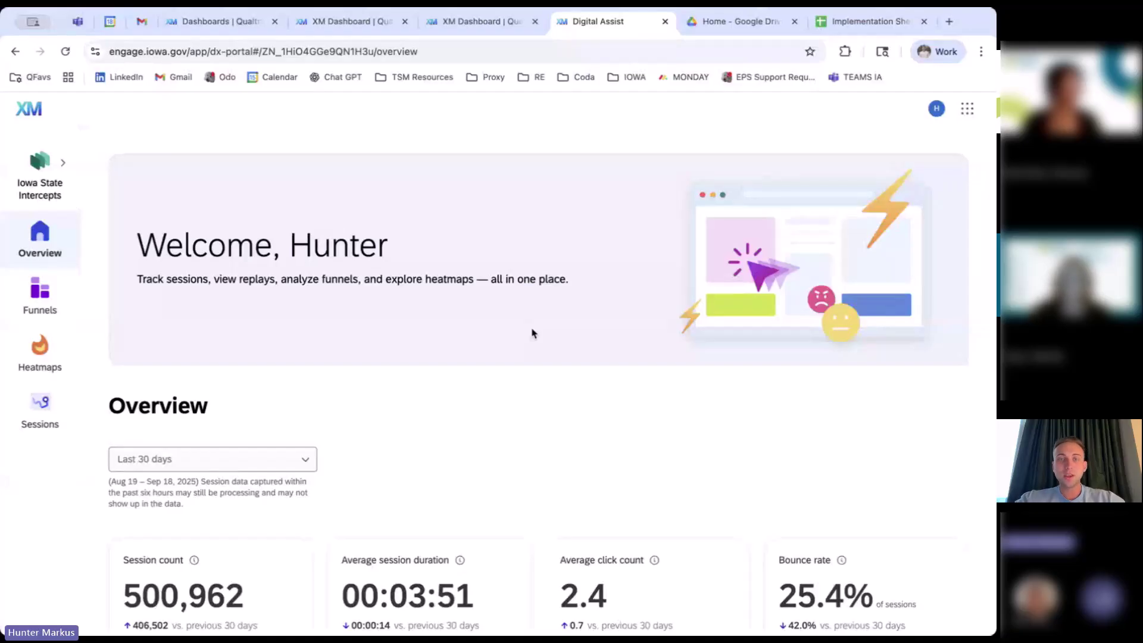
Step: Examine the Overview page's session, click, bounce and frustration metrics for the last 30 days
scroll(327, 404, down, 1)
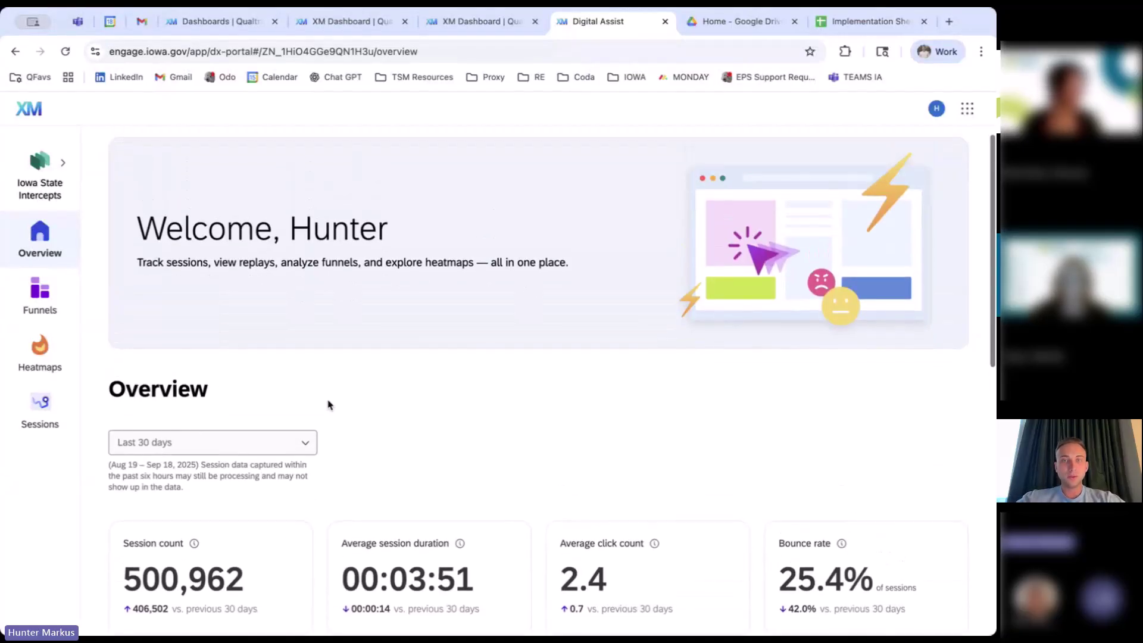
scroll(328, 404, up, 1)
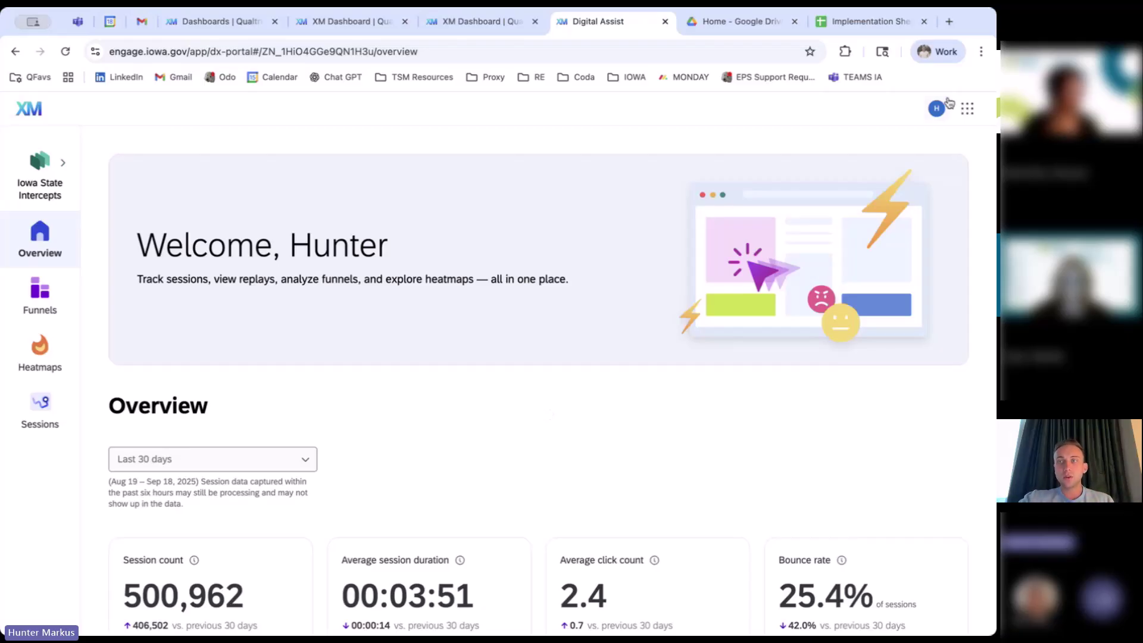
click(968, 108)
click(698, 136)
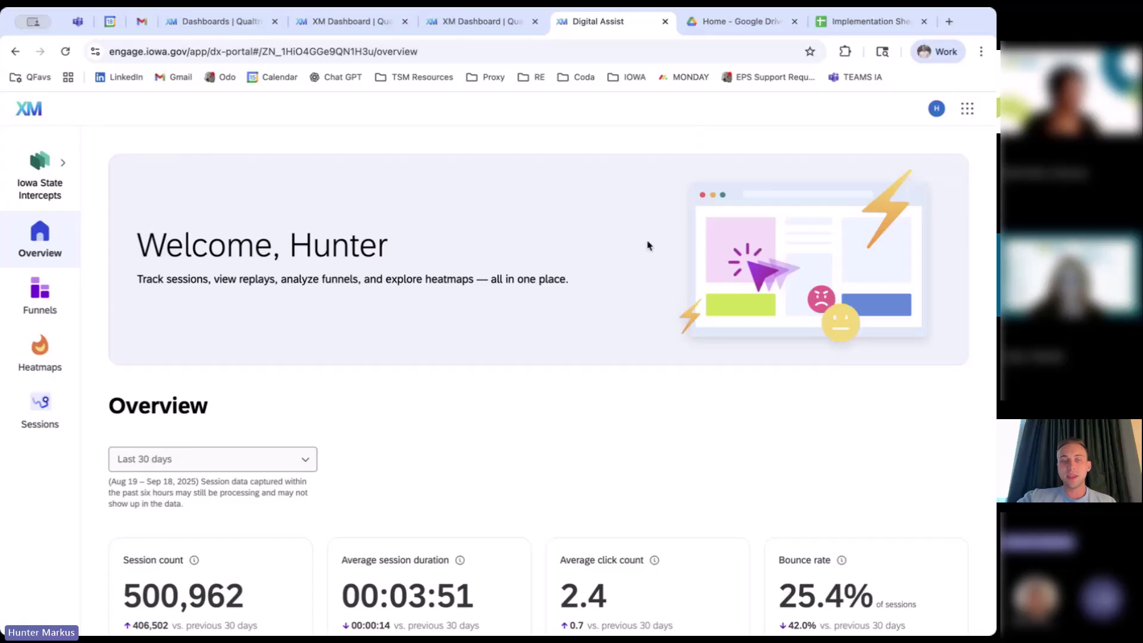
scroll(410, 298, down, 3)
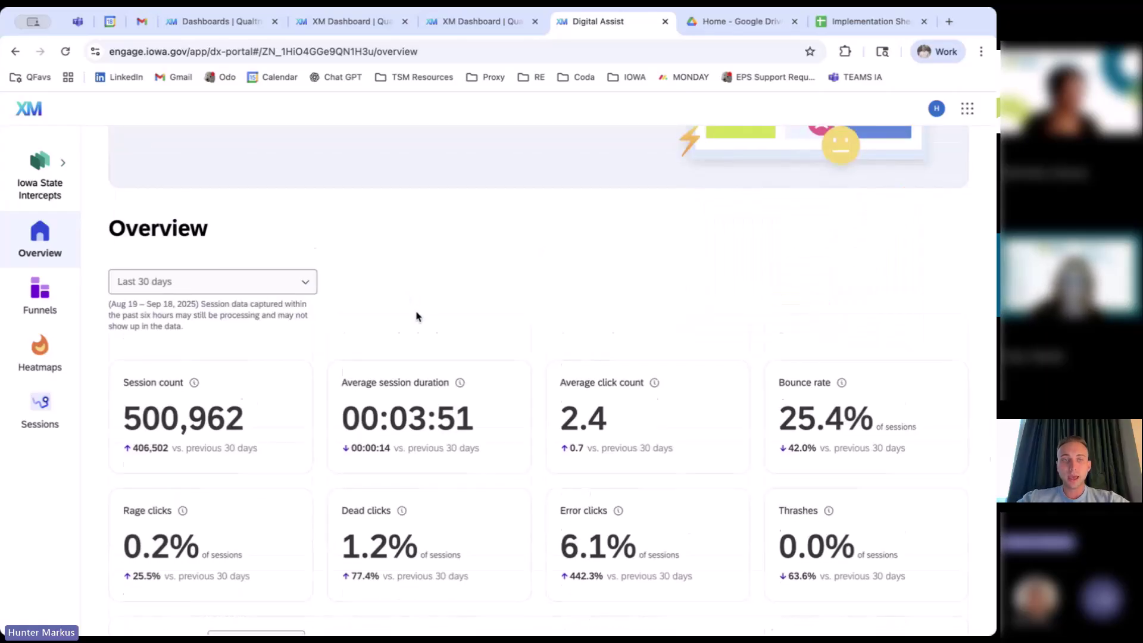
scroll(420, 312, down, 2)
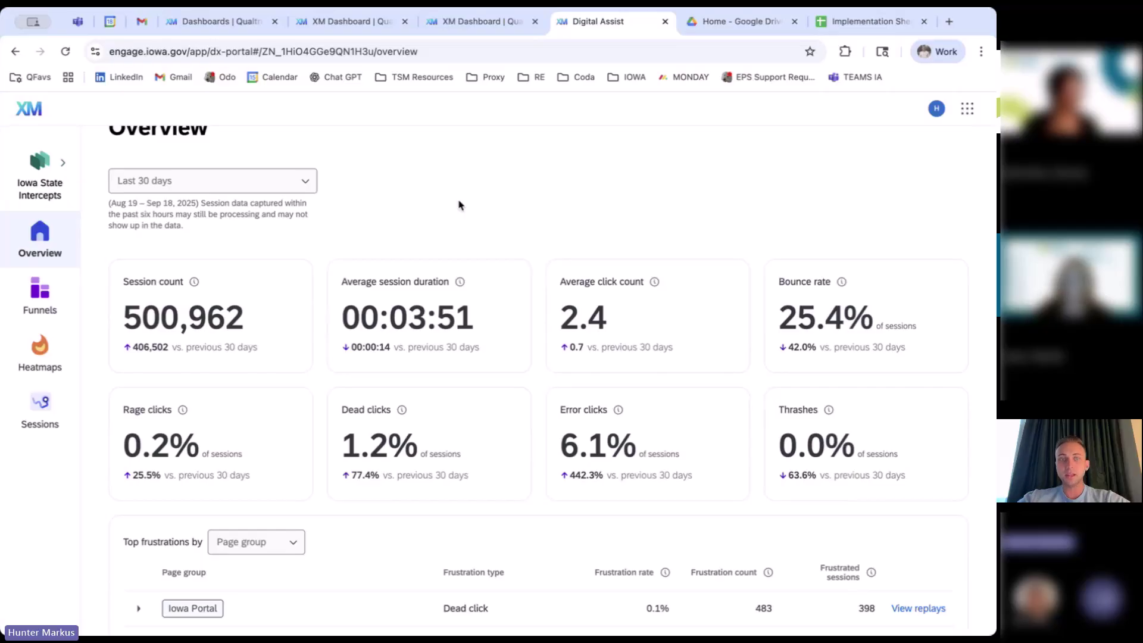
scroll(363, 226, down, 1)
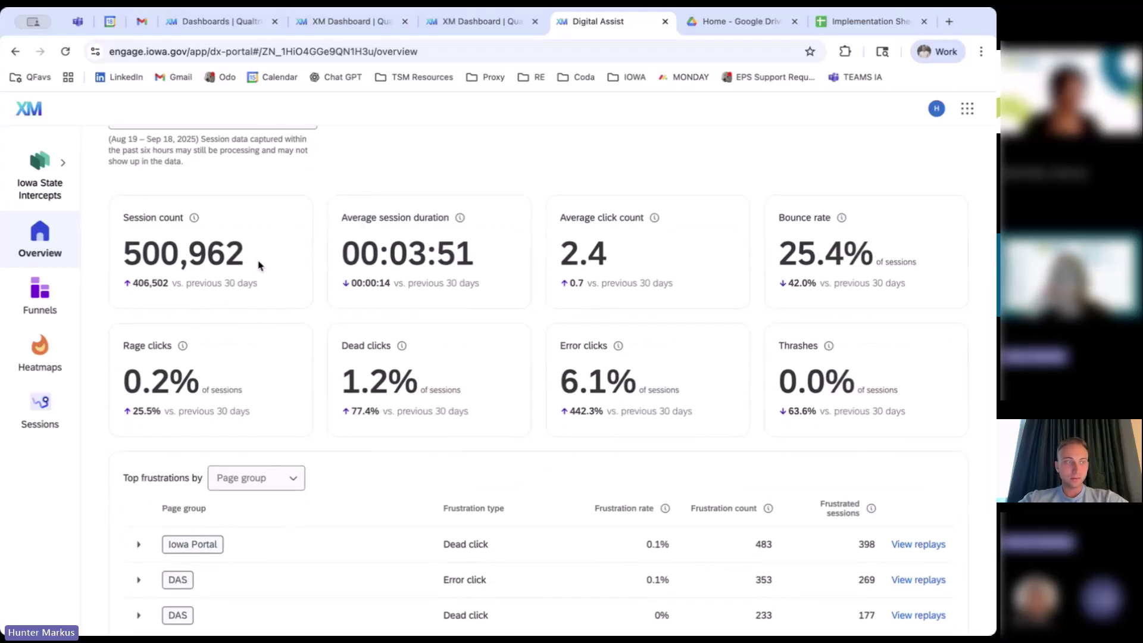
scroll(498, 187, up, 2)
scroll(497, 187, up, 1)
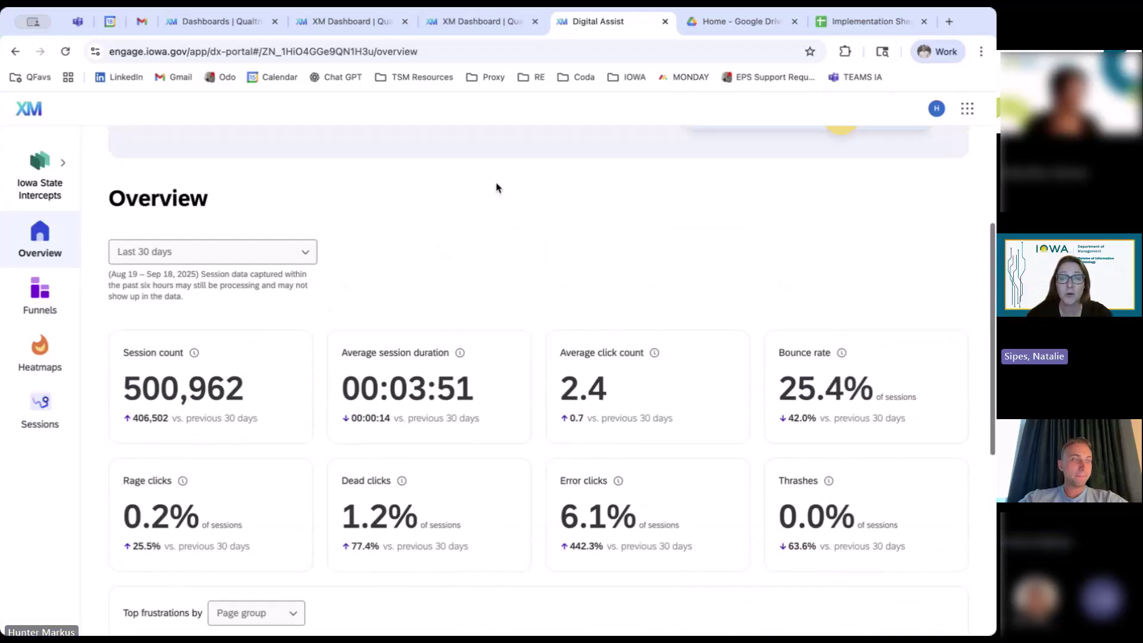
scroll(498, 187, down, 1)
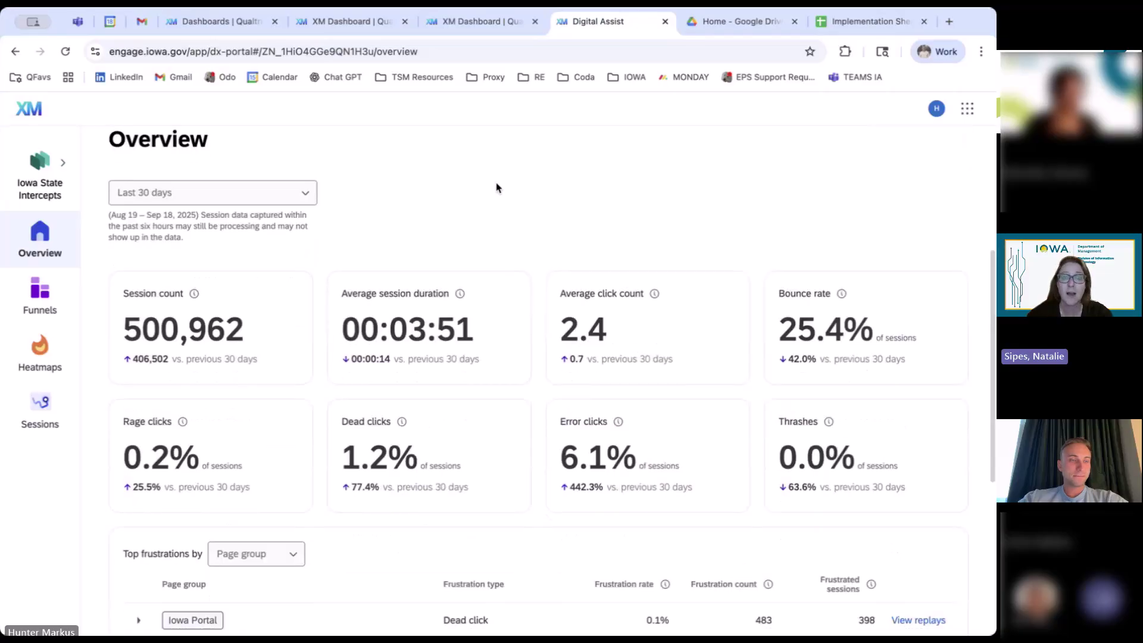
scroll(497, 188, up, 1)
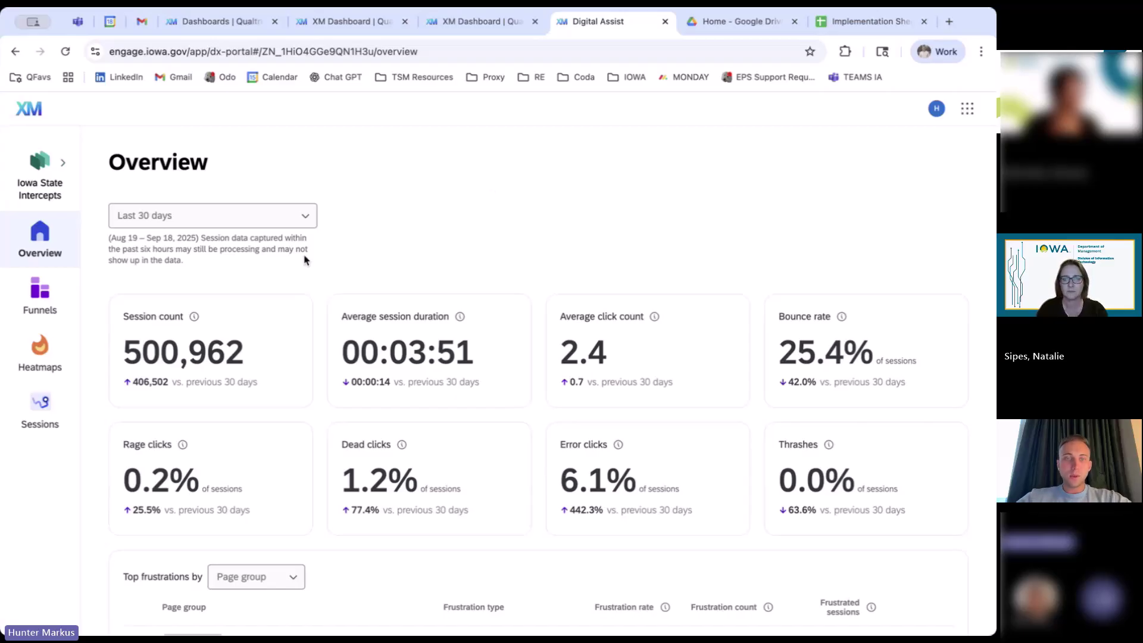
scroll(474, 151, down, 1)
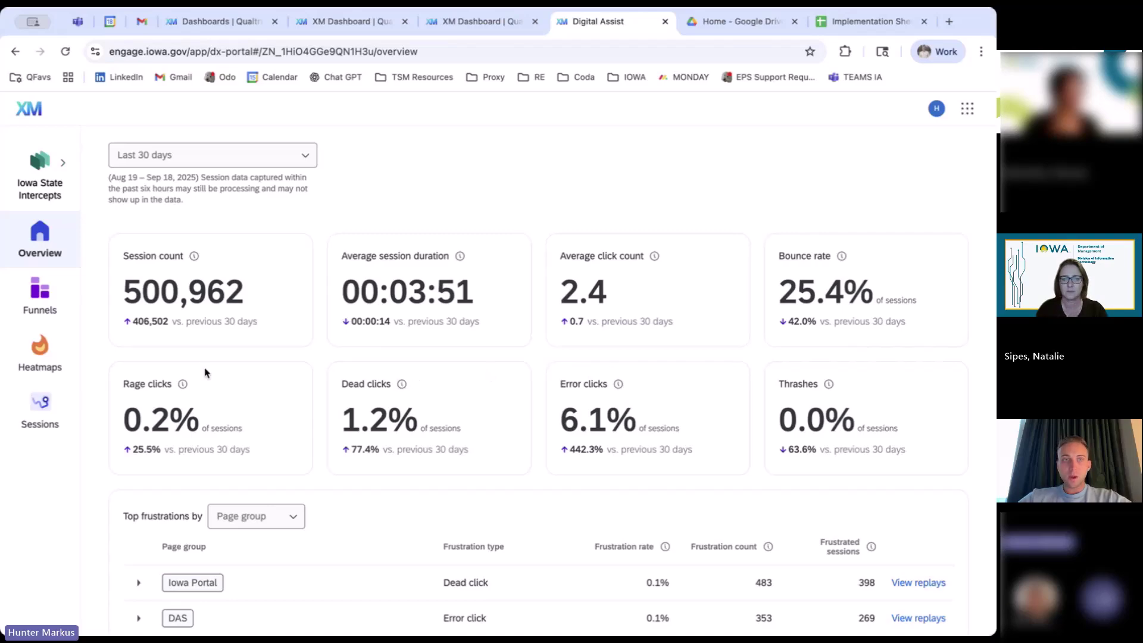
scroll(336, 228, up, 2)
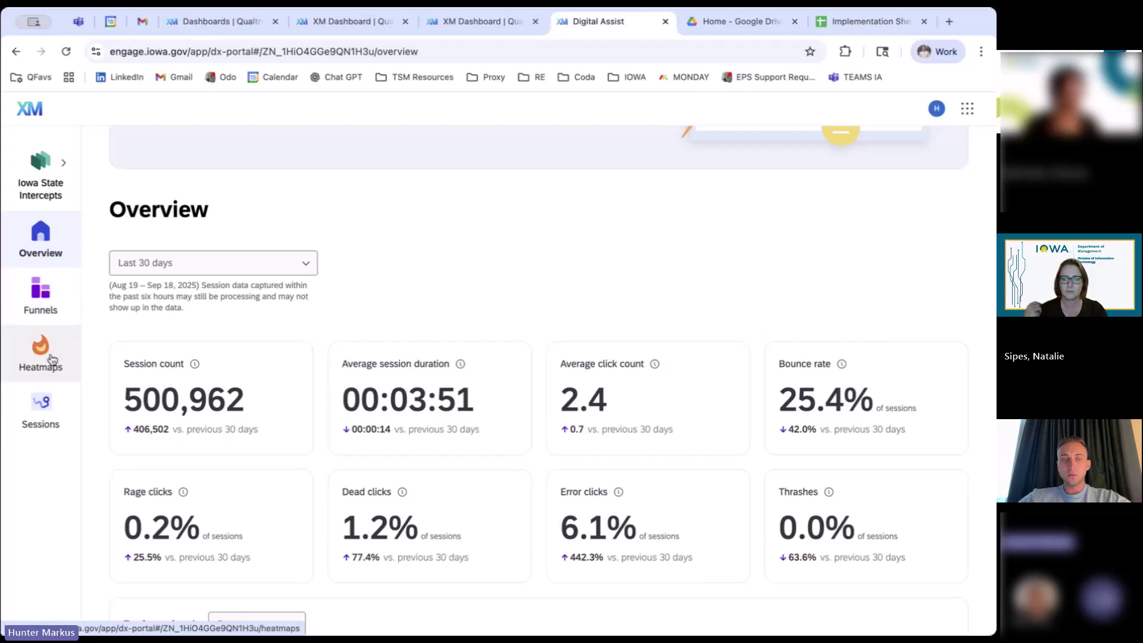
scroll(337, 378, down, 1)
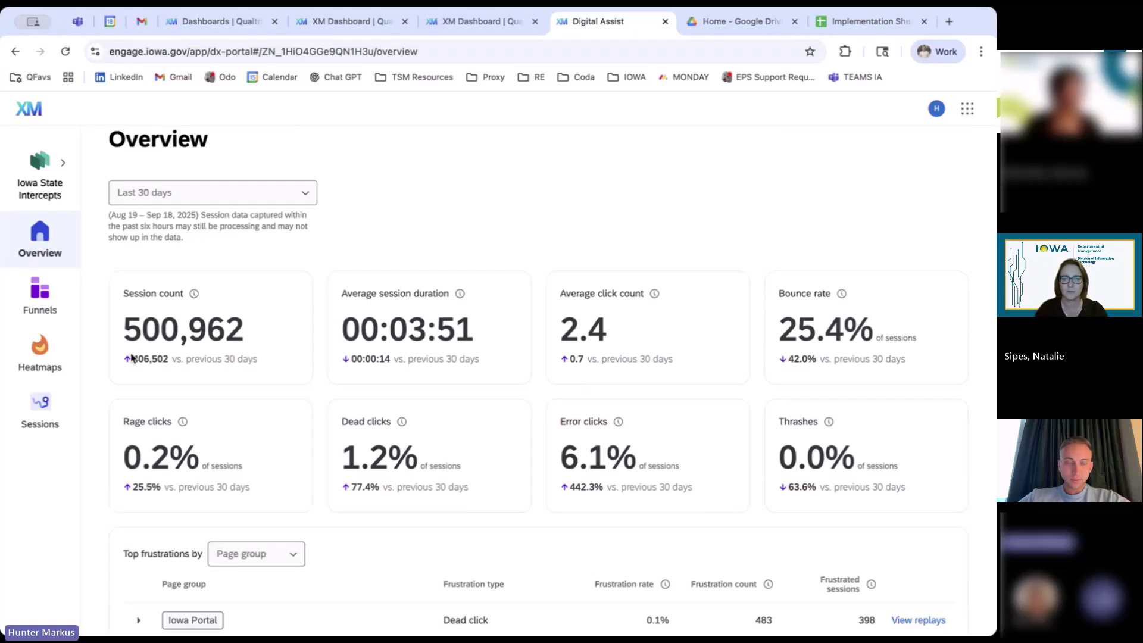
Step: Review the saved heatmaps and open the one named How Do I Renew Vehicle Registration
click(51, 356)
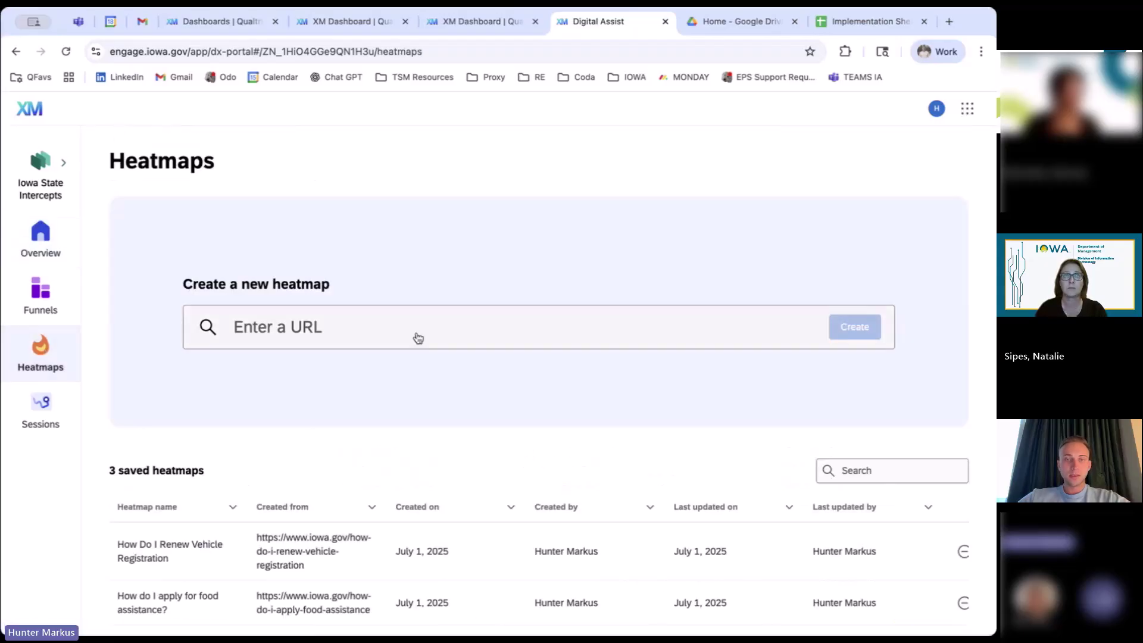
scroll(499, 434, down, 3)
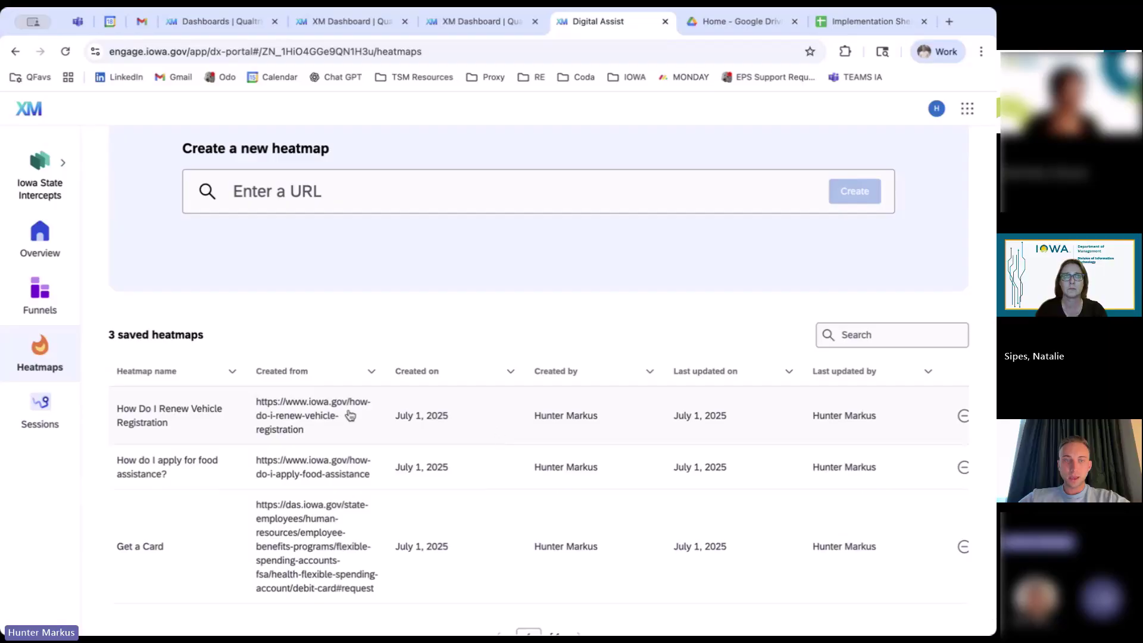
scroll(350, 415, up, 2)
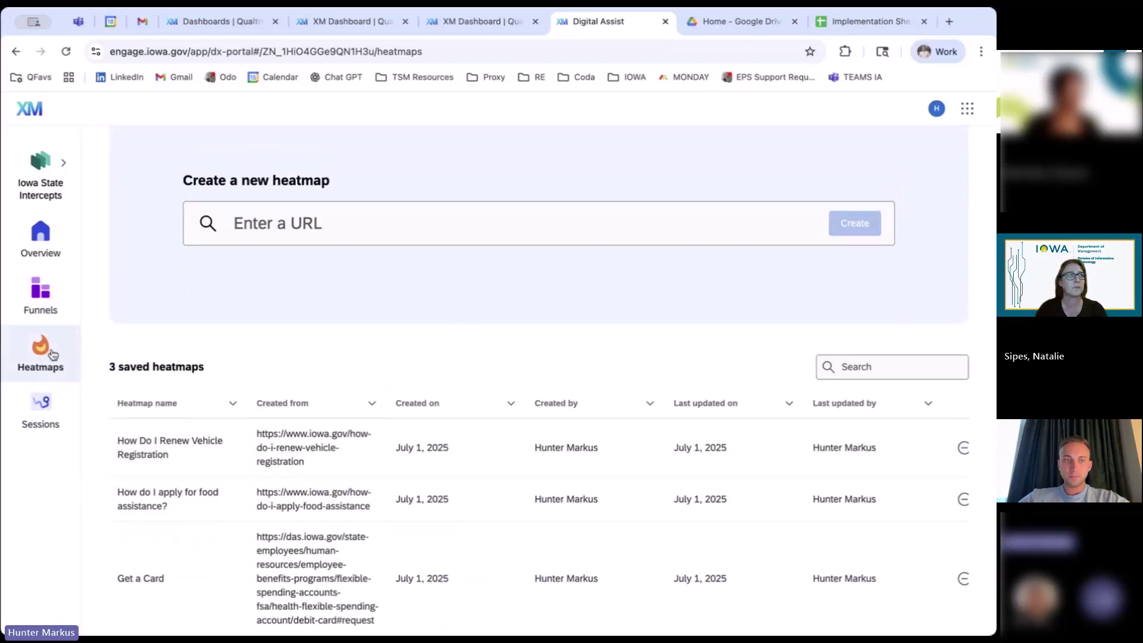
scroll(178, 351, down, 1)
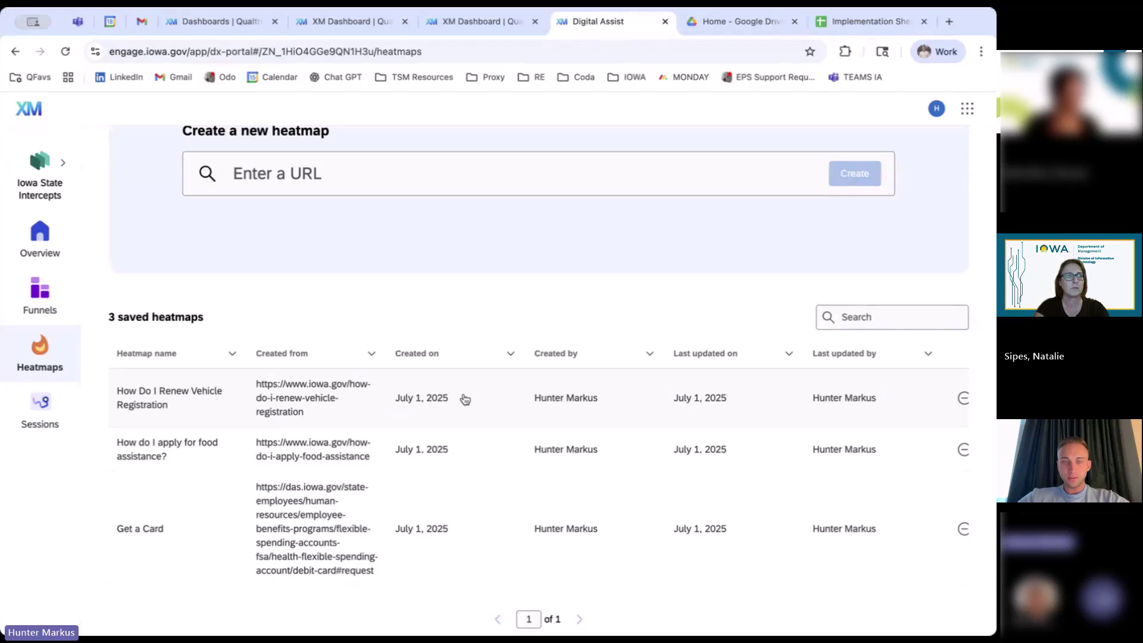
click(440, 403)
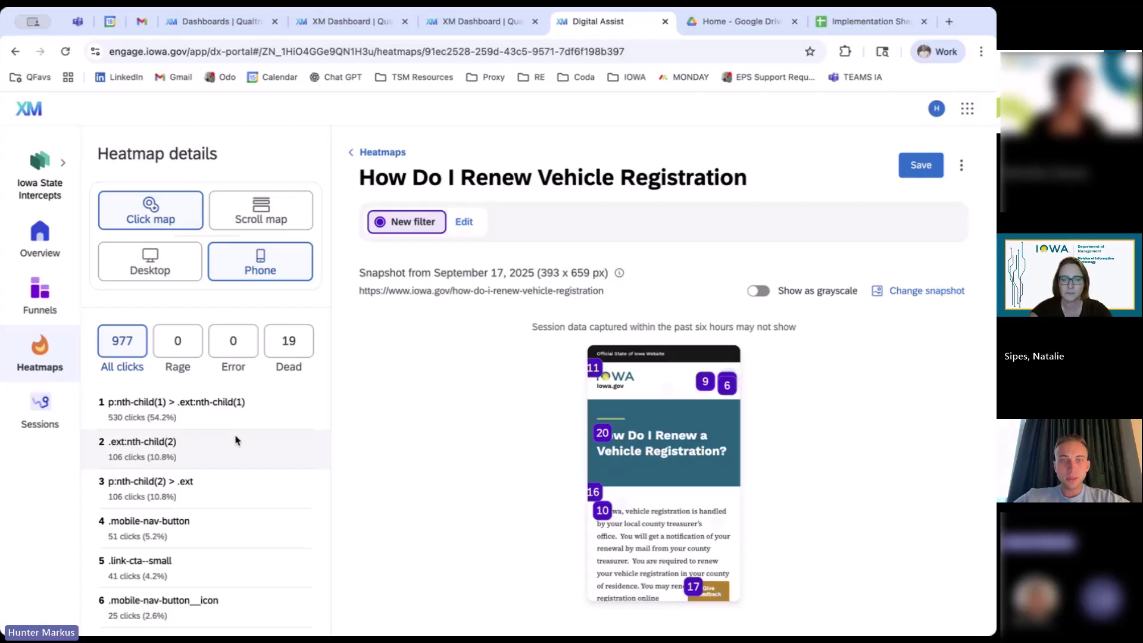
Step: Examine the phone click map along the length of the vehicle registration page to see where visitors click
mouse_move(251, 336)
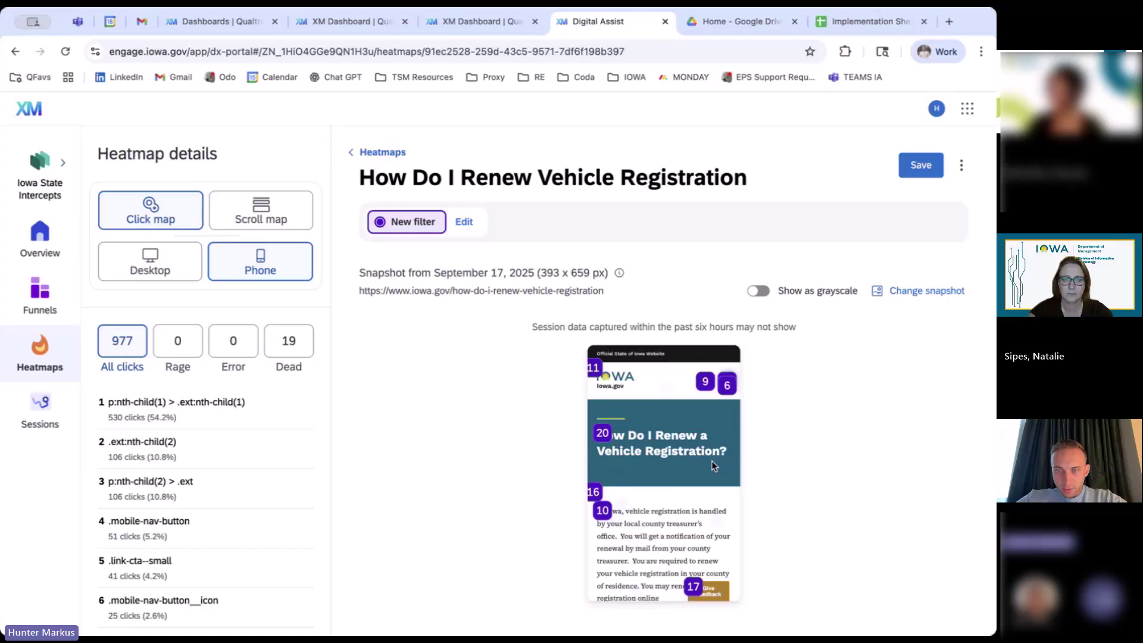
scroll(713, 461, down, 4)
scroll(713, 466, down, 2)
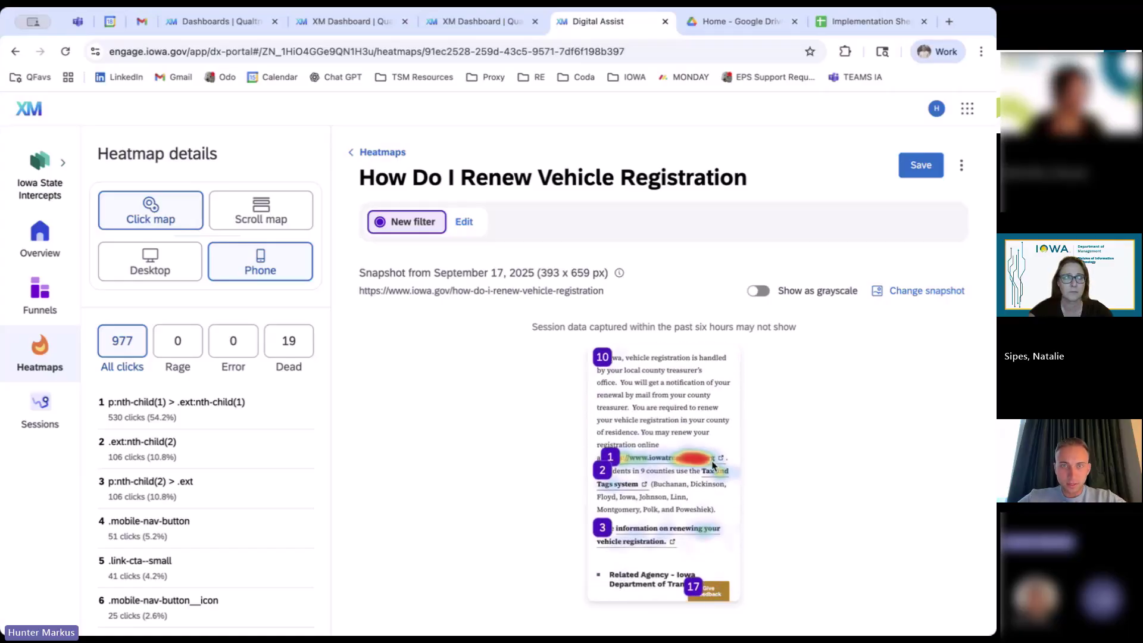
key(ctrl+plus)
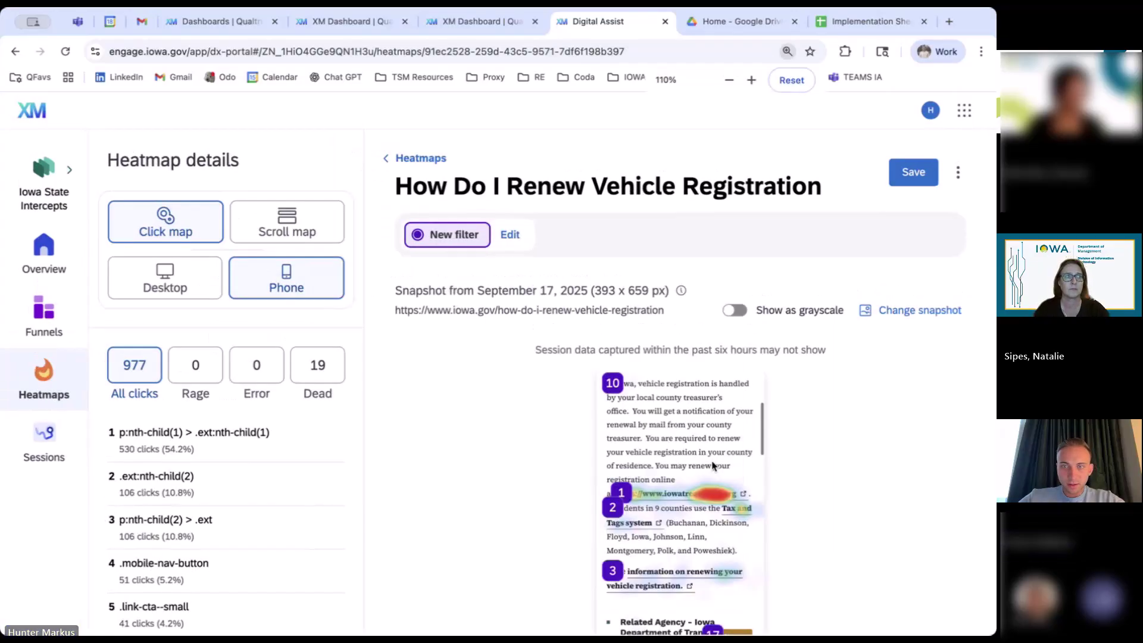
key(ctrl+minus)
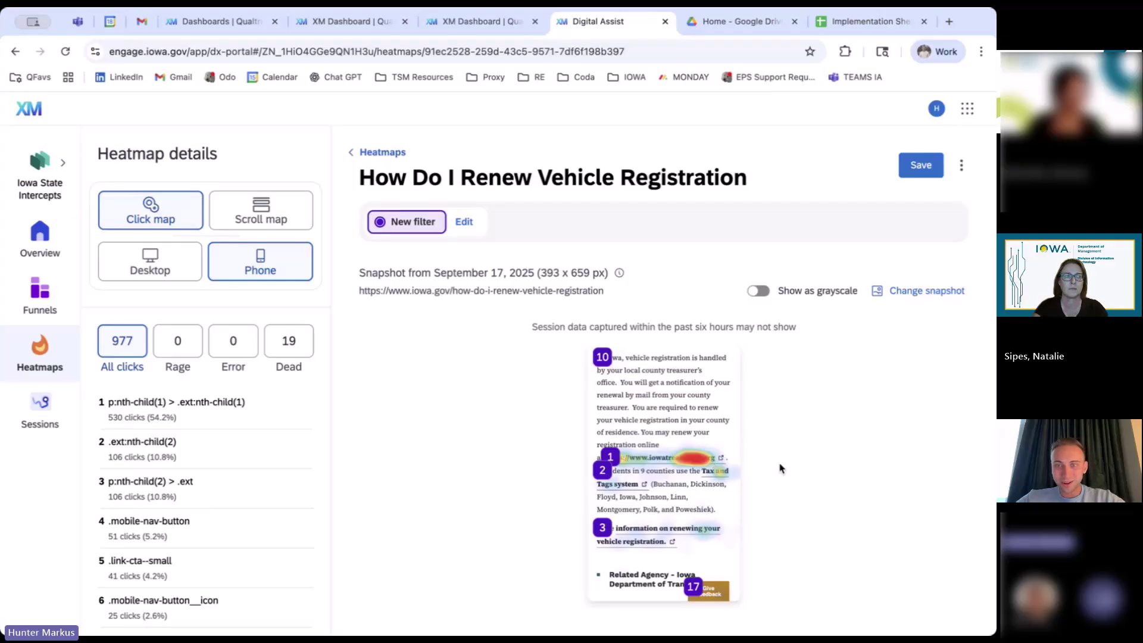
scroll(672, 439, down, 2)
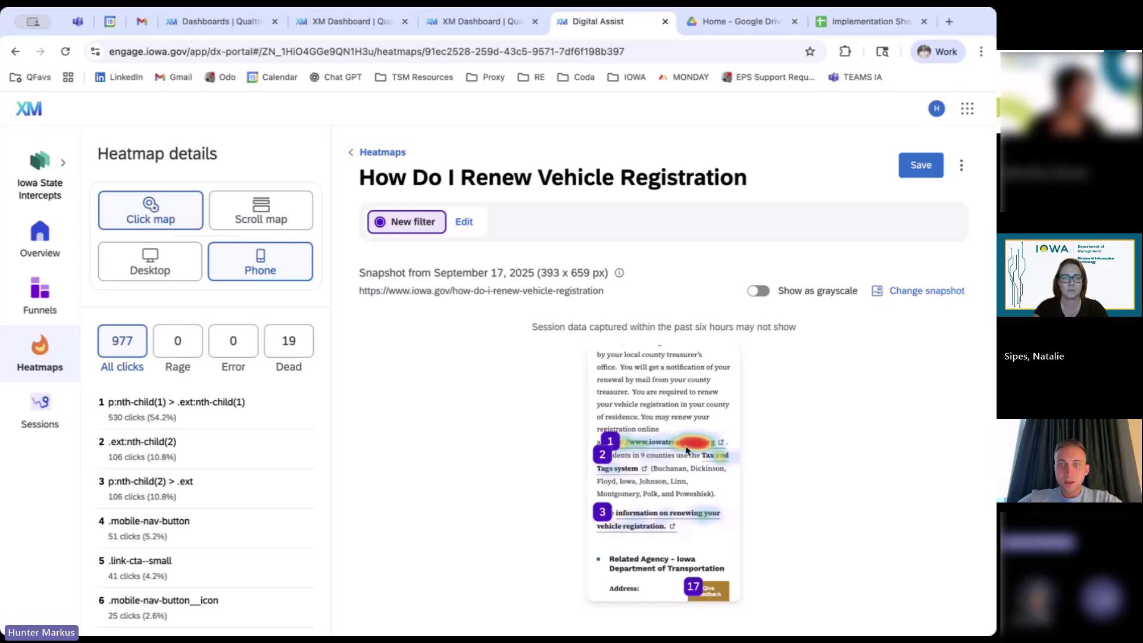
scroll(697, 451, down, 2)
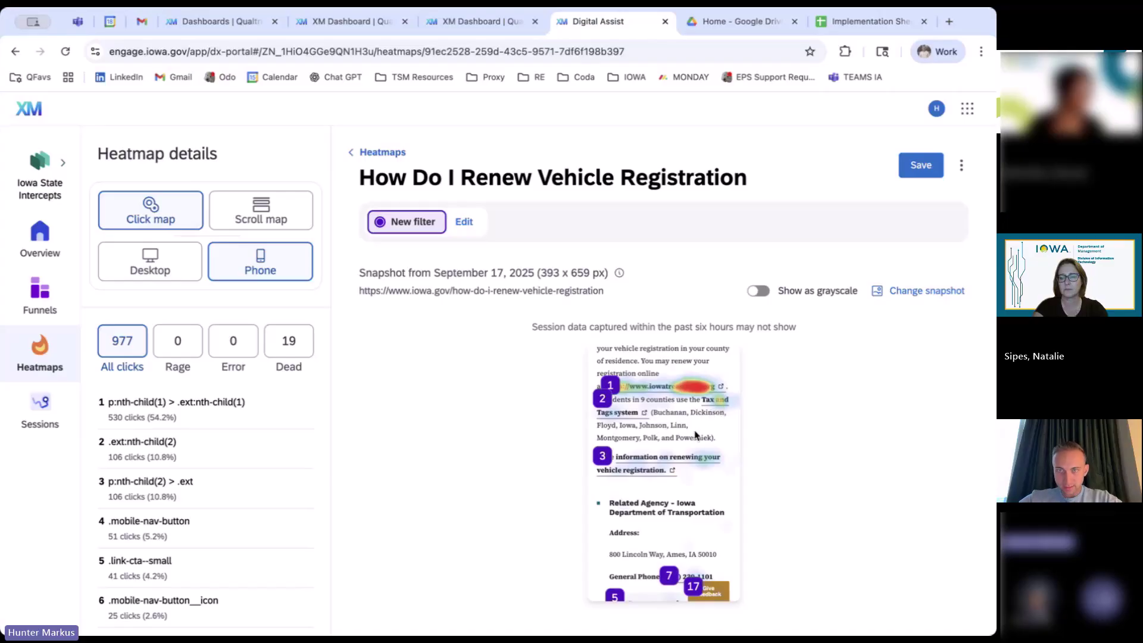
scroll(700, 431, down, 3)
scroll(695, 435, down, 7)
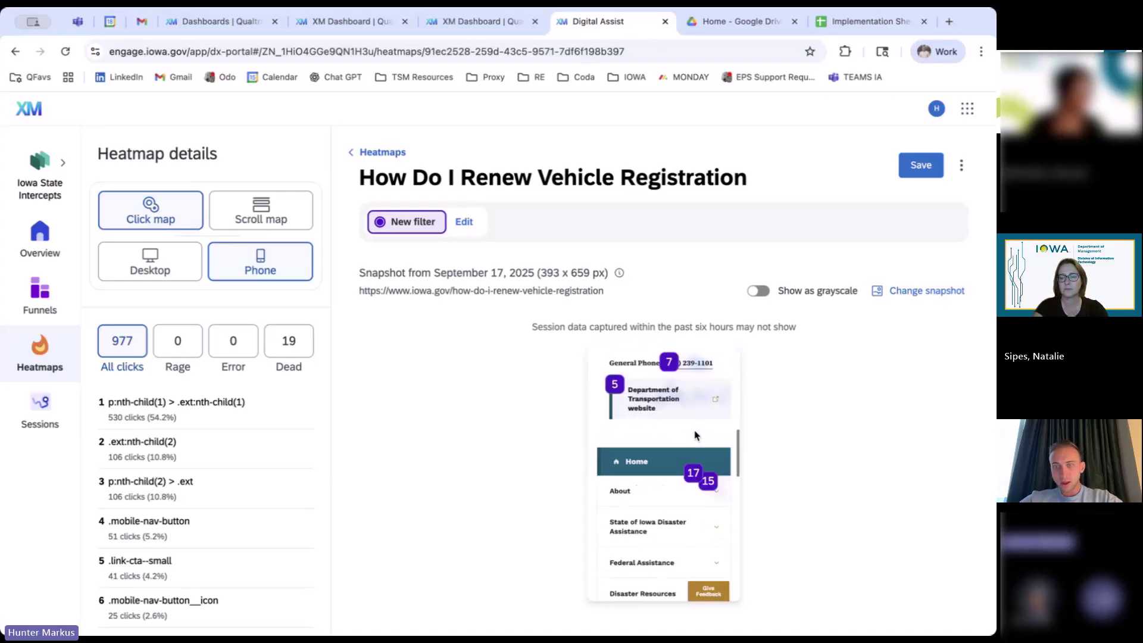
scroll(695, 435, down, 5)
scroll(695, 435, up, 8)
scroll(695, 435, up, 5)
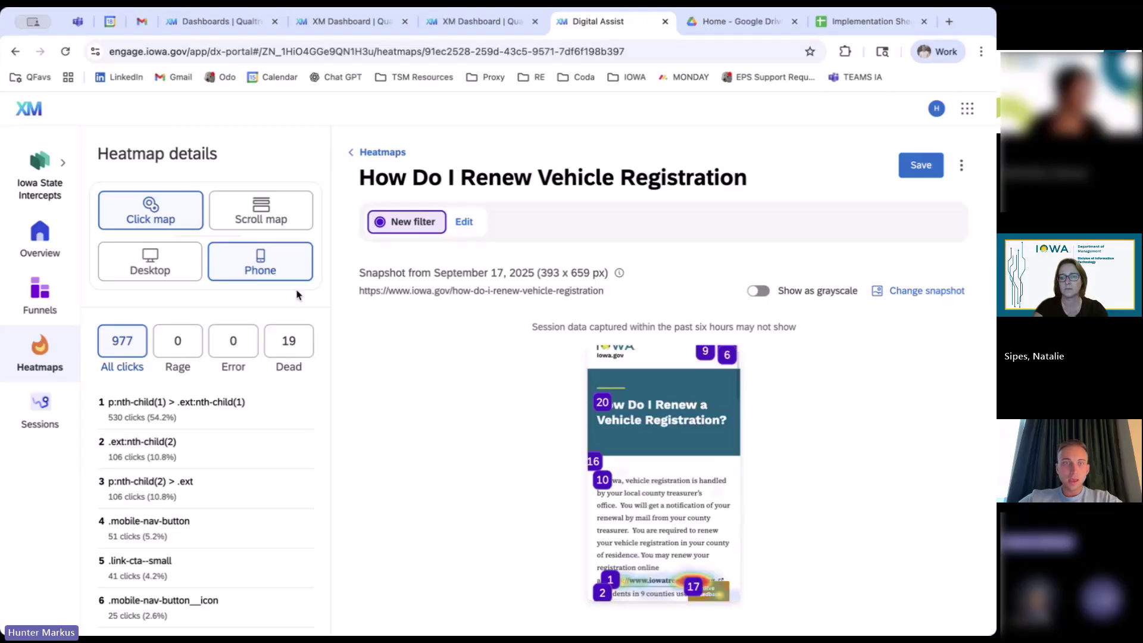
Step: Show the heatmap as a scroll map and examine how far down the phone snapshot visitors scroll
click(262, 214)
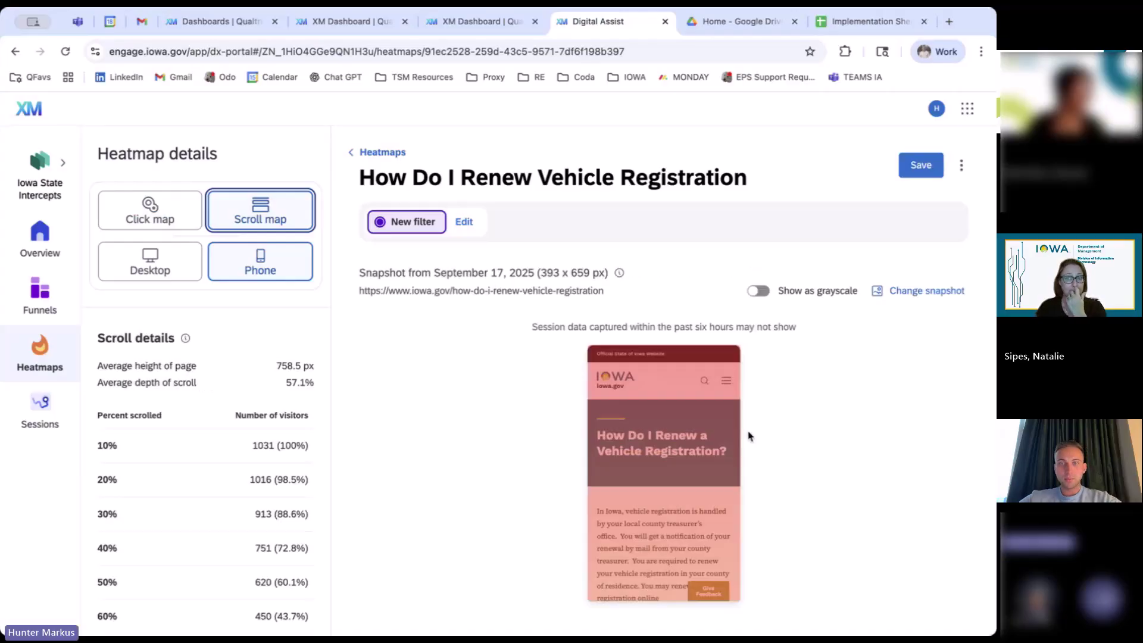
scroll(619, 478, down, 5)
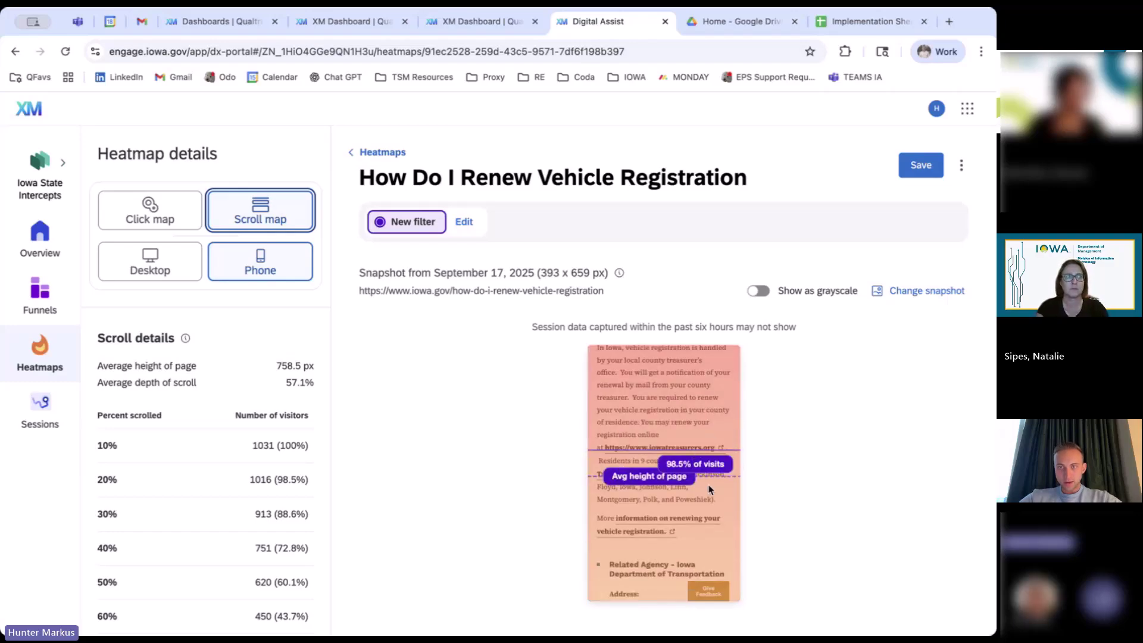
scroll(711, 452, up, 5)
scroll(710, 489, up, 1)
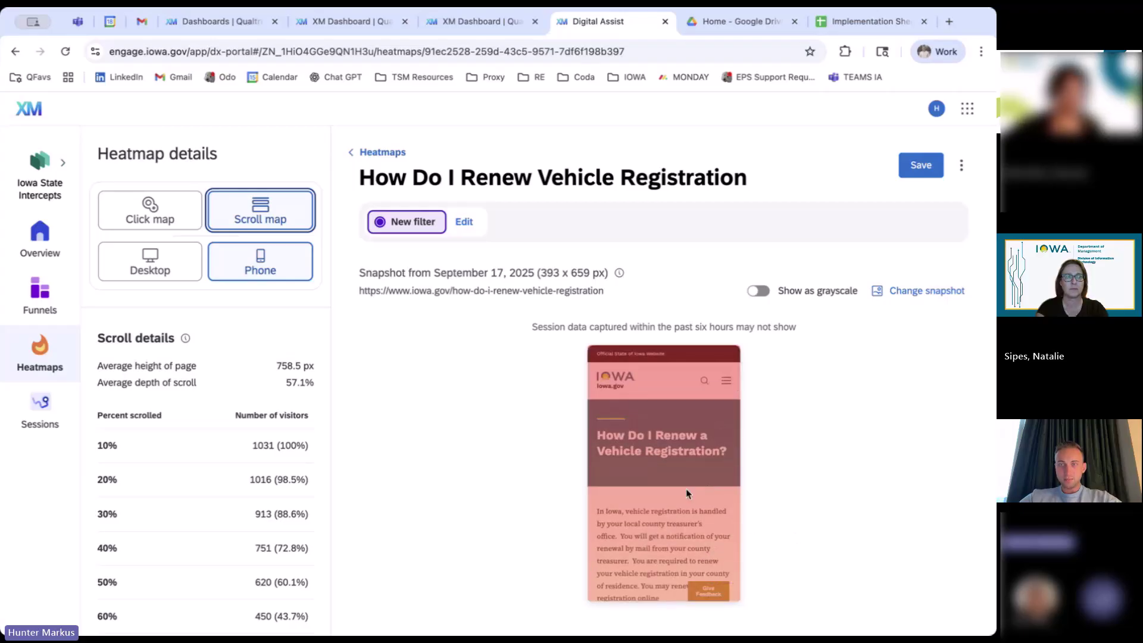
scroll(685, 511, down, 4)
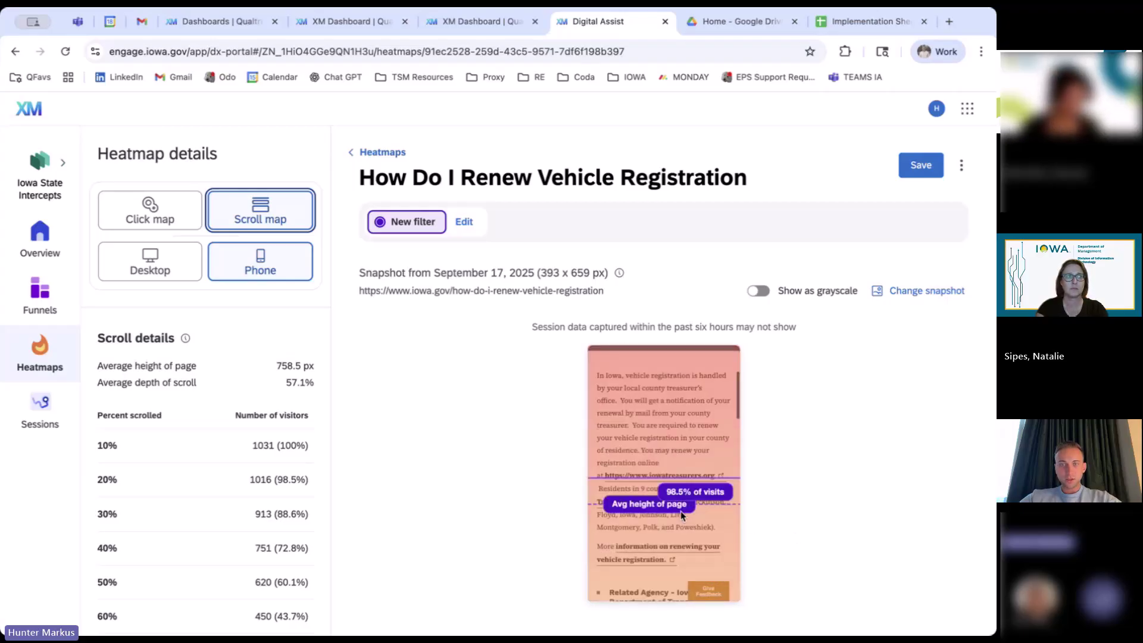
scroll(698, 498, down, 2)
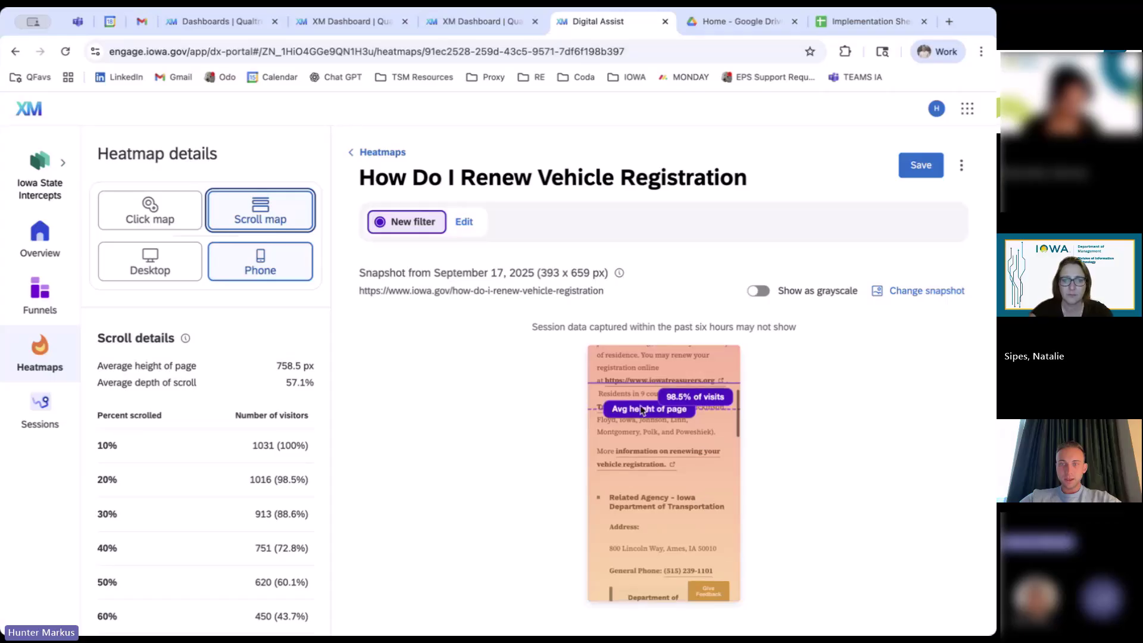
scroll(669, 420, down, 5)
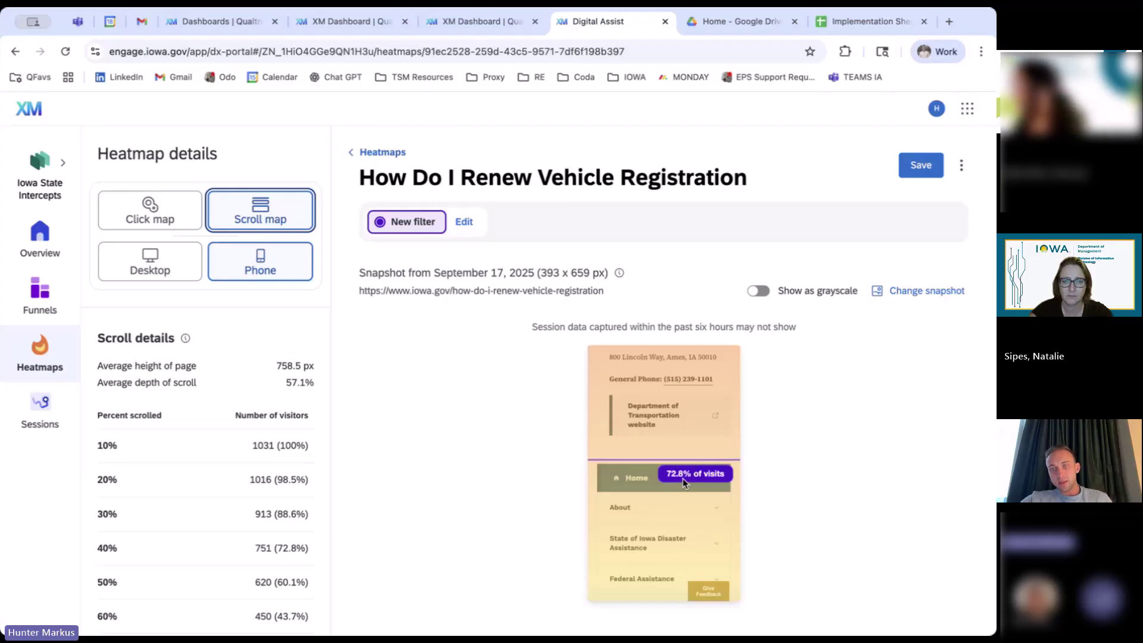
Step: Compare the visit percentages and average scroll depth along the phone scroll map, from the page content to the footer and back
scroll(688, 480, down, 10)
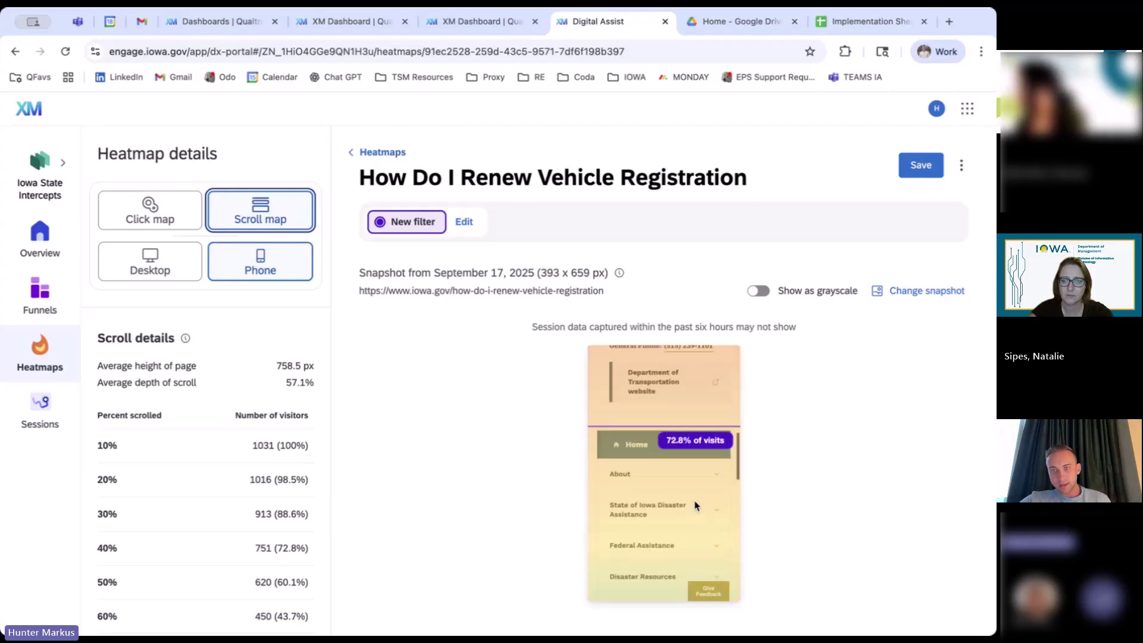
scroll(695, 500, down, 5)
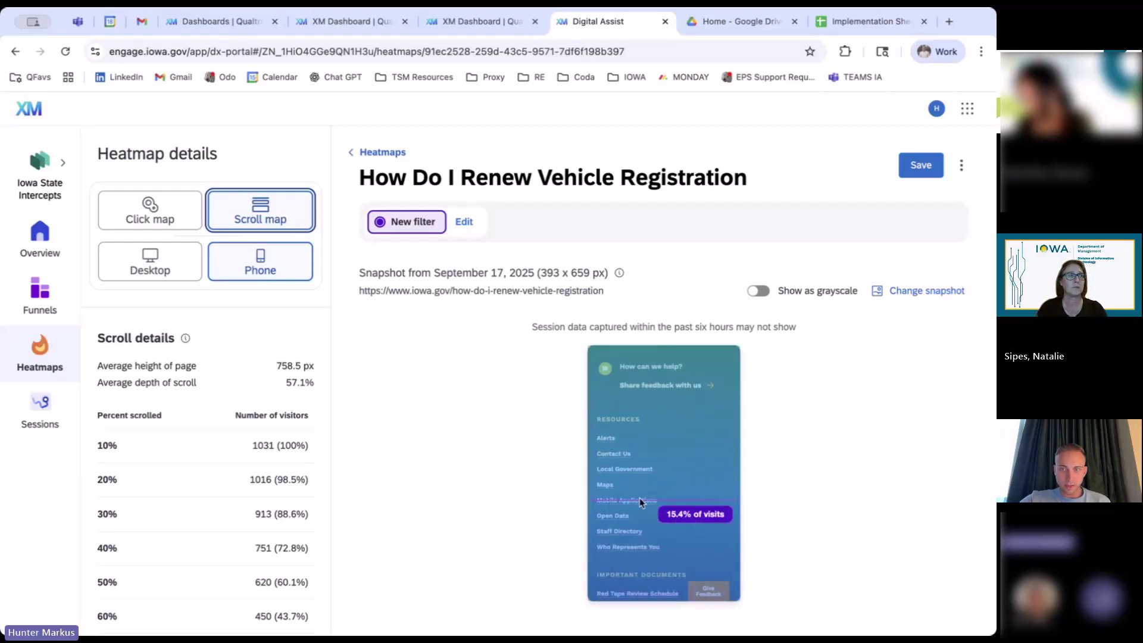
scroll(636, 496, down, 3)
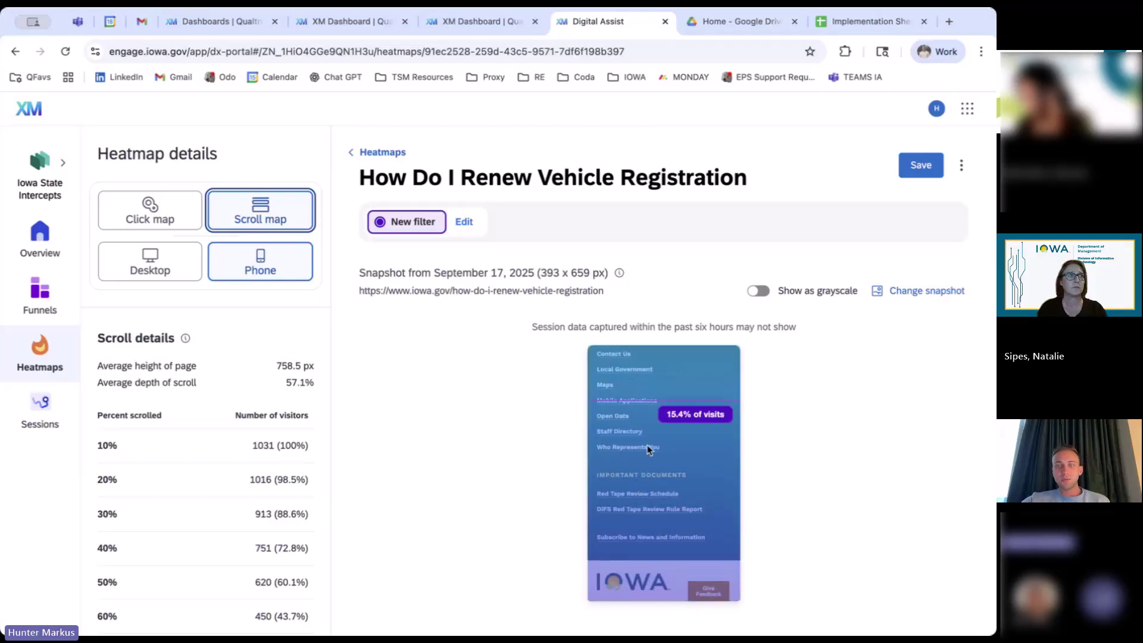
scroll(680, 442, up, 6)
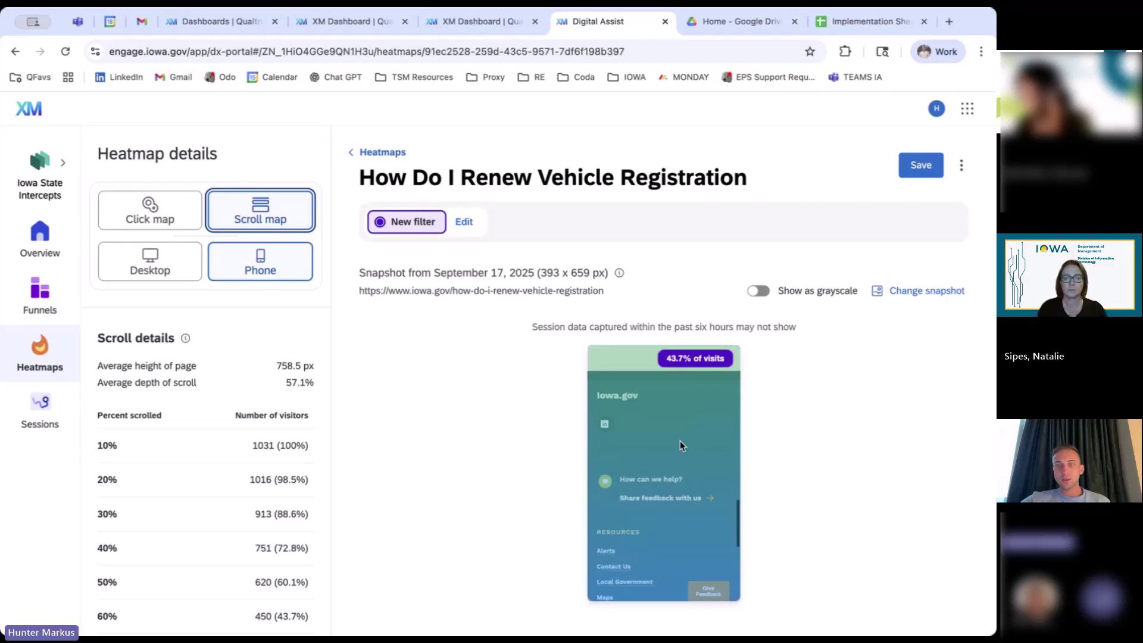
scroll(680, 440, up, 3)
scroll(681, 446, up, 8)
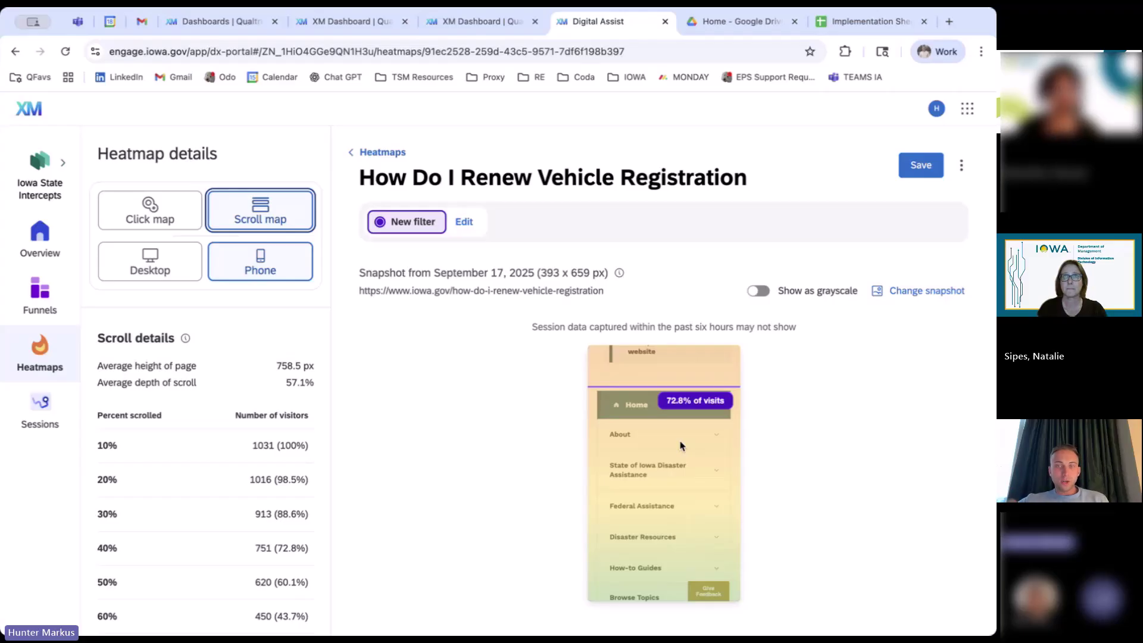
scroll(709, 482, down, 2)
scroll(714, 490, down, 3)
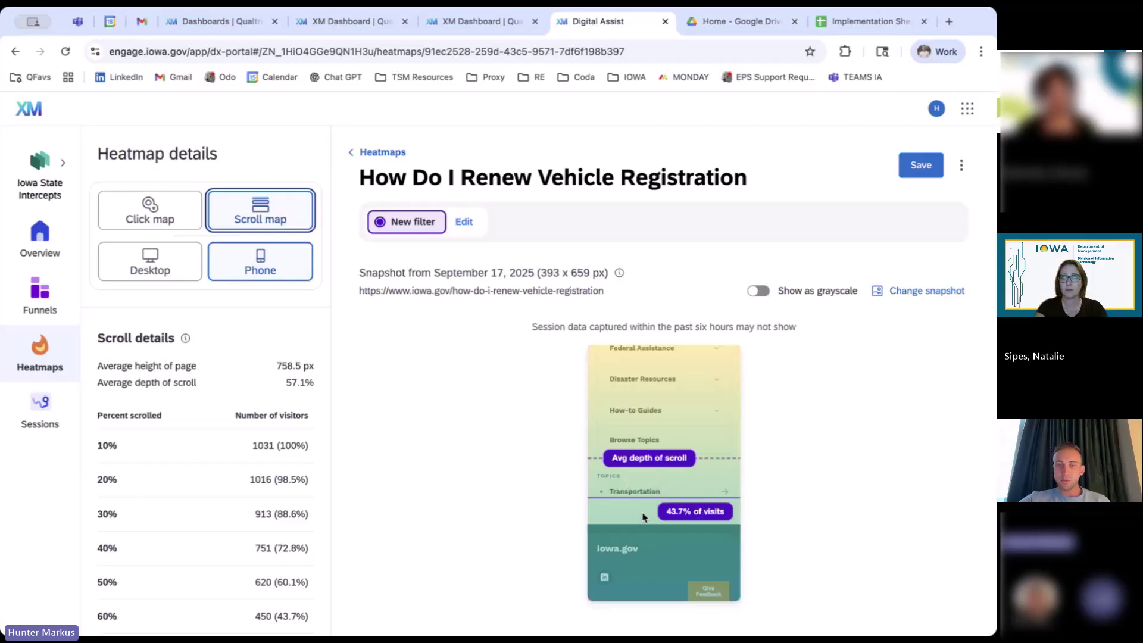
scroll(662, 493, down, 1)
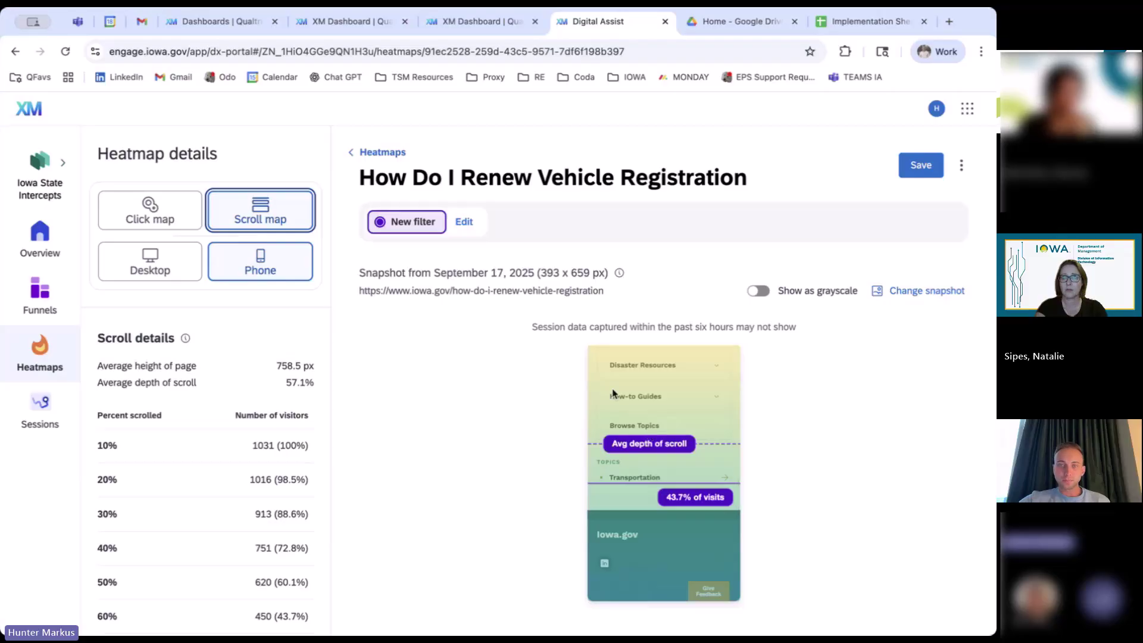
scroll(655, 410, up, 5)
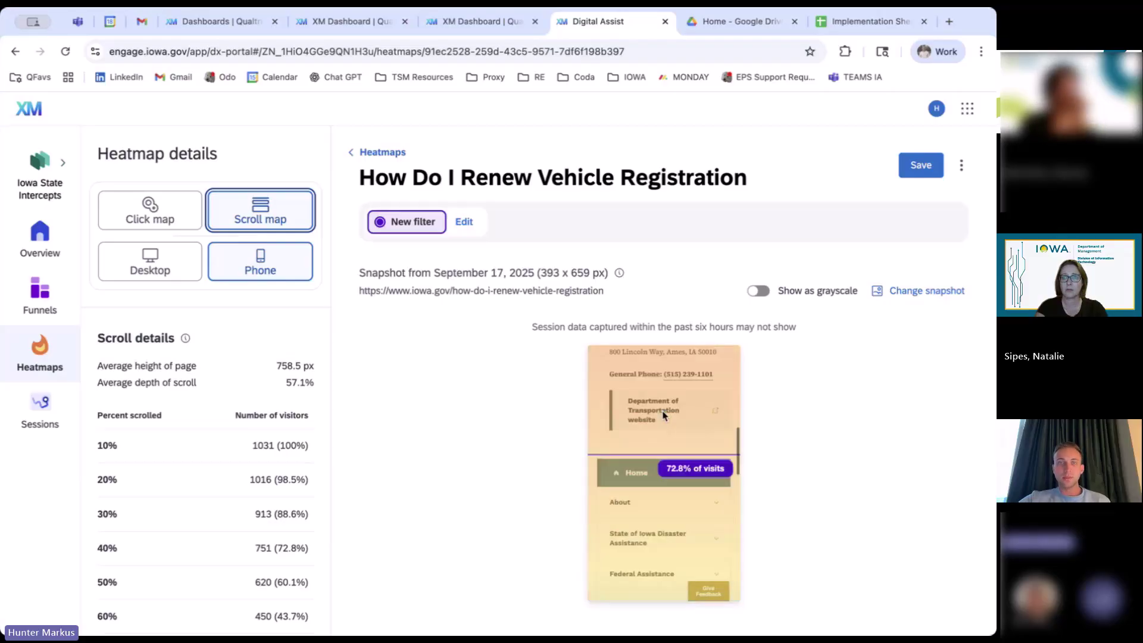
scroll(664, 415, up, 3)
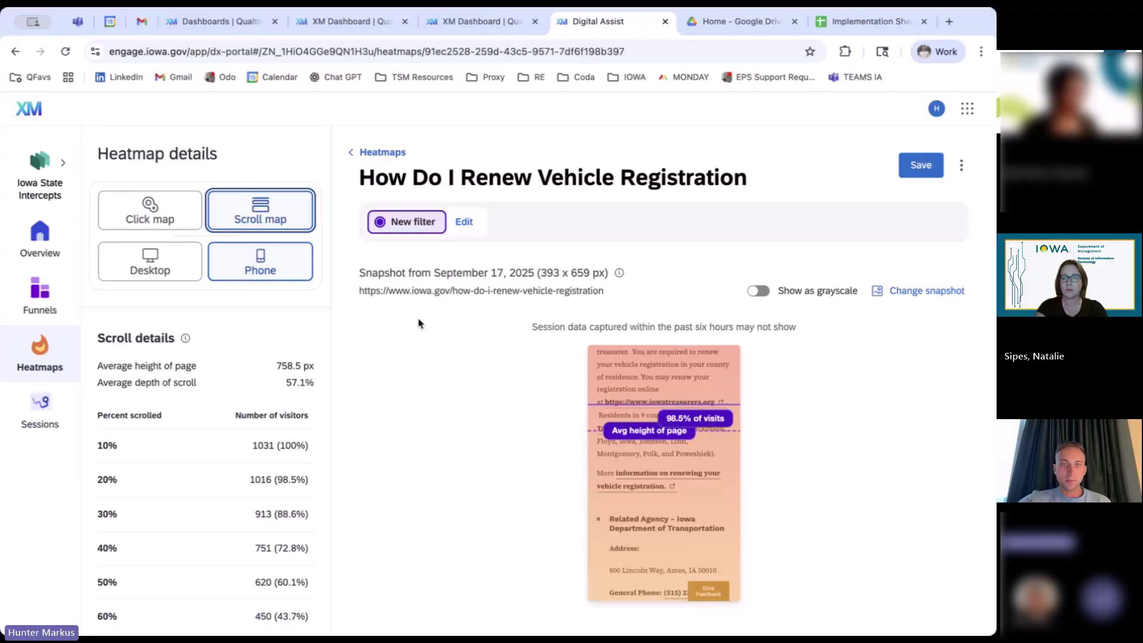
Step: Switch the scroll map to the desktop snapshot and examine how far down the page desktop visitors scroll
click(153, 264)
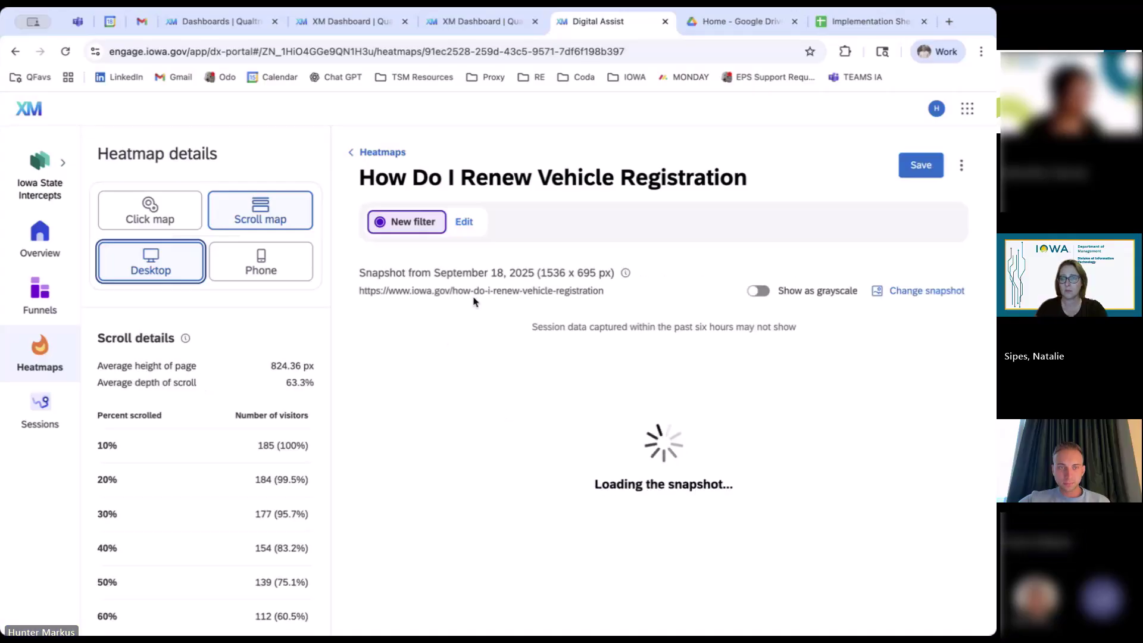
scroll(641, 460, down, 4)
scroll(642, 465, down, 2)
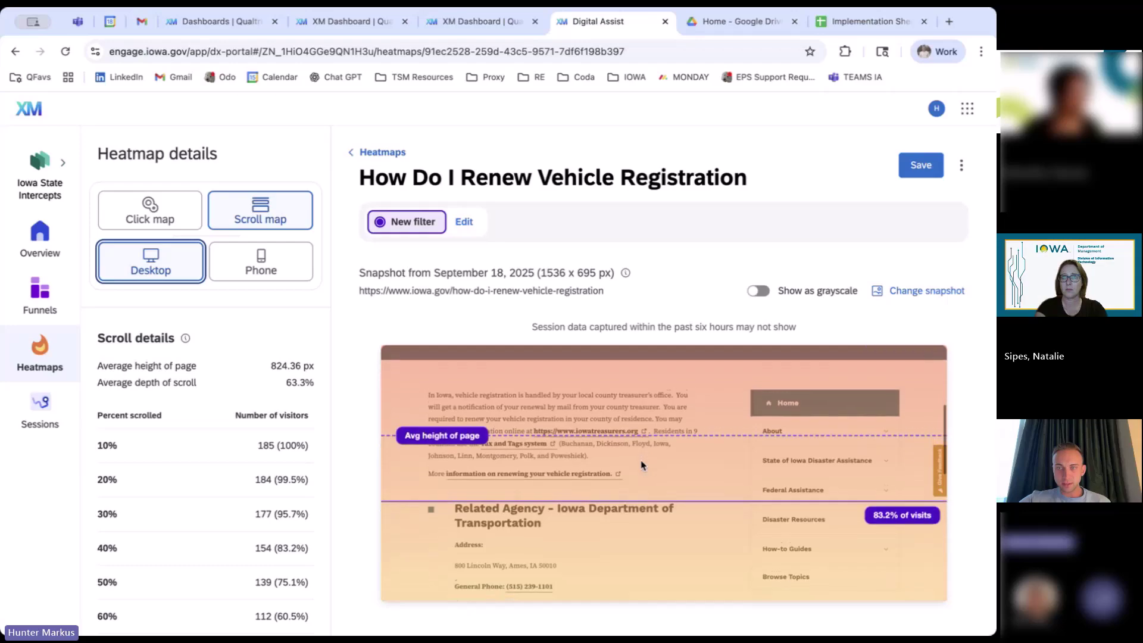
scroll(642, 464, down, 5)
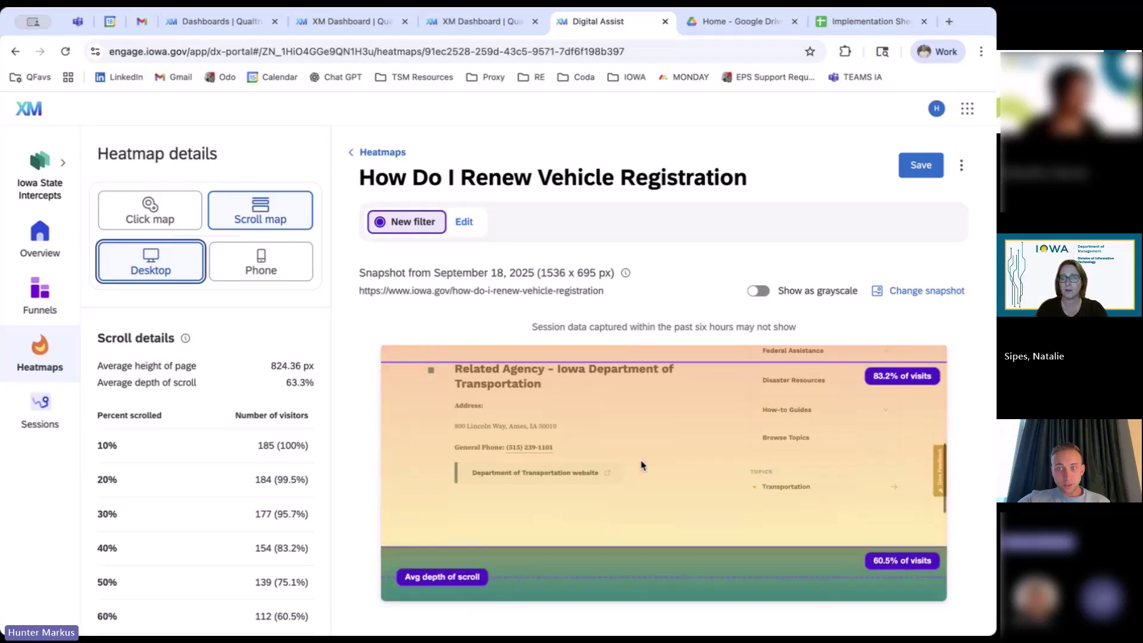
scroll(642, 464, down, 1)
scroll(774, 486, up, 1)
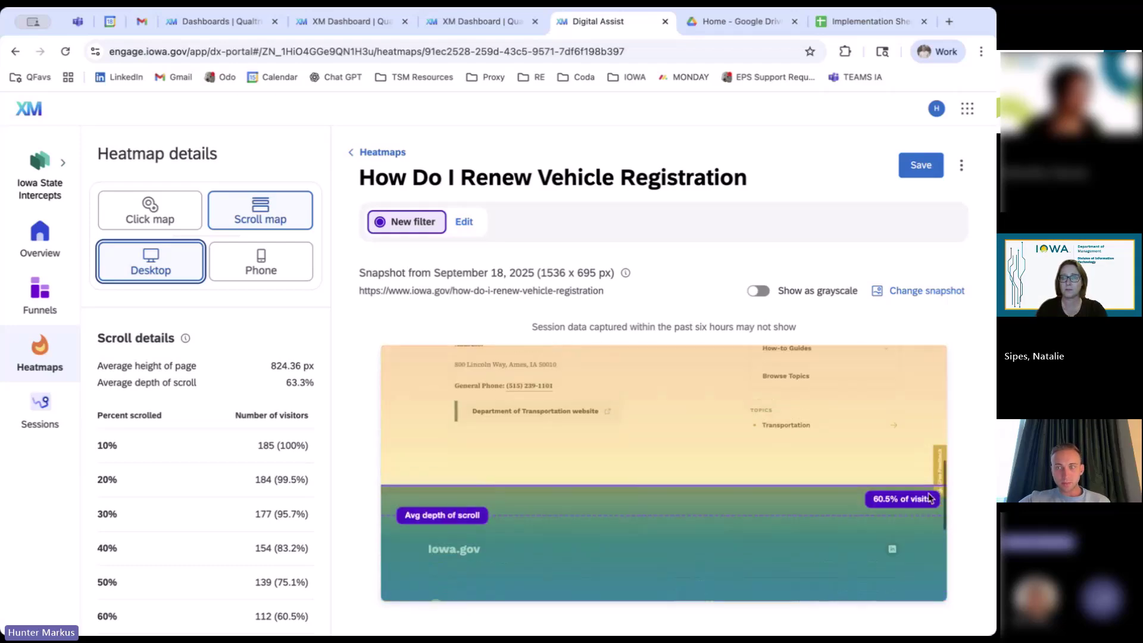
scroll(716, 444, up, 5)
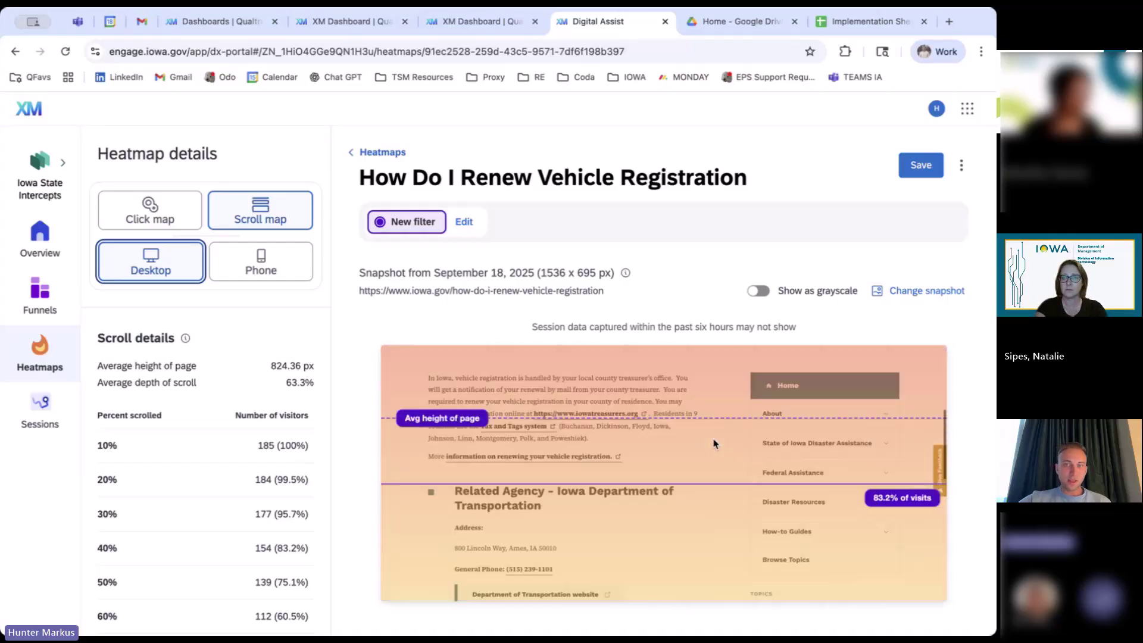
scroll(715, 443, up, 4)
scroll(715, 443, down, 3)
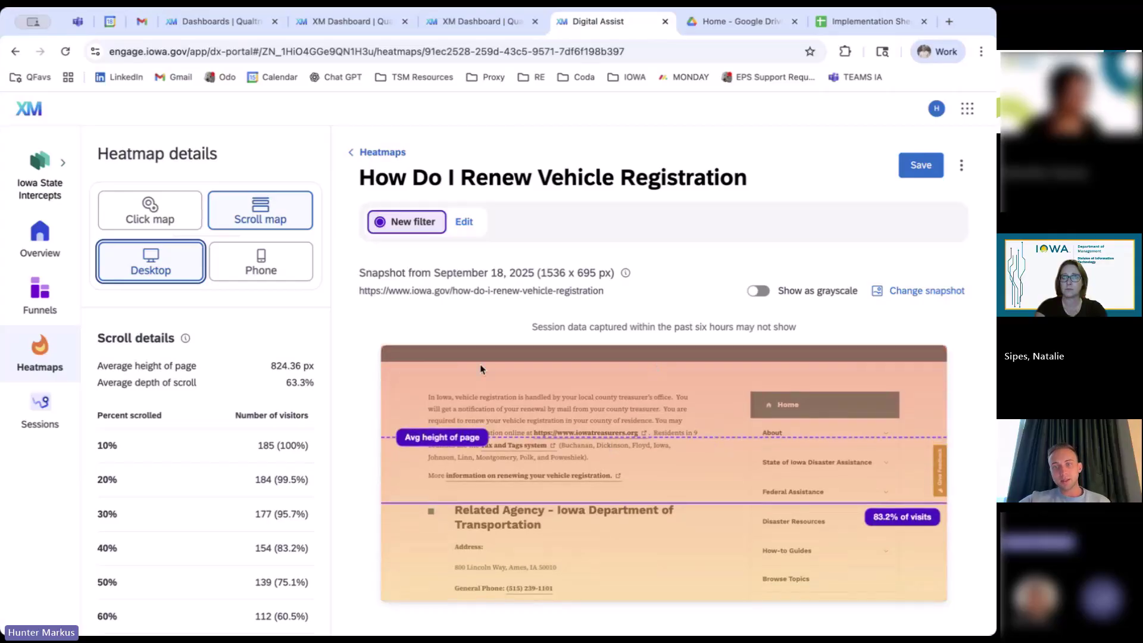
Step: Show the desktop snapshot as a click map and examine where visitors click in the page header and body
click(153, 217)
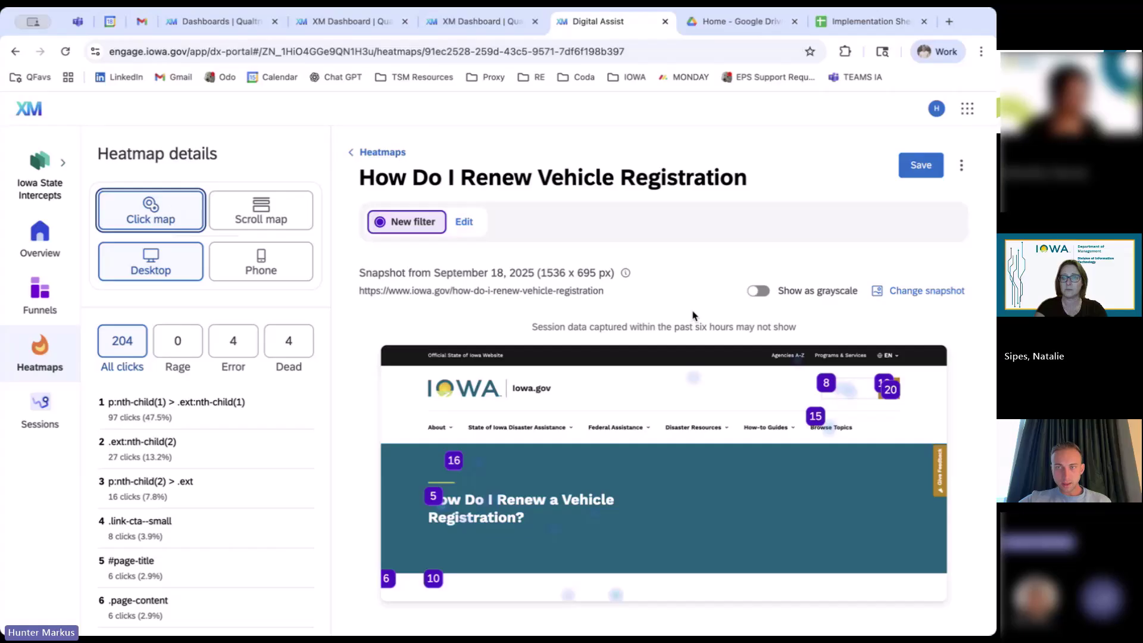
scroll(735, 438, down, 2)
scroll(796, 405, up, 1)
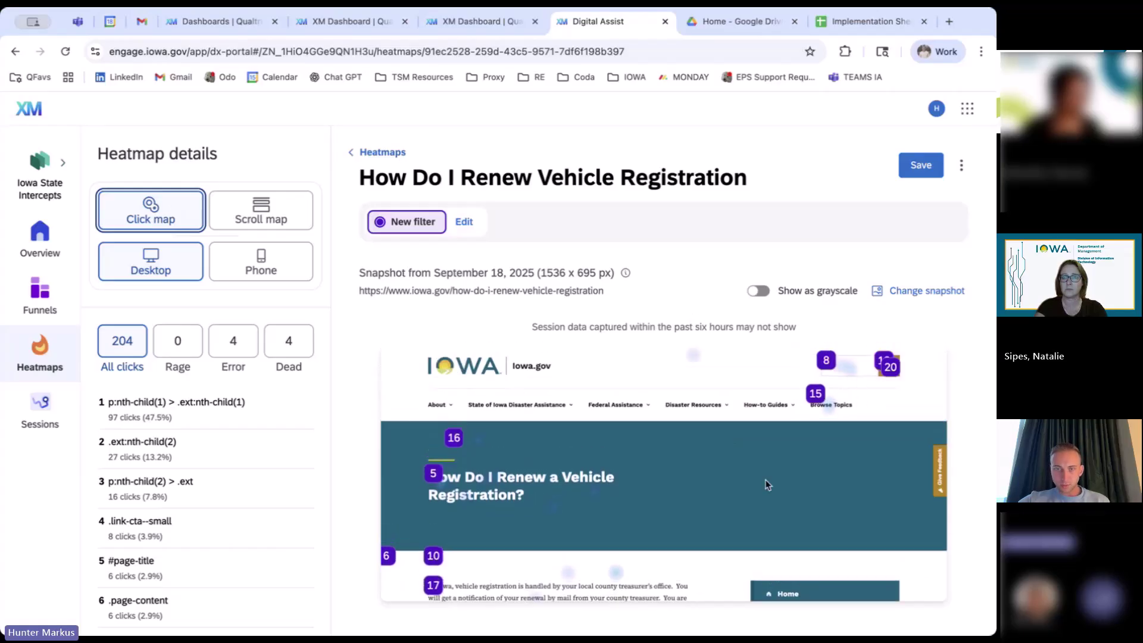
scroll(766, 483, down, 5)
scroll(766, 484, down, 1)
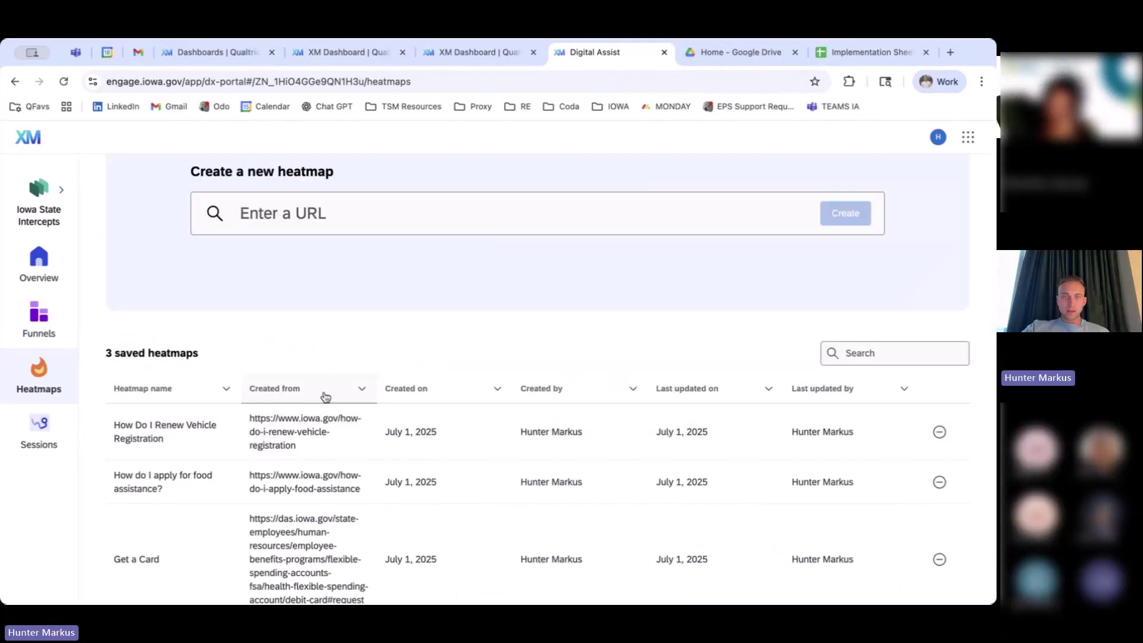
Step: Review the saved heatmaps and the top URLs offered for a new heatmap, and switch to the XM Dashboard page
scroll(340, 417, down, 2)
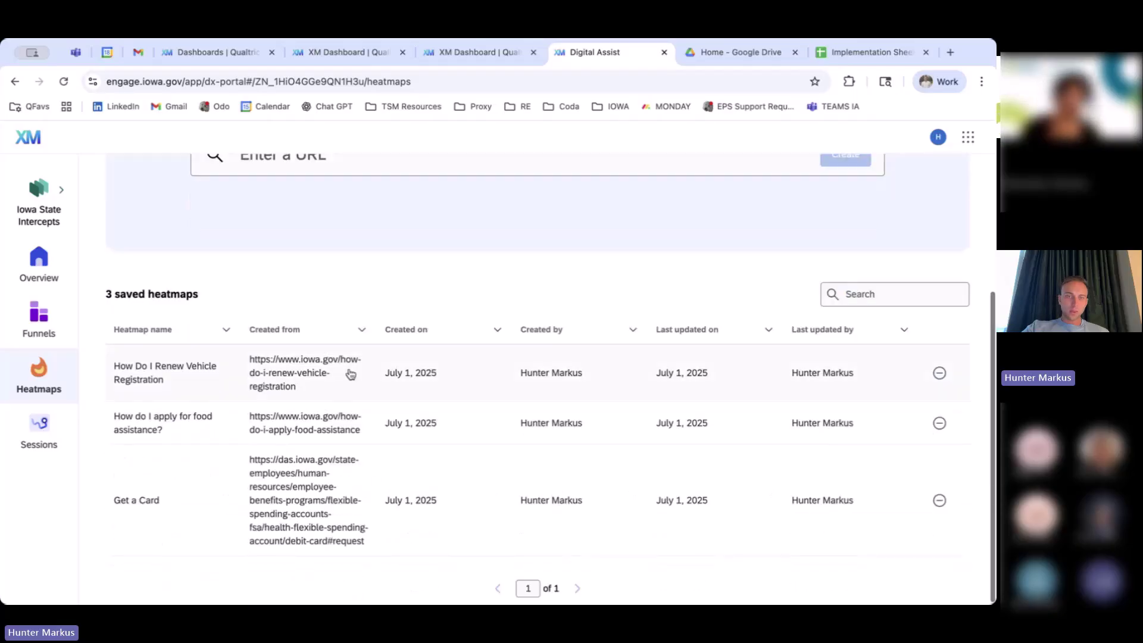
scroll(345, 508, up, 2)
scroll(344, 507, down, 2)
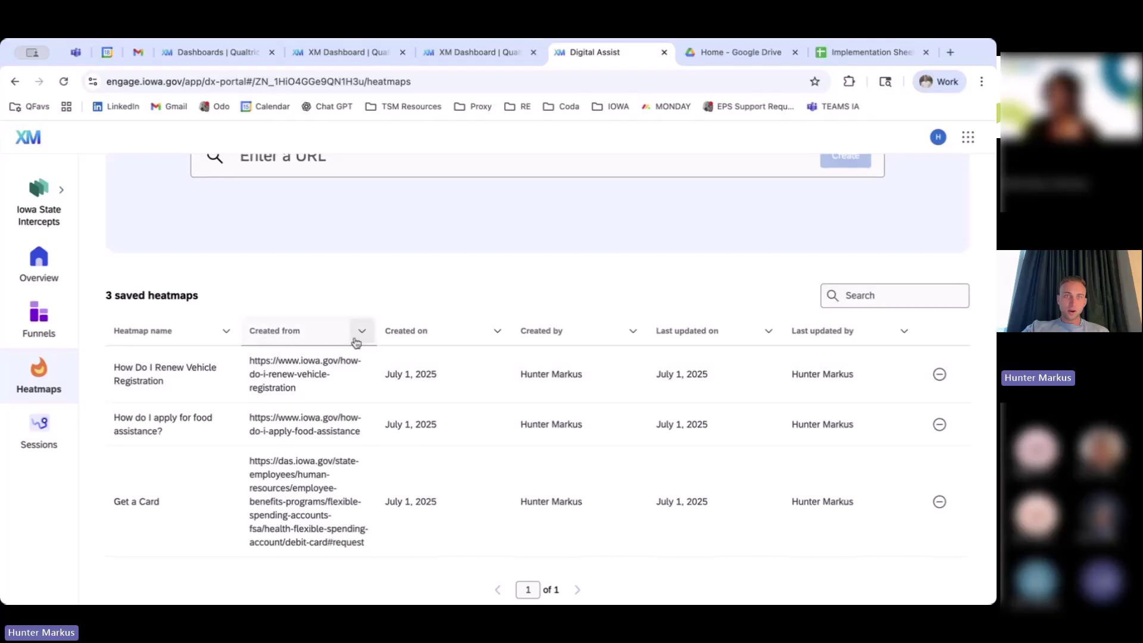
scroll(355, 340, up, 2)
click(286, 278)
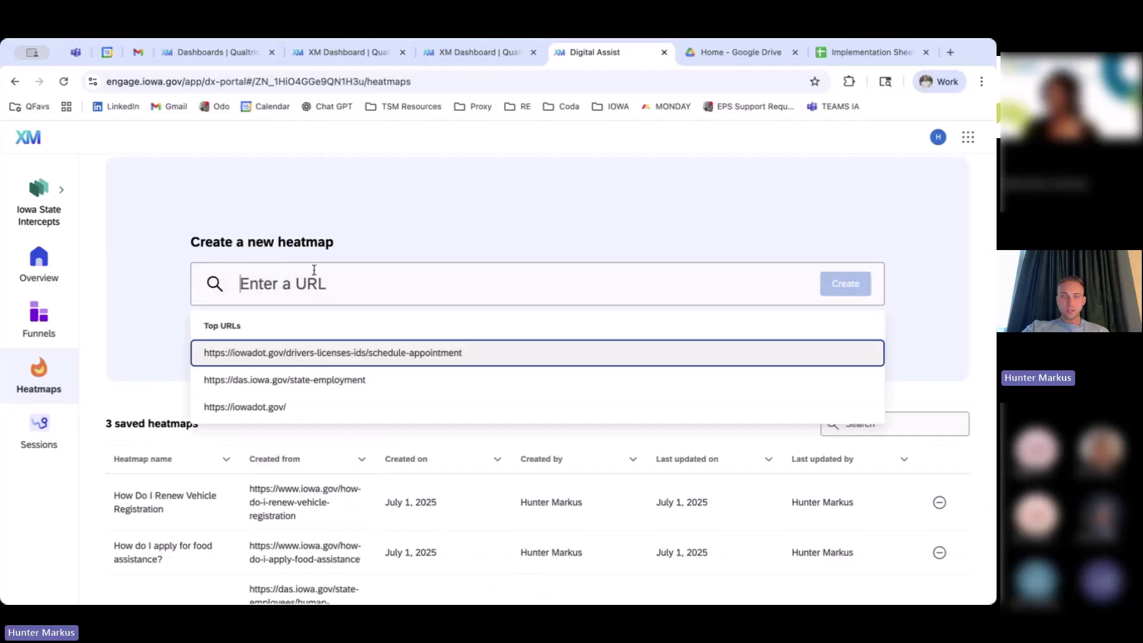
click(434, 209)
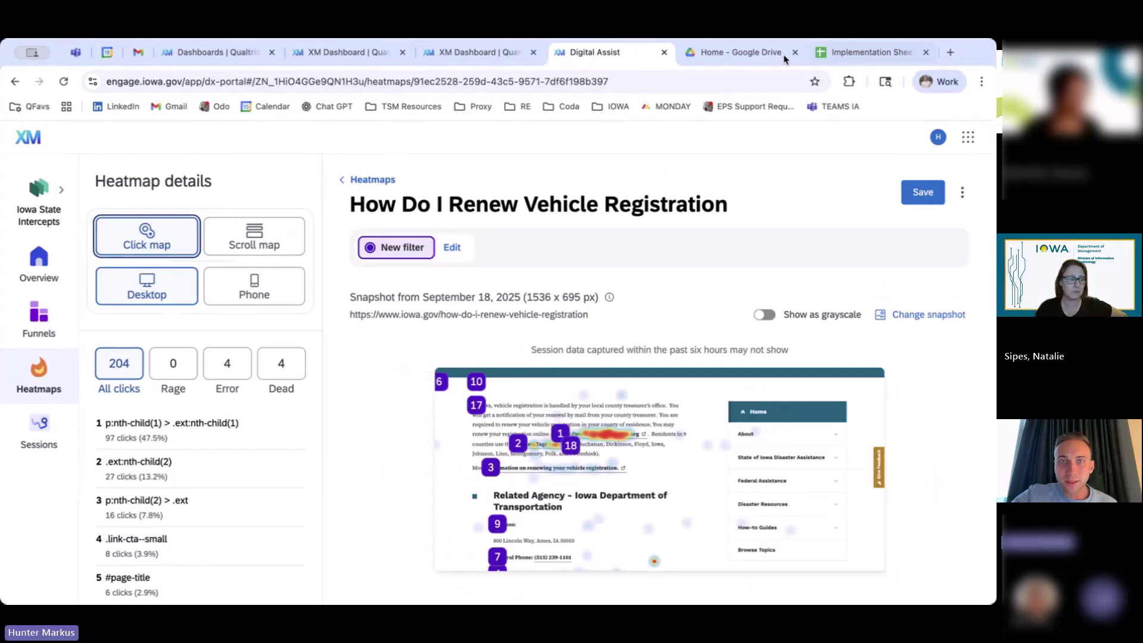
click(473, 52)
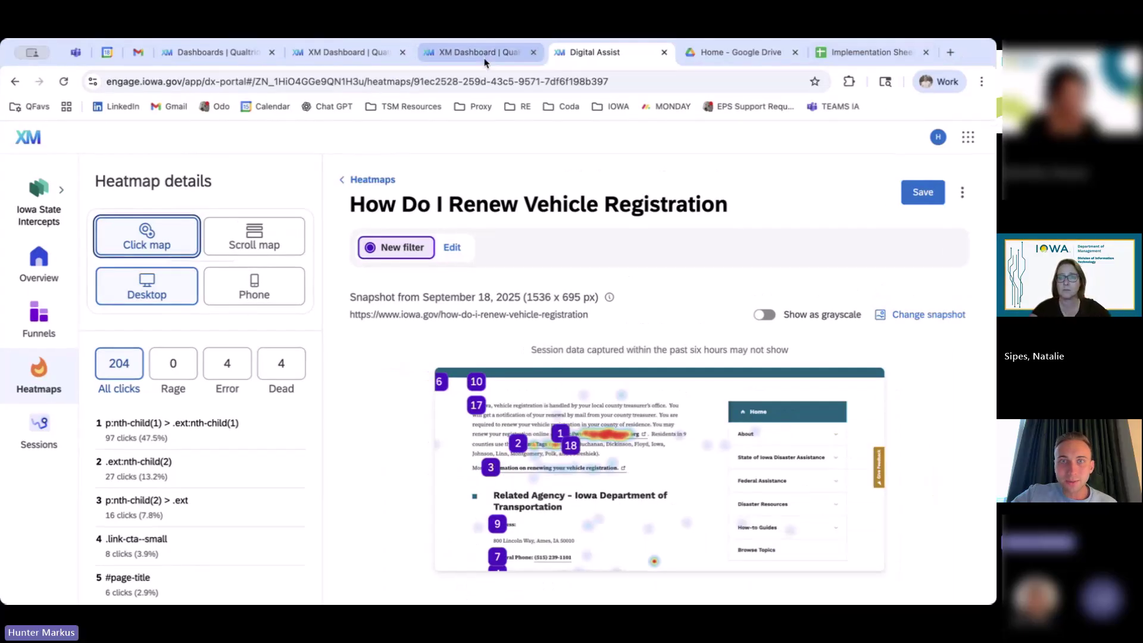
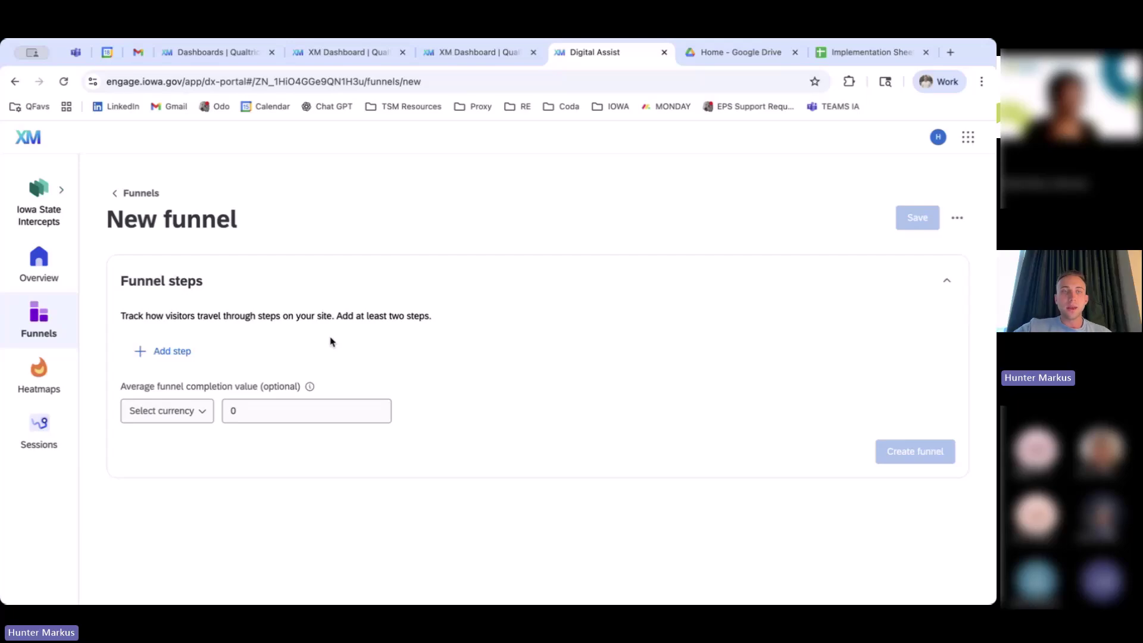
Step: Add a URL criteria step and a single URL step to the new funnel
click(166, 352)
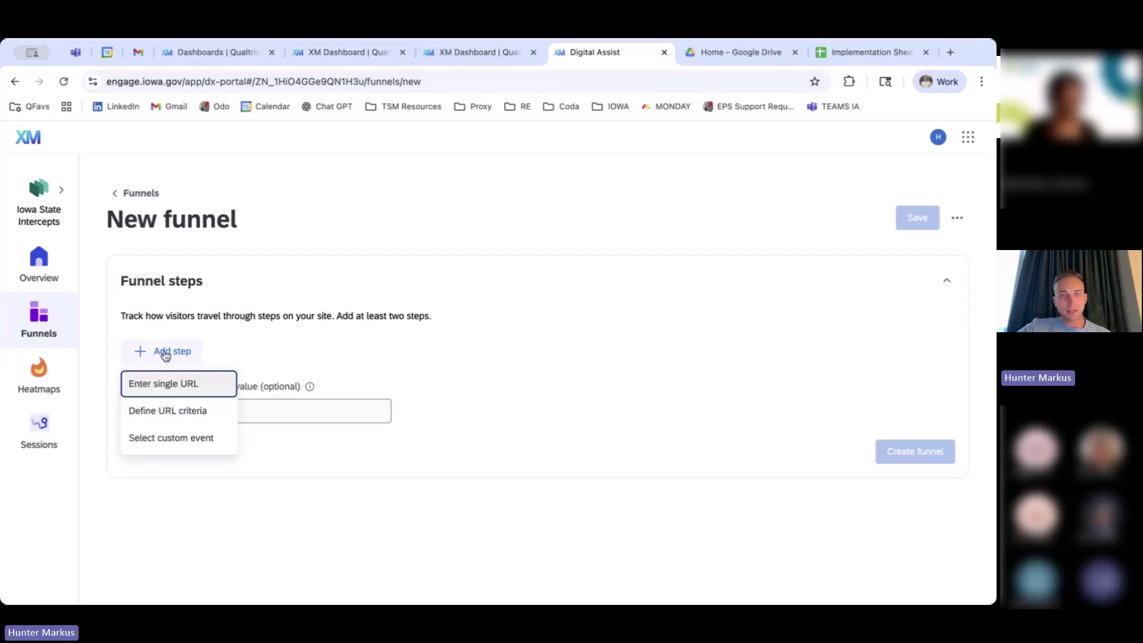
click(186, 416)
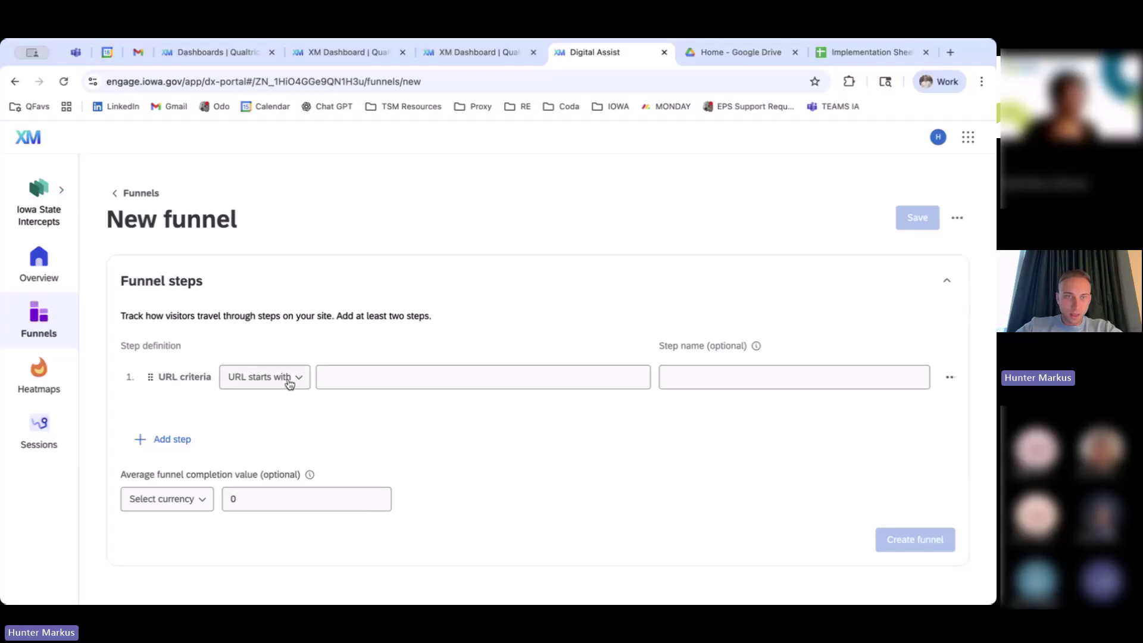
click(191, 440)
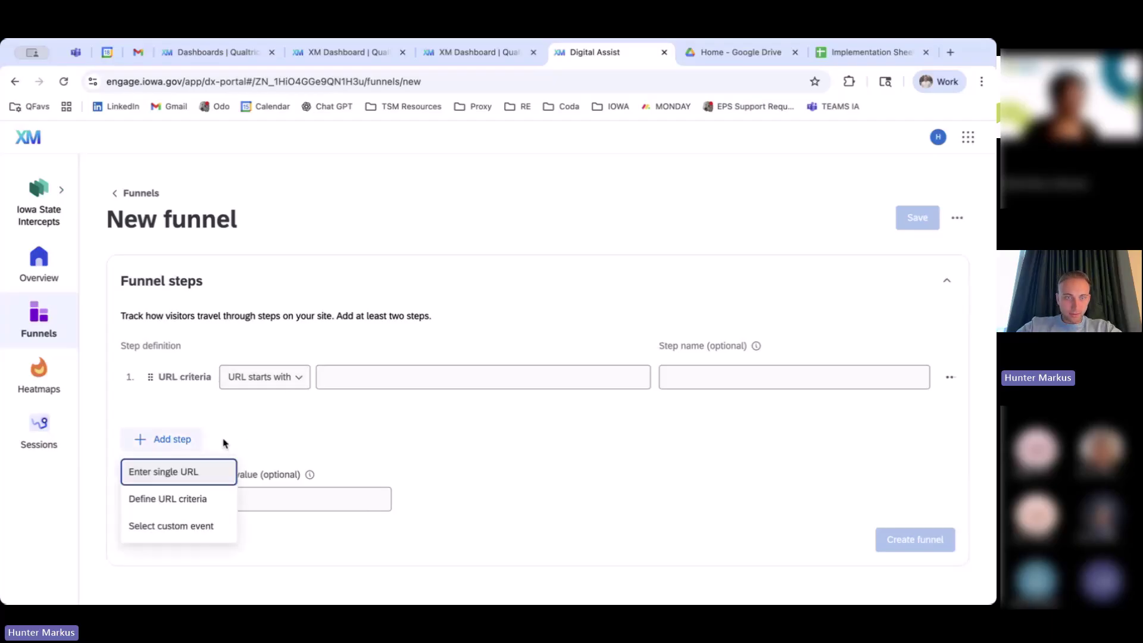
click(196, 468)
scroll(331, 431, down, 1)
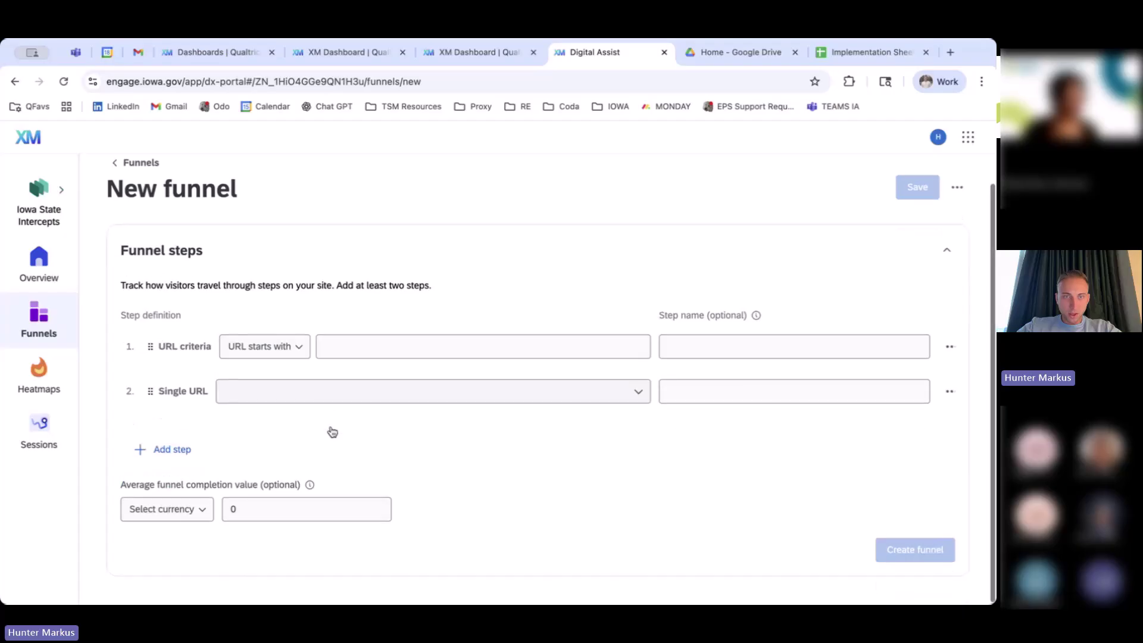
Step: Try iowa.gov# as the single URL of the second funnel step and clear the entry
click(289, 401)
text(iowa.gov)
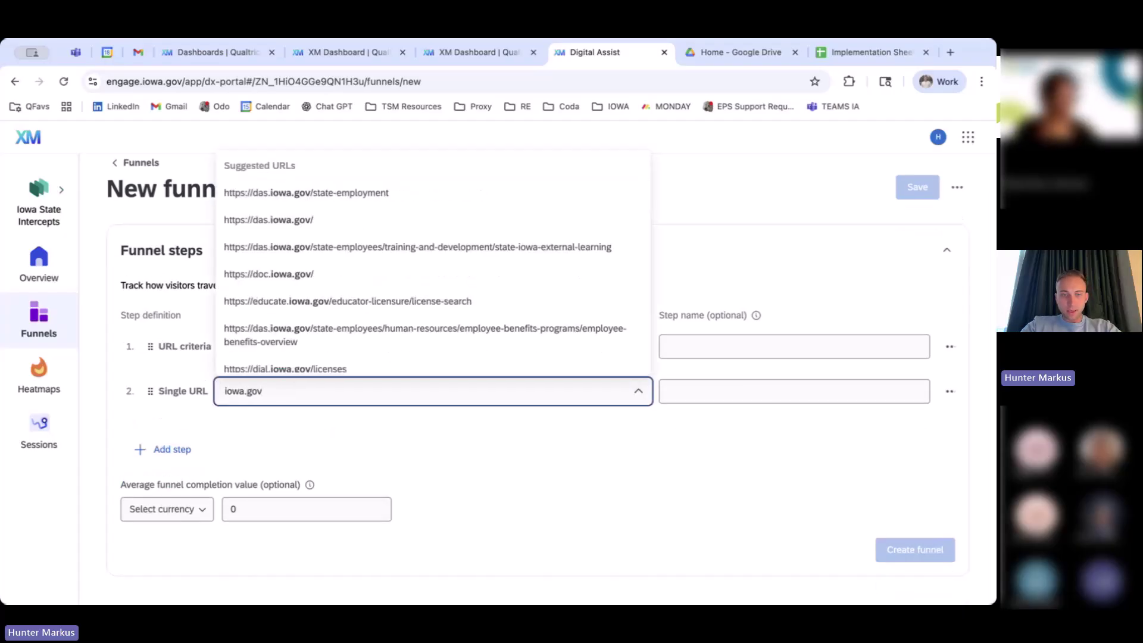
text(#)
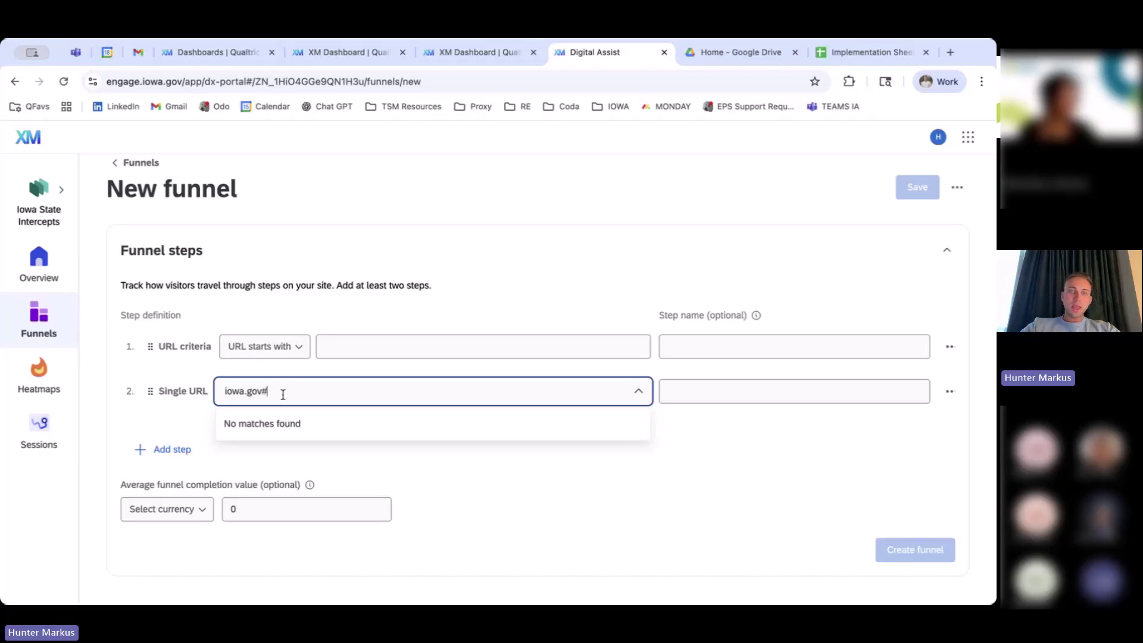
drag(282, 395, 193, 390)
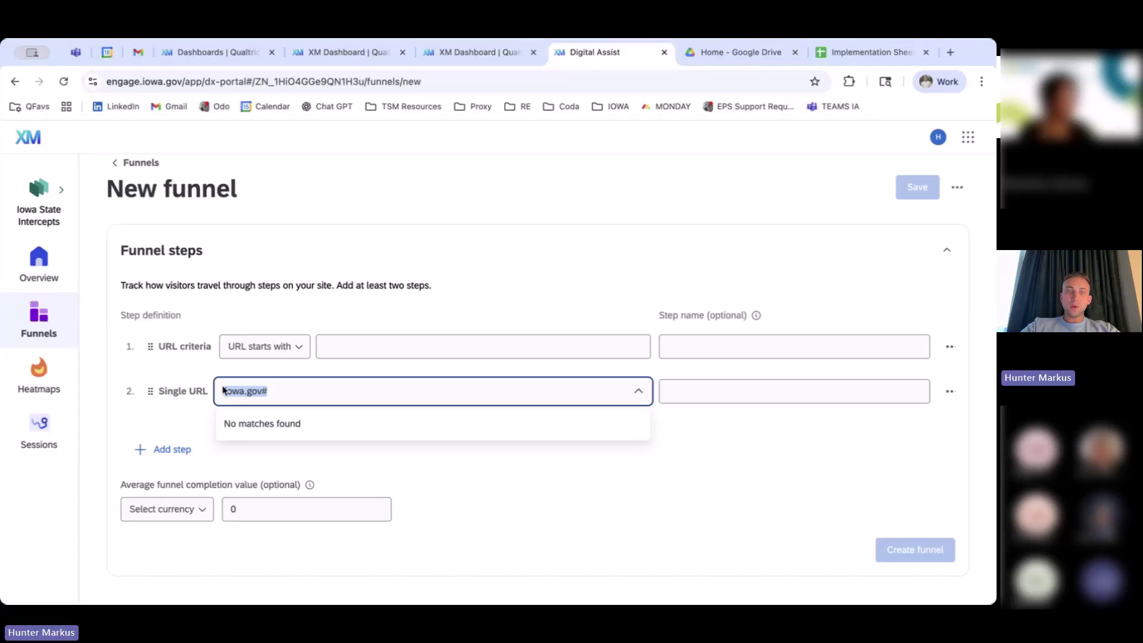
key(BackSpace)
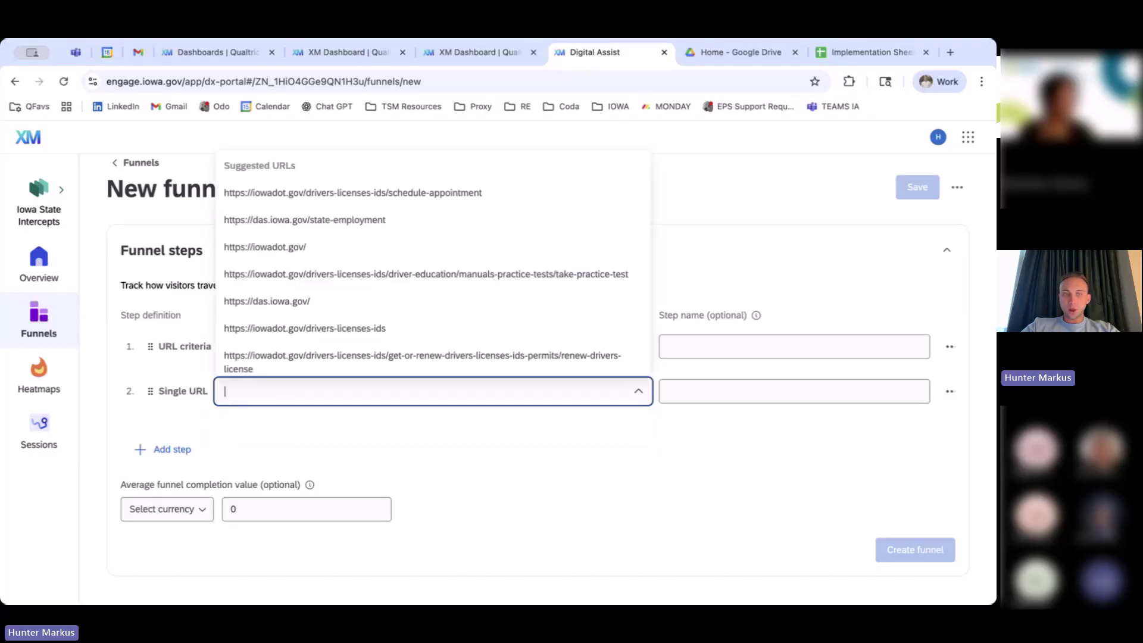
click(331, 443)
Step: Set the first funnel step's criterion to URL contains iowa.gov
click(265, 346)
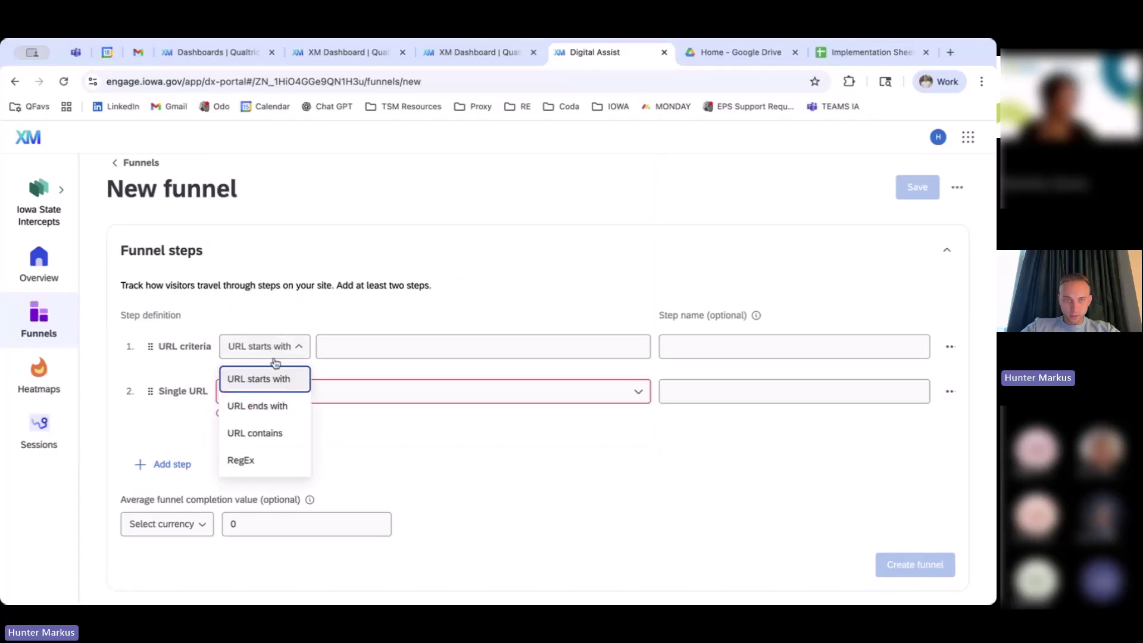
click(262, 433)
click(354, 345)
text(iowa.gov)
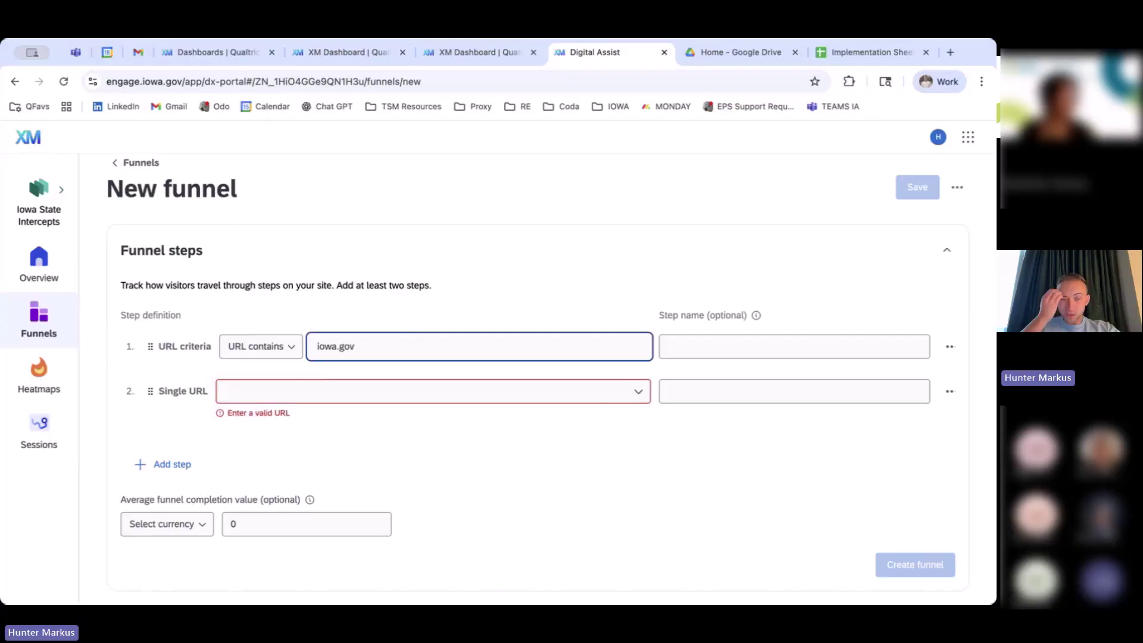
Step: Change the first funnel step's URL contains criterion to iowadot.gov
key(BackSpace)
key(BackSpace)
key(BackSpace)
key(BackSpace)
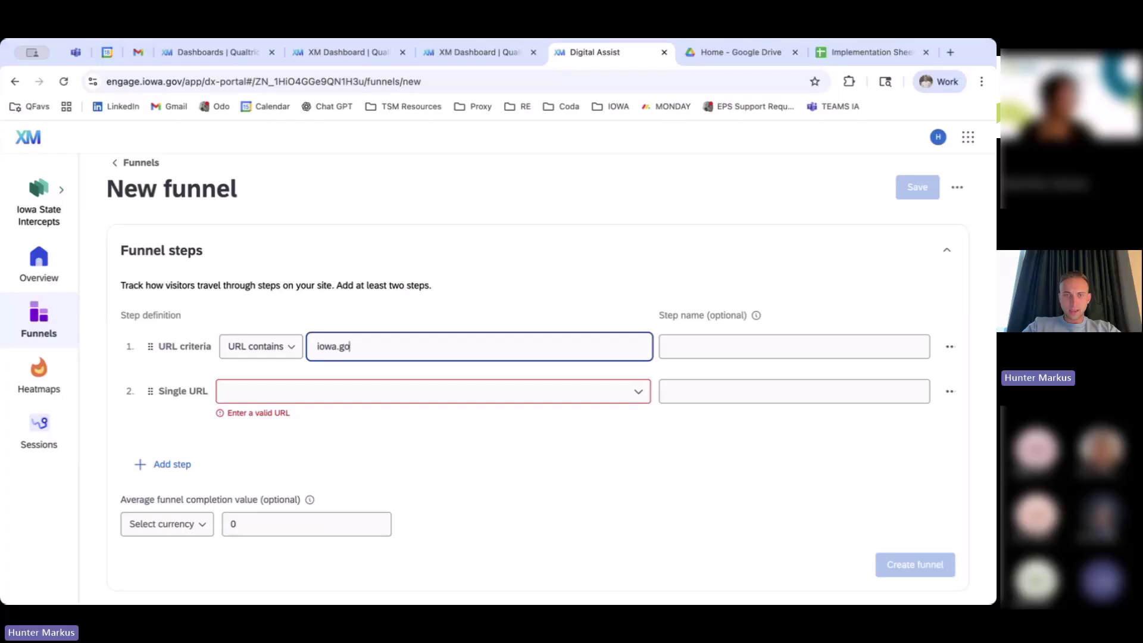
text(dot.gov)
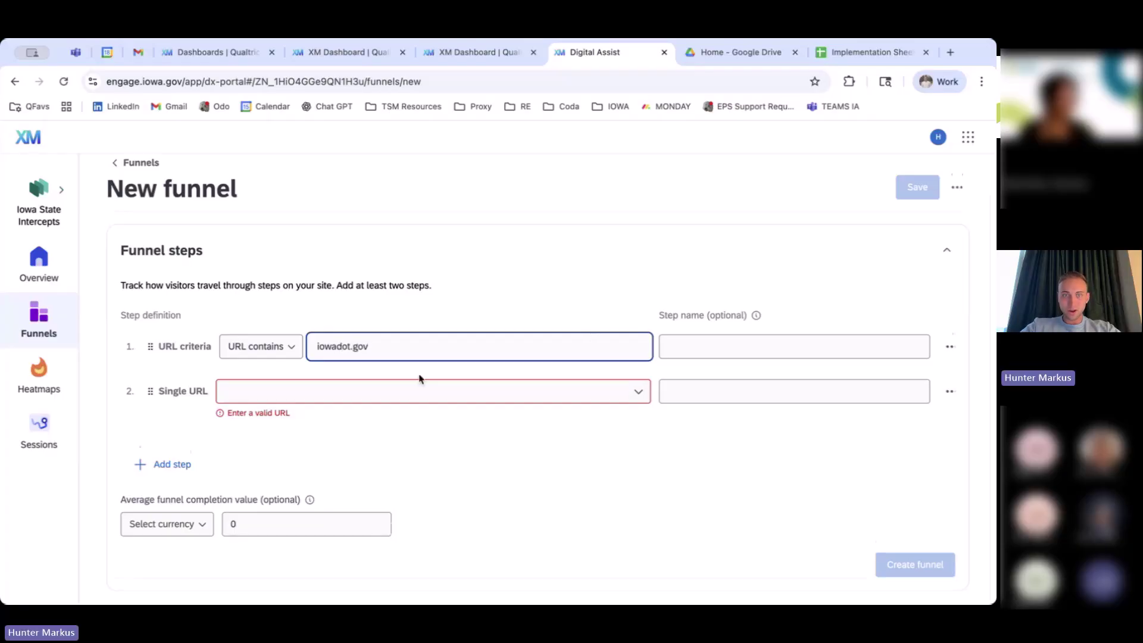
scroll(420, 379, down, 1)
mouse_move(310, 484)
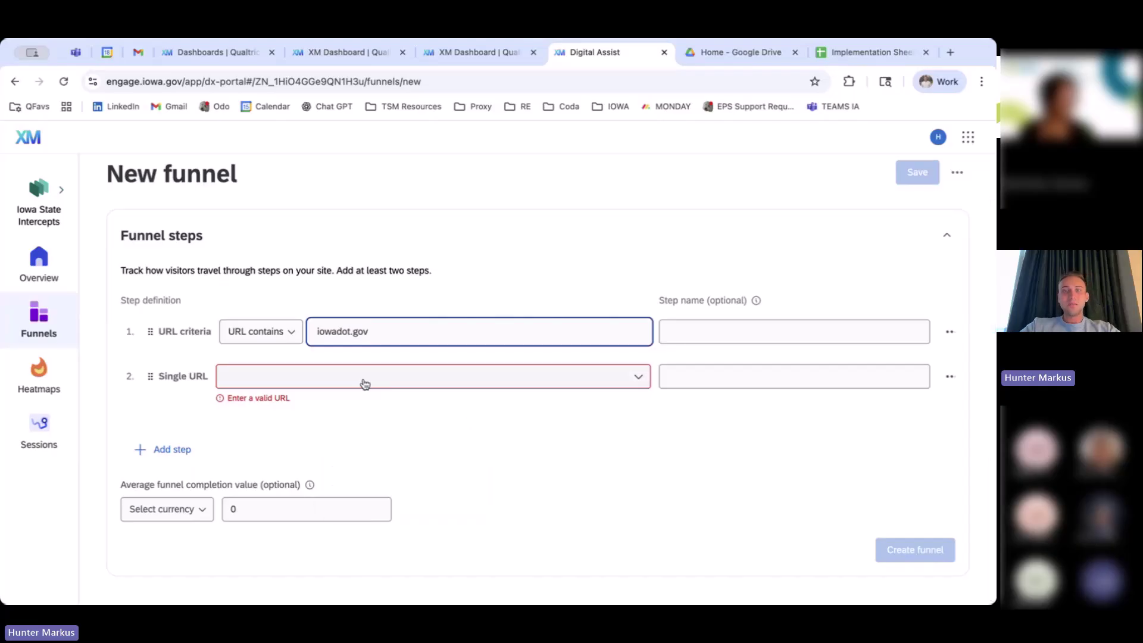
Step: Name the first funnel step DOT Home Page
click(688, 328)
text(DOT Home)
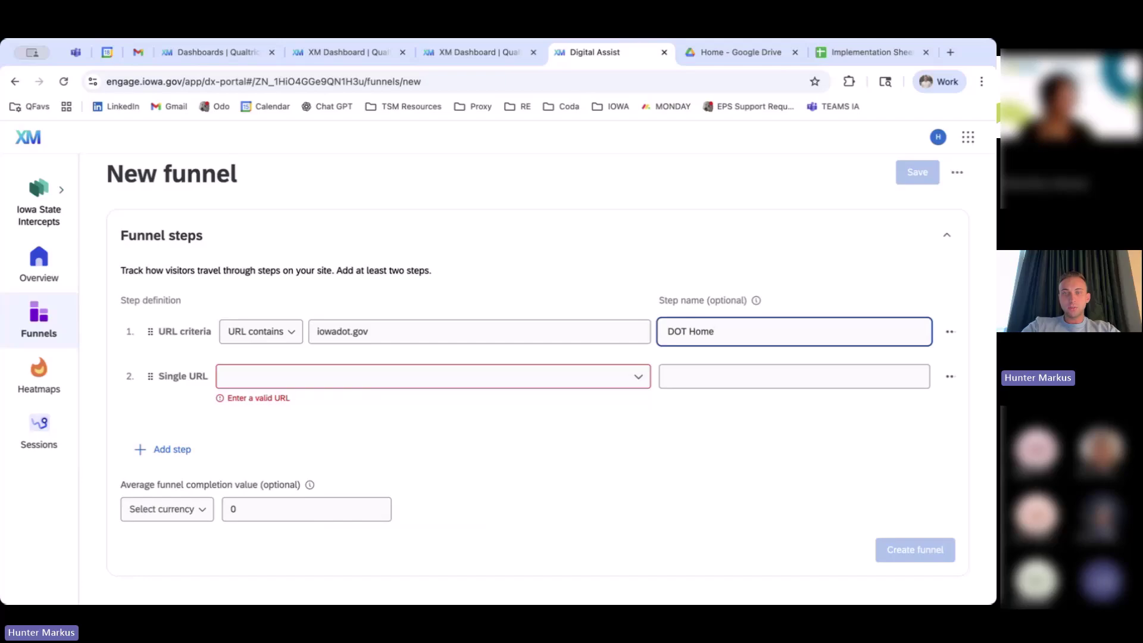
text( Page)
mouse_move(752, 307)
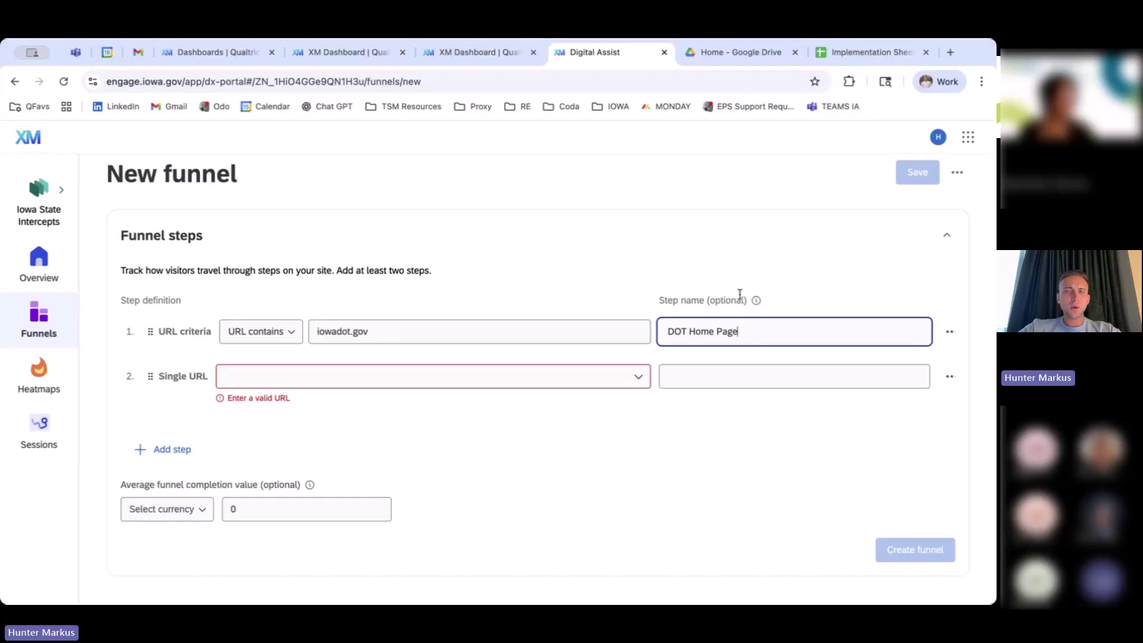
triple_click(775, 321)
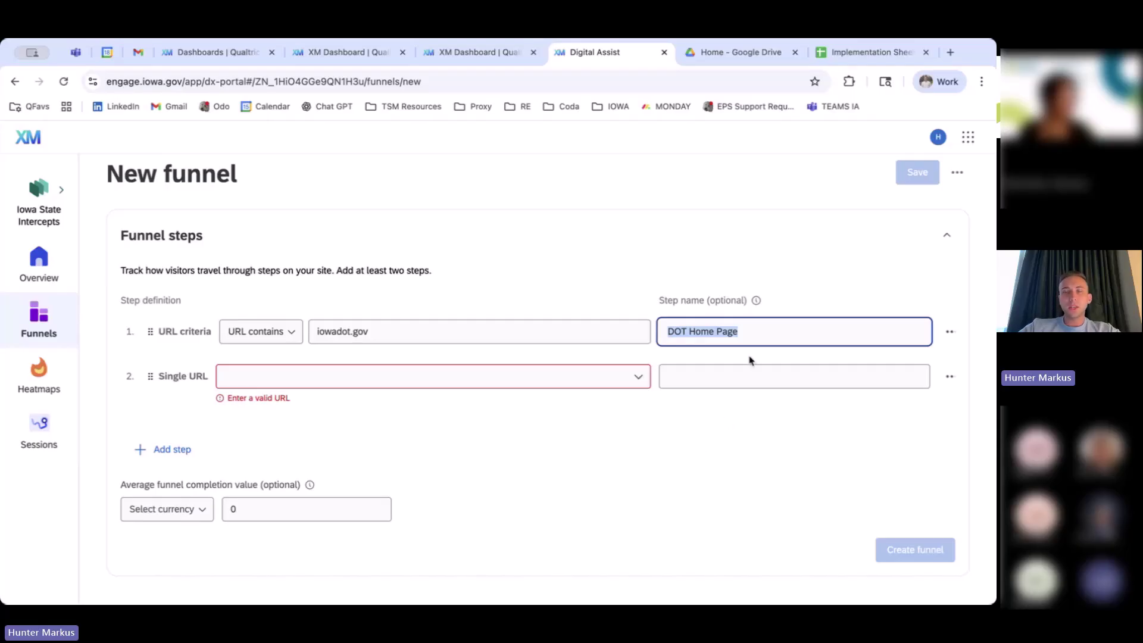
click(750, 332)
triple_click(740, 331)
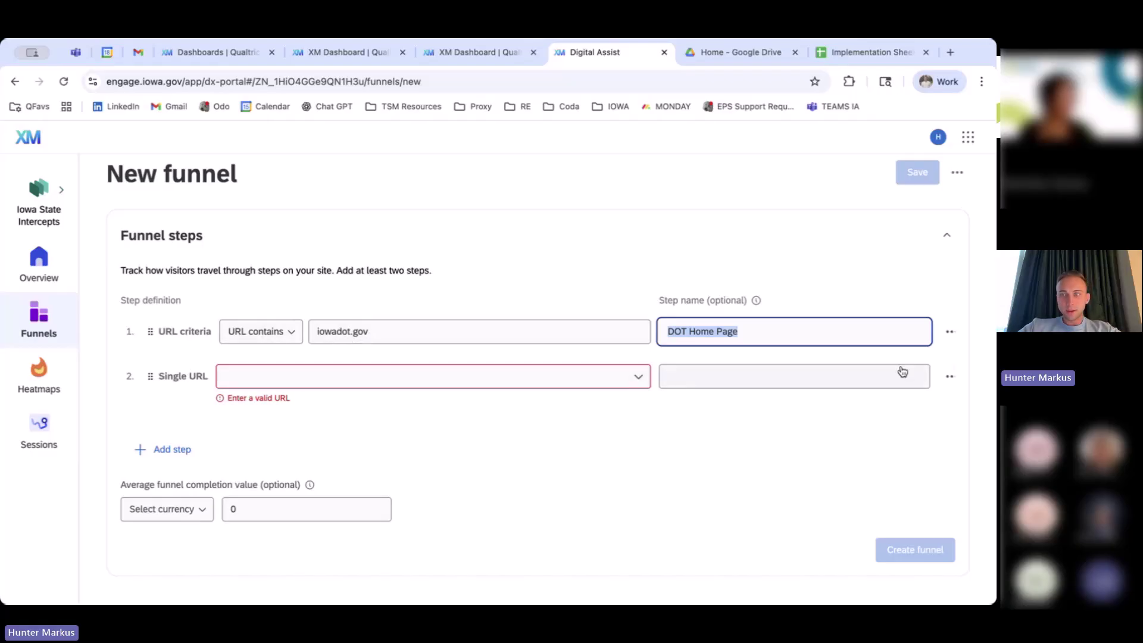
click(950, 377)
click(862, 391)
click(185, 374)
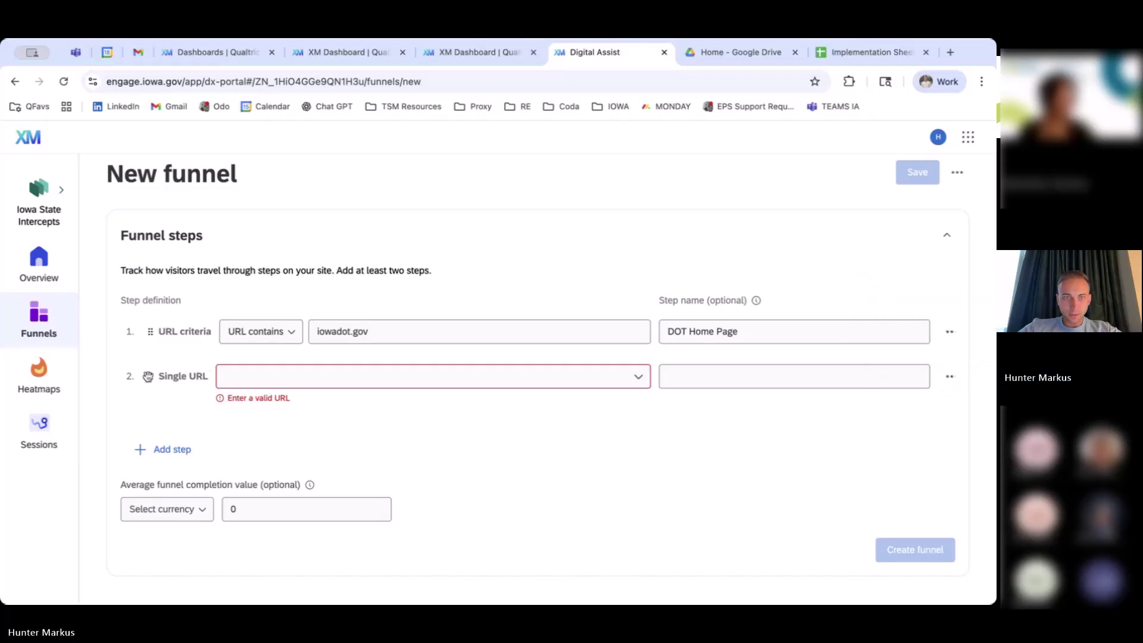
click(317, 376)
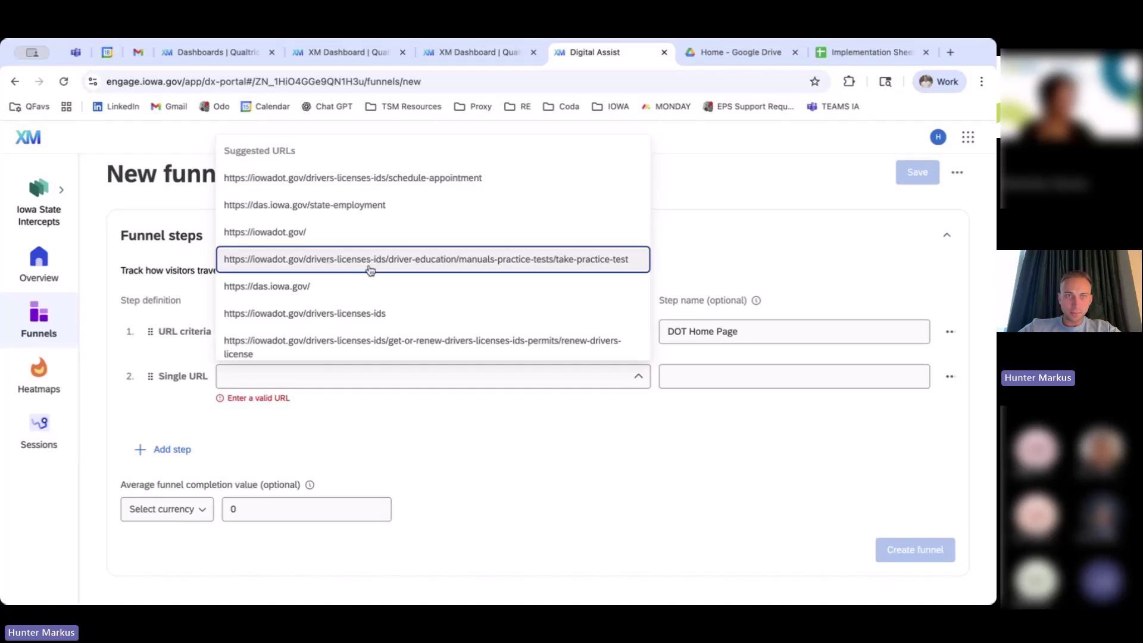
click(365, 178)
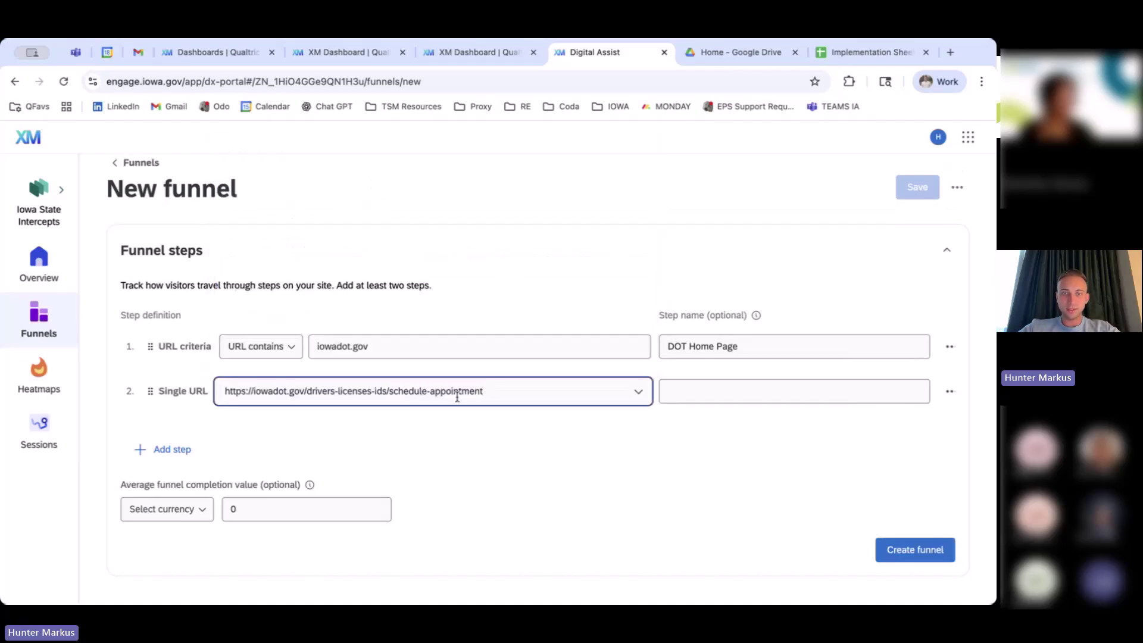
click(494, 387)
drag(495, 387, 389, 390)
key(BackSpace)
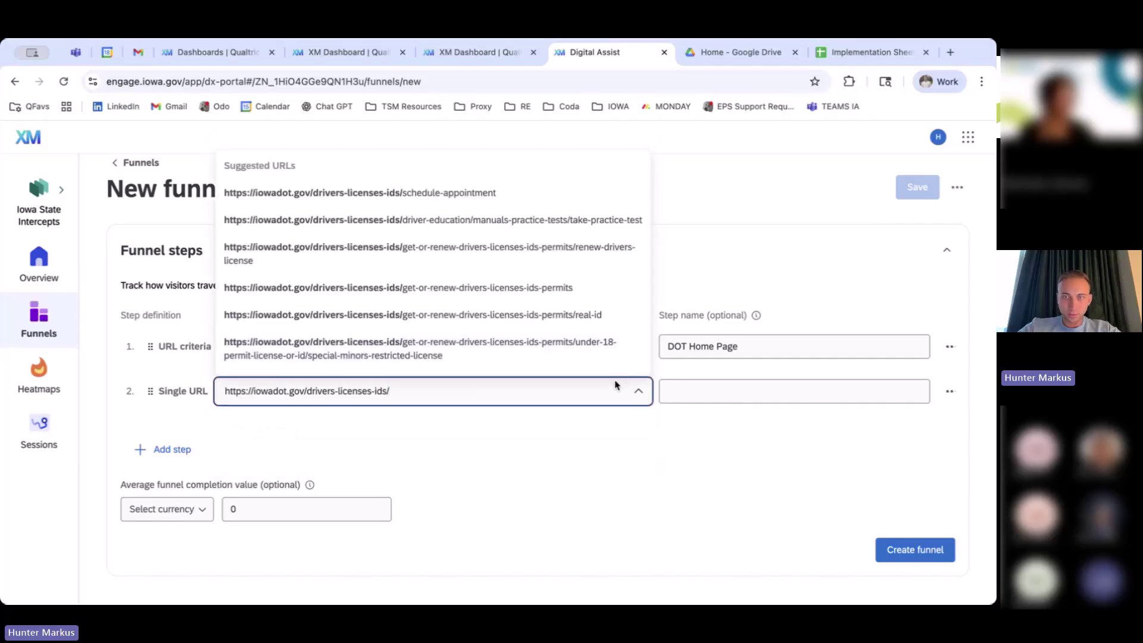
Step: Name the second funnel step Drivers Livenses
click(679, 475)
click(702, 388)
text(Driver)
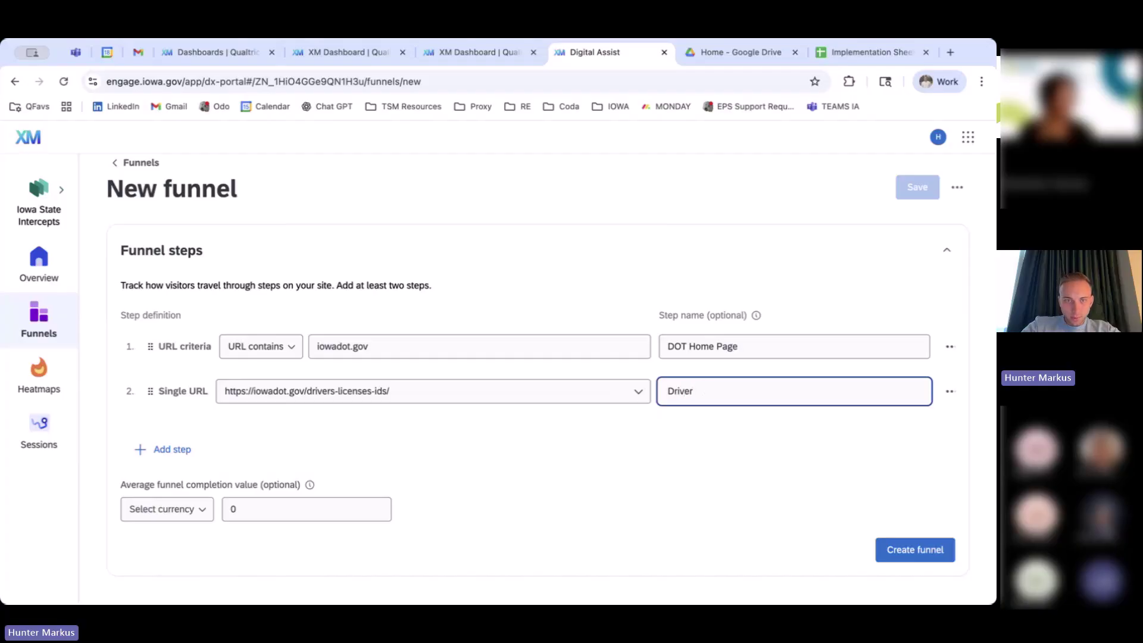
text(s Livenses)
Step: Add a third funnel step as a URL criteria step with the URL contains condition
click(173, 450)
click(184, 509)
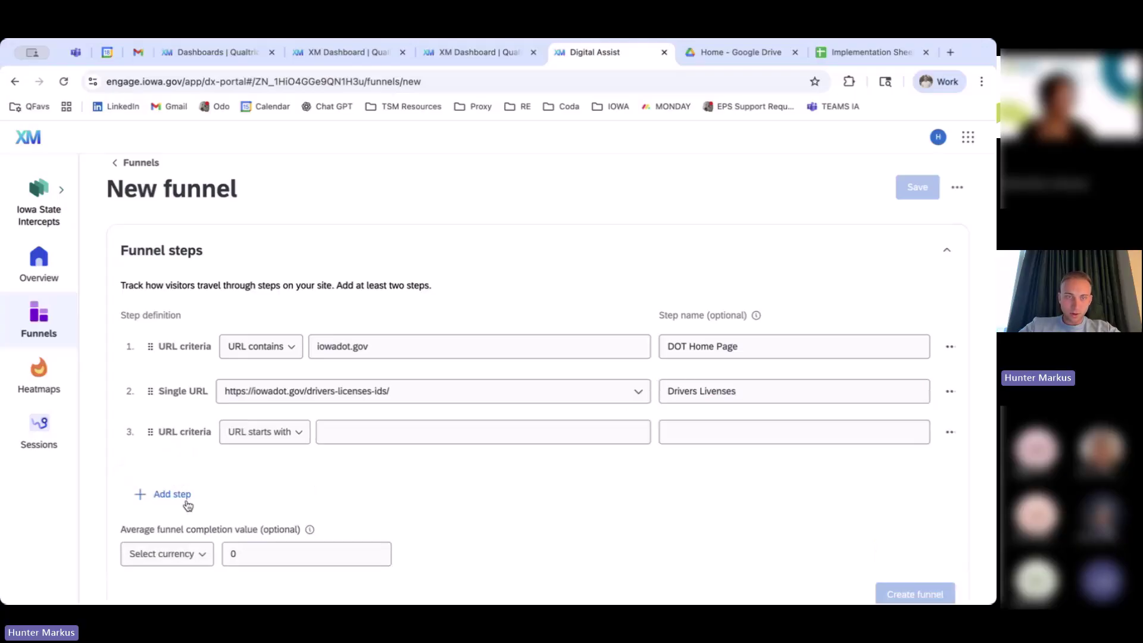
scroll(377, 423, down, 1)
click(275, 382)
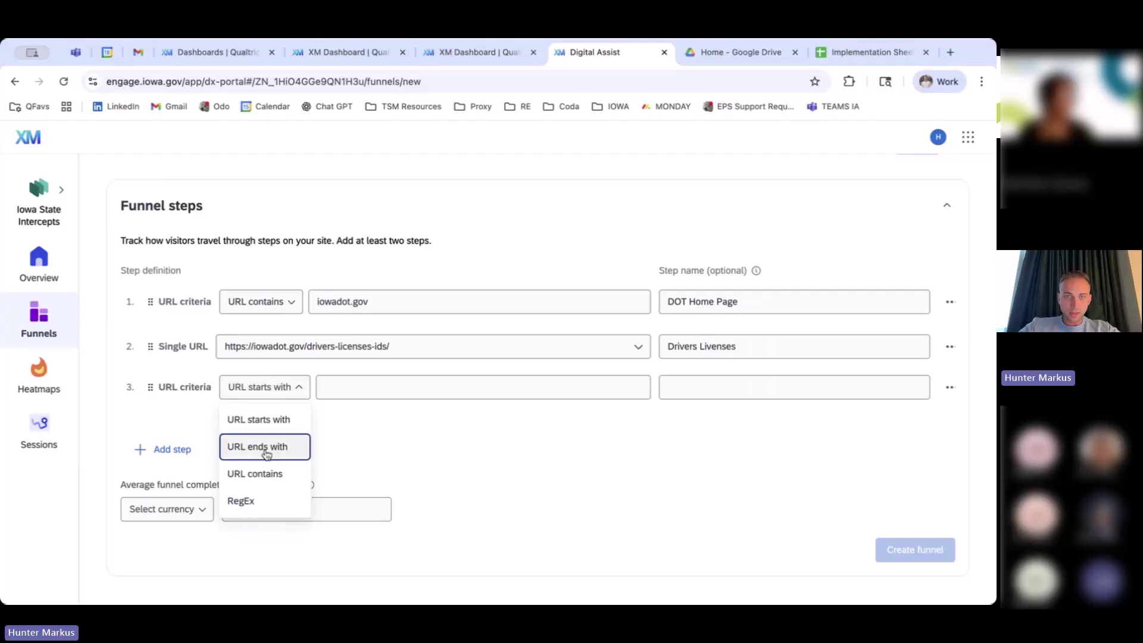
click(262, 472)
click(400, 387)
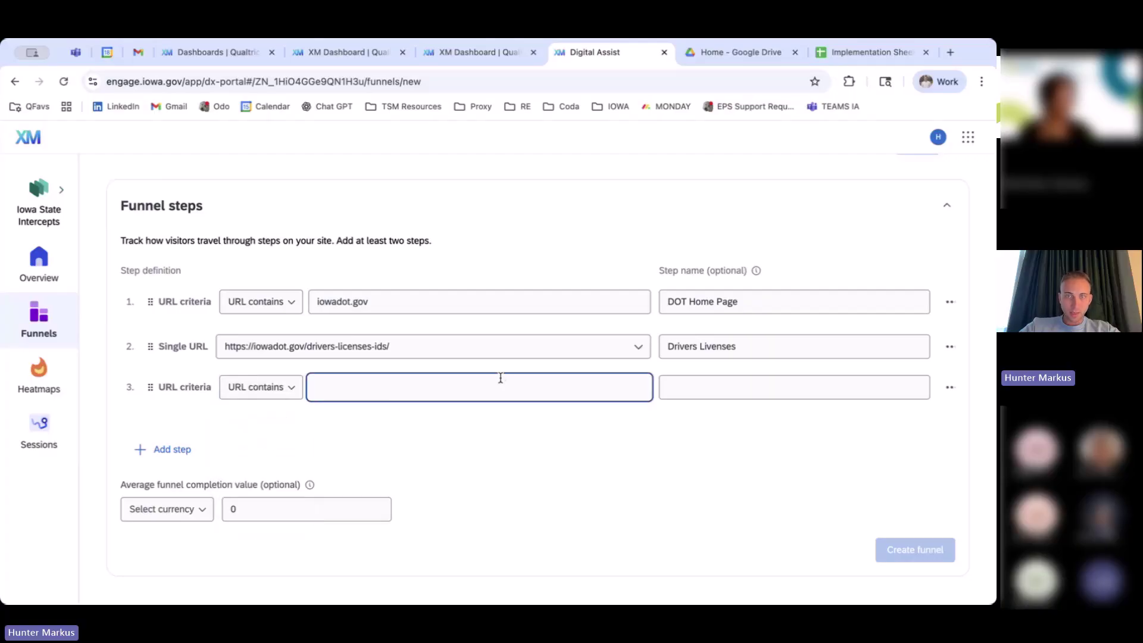
click(393, 345)
drag(396, 343, 196, 341)
key(ctrl+c)
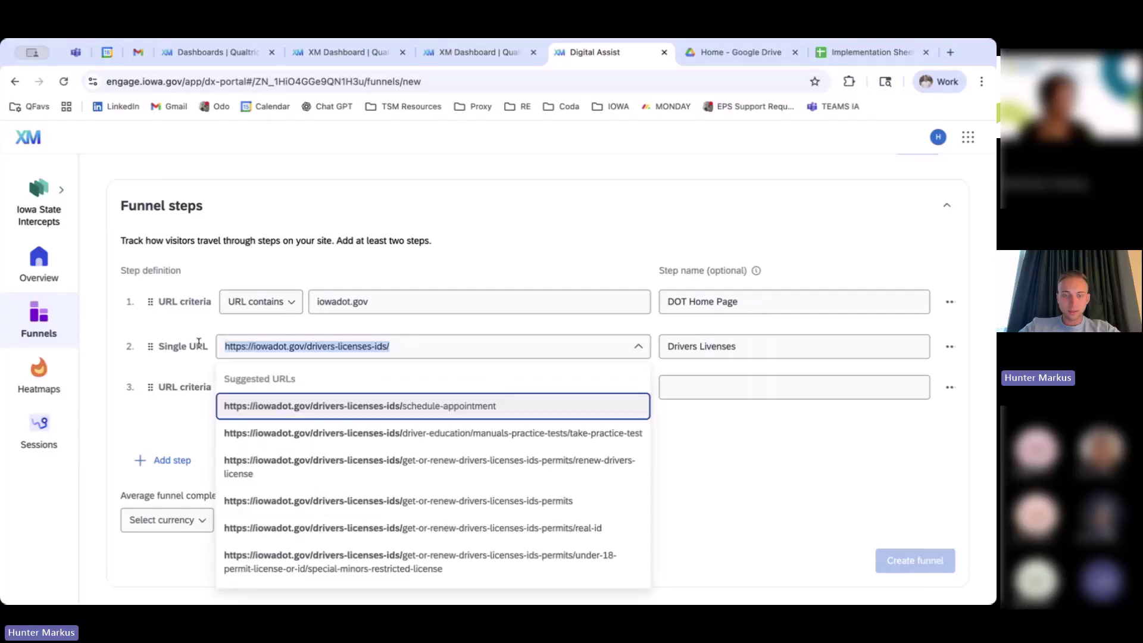
click(155, 437)
click(359, 383)
key(ctrl+v)
text(ap)
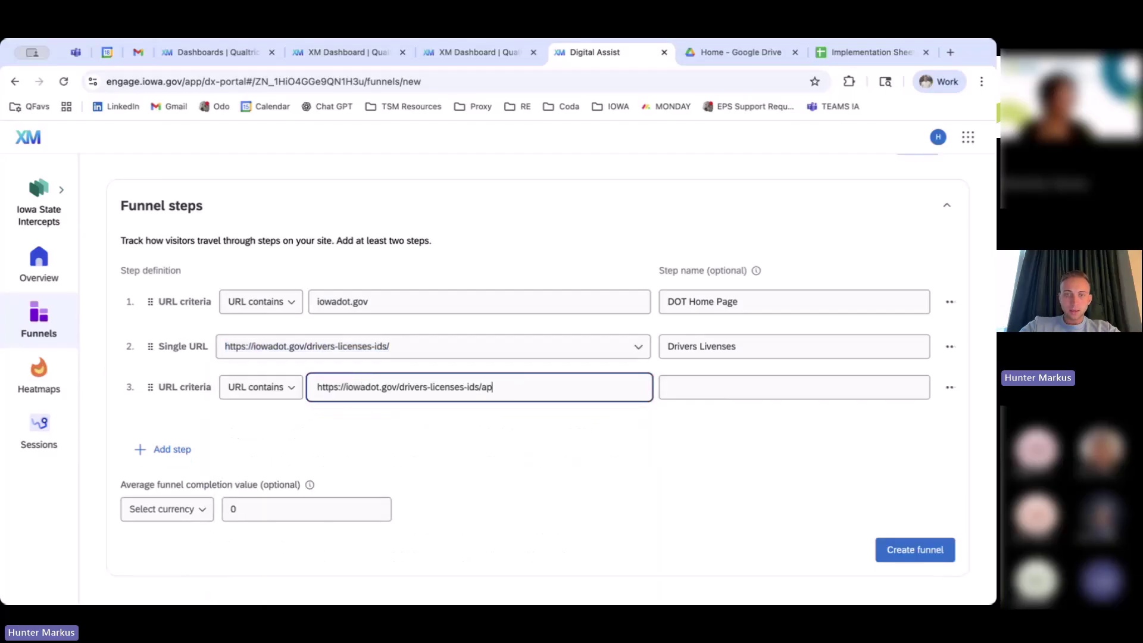
text(ply)
Step: Name the third funnel step Application
click(712, 386)
text(Application)
click(798, 437)
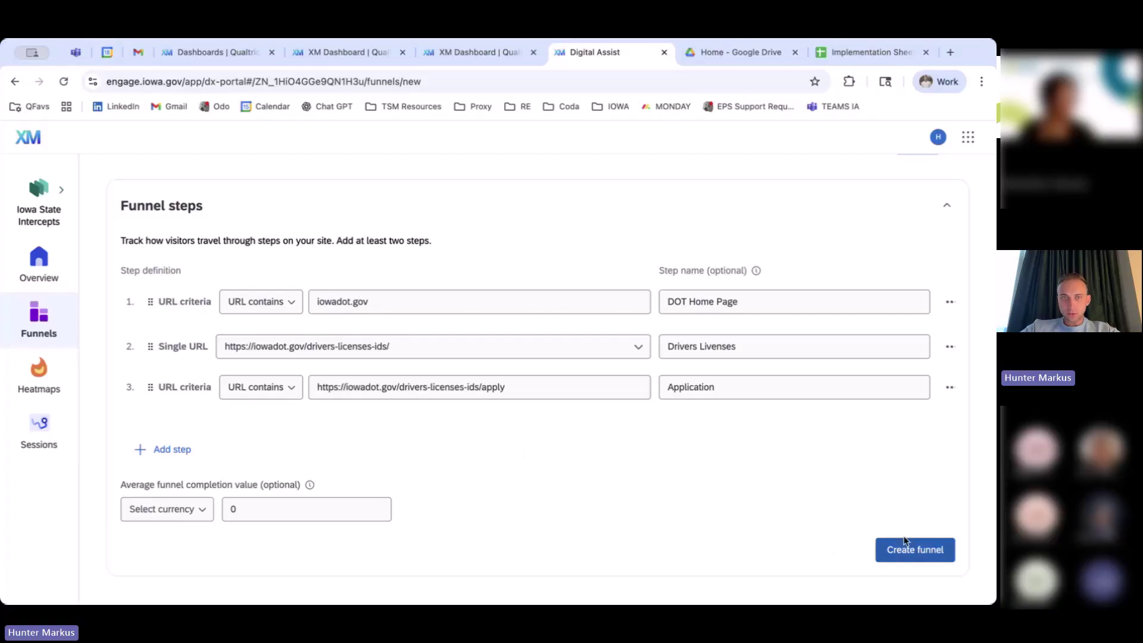
Step: Leave the new funnel without creating it and open the saved DOT funnel
scroll(812, 485, up, 2)
click(944, 281)
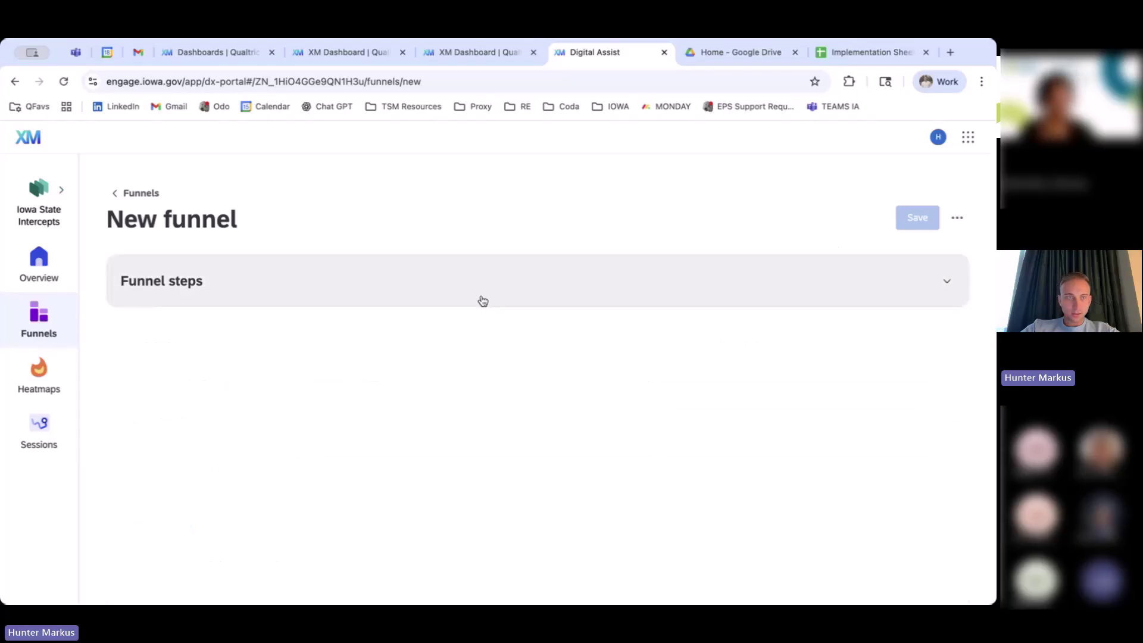
click(70, 320)
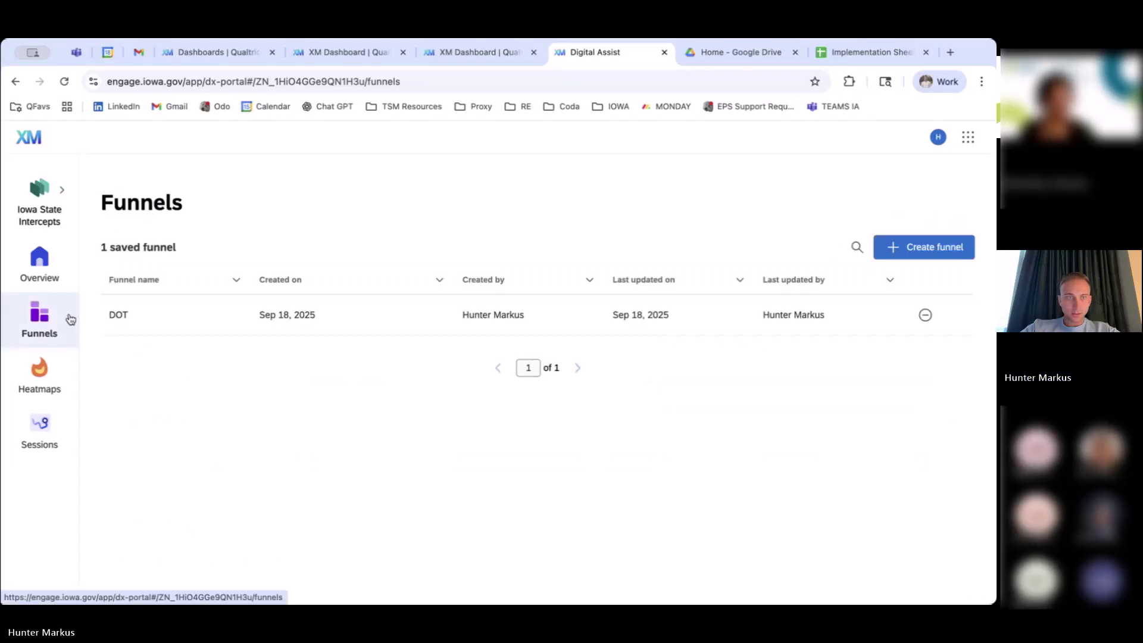
click(356, 321)
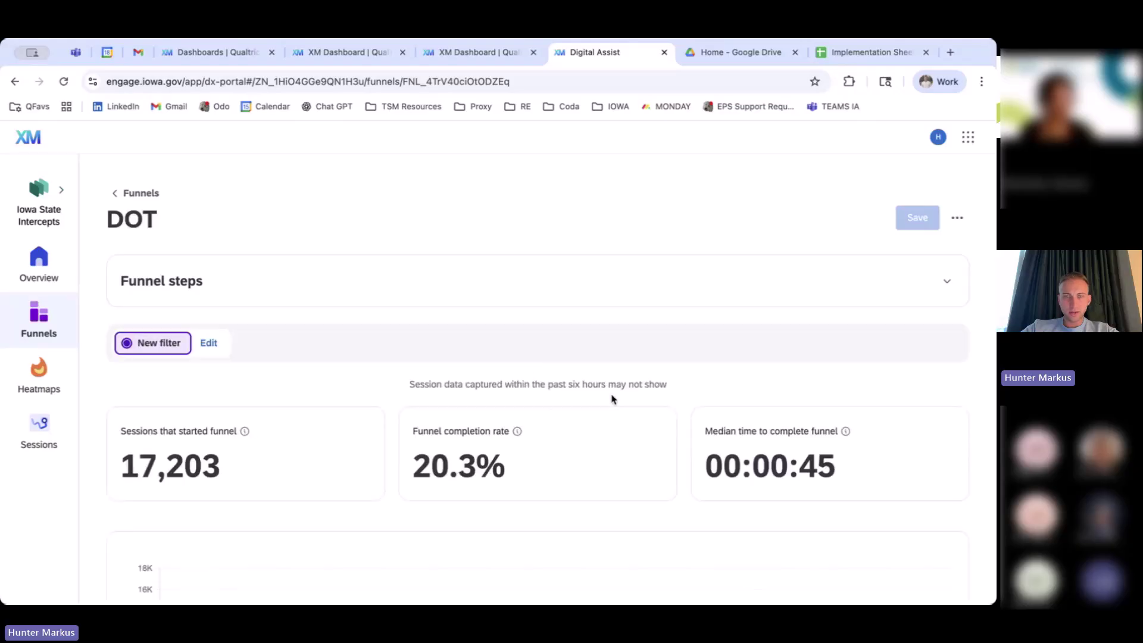
Step: Examine the DOT funnel's started sessions, completion rate, median completion time, step bar chart and per-step table
scroll(614, 398, down, 4)
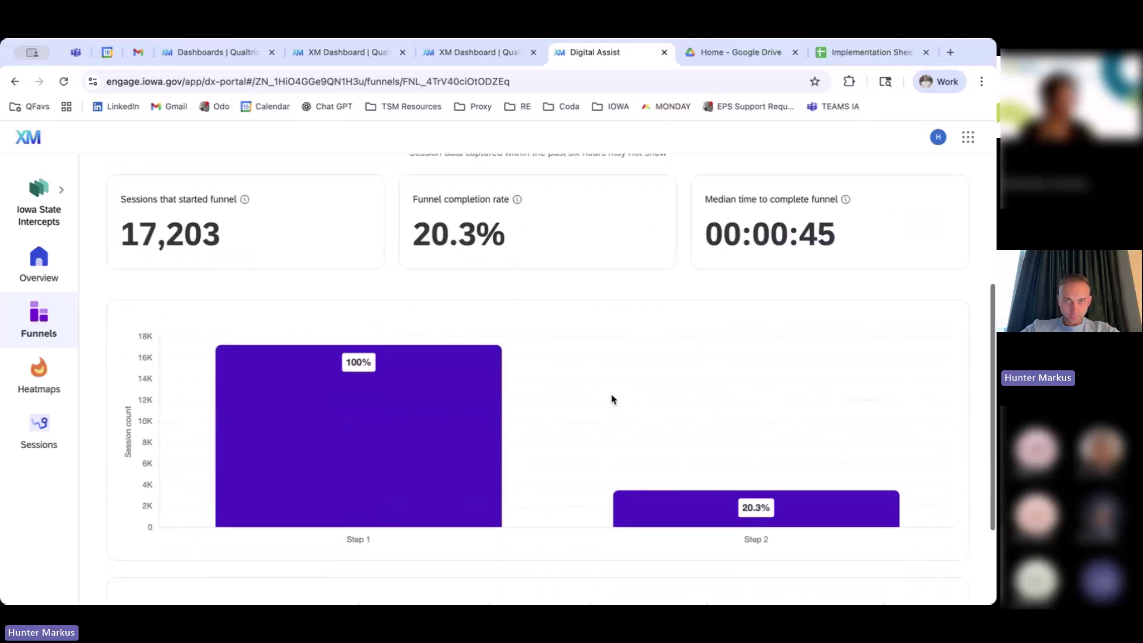
scroll(613, 399, up, 1)
scroll(614, 399, down, 1)
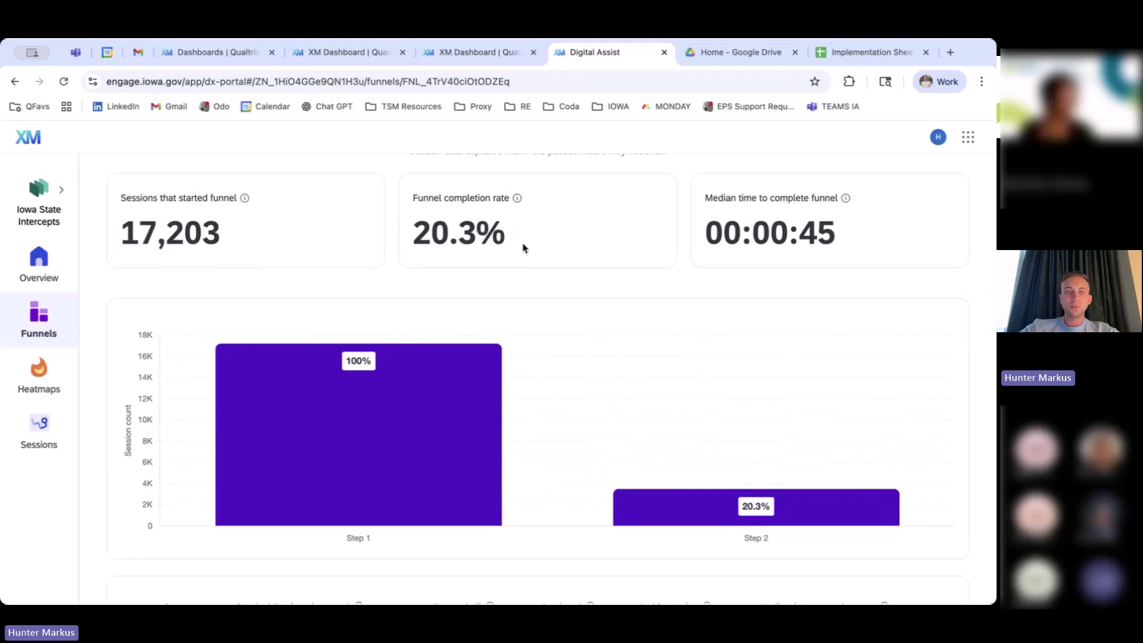
scroll(590, 297, down, 1)
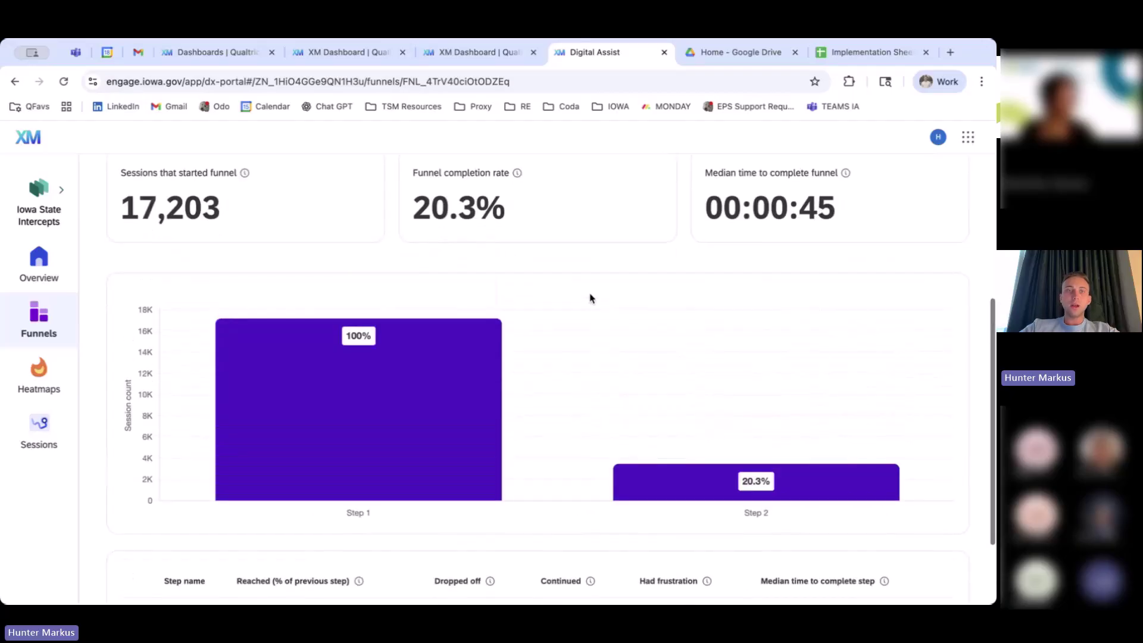
mouse_move(393, 449)
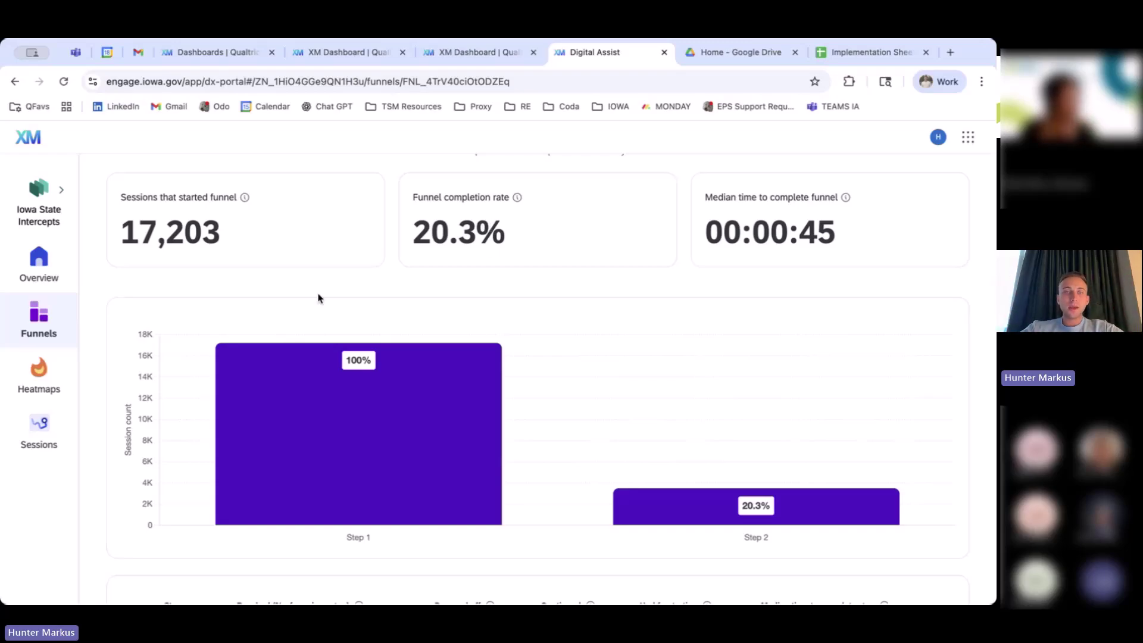
mouse_move(403, 439)
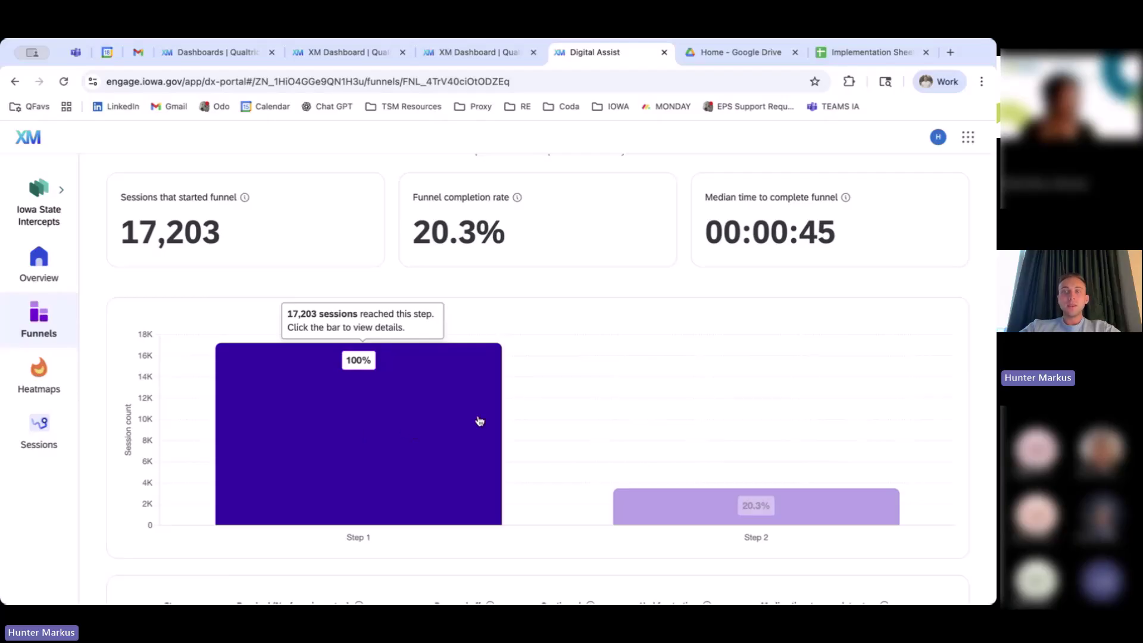
scroll(420, 416, up, 1)
scroll(420, 417, down, 2)
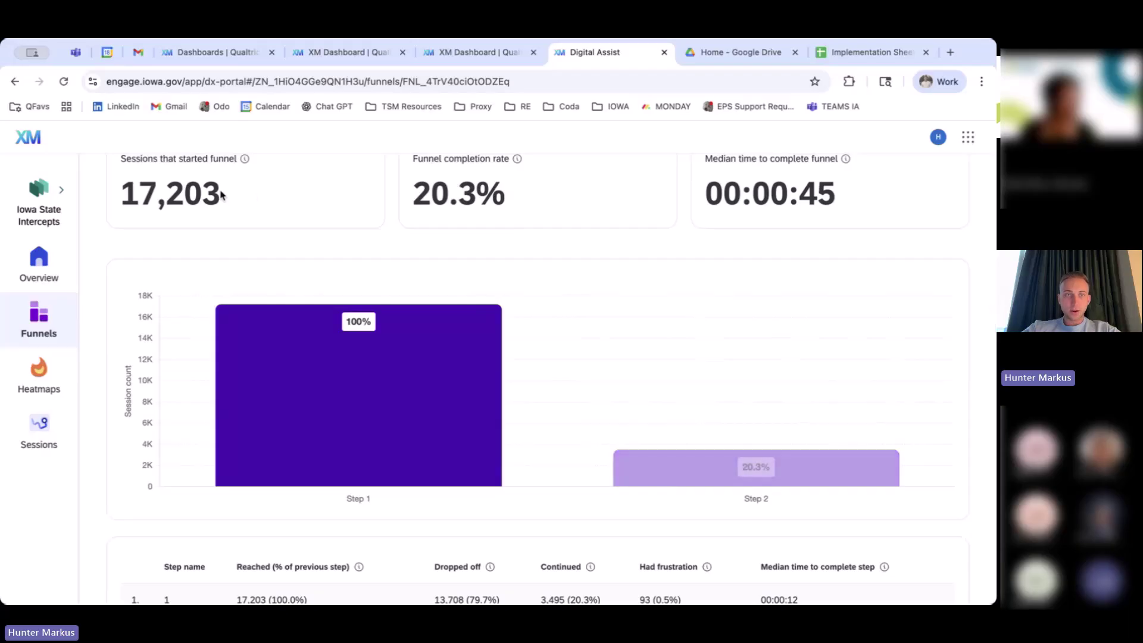
scroll(631, 238, up, 1)
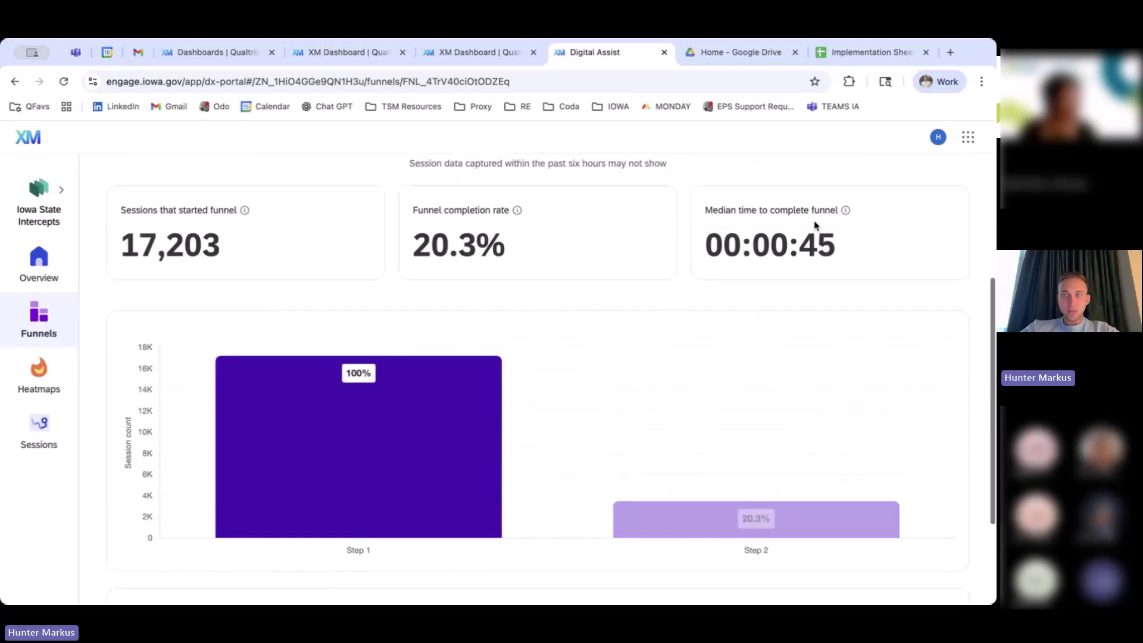
scroll(744, 316, down, 3)
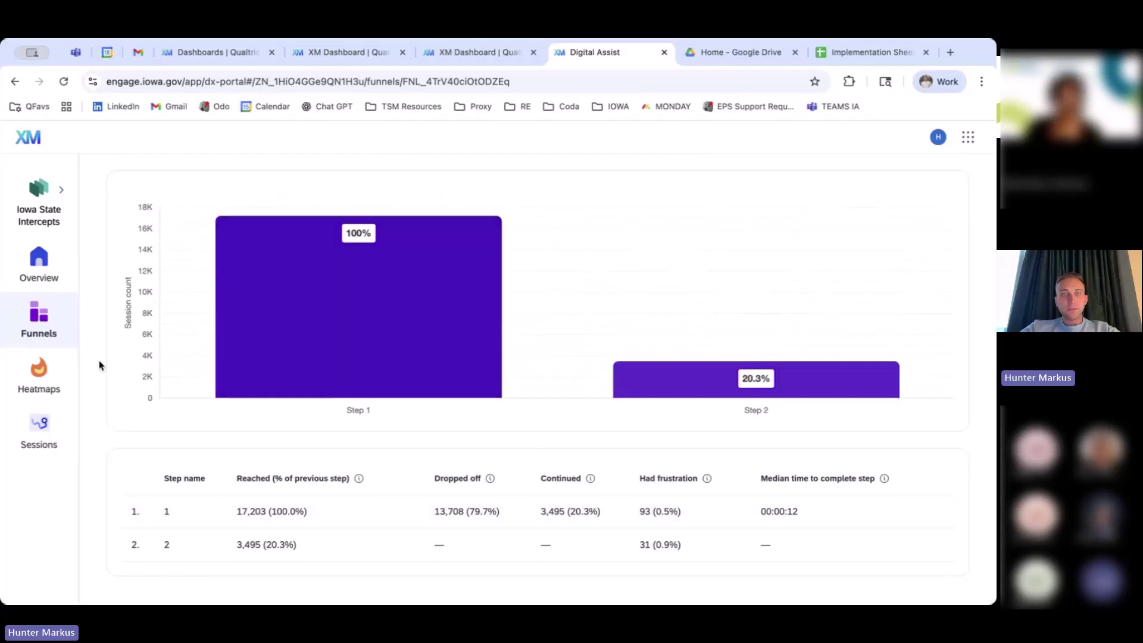
mouse_move(493, 307)
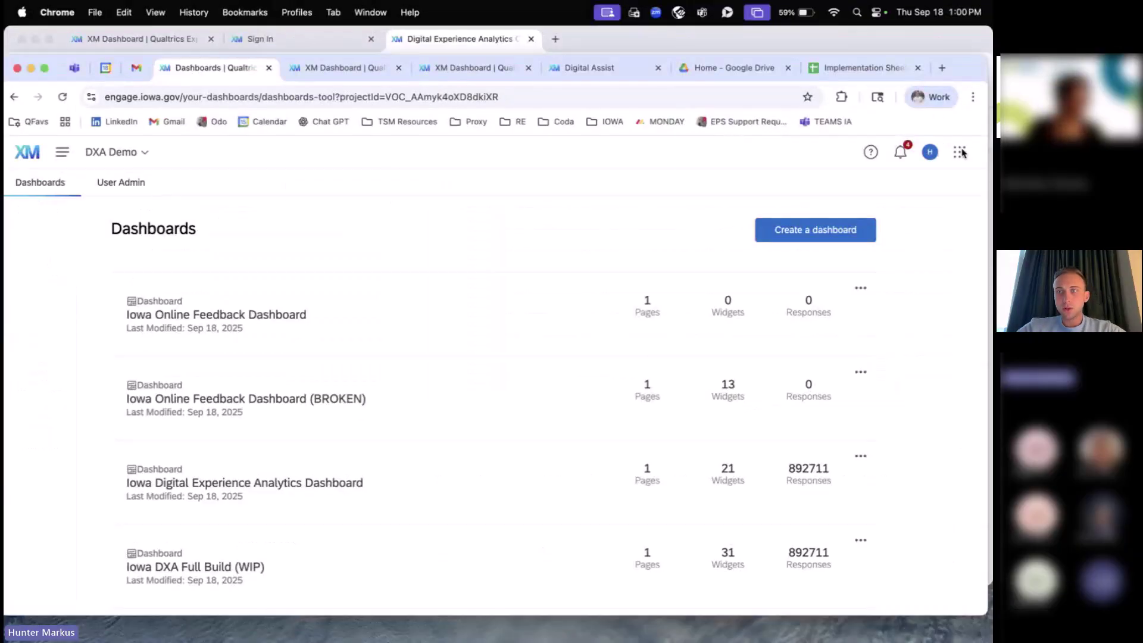
Step: Switch from the DXA Demo dashboards to Digital Assist and back to Qualtrics, and look over the homepage
click(959, 156)
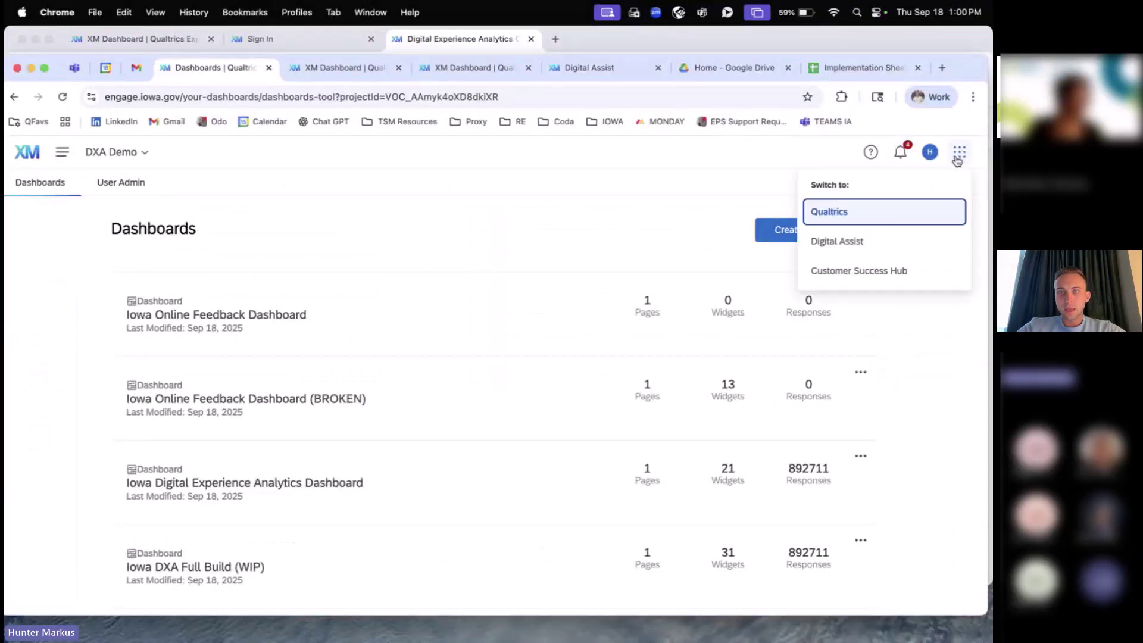
click(844, 239)
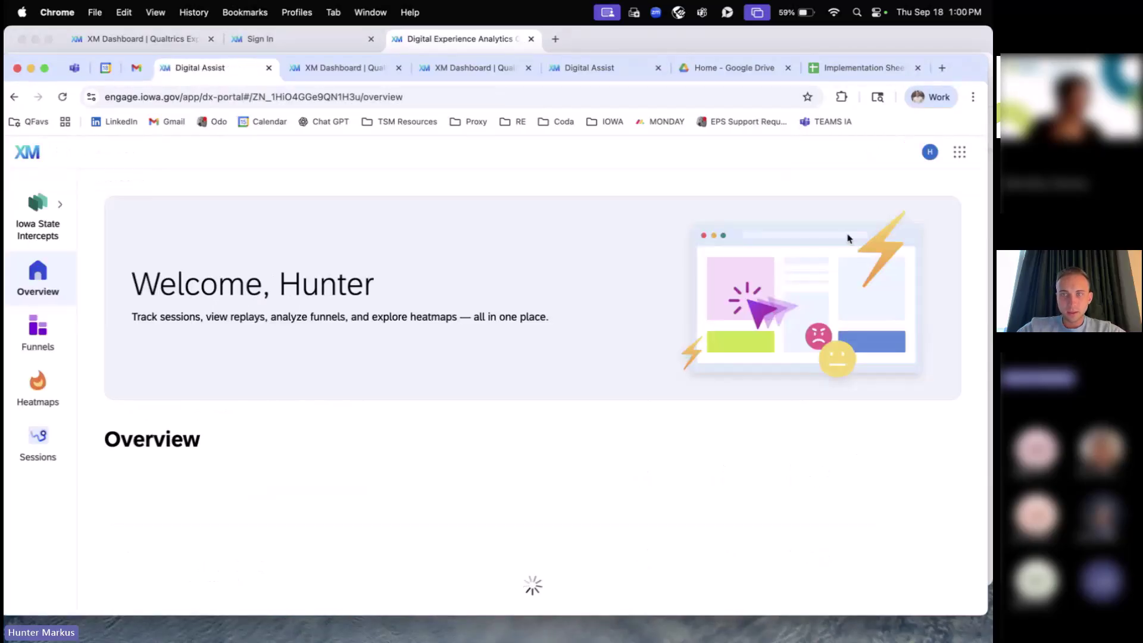
click(960, 153)
click(875, 211)
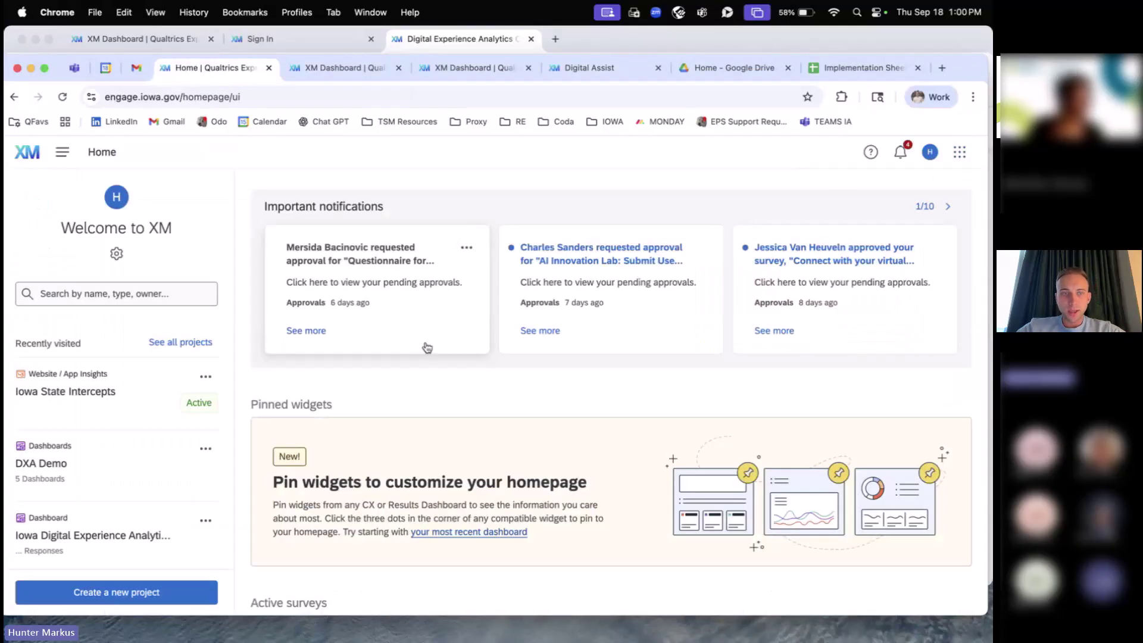
scroll(352, 396, down, 2)
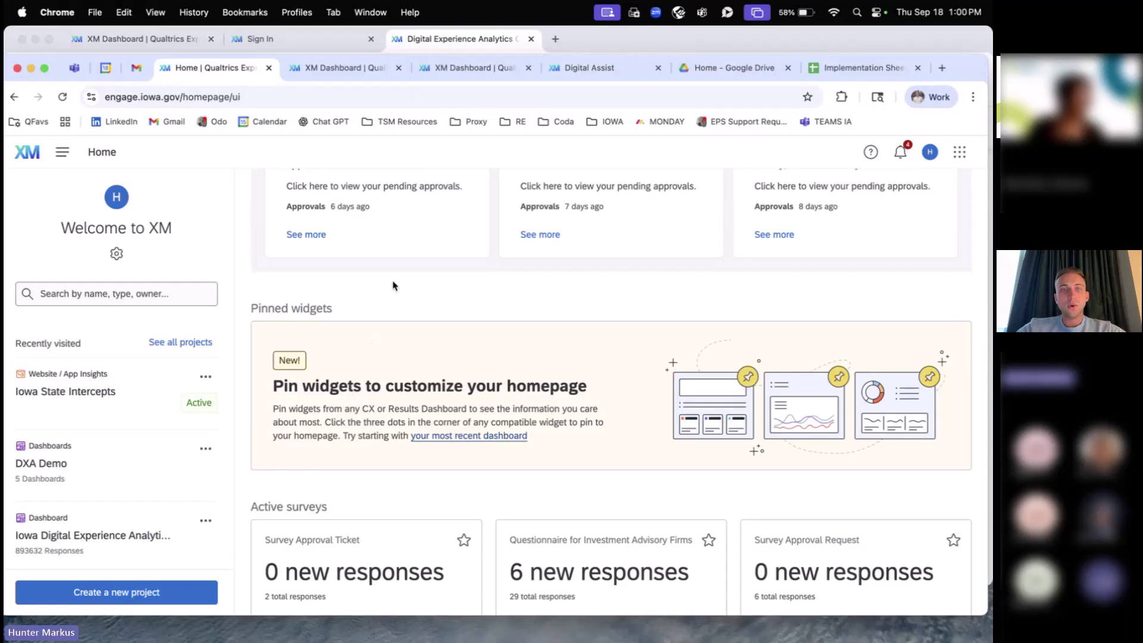
scroll(390, 283, down, 1)
scroll(390, 284, up, 3)
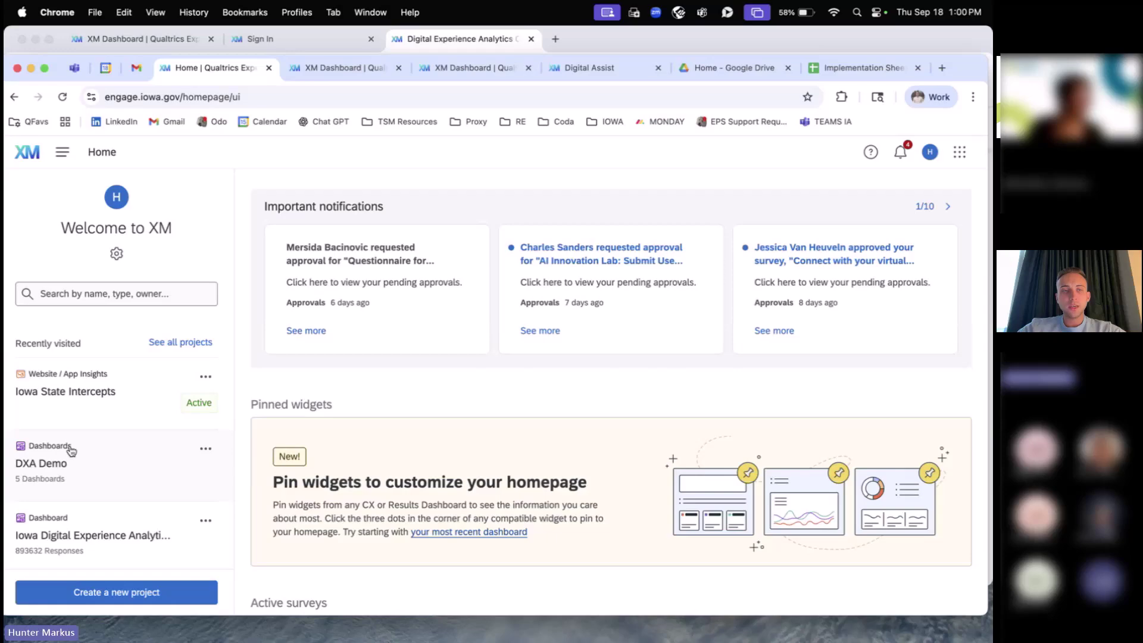
Step: Open the DXA Demo dashboards project, return to the homepage and look over the recently visited projects
click(62, 467)
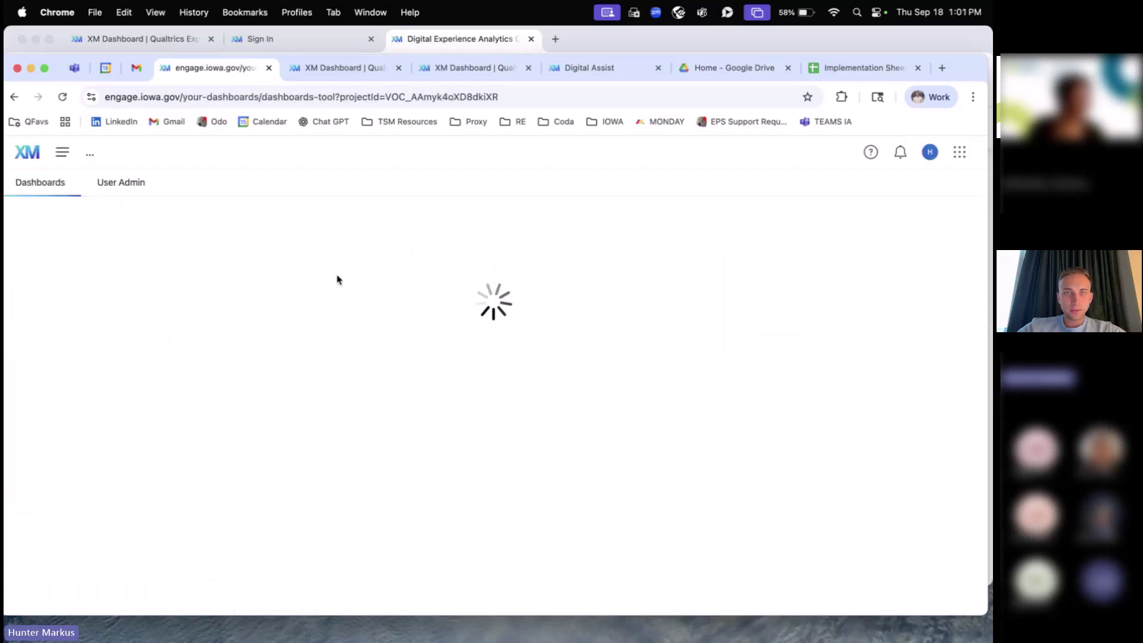
click(62, 152)
click(99, 217)
click(62, 152)
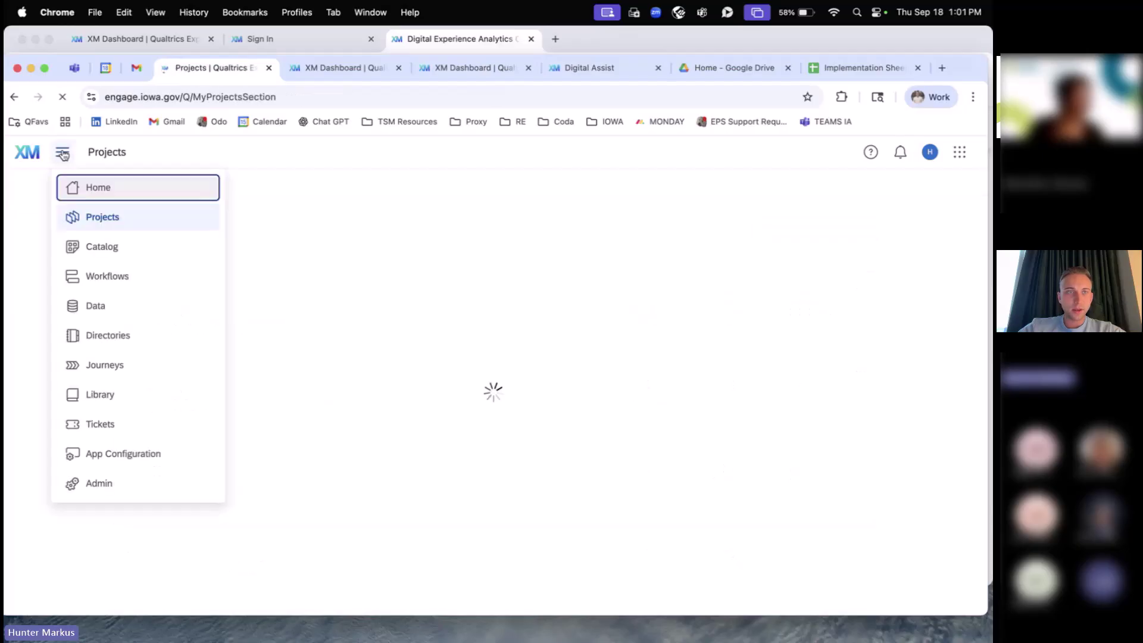
click(102, 187)
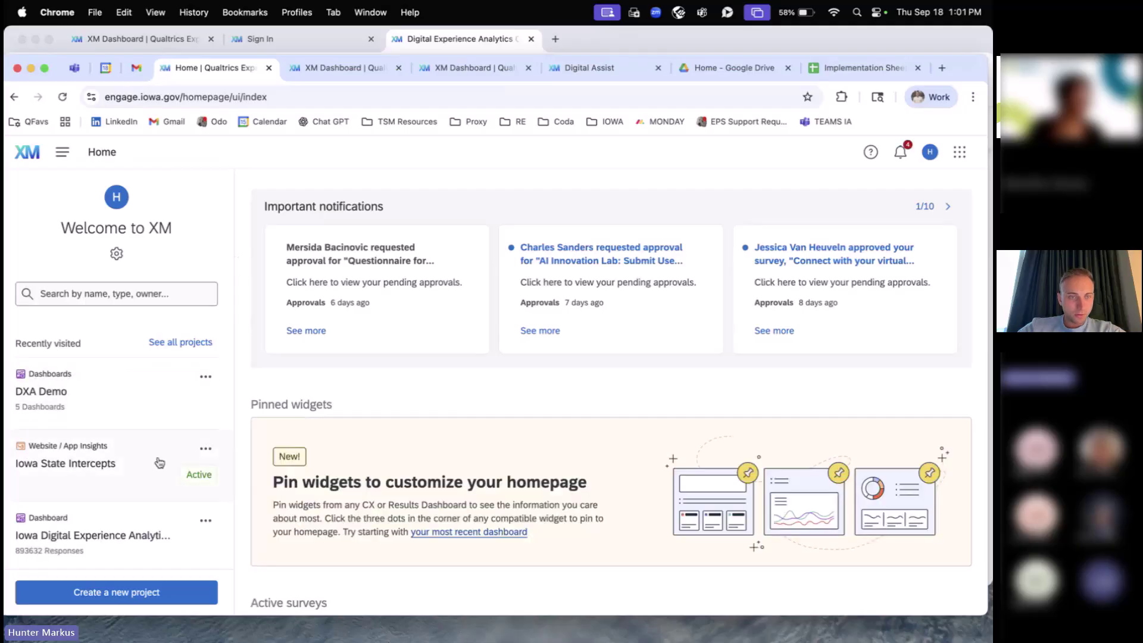
scroll(124, 486, down, 4)
scroll(89, 340, up, 4)
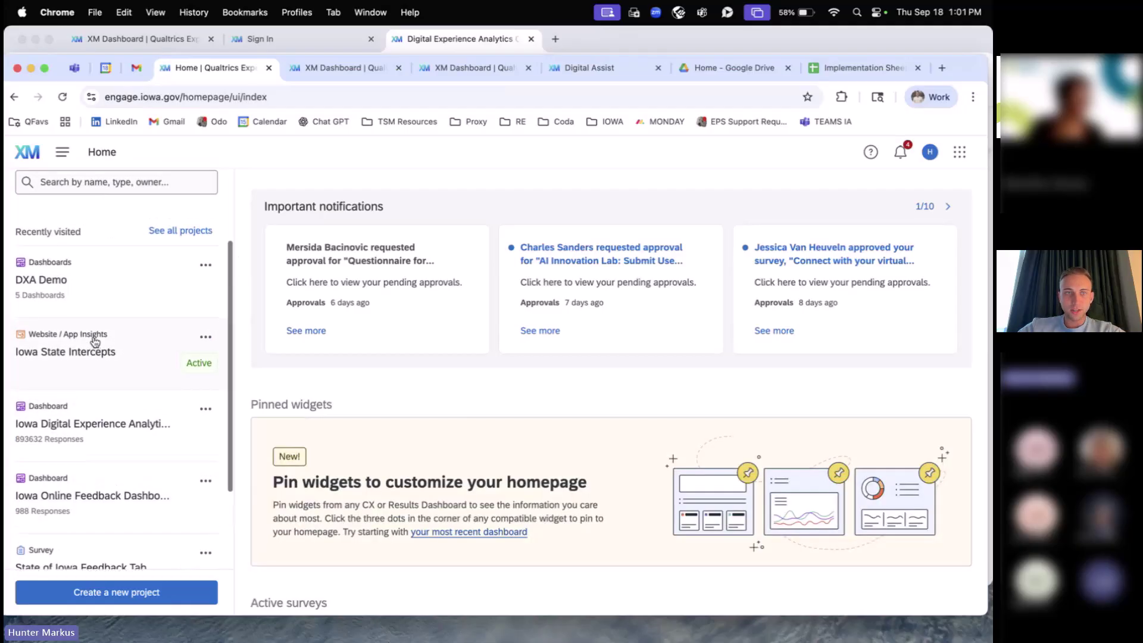
Step: Open the Iowa Digital Experience Analytics Dashboard from the DXA Demo project in the DX folder of Projects
click(66, 157)
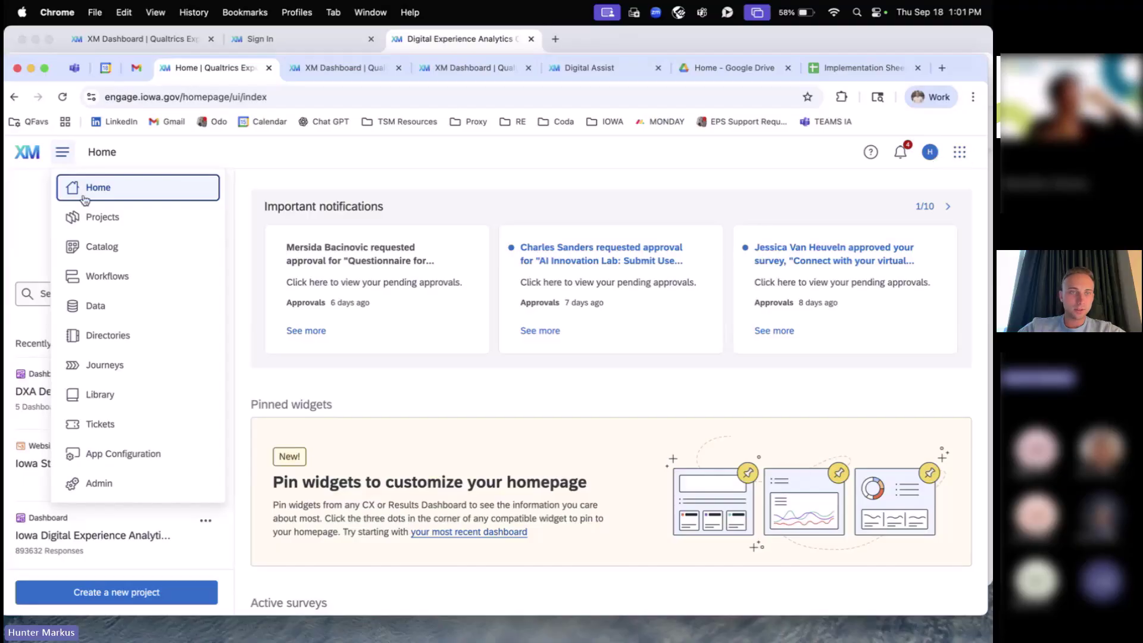
click(158, 156)
click(62, 152)
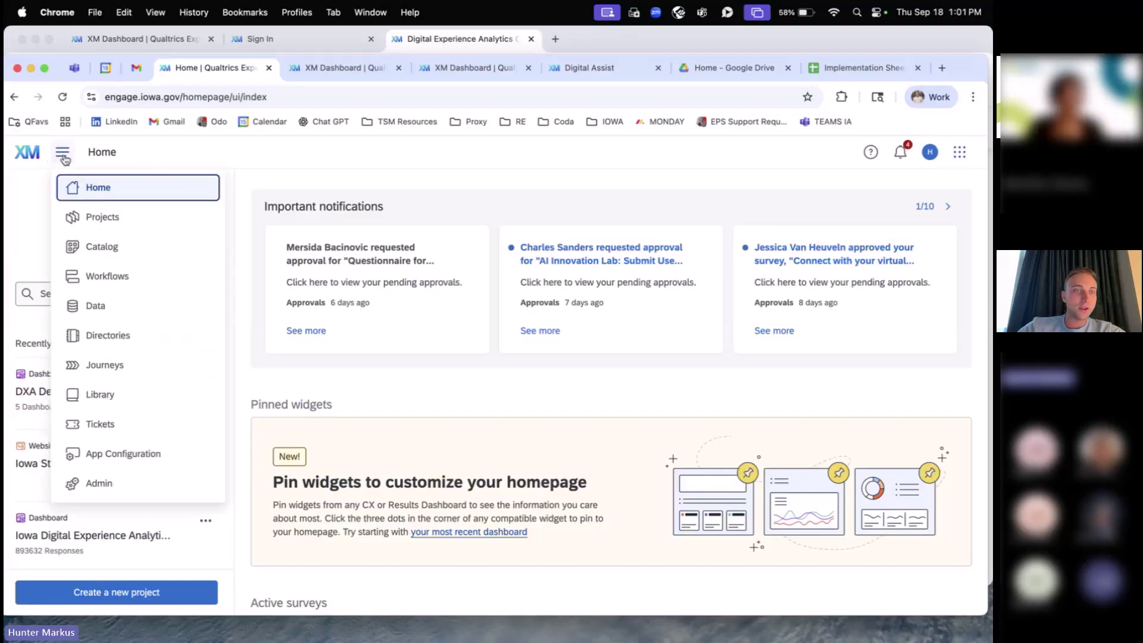
click(110, 221)
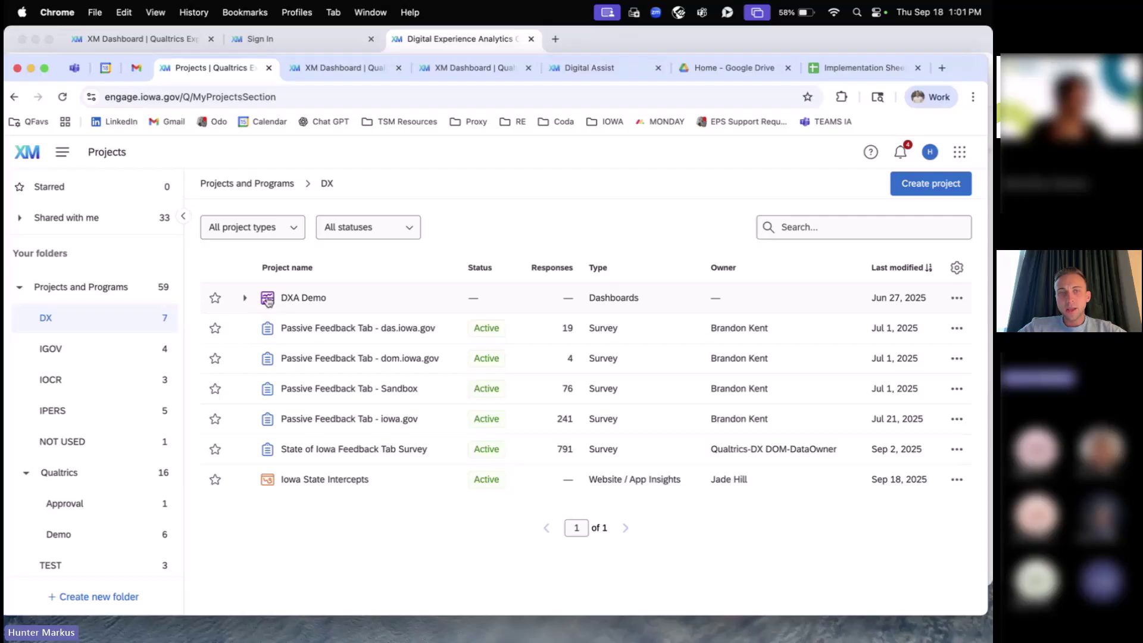
click(245, 298)
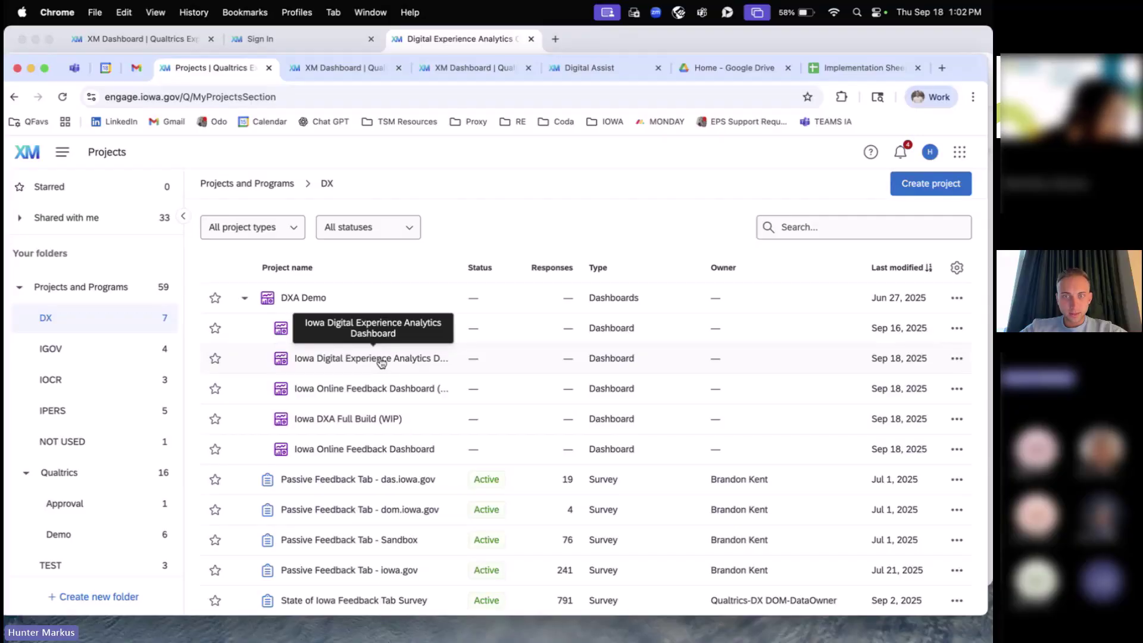
click(381, 360)
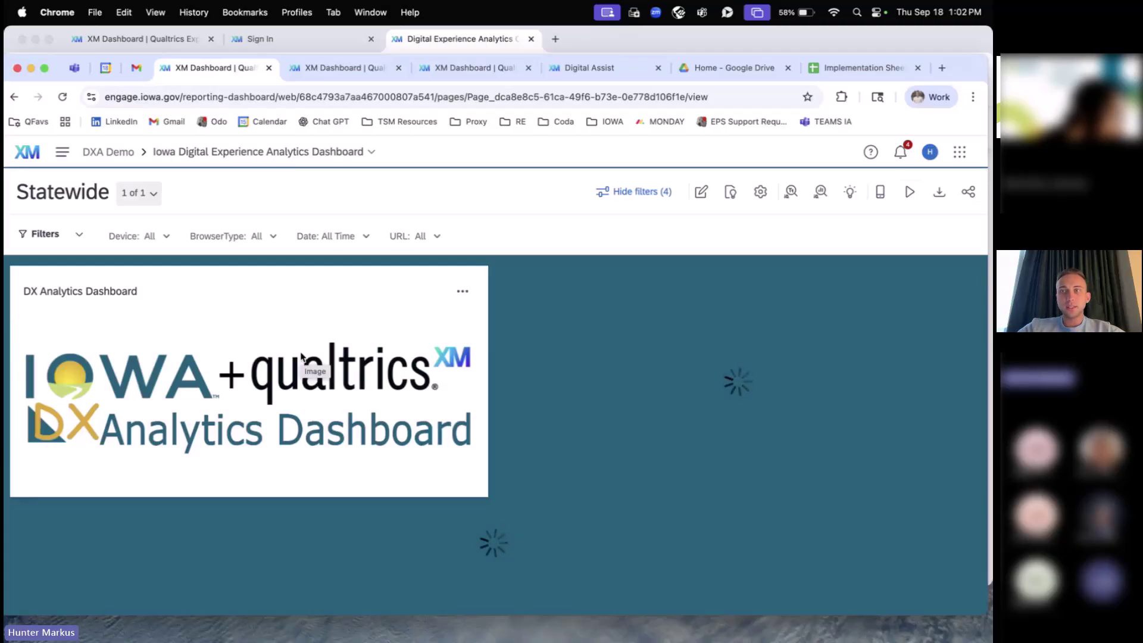
Step: Check which products the dashboard can switch to, including Digital Assist, without leaving Qualtrics
click(960, 152)
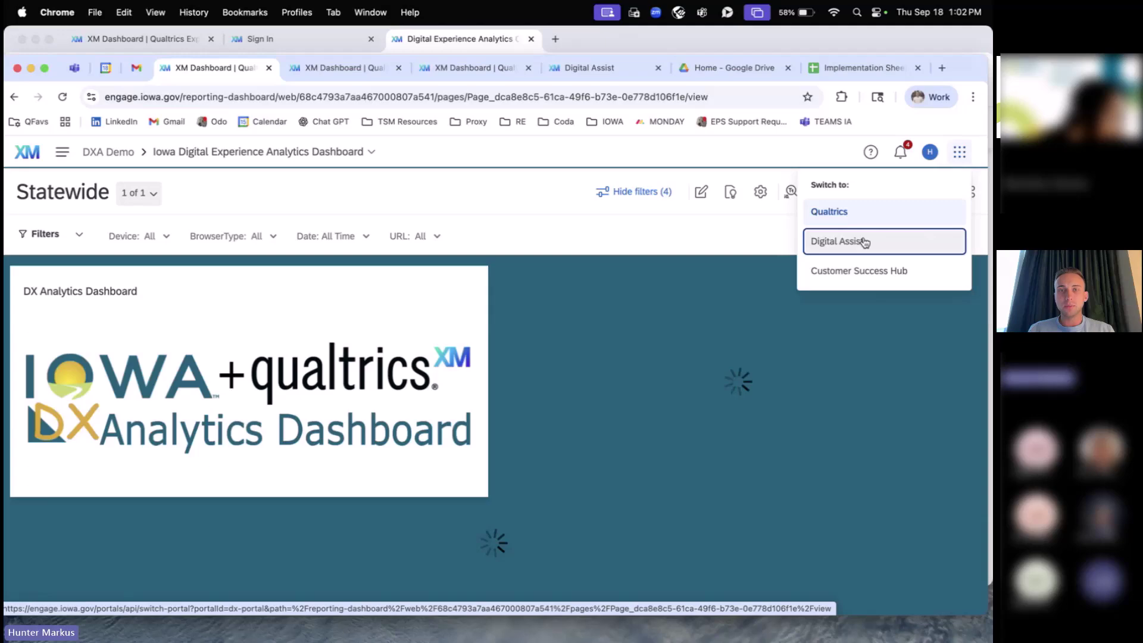
click(661, 231)
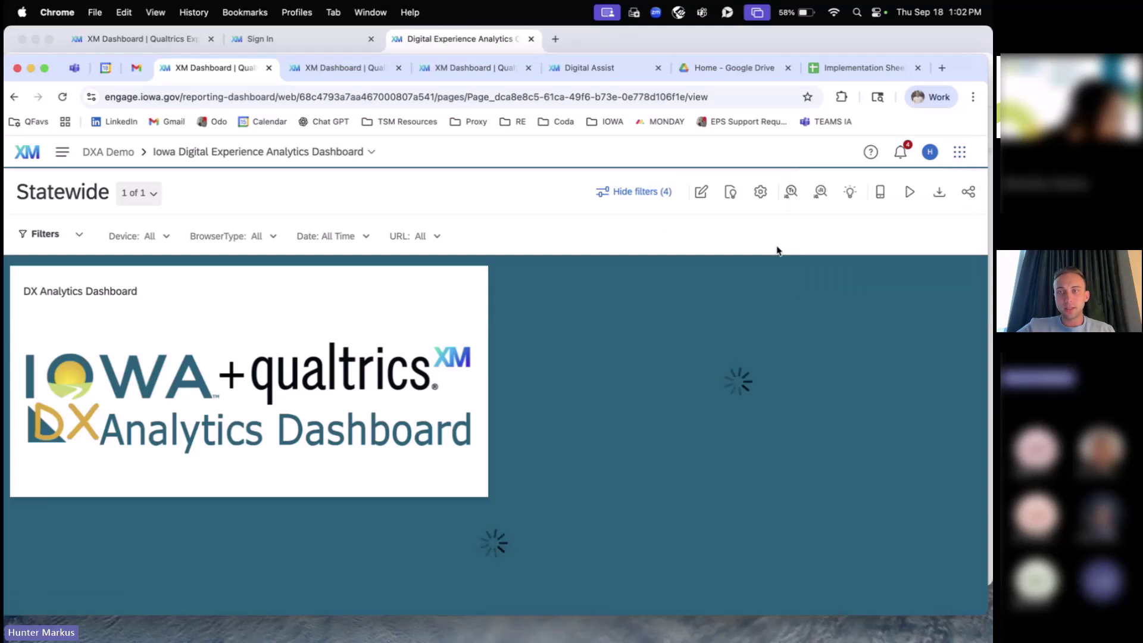
click(959, 152)
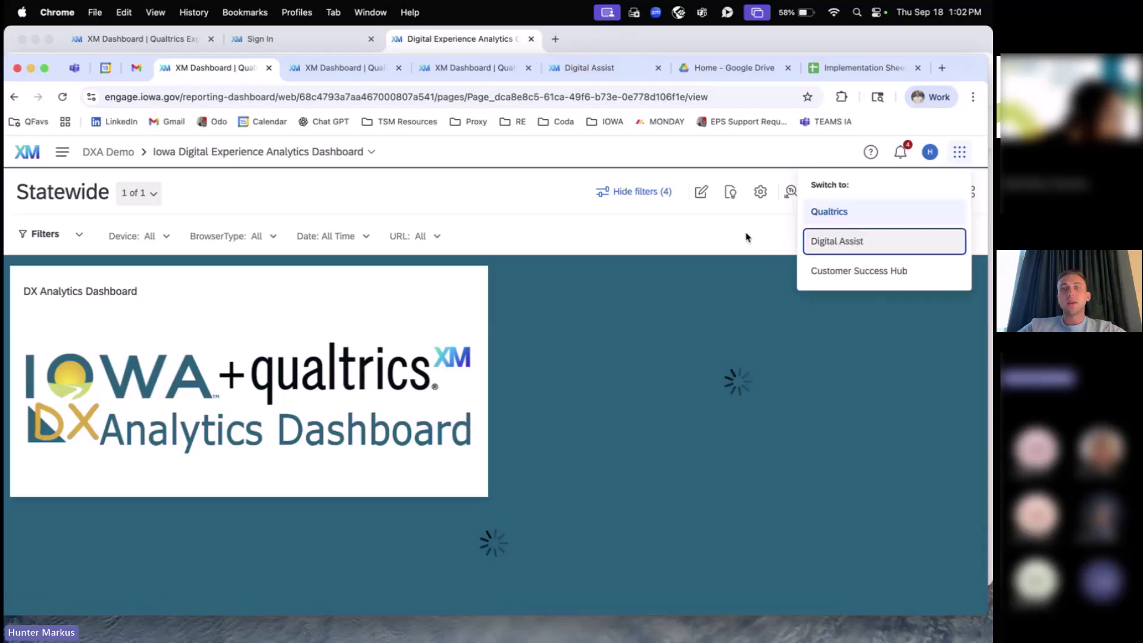
click(664, 241)
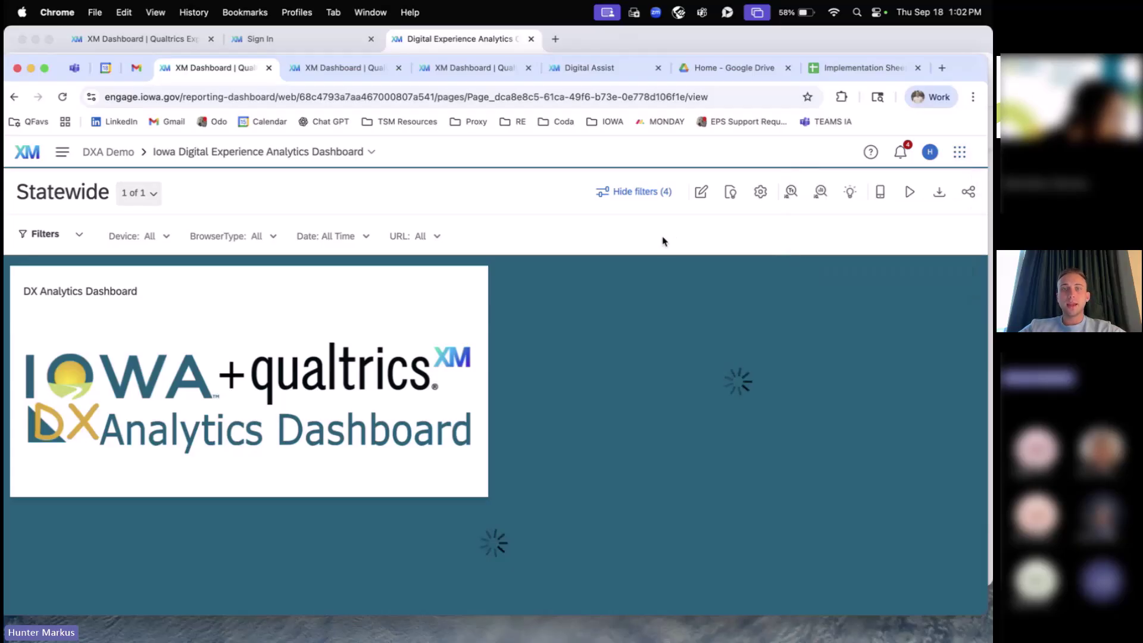
click(417, 238)
click(478, 234)
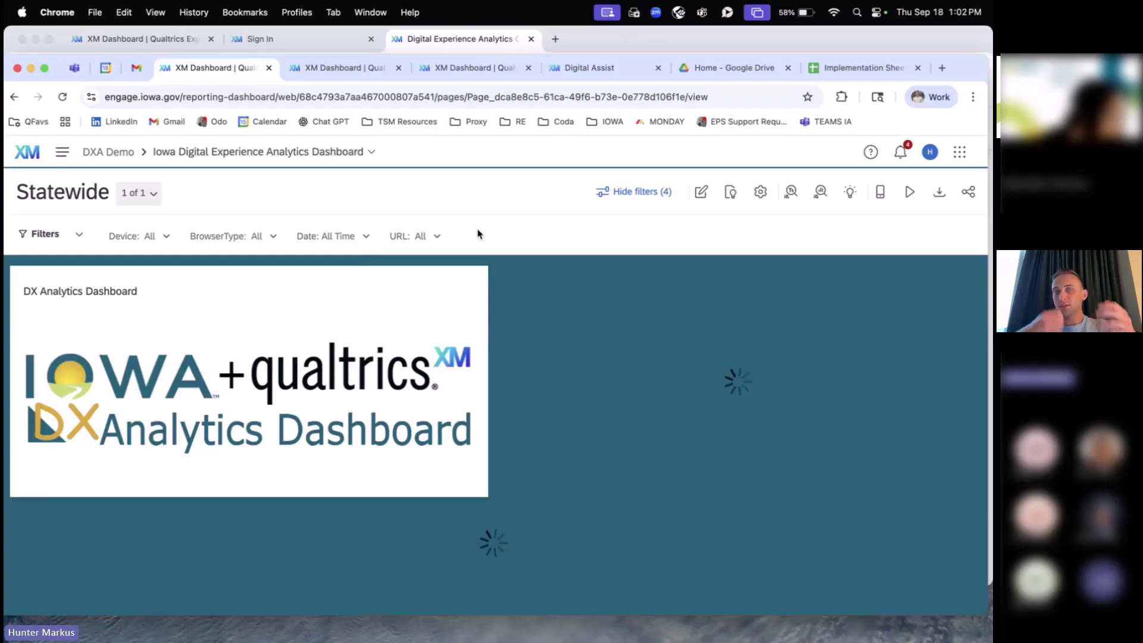
Step: Reload the Statewide dashboard page and view the behavior signal definitions
click(771, 97)
key(Return)
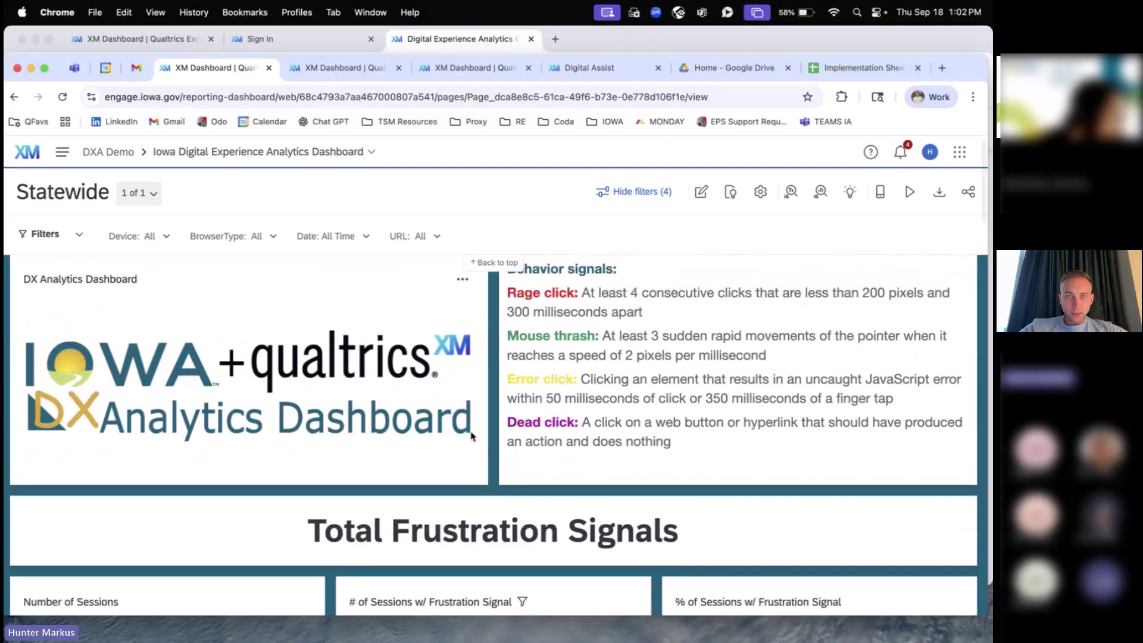
scroll(472, 437, down, 1)
scroll(472, 437, up, 1)
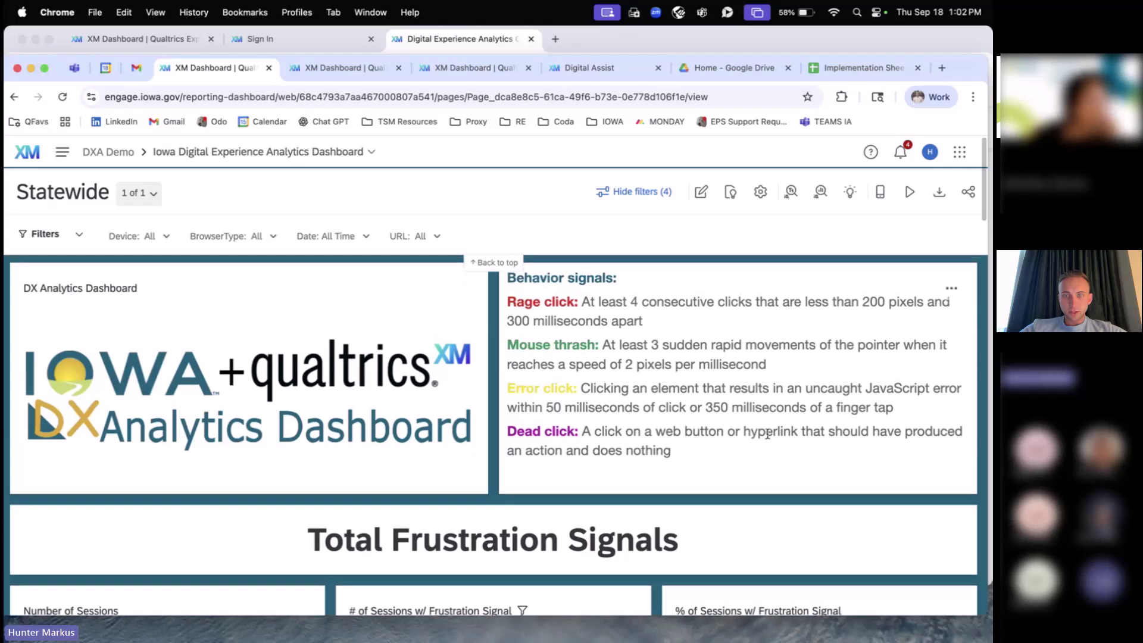
Step: Examine the Total Frustration Signals widgets for sessions, sessions with a frustration signal, pages visited and signals per page
scroll(677, 428, down, 5)
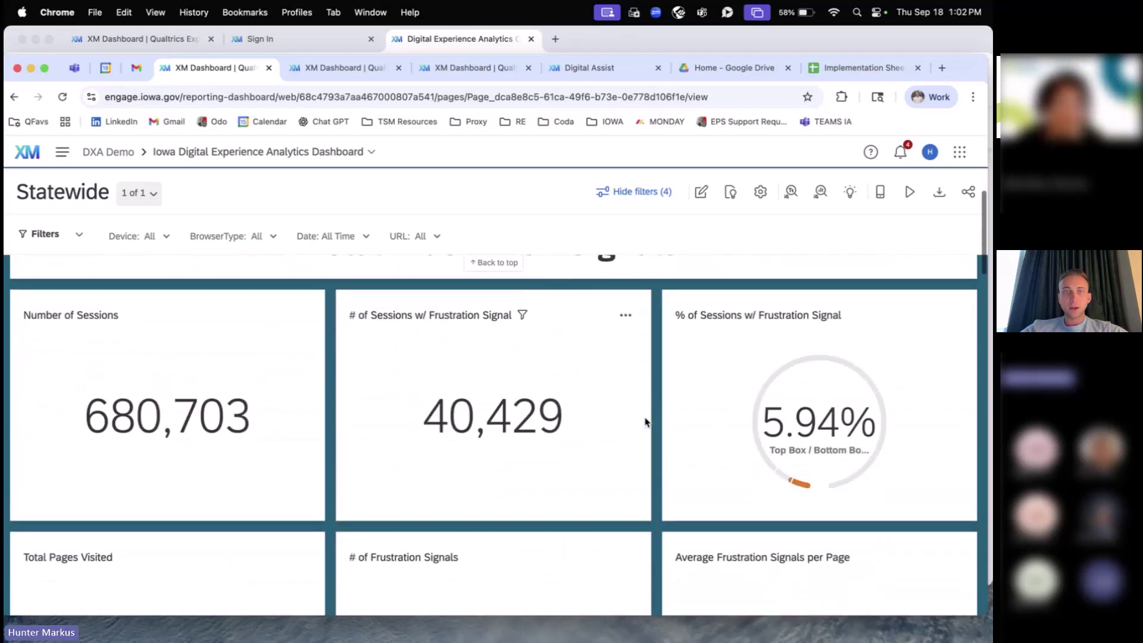
scroll(646, 422, up, 1)
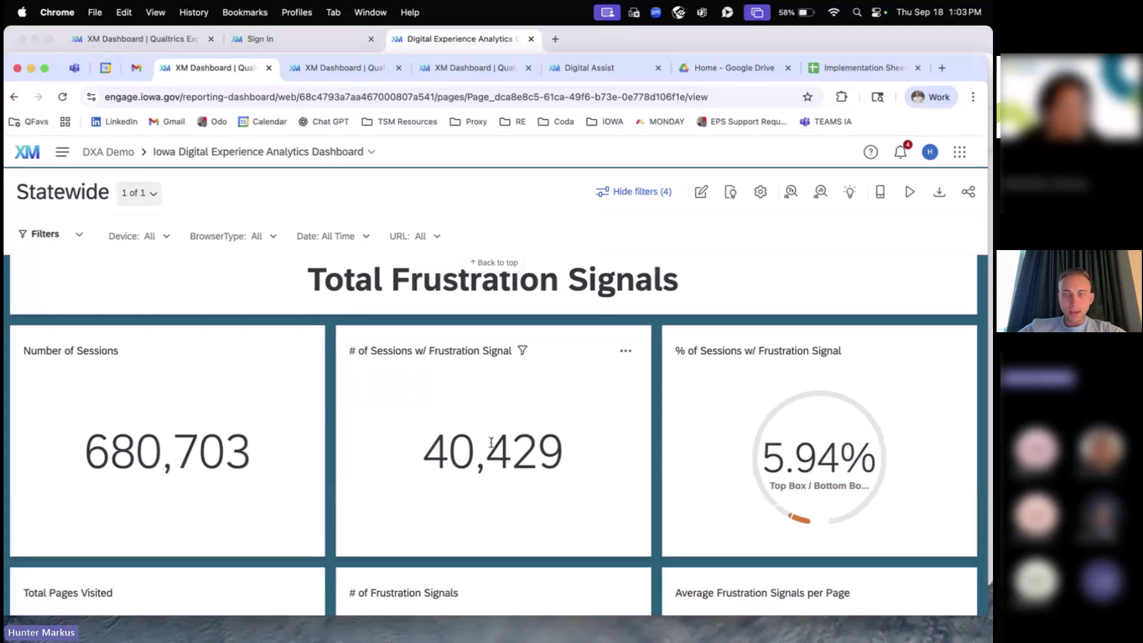
scroll(492, 446, down, 2)
scroll(492, 446, up, 3)
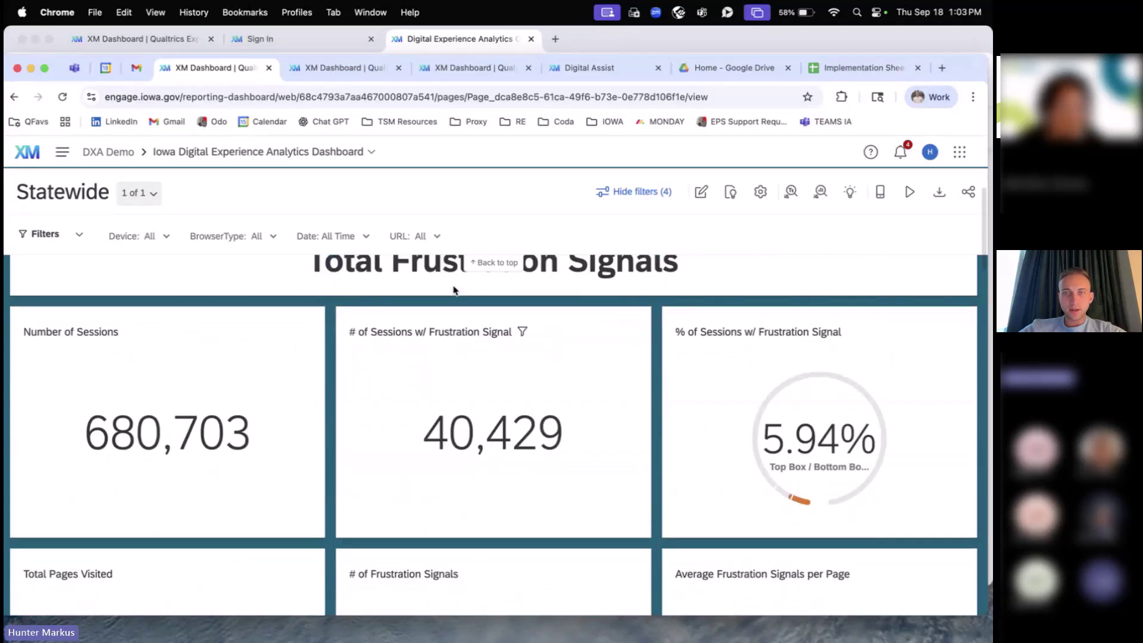
scroll(494, 320, up, 1)
scroll(488, 320, down, 3)
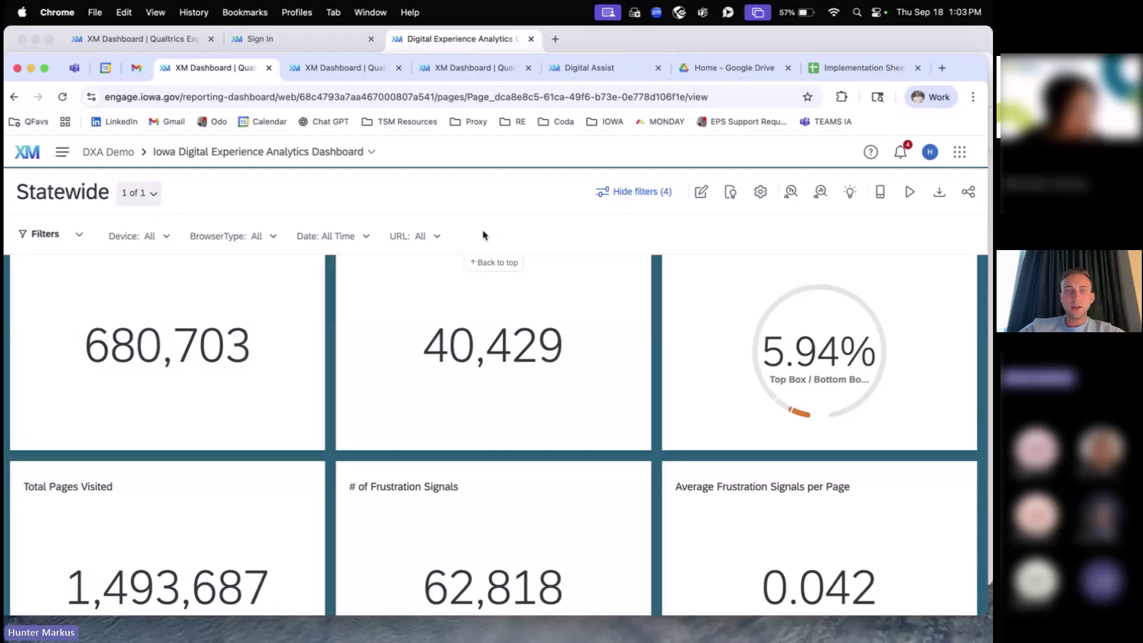
scroll(512, 363, up, 2)
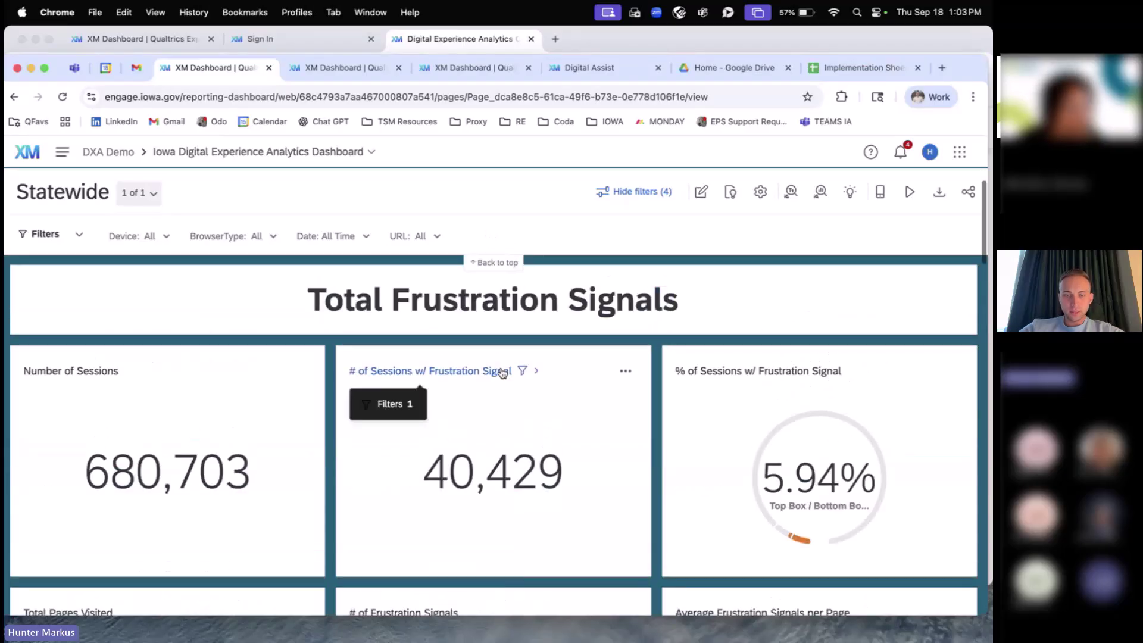
scroll(504, 372, down, 2)
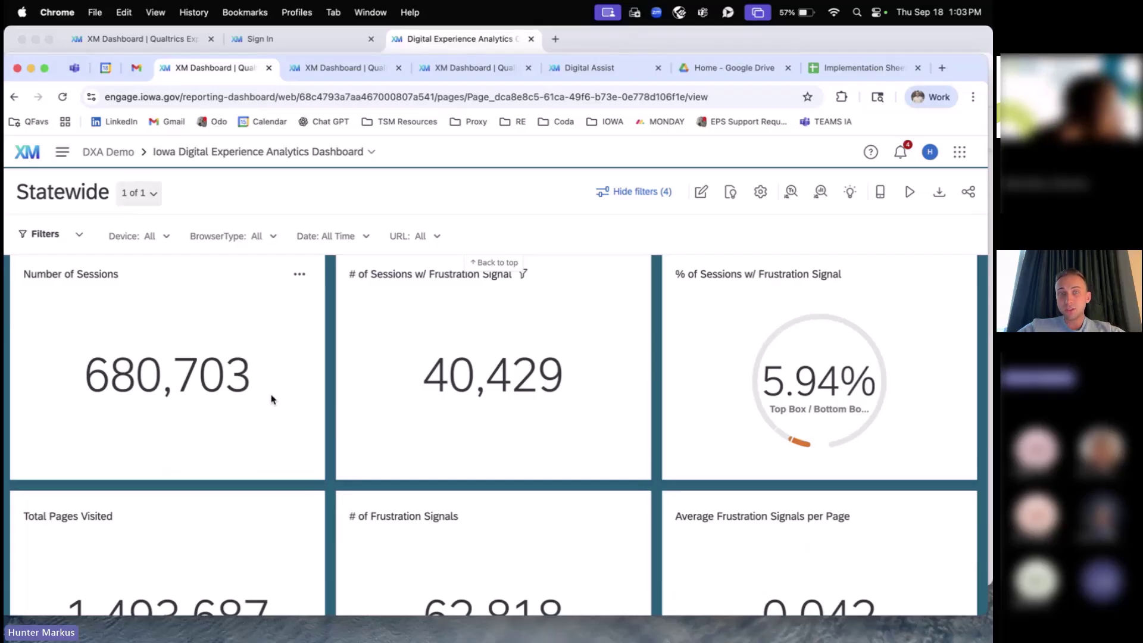
Step: Look at the URL filter without choosing a value and review the session and page total widgets
click(422, 236)
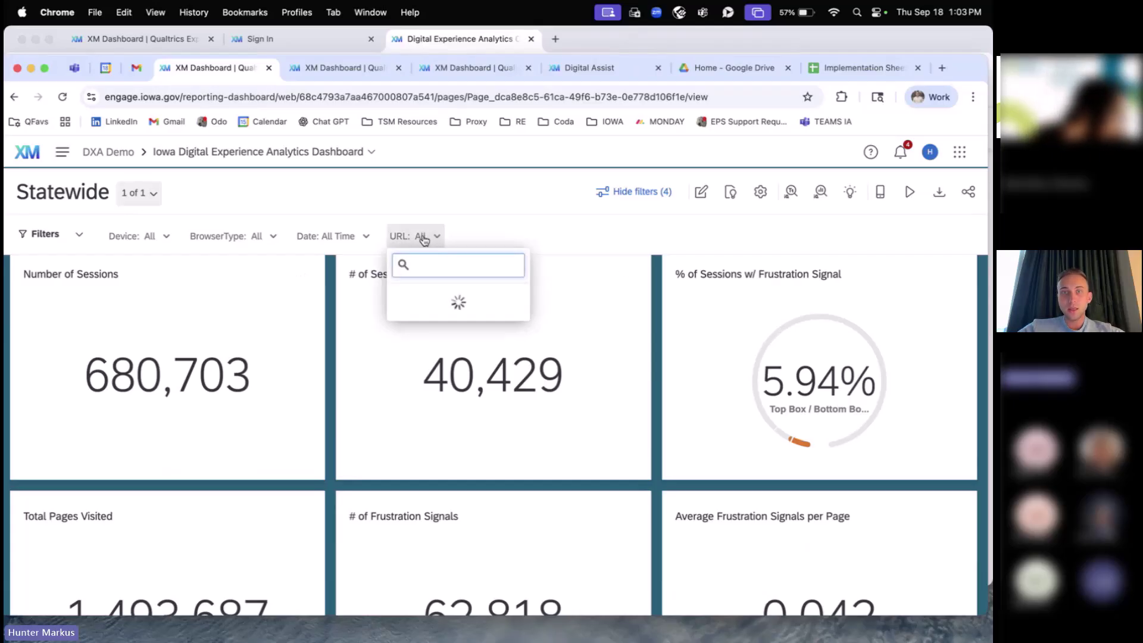
click(398, 189)
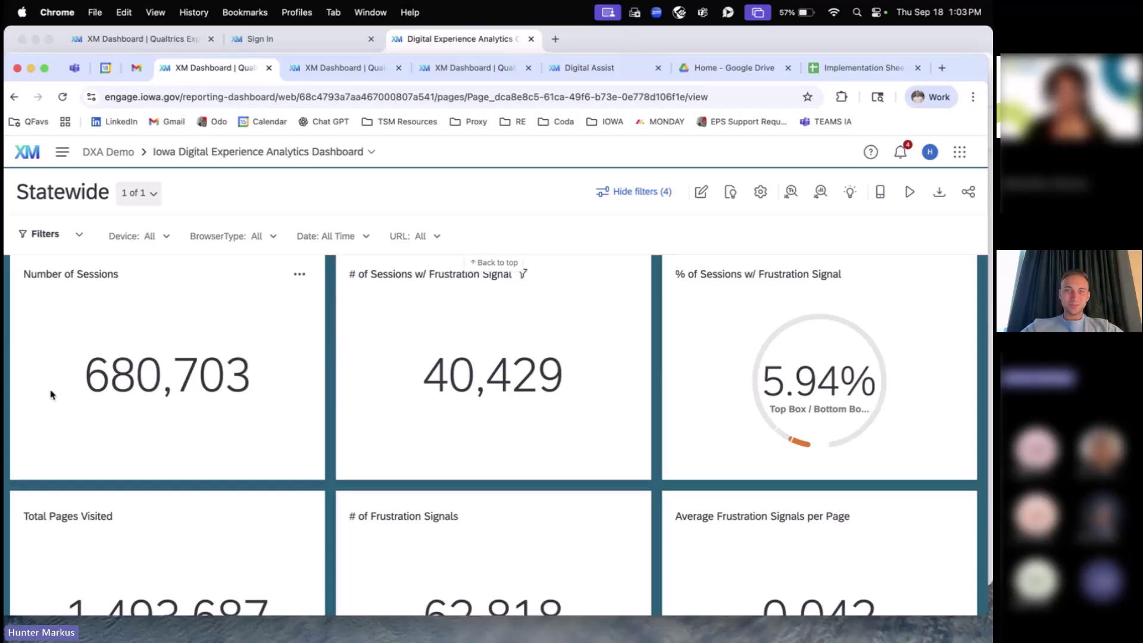
scroll(179, 417, up, 3)
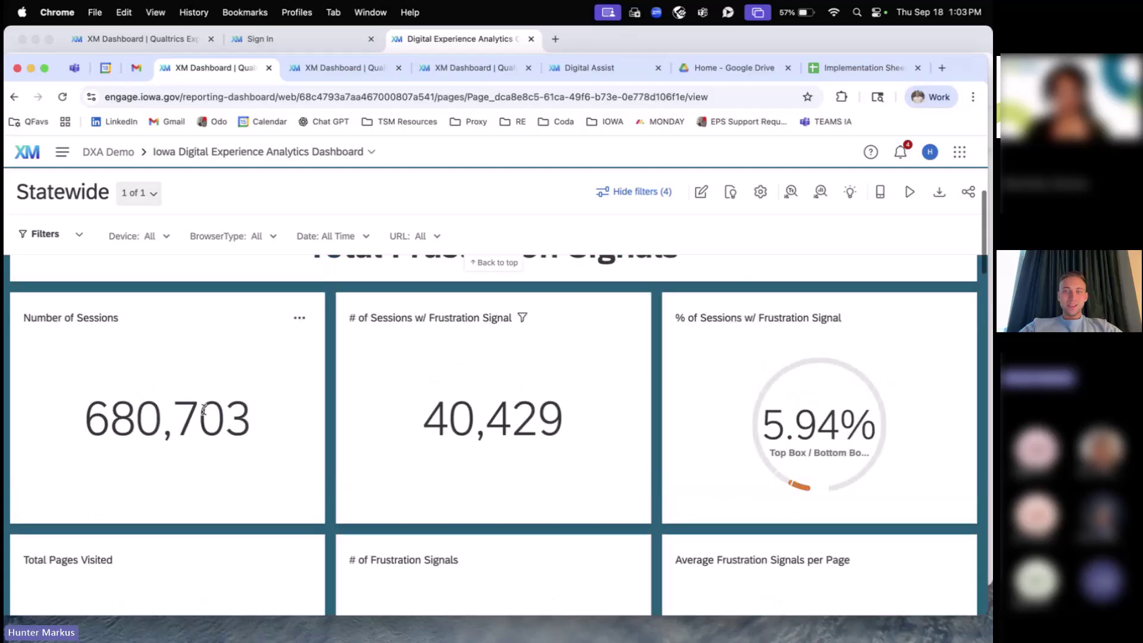
scroll(204, 410, down, 3)
scroll(203, 410, down, 1)
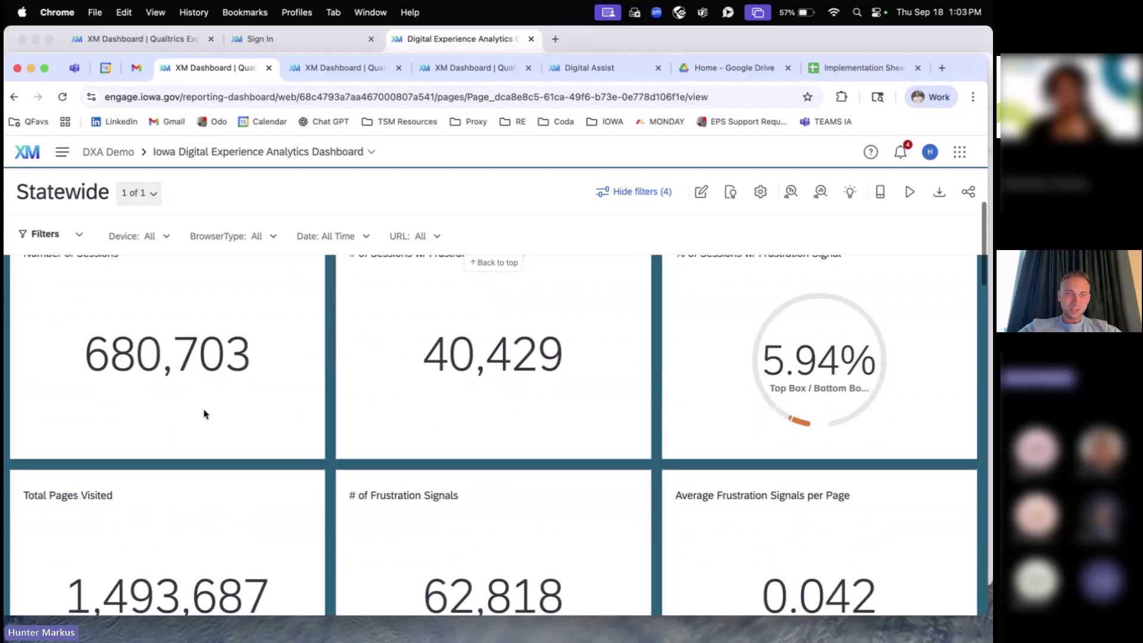
scroll(203, 405, up, 1)
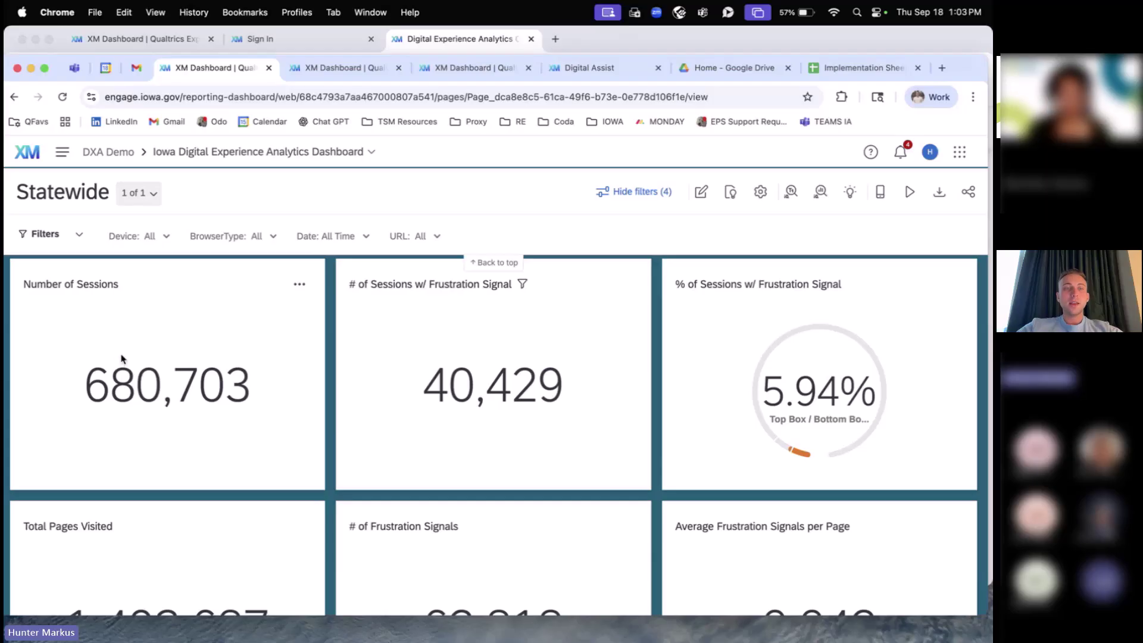
Step: Highlight the figures in the Number of Sessions and # of Sessions w/ Frustration Signal widgets
drag(88, 377, 282, 409)
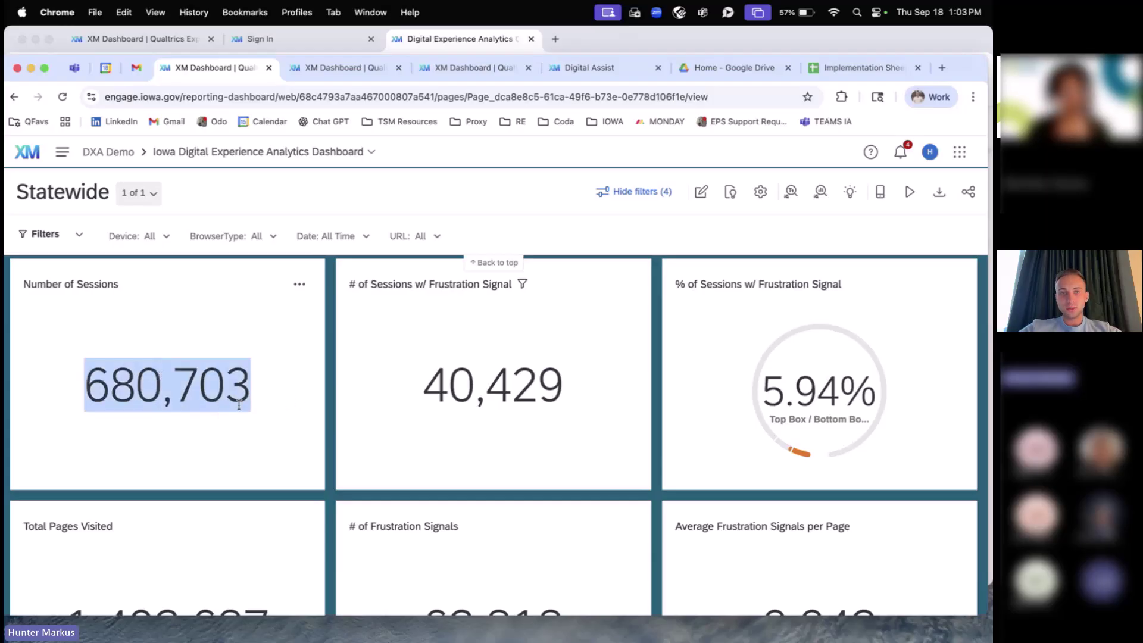
click(278, 397)
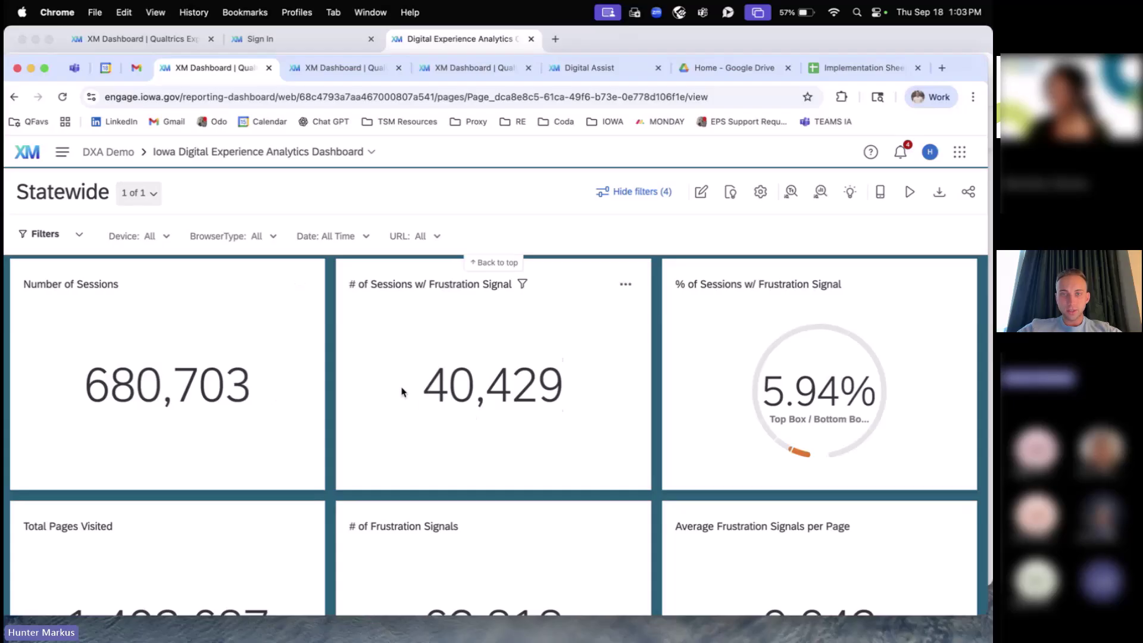
drag(403, 392, 633, 413)
click(612, 381)
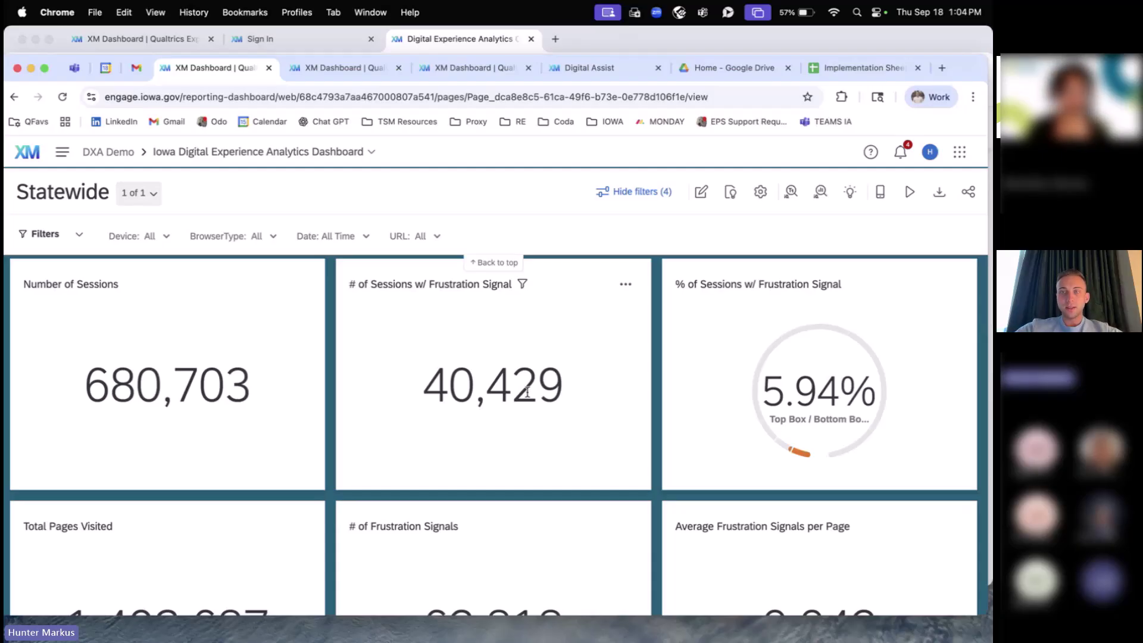
Step: Inspect the % of Sessions w/ Frustration Signal gauge and the percentage ranges behind its color bands
mouse_move(788, 387)
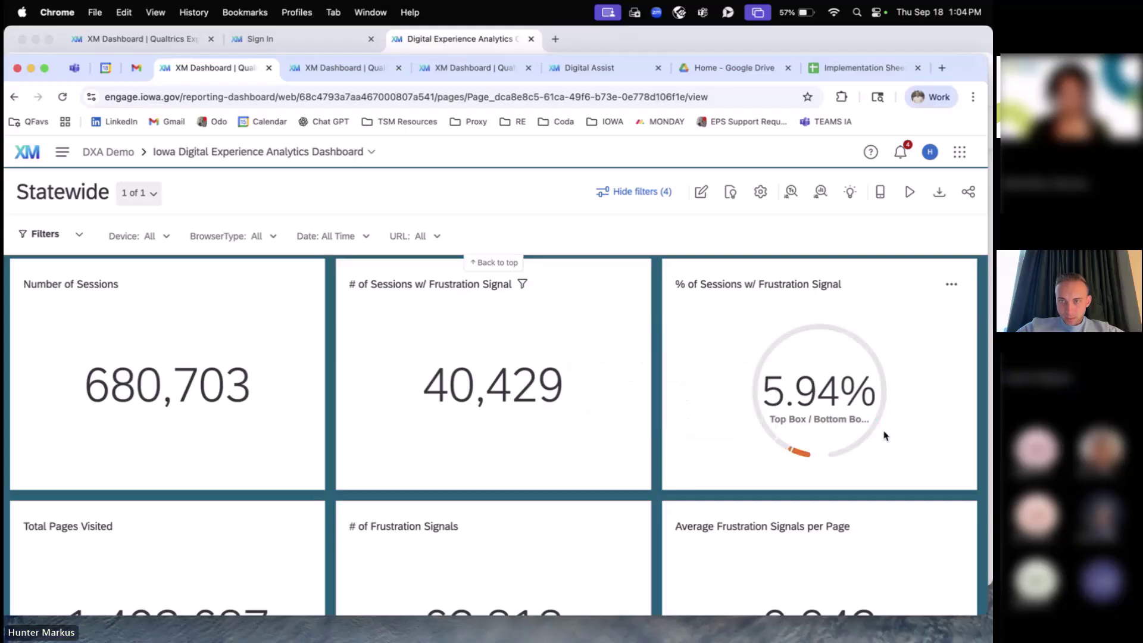
scroll(815, 326, down, 2)
scroll(816, 327, up, 2)
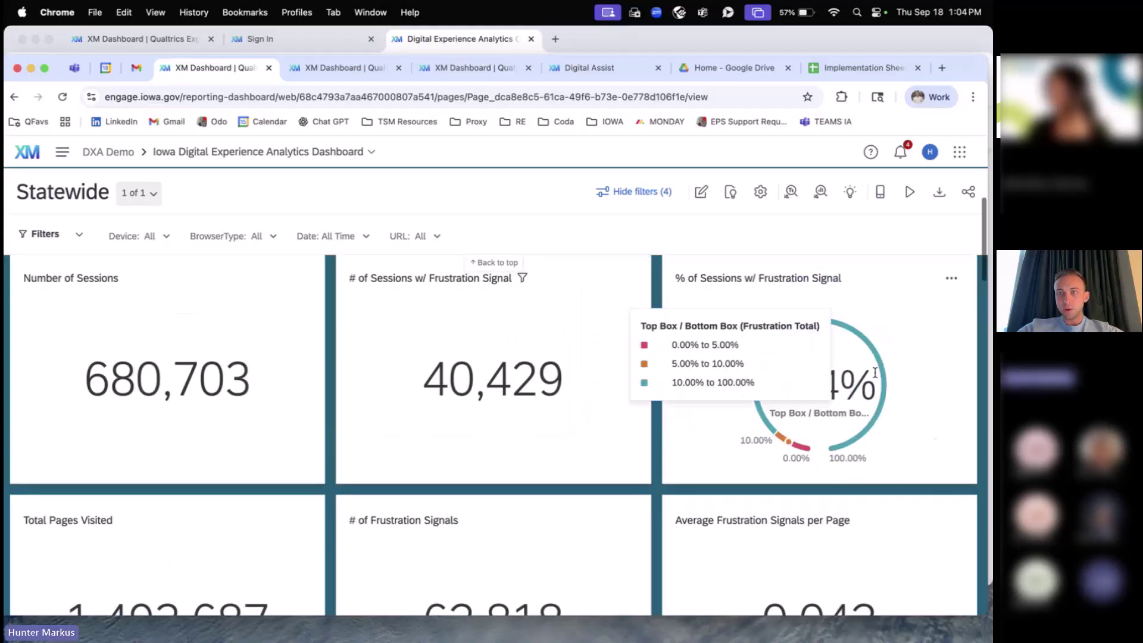
scroll(584, 470, up, 1)
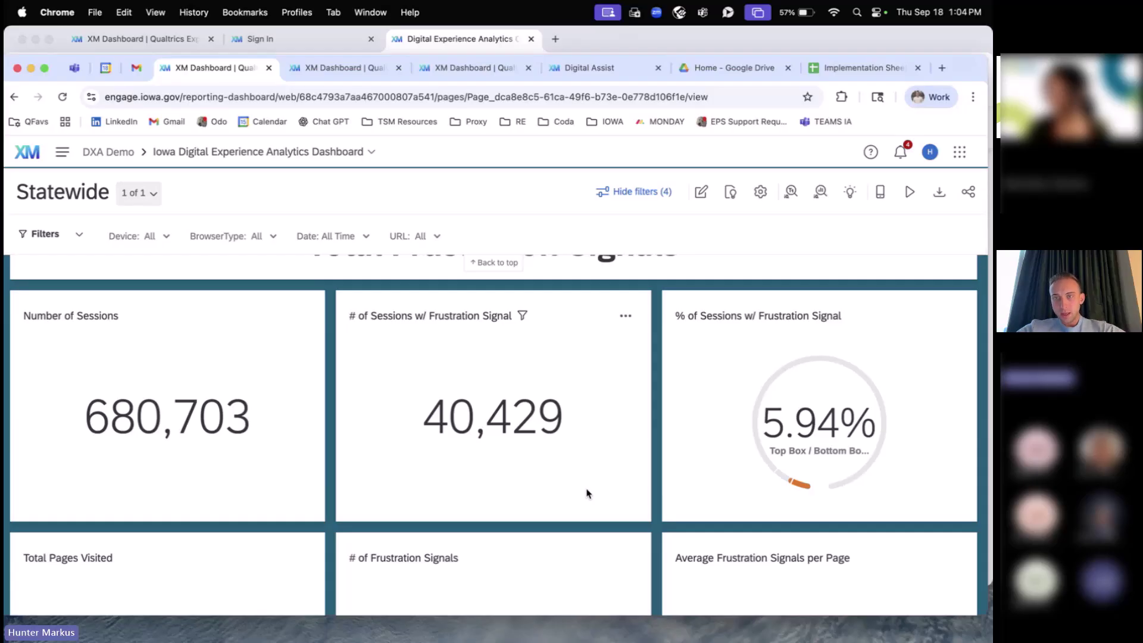
mouse_move(846, 399)
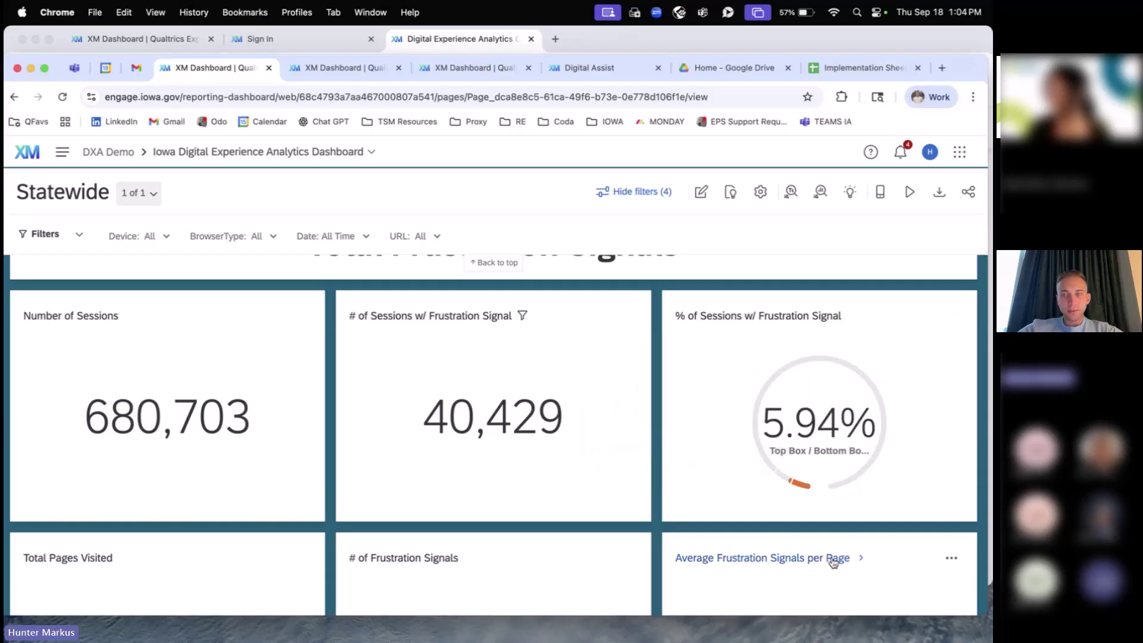
mouse_move(759, 452)
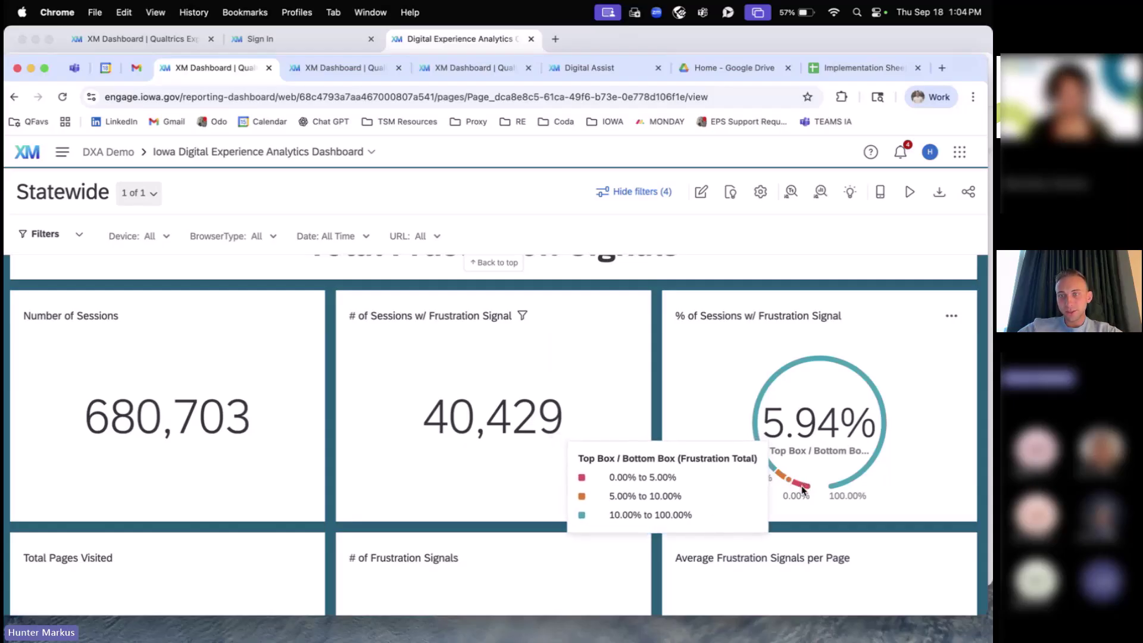
Step: Compare the % of Sessions w/ Frustration Signal gauge with the # of Sessions w/ Frustration Signal widget
scroll(804, 490, down, 1)
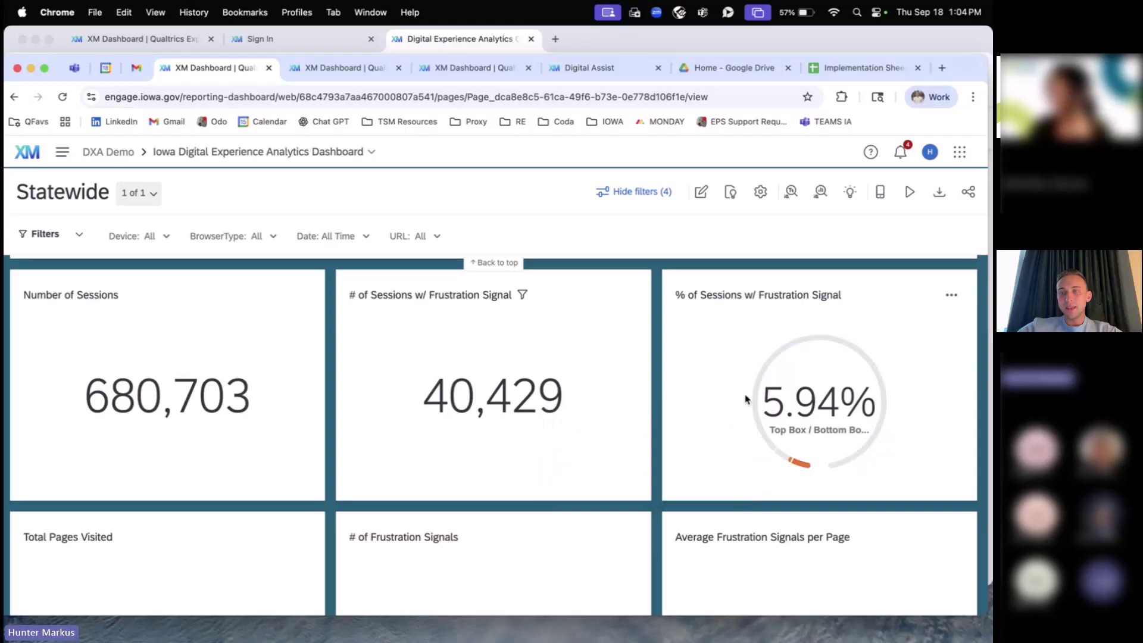
mouse_move(809, 463)
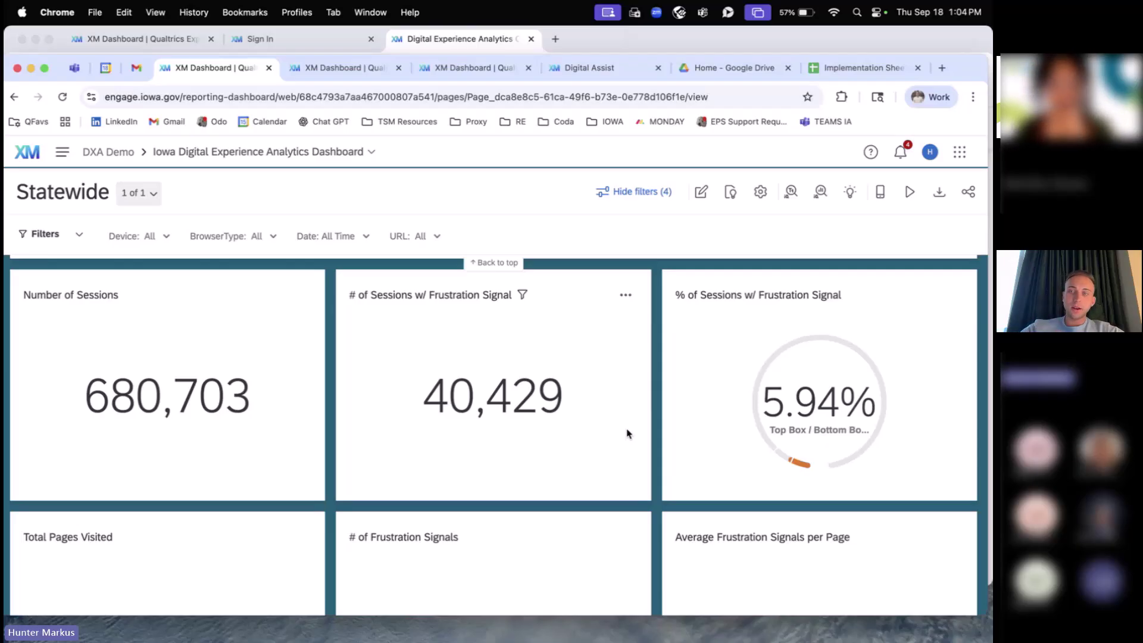
mouse_move(785, 434)
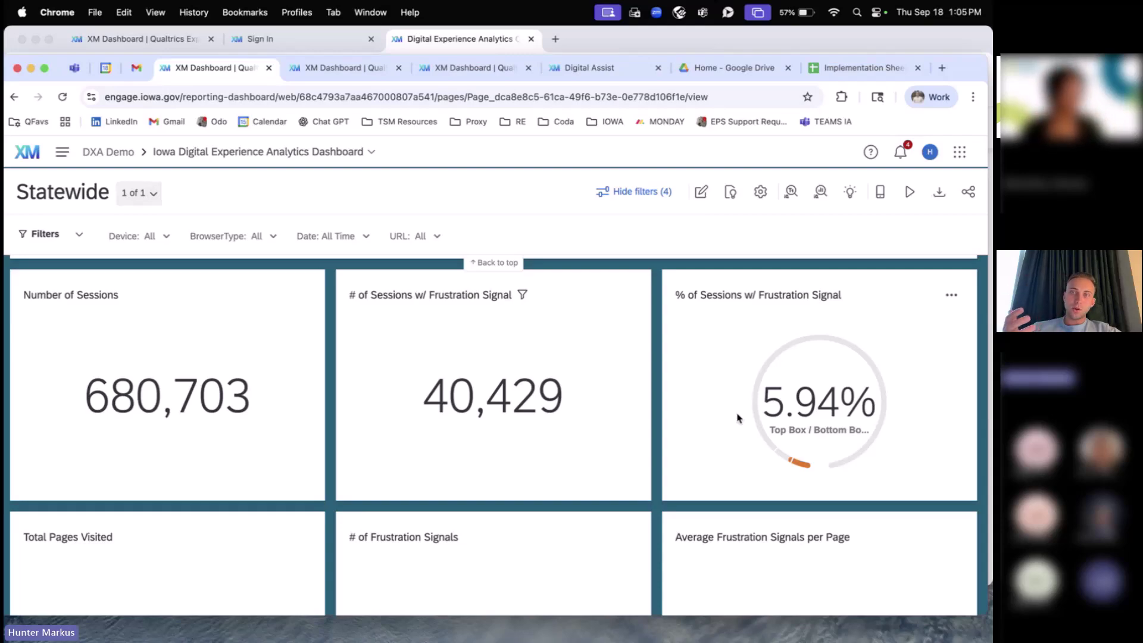
mouse_move(839, 377)
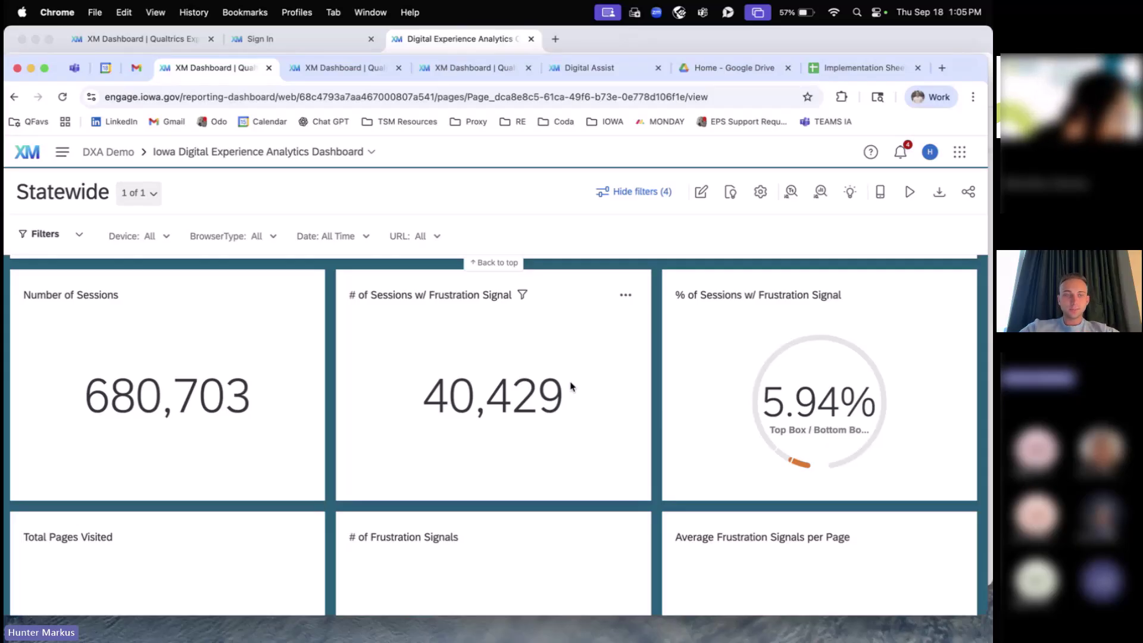
Step: Review the Total Pages Visited widget alongside the session count widgets
scroll(570, 386, down, 3)
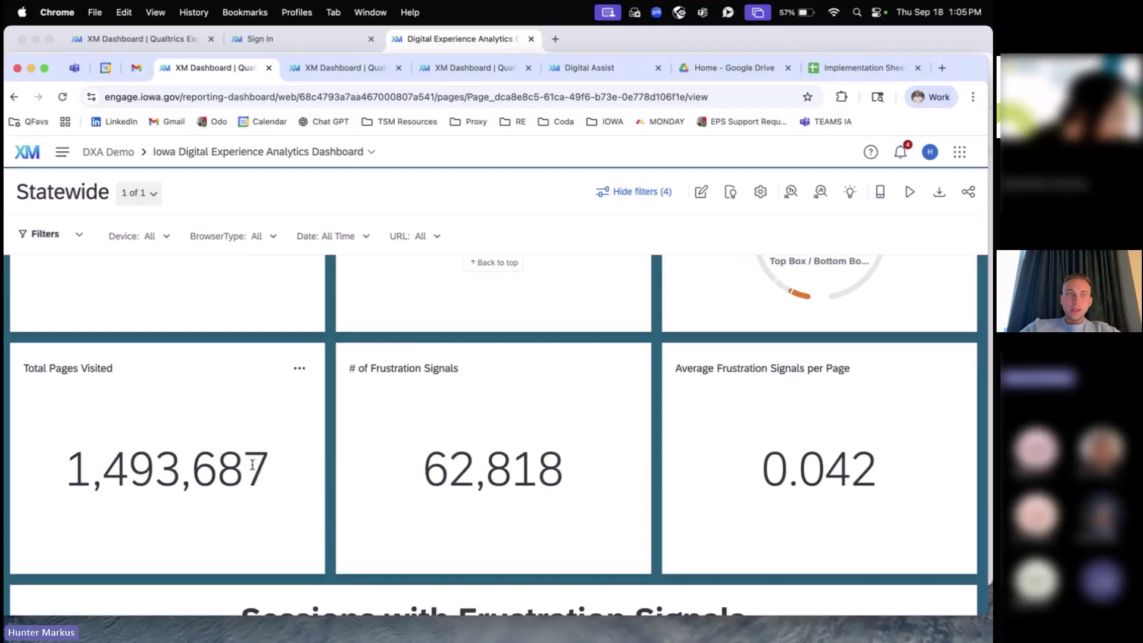
scroll(181, 434, up, 2)
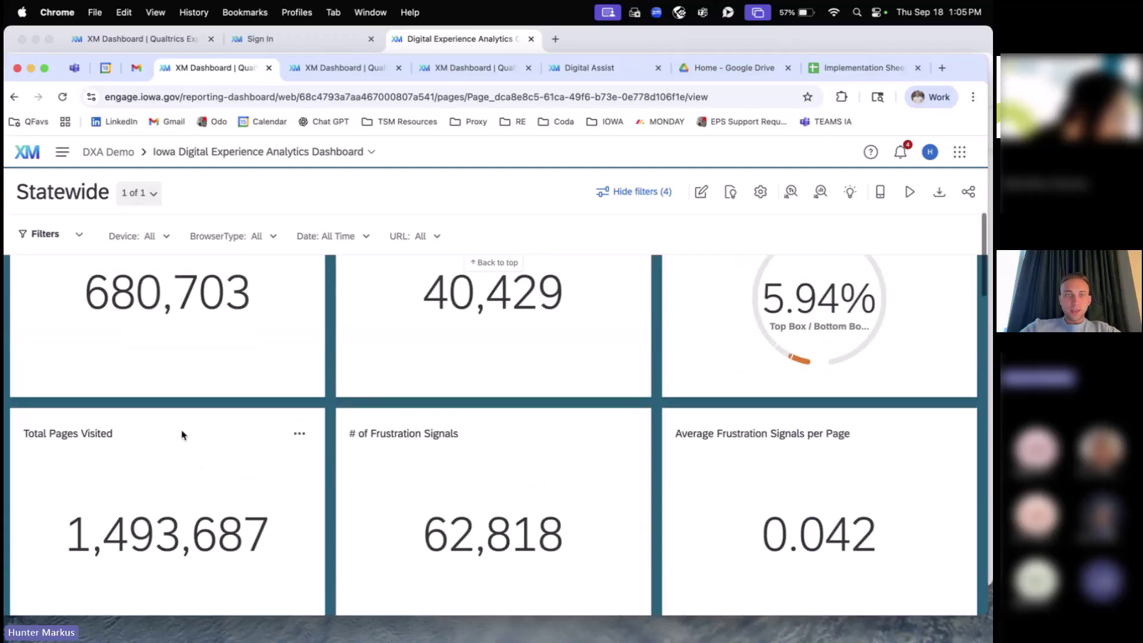
scroll(184, 434, down, 1)
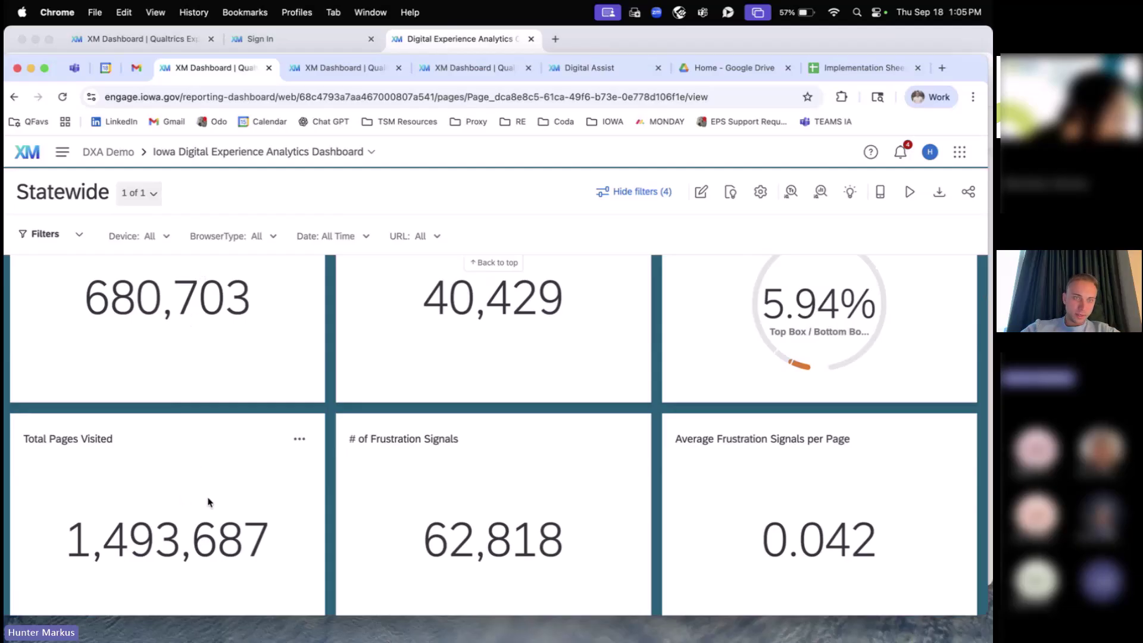
scroll(207, 498, down, 1)
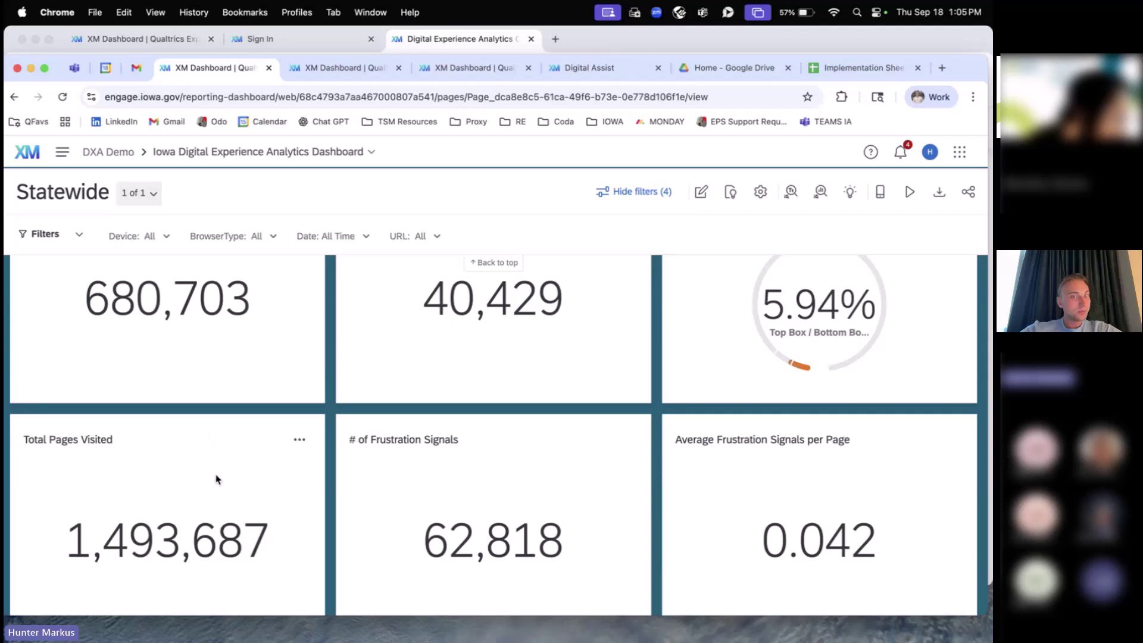
scroll(225, 498, down, 1)
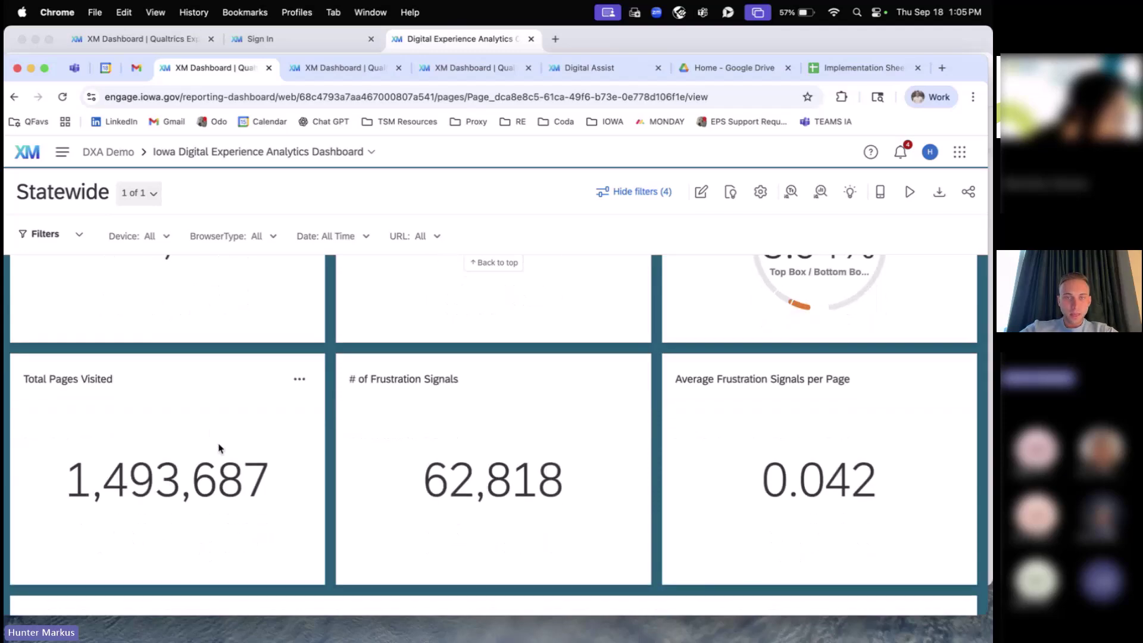
scroll(268, 487, down, 1)
scroll(420, 445, up, 2)
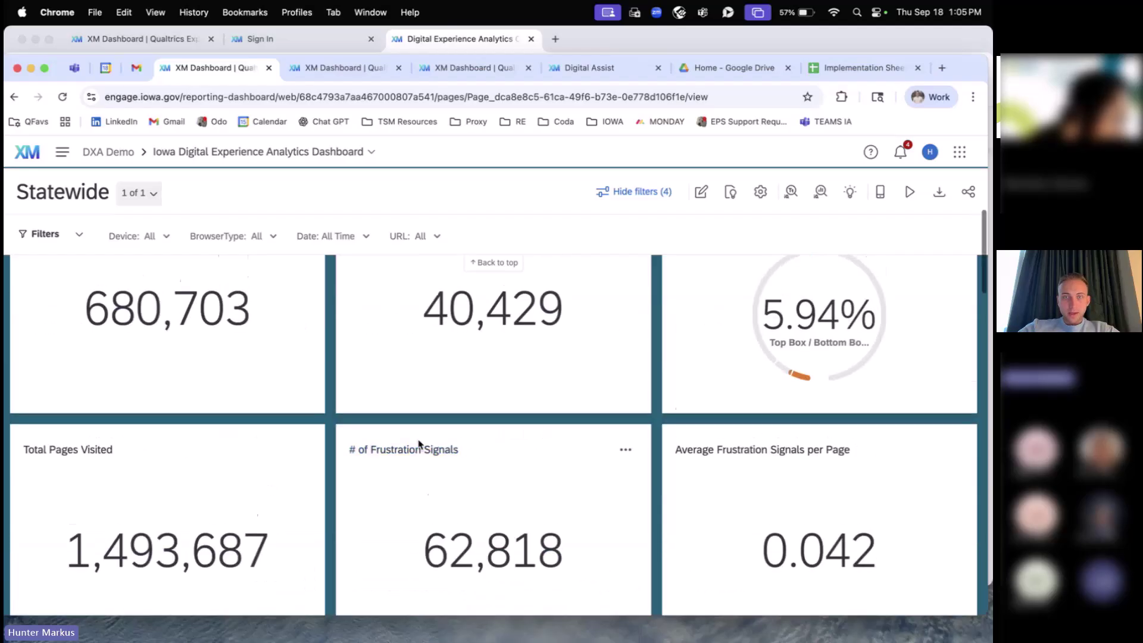
Step: Compare the # of Frustration Signals widget with the # of Sessions w/ Frustration Signal widget
scroll(421, 444, down, 1)
scroll(495, 441, up, 3)
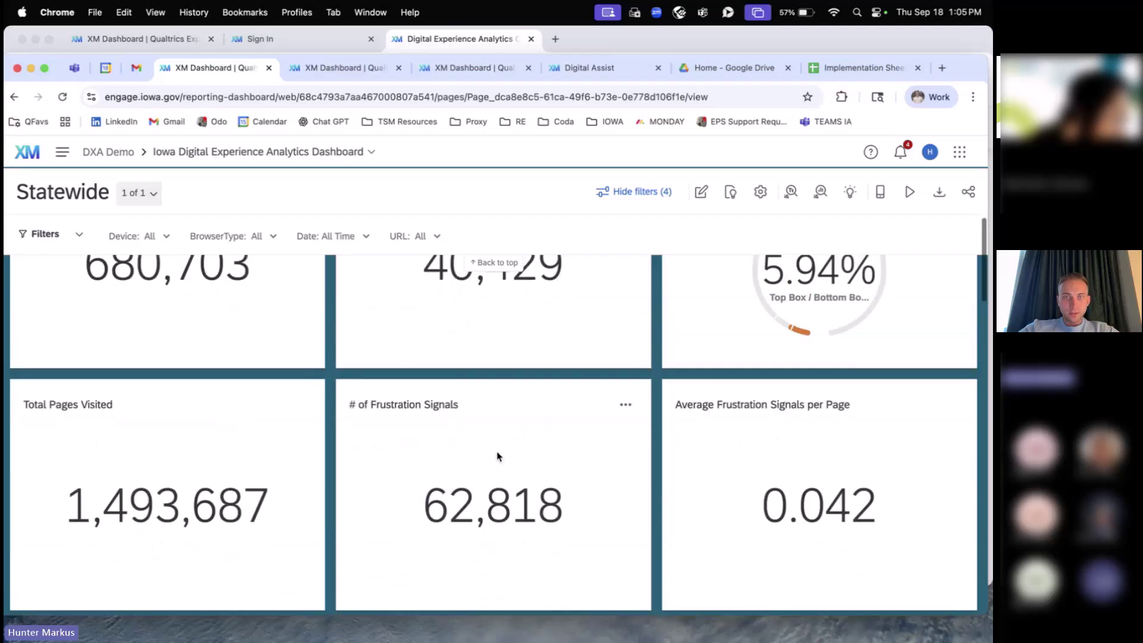
scroll(519, 430, down, 2)
scroll(523, 445, up, 2)
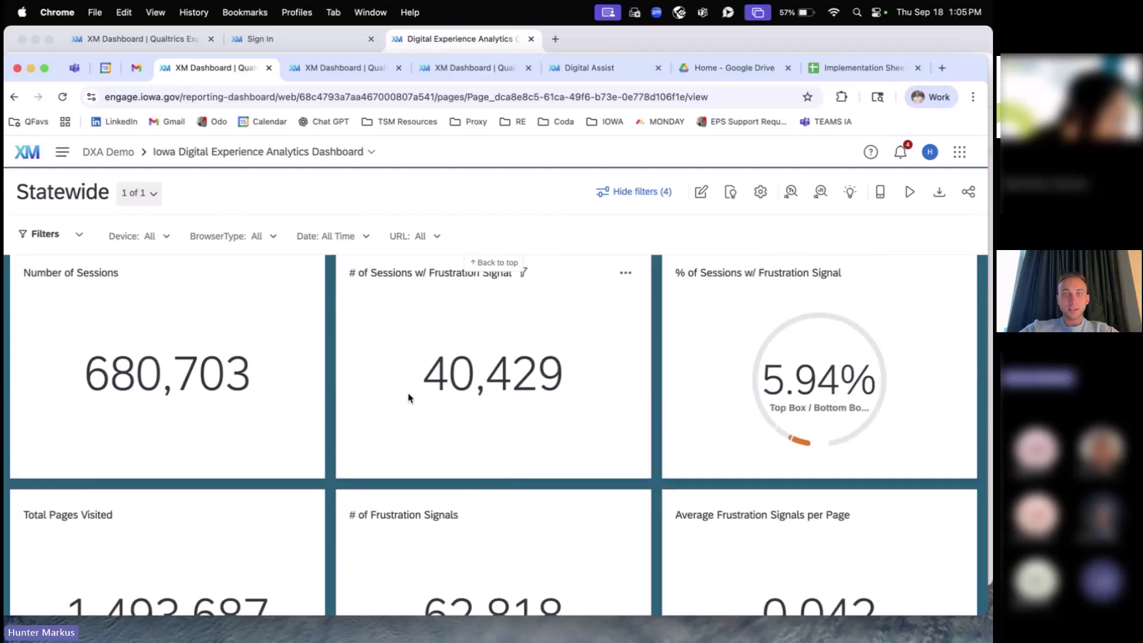
scroll(530, 384, down, 3)
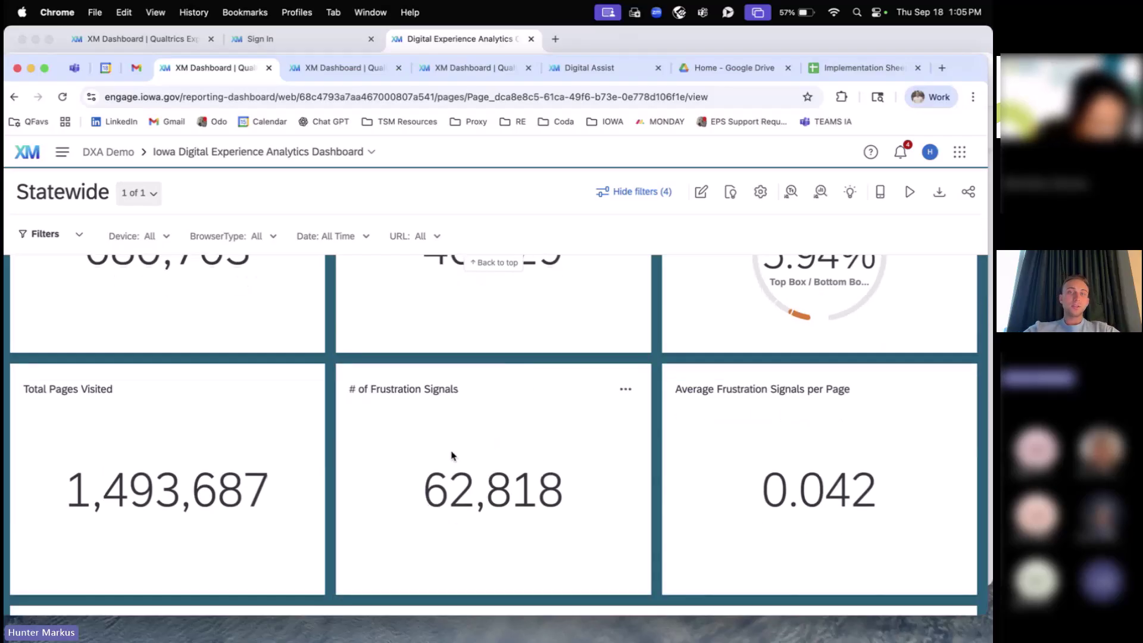
scroll(451, 456, up, 3)
scroll(451, 456, up, 1)
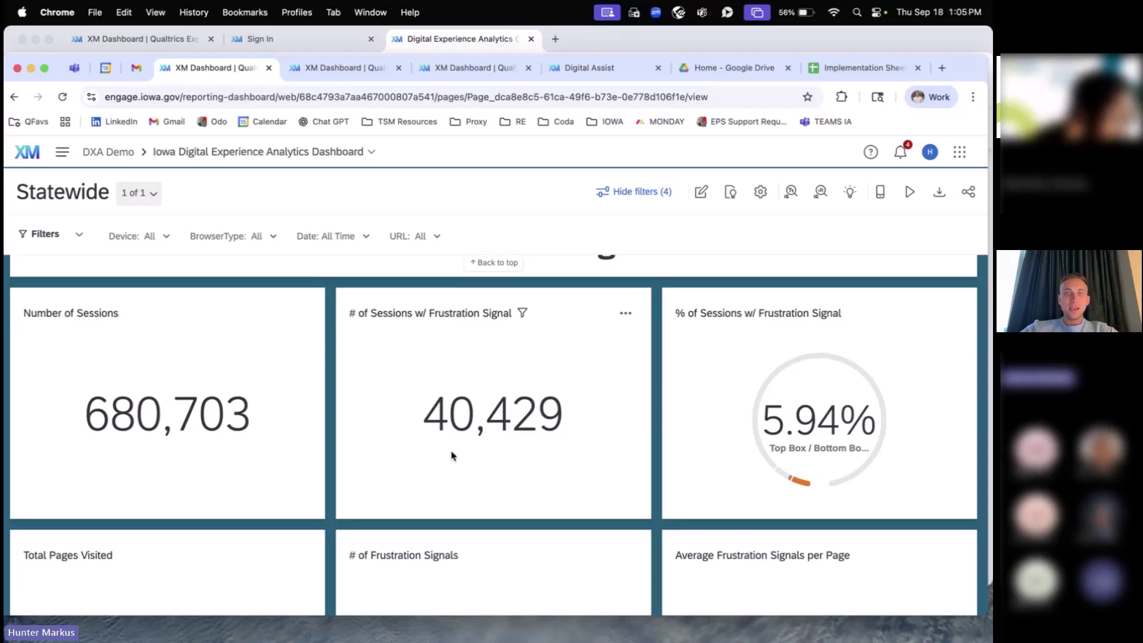
scroll(452, 456, down, 3)
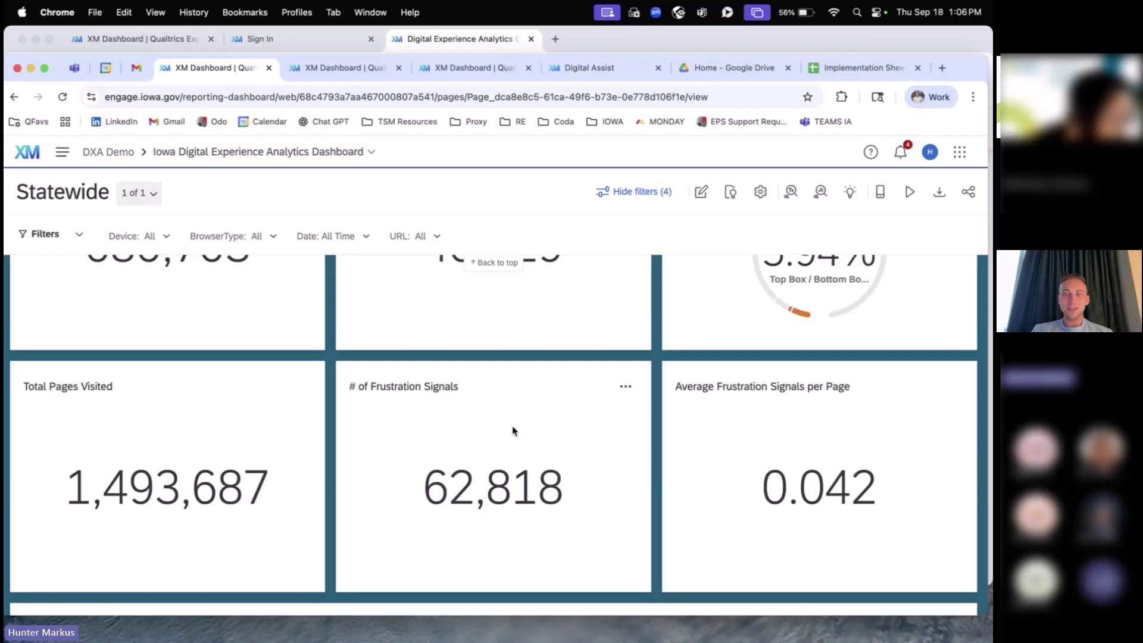
Step: Examine the Average Frustration Signals per Page widget and compare it with the percentage gauge for sessions
scroll(655, 455, down, 2)
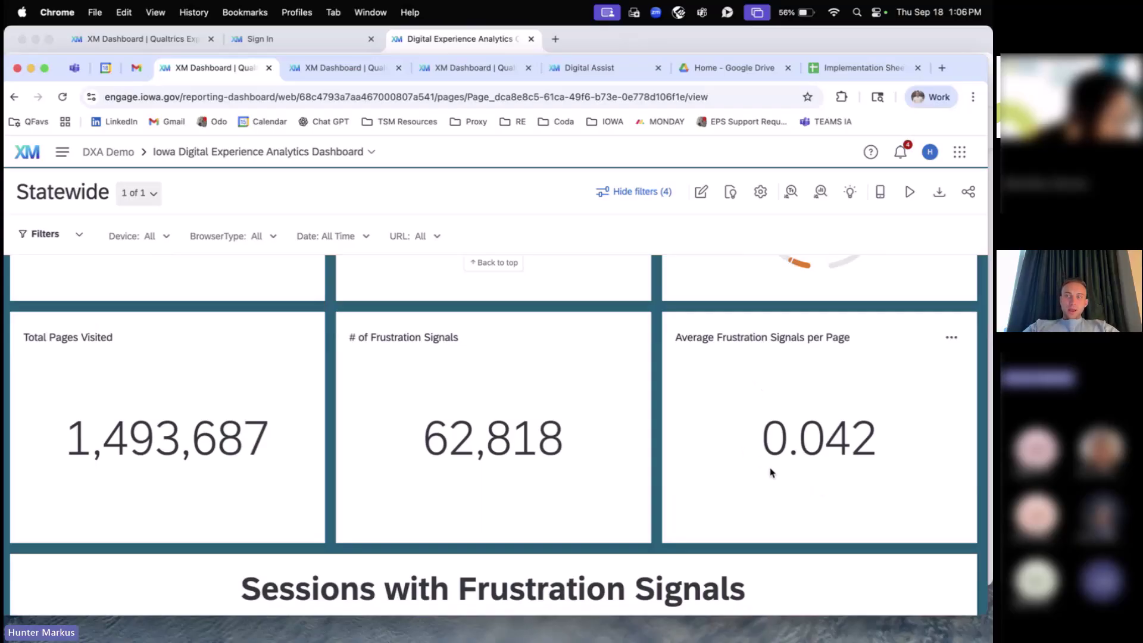
scroll(795, 462, up, 2)
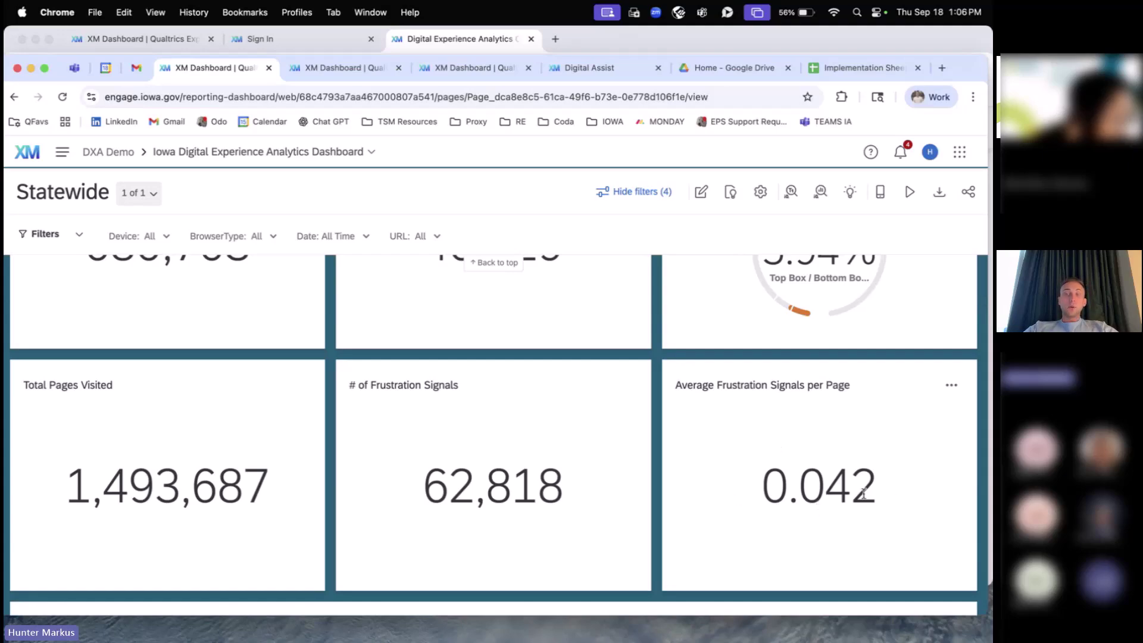
scroll(799, 483, down, 2)
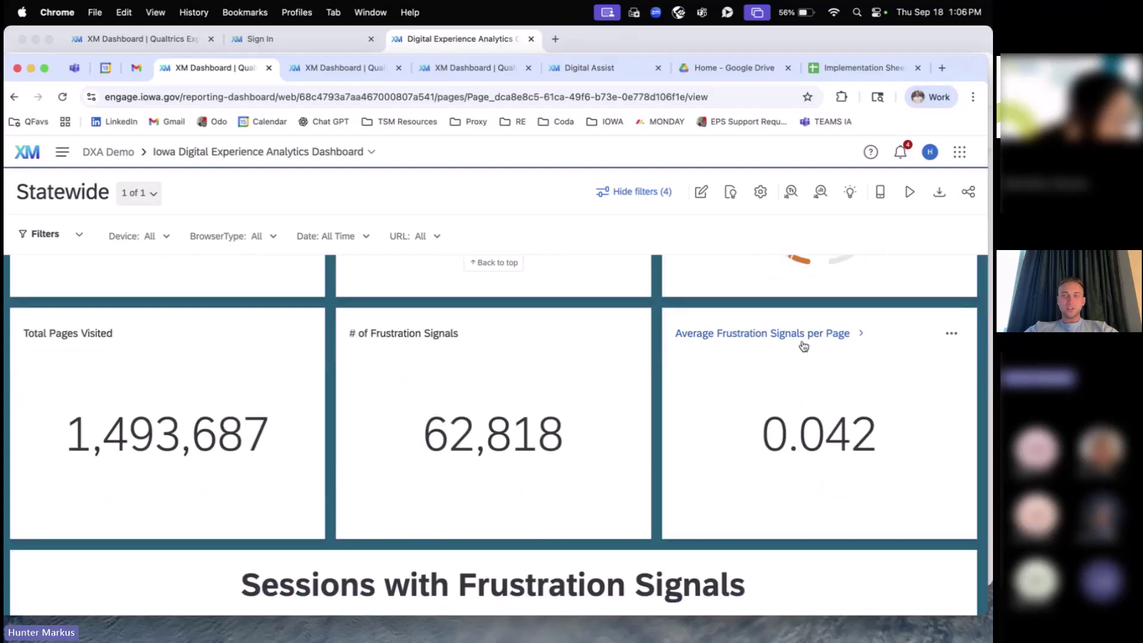
scroll(811, 407, down, 1)
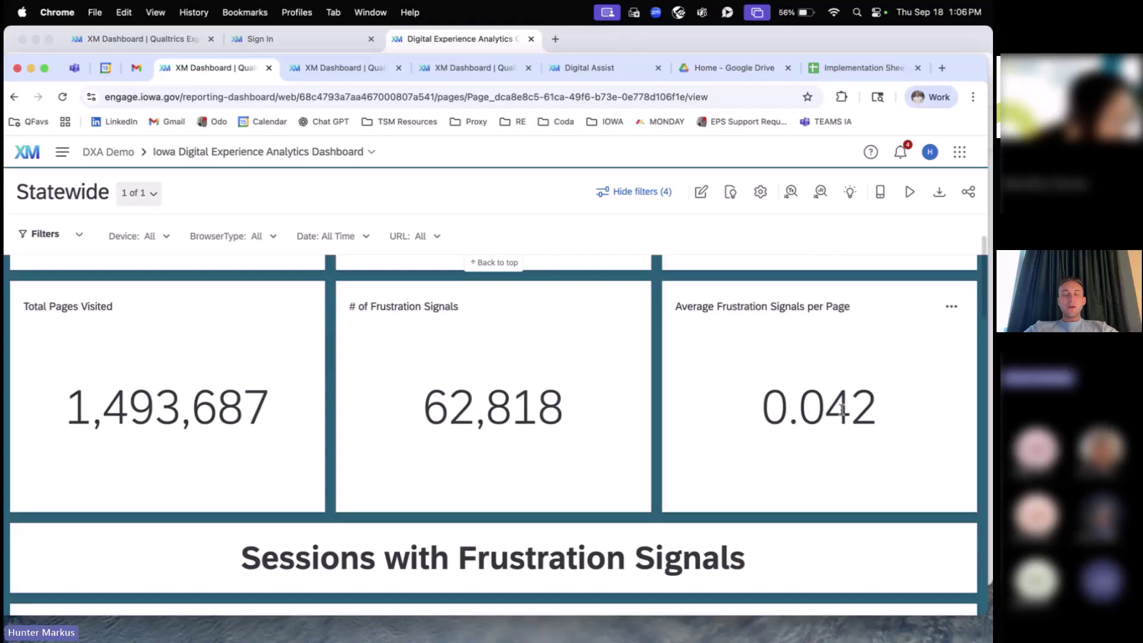
scroll(804, 412, up, 7)
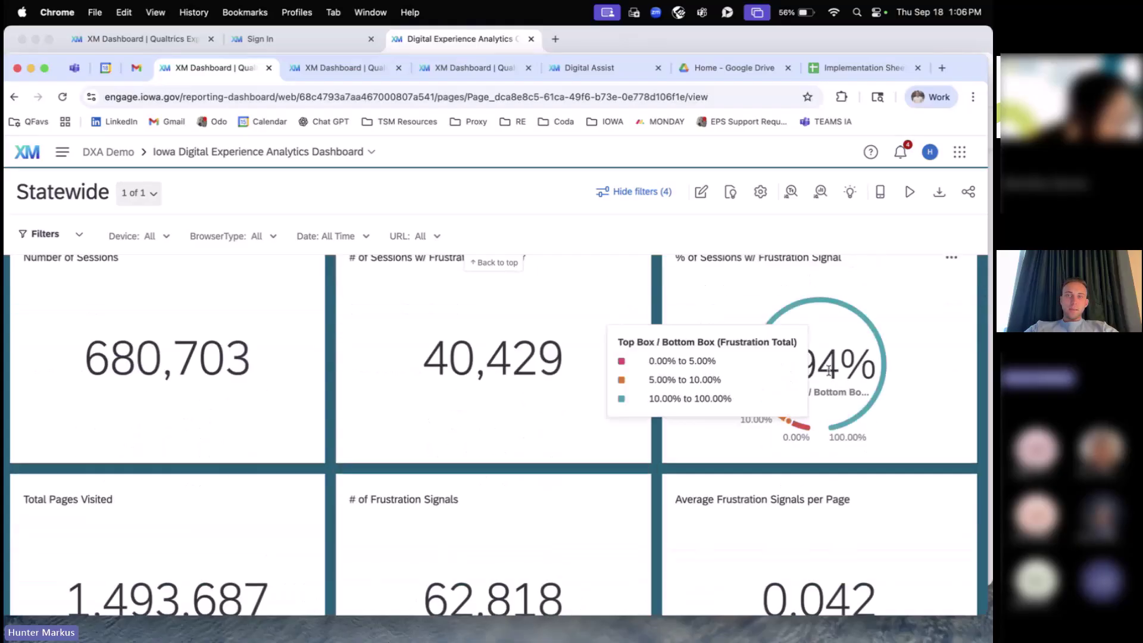
scroll(823, 362, down, 10)
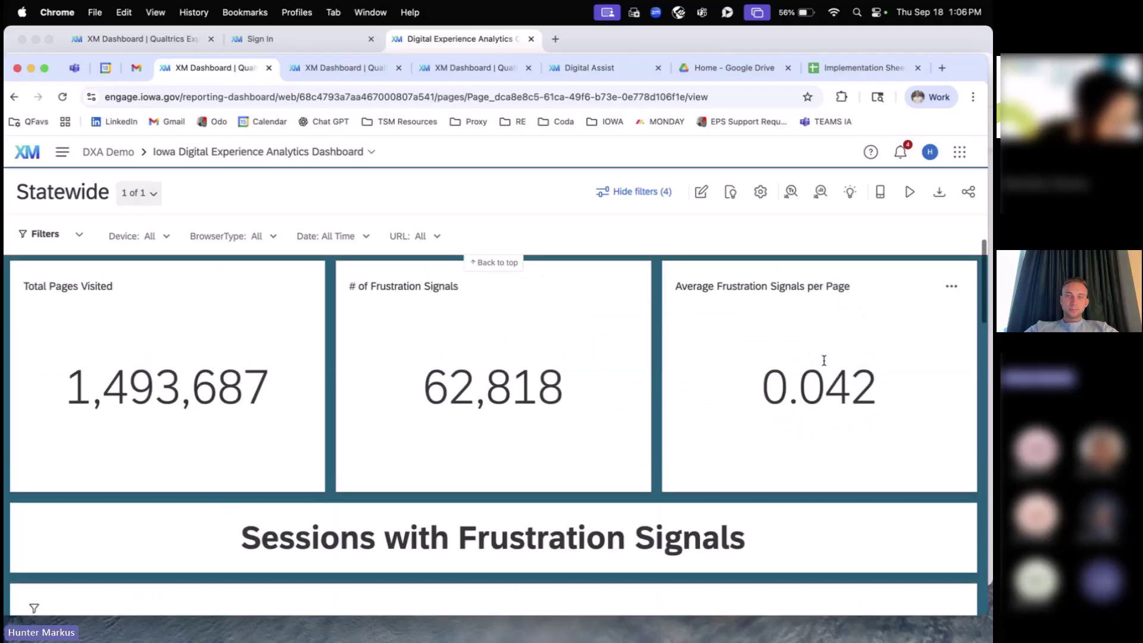
Step: Examine the Sessions with Frustration Signals table, including its click-type, Mouse Thrash, ReplayLink and URL TS columns
scroll(824, 365, down, 3)
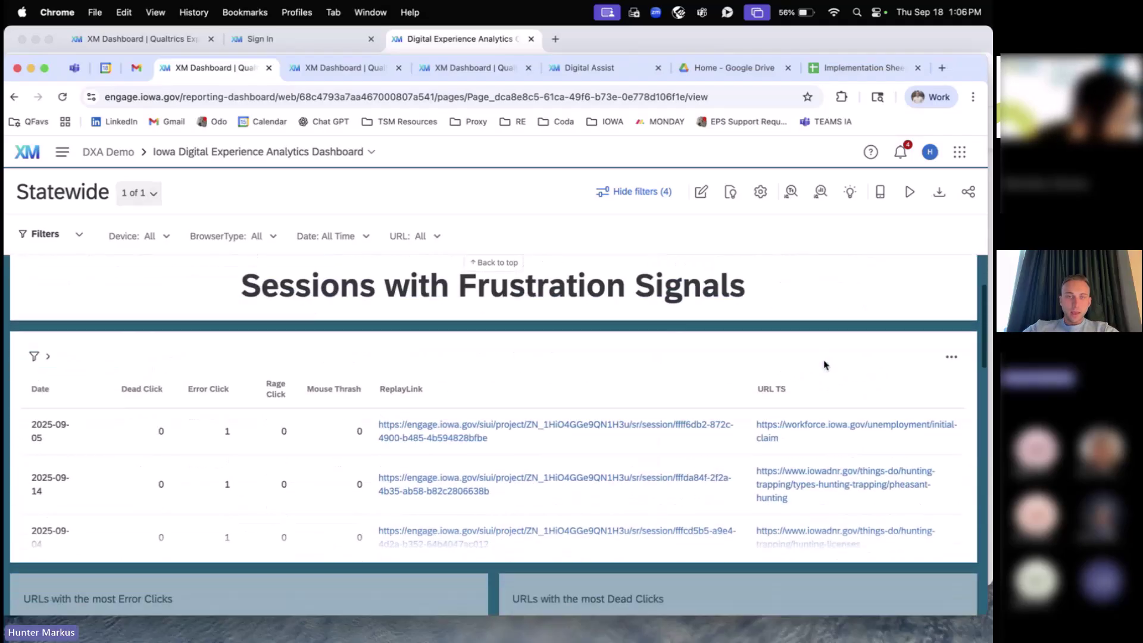
scroll(825, 365, down, 1)
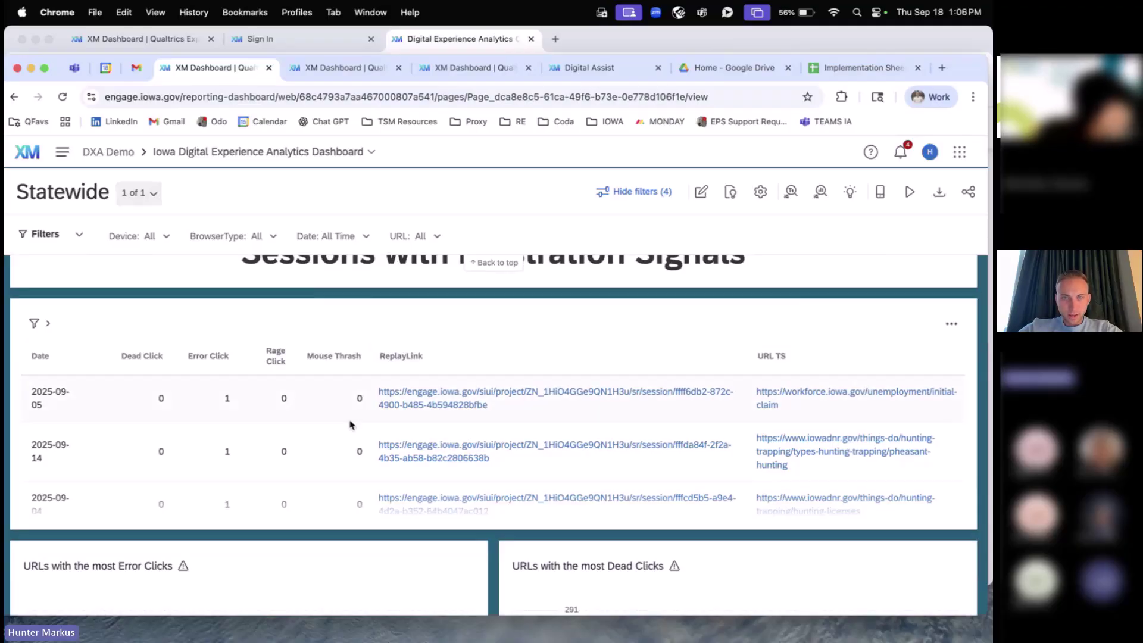
scroll(443, 454, down, 1)
scroll(442, 455, up, 1)
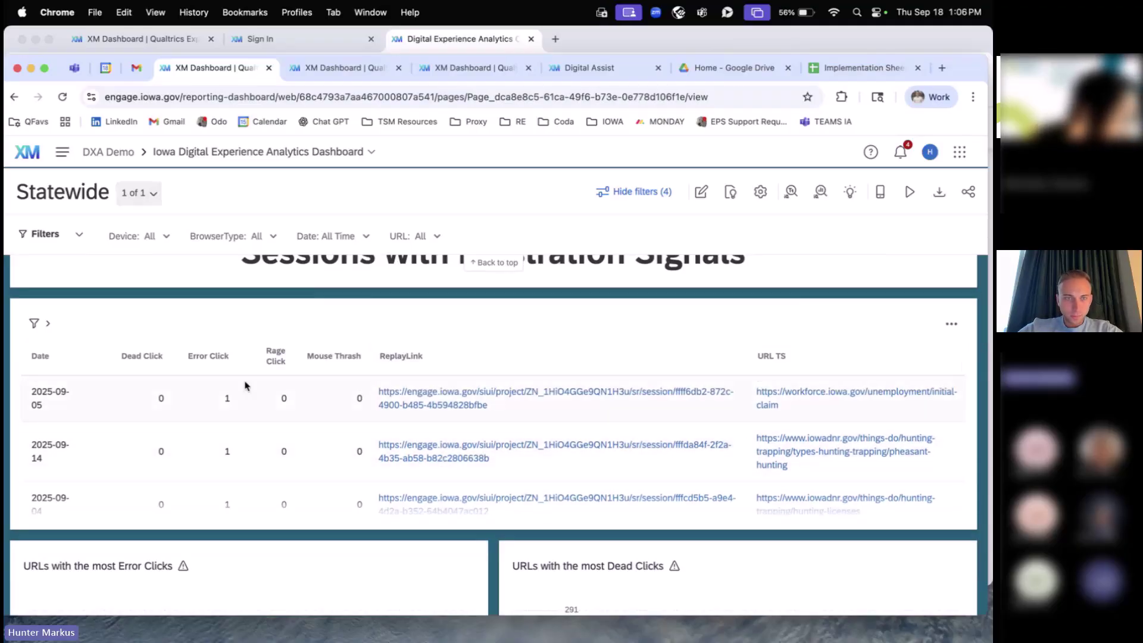
scroll(188, 428, down, 6)
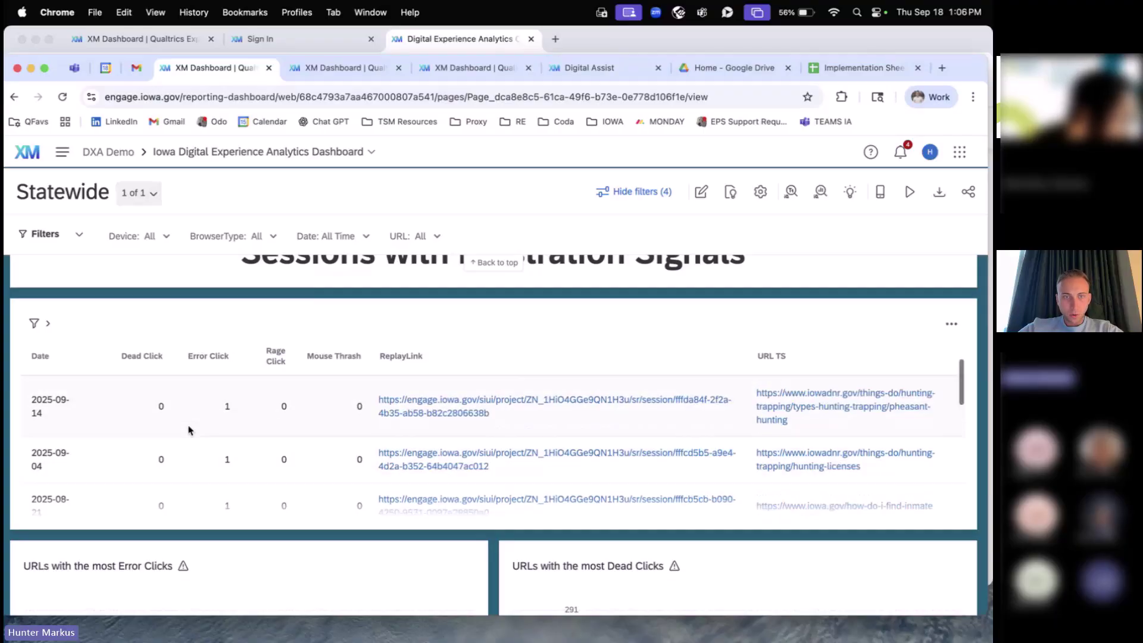
scroll(191, 429, up, 10)
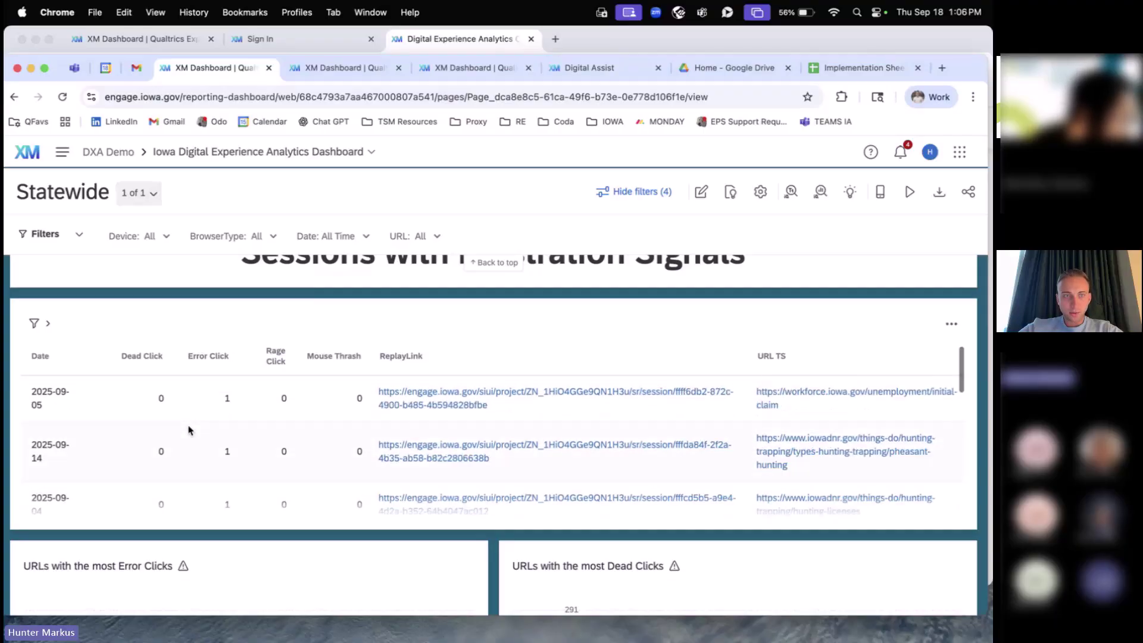
scroll(274, 377, down, 3)
scroll(227, 398, down, 1)
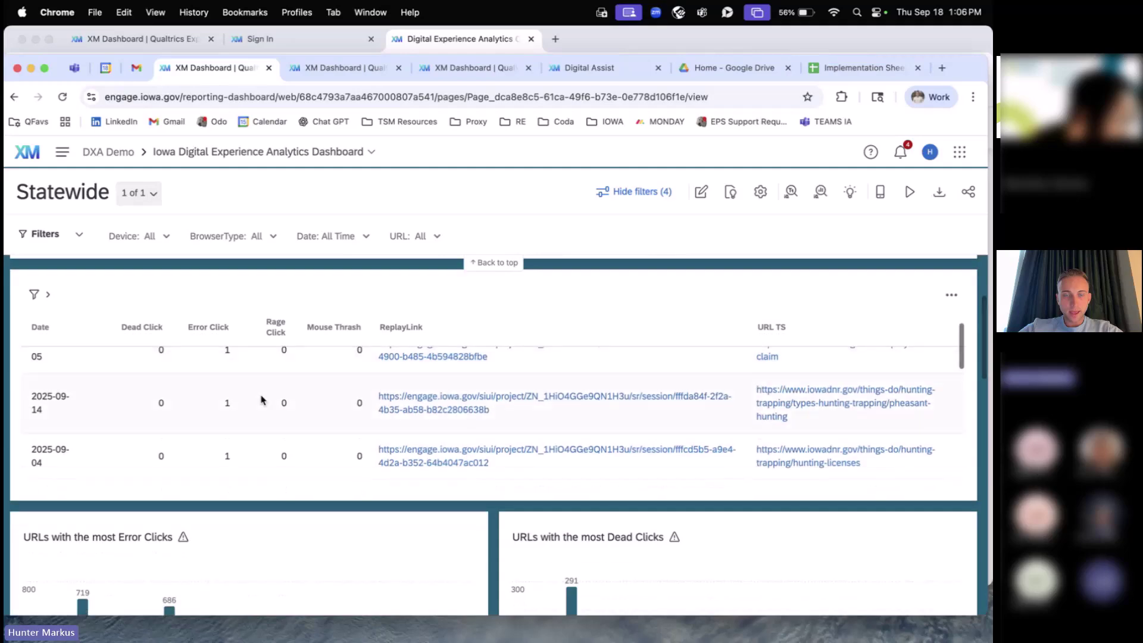
scroll(265, 421, up, 1)
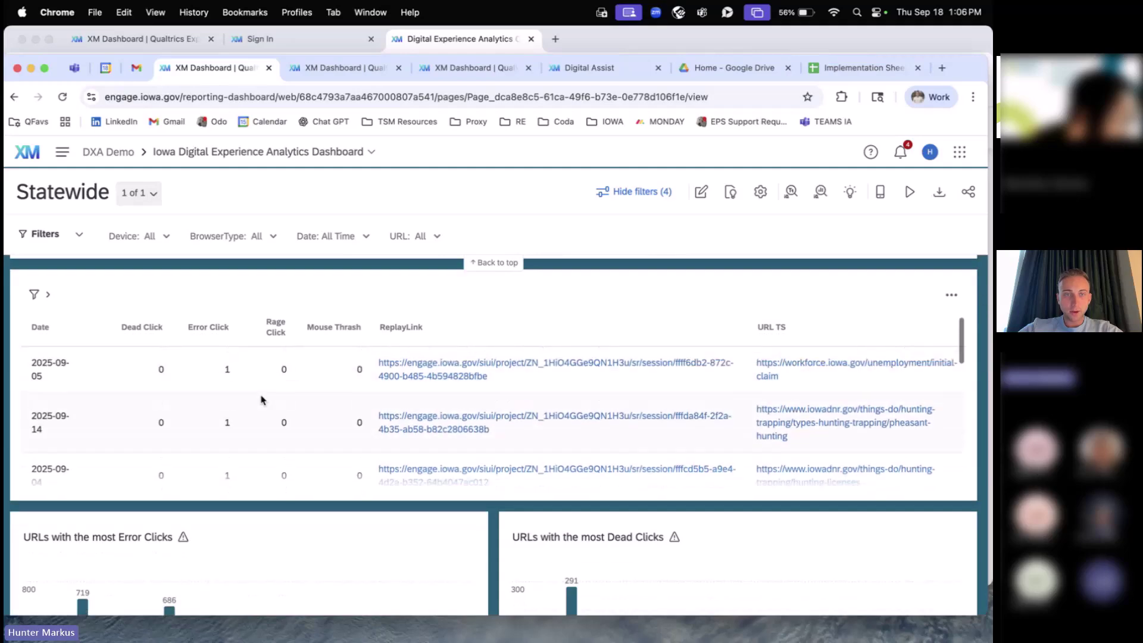
Step: Sort the Sessions with Frustration Signals table by Error Click in descending order and review the top sessions' replay links and URLs
click(214, 335)
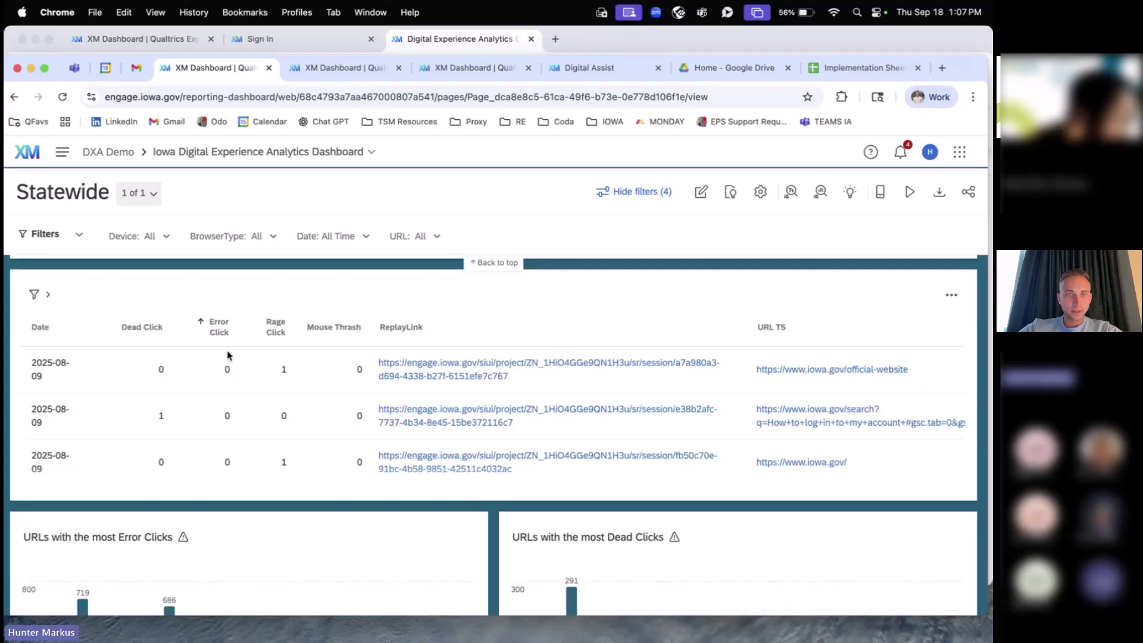
click(203, 325)
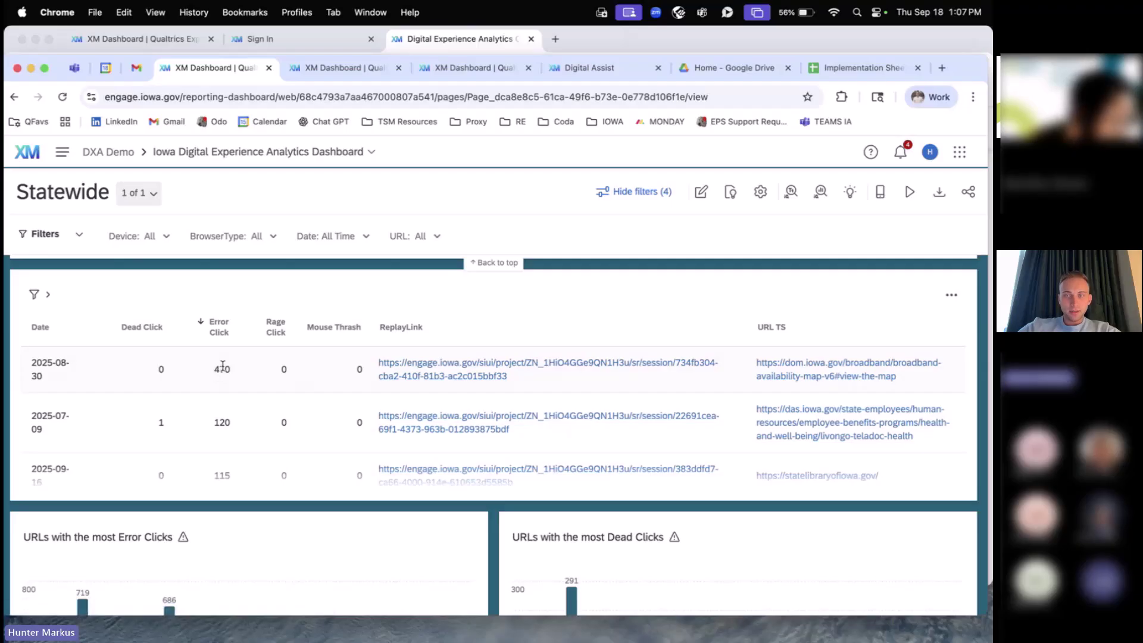
scroll(223, 368, down, 1)
scroll(232, 372, up, 1)
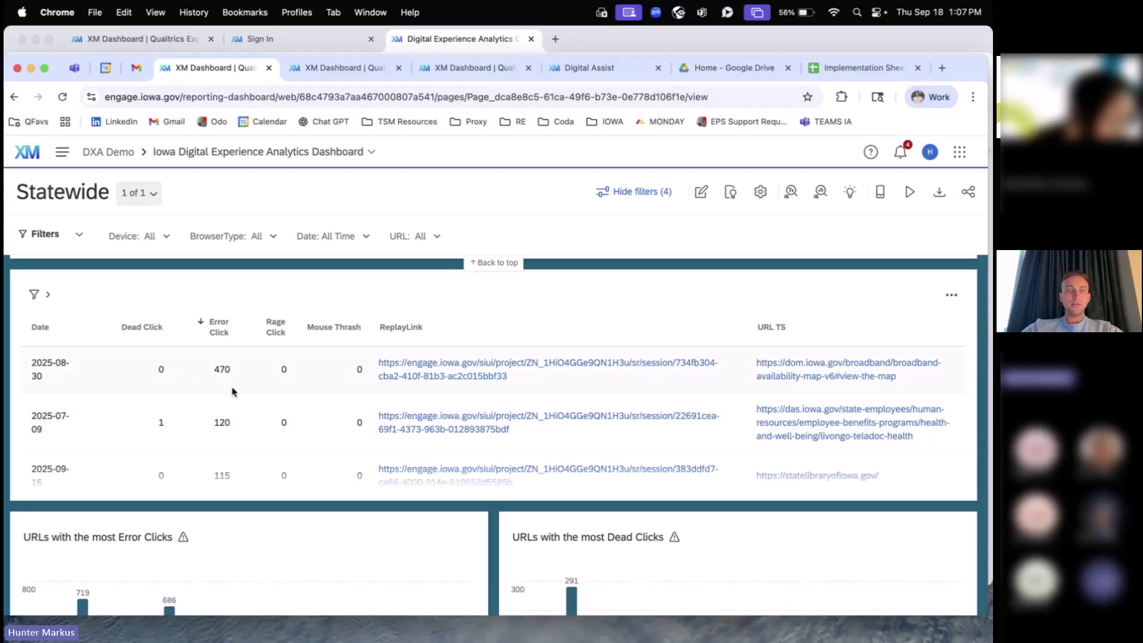
scroll(248, 423, down, 5)
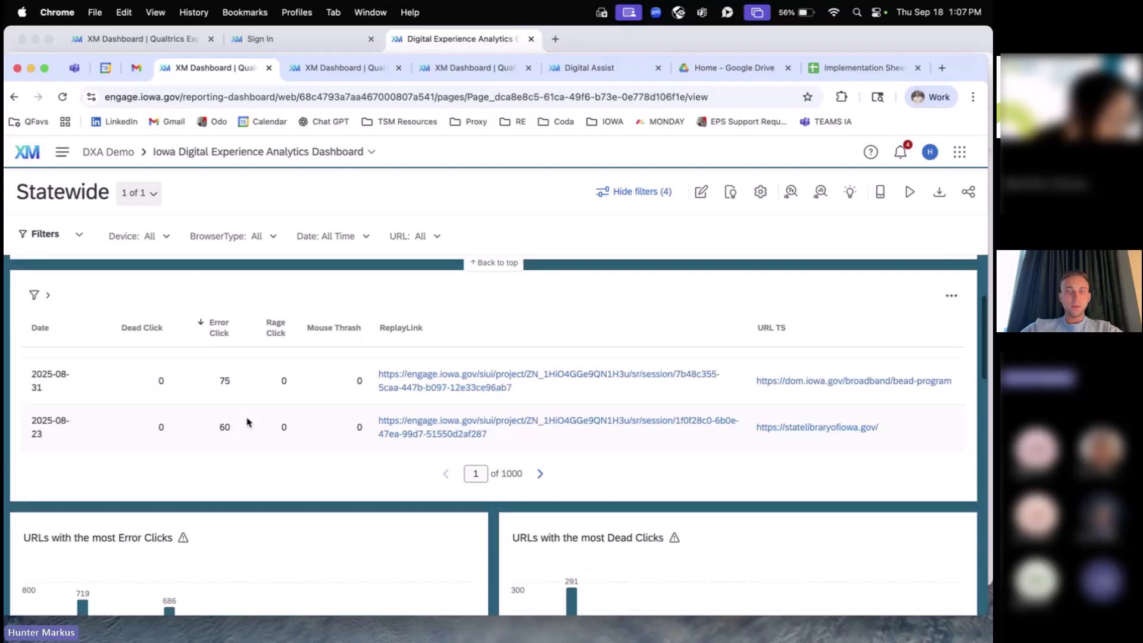
scroll(296, 429, up, 5)
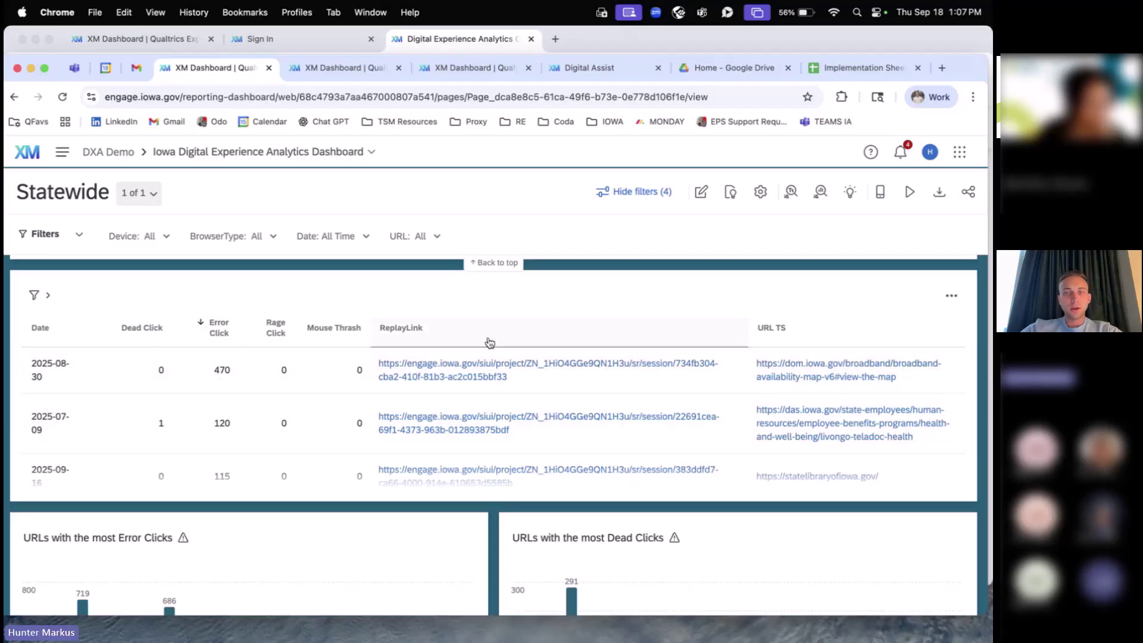
scroll(286, 421, down, 1)
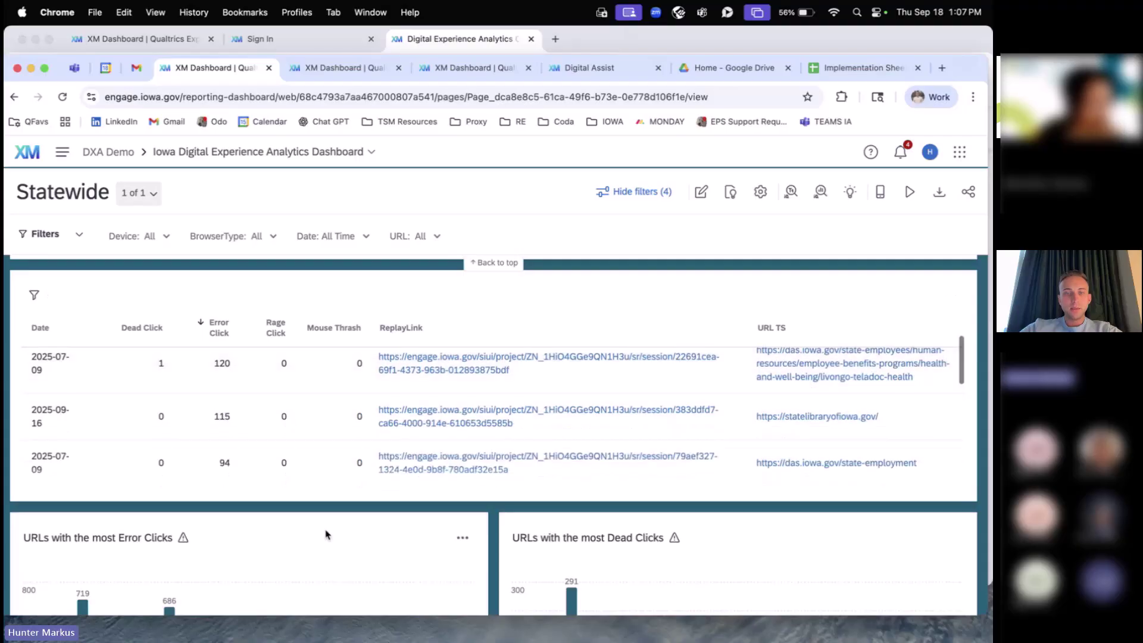
scroll(325, 535, up, 1)
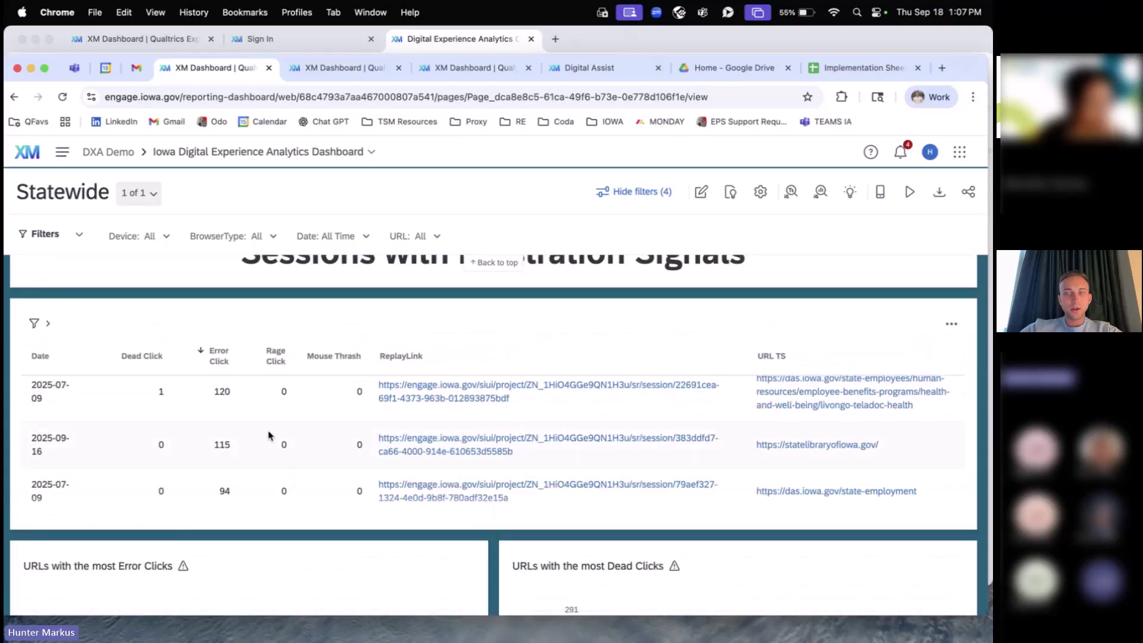
Step: Examine the URLs with the most Error Clicks and URLs with the most Dead Clicks charts, including their highest-ranked sites
scroll(379, 562, down, 5)
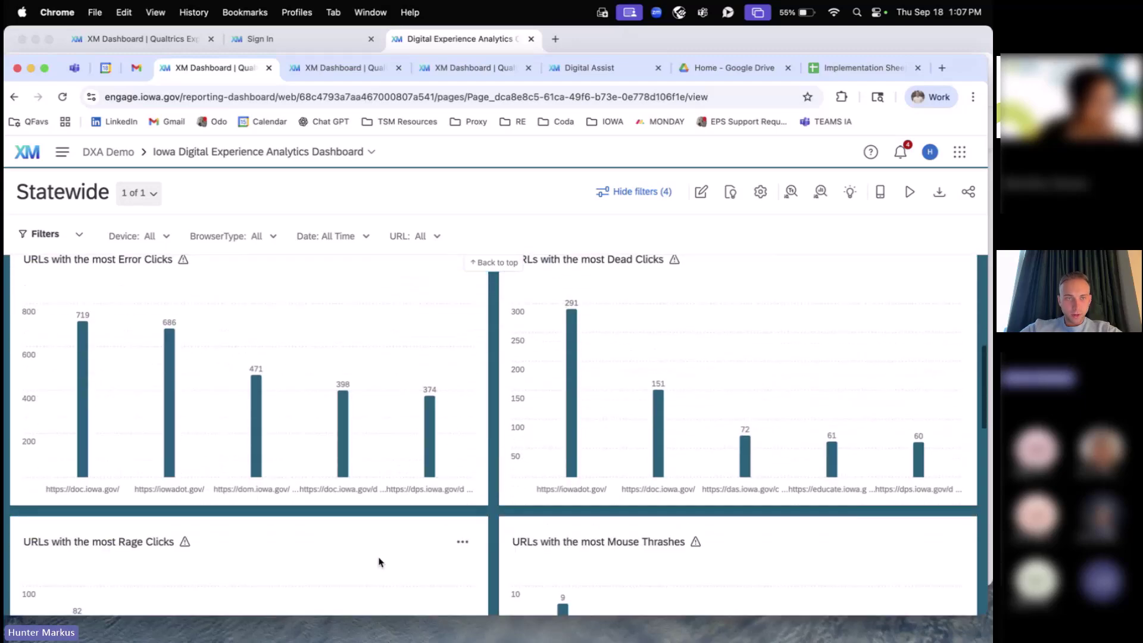
scroll(379, 560, up, 1)
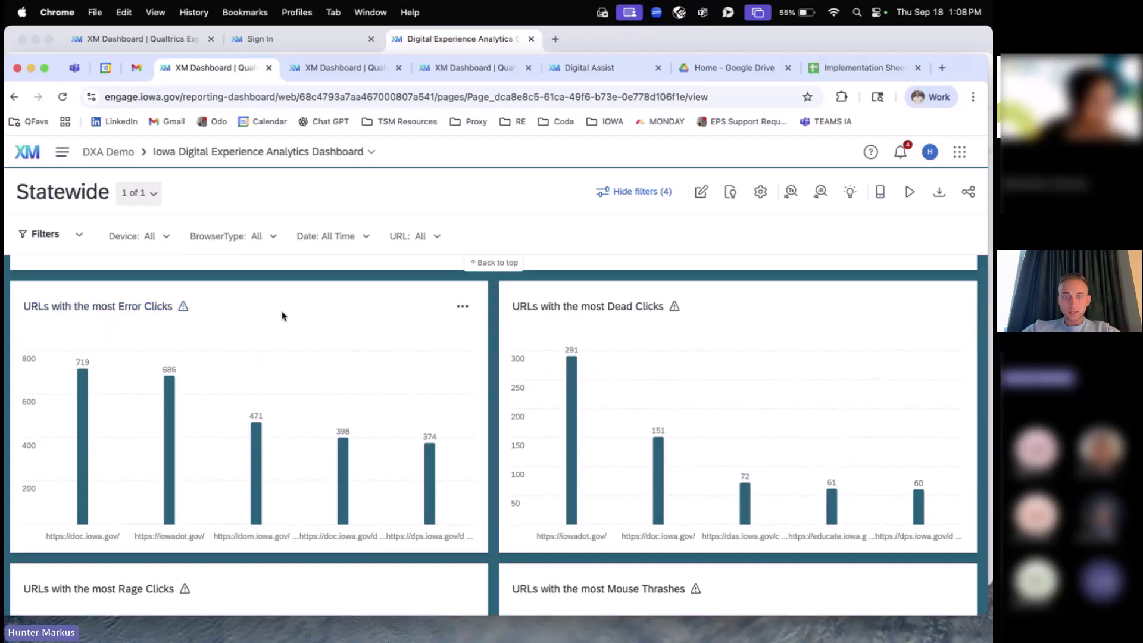
scroll(317, 327, down, 1)
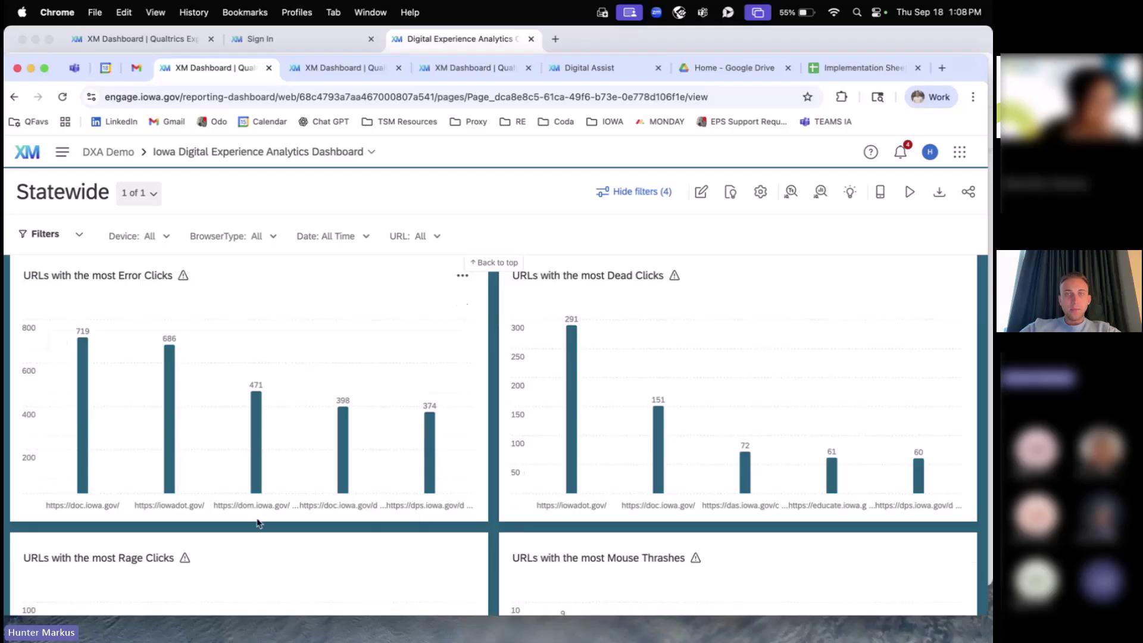
scroll(257, 523, up, 1)
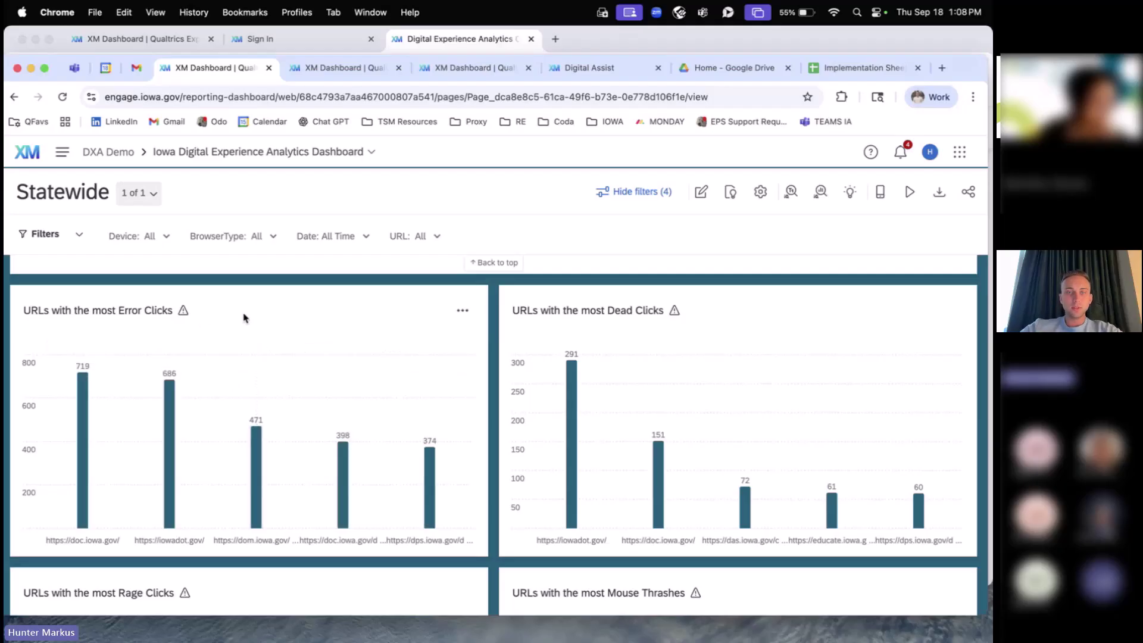
scroll(254, 393, down, 2)
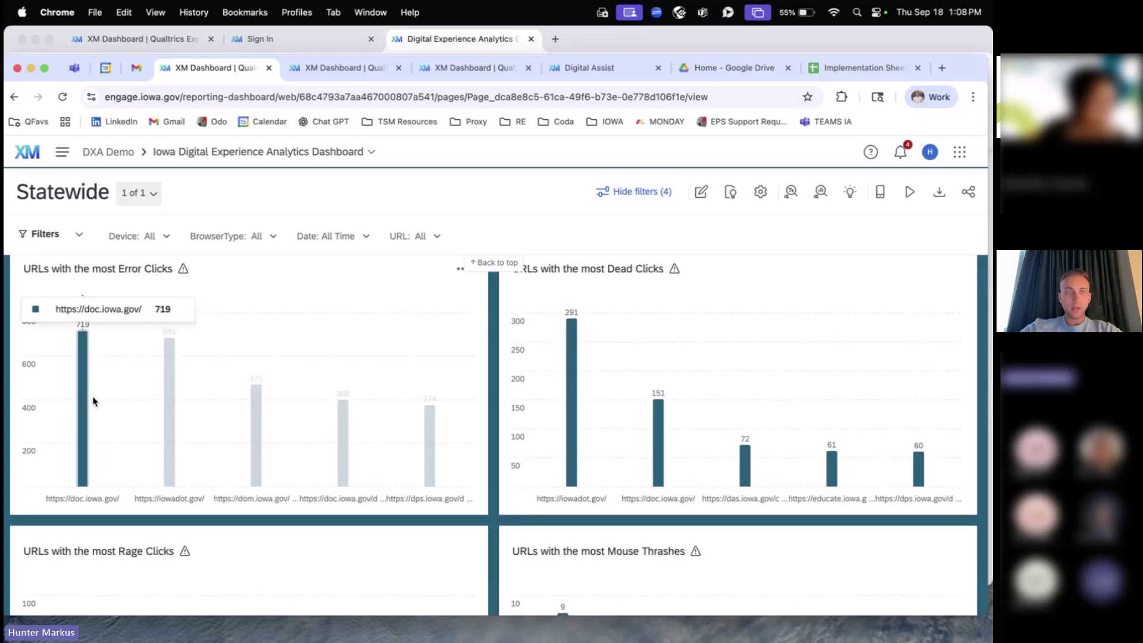
scroll(94, 401, up, 2)
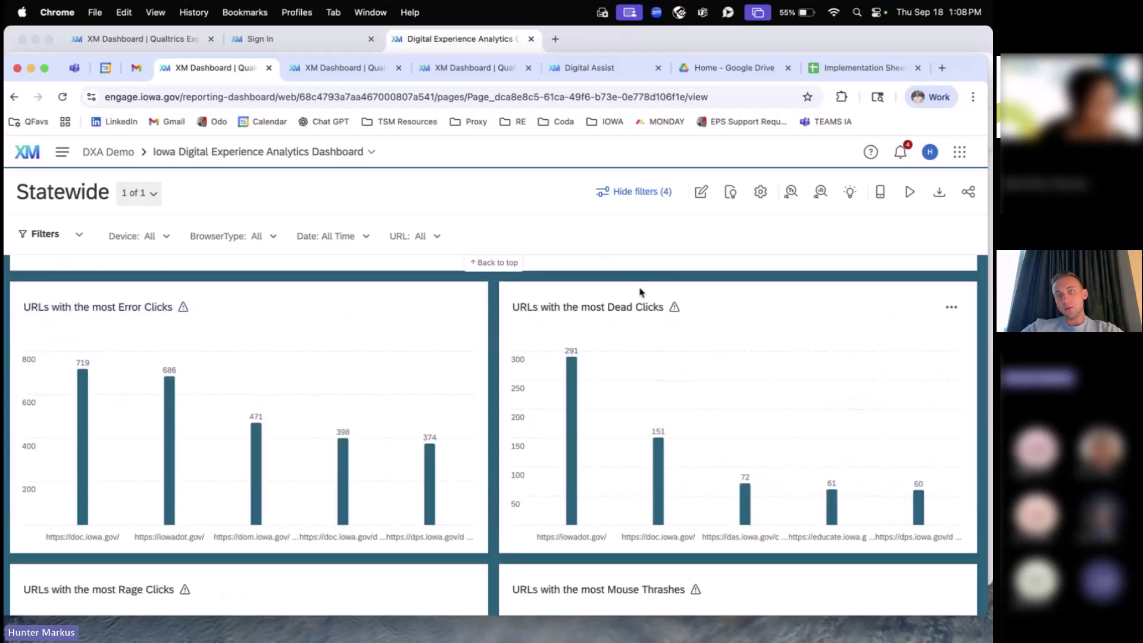
scroll(592, 439, down, 4)
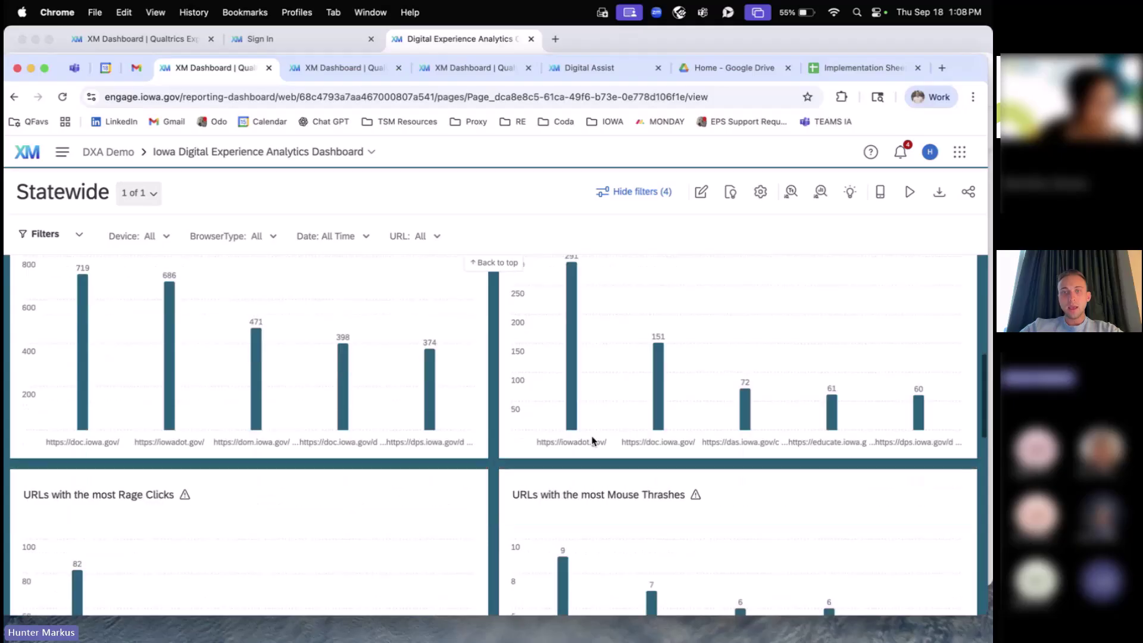
scroll(608, 389, up, 3)
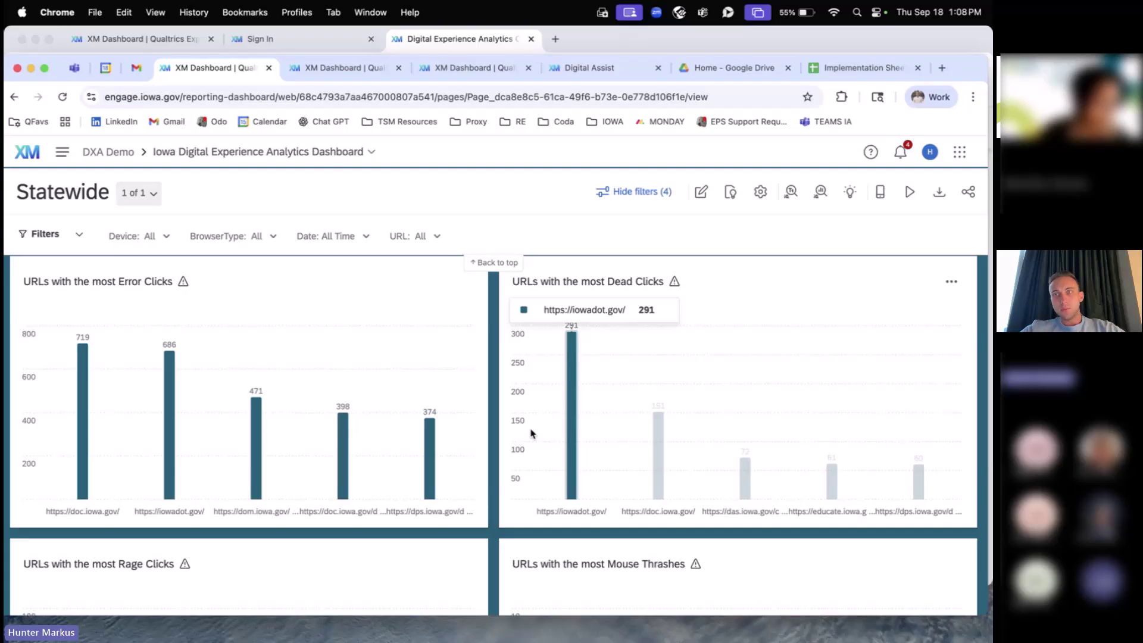
Step: Examine the URLs with the most Rage Clicks and URLs with the most Mouse Thrashes charts
scroll(532, 432, down, 3)
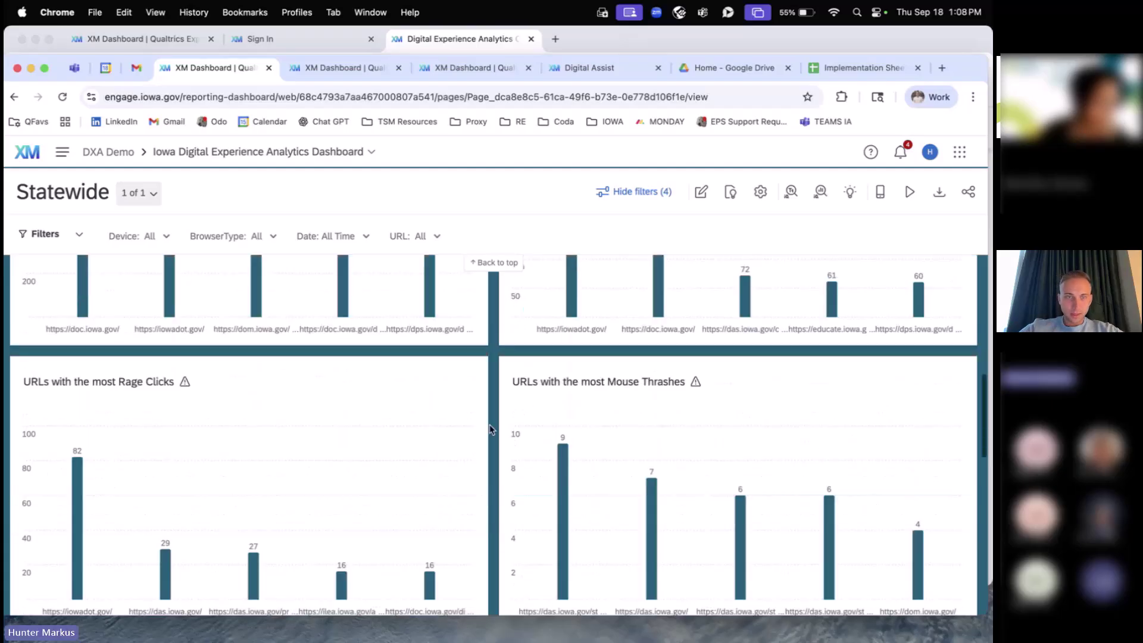
scroll(679, 417, down, 1)
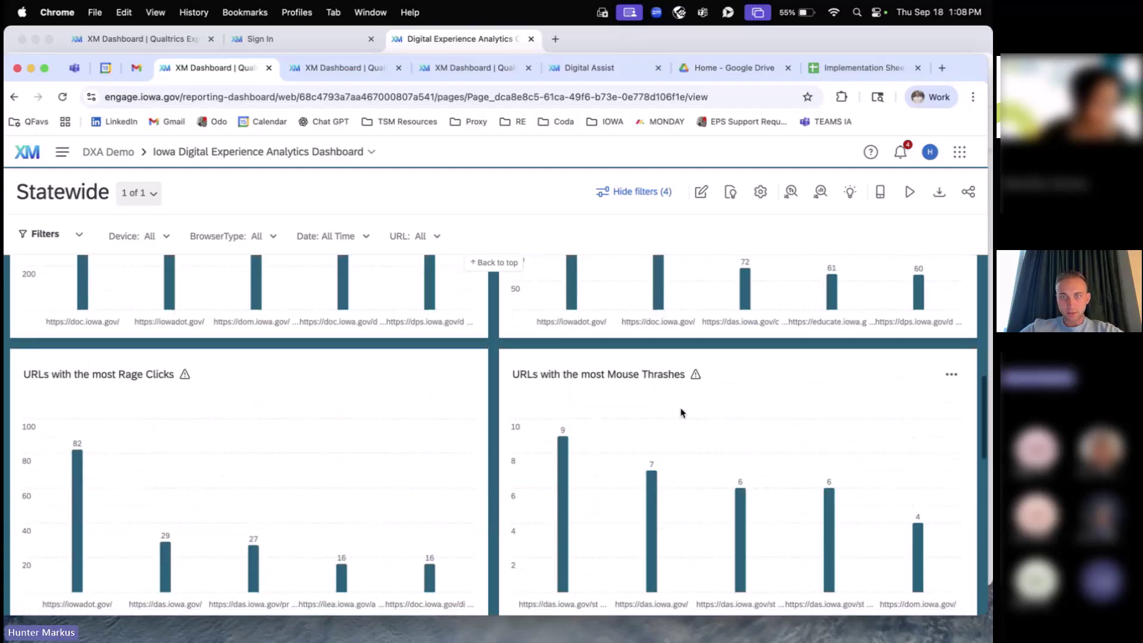
scroll(681, 412, down, 4)
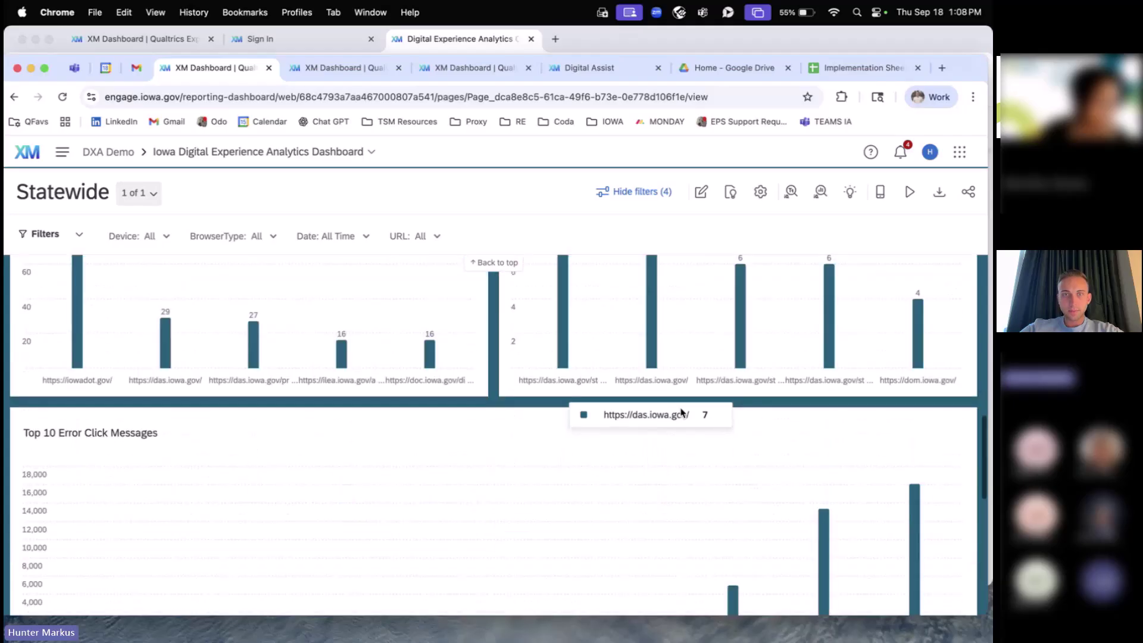
Step: Open the session replay for the 2025-09-16 statelibraryofiowa.gov entry in the Sessions with Frustration Signals table
scroll(682, 412, up, 10)
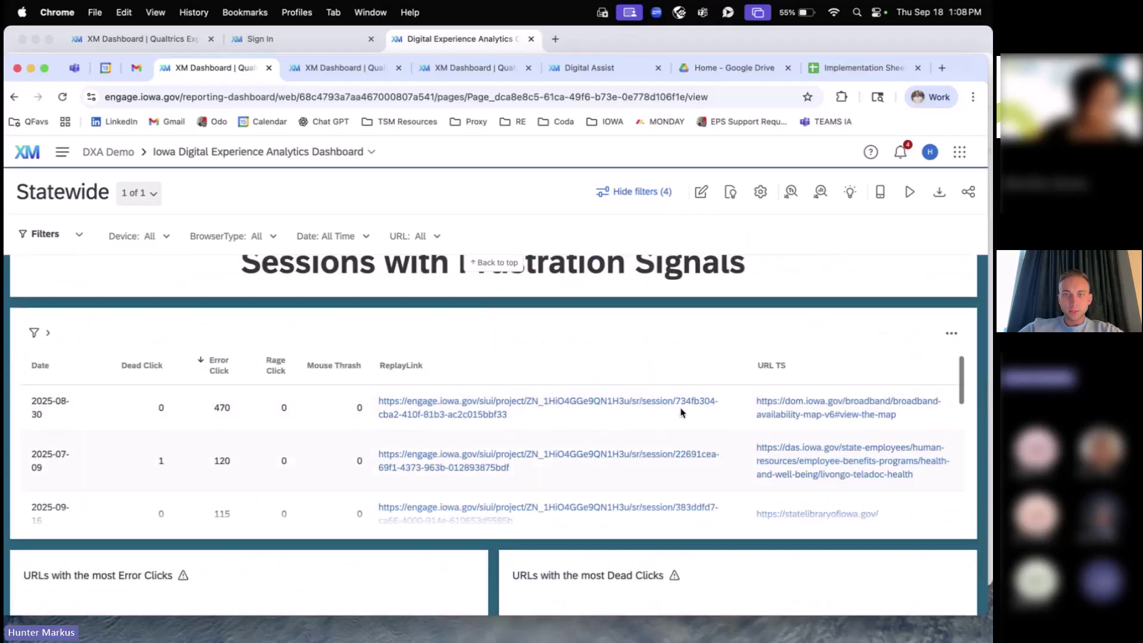
scroll(458, 566, down, 1)
scroll(426, 468, down, 1)
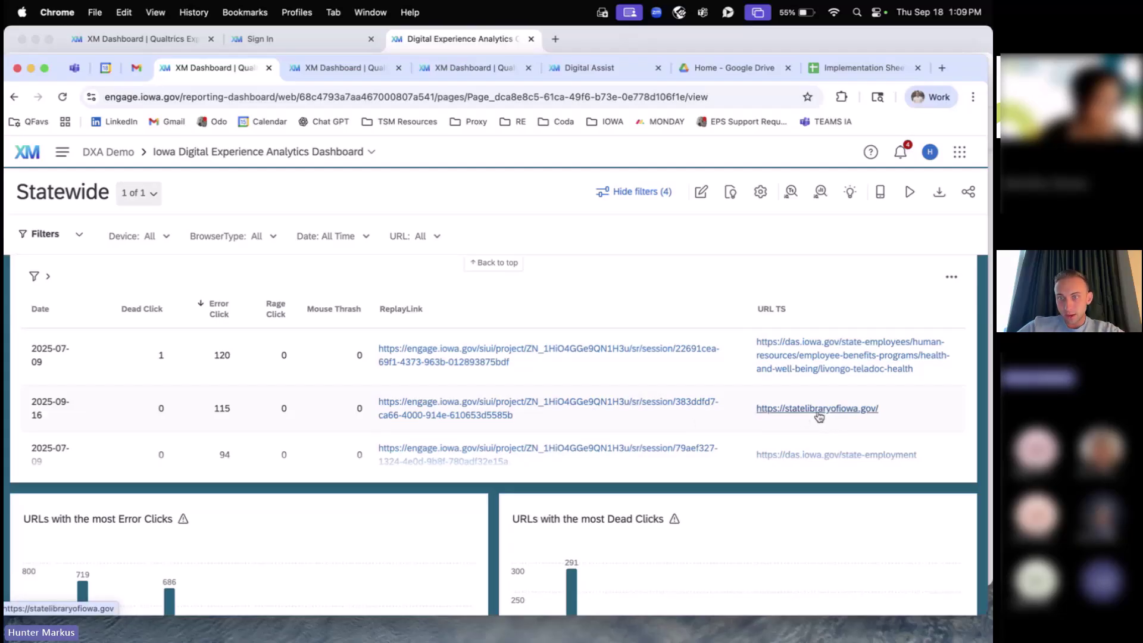
click(523, 407)
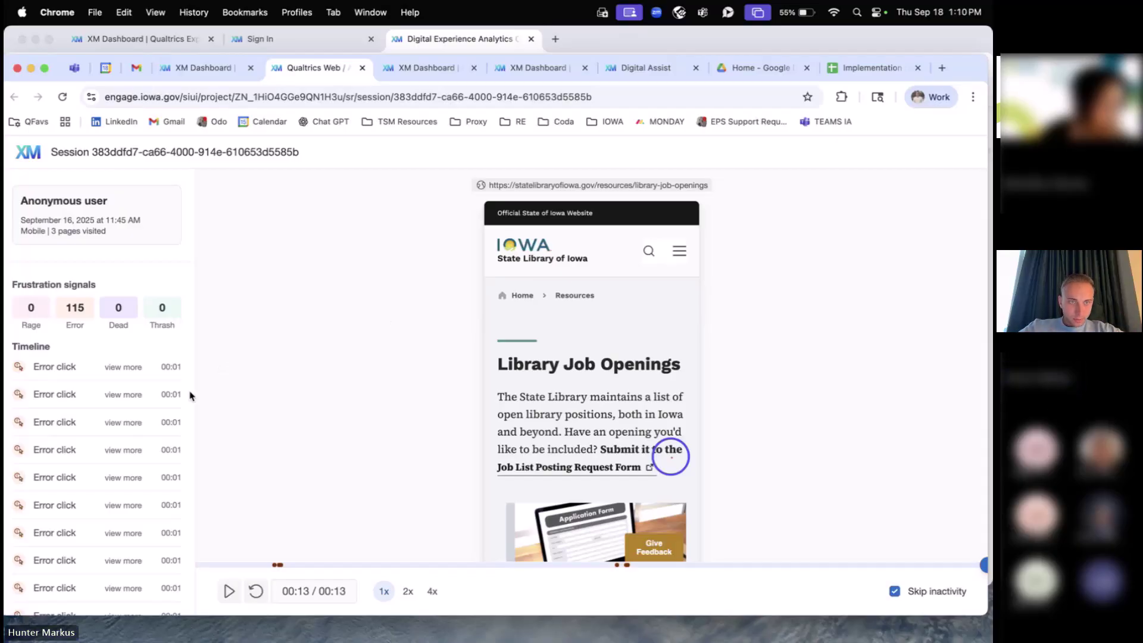
Step: Jump to one of the 00:01 Error click events in the session timeline and pause the replay at 00:03
scroll(92, 459, down, 5)
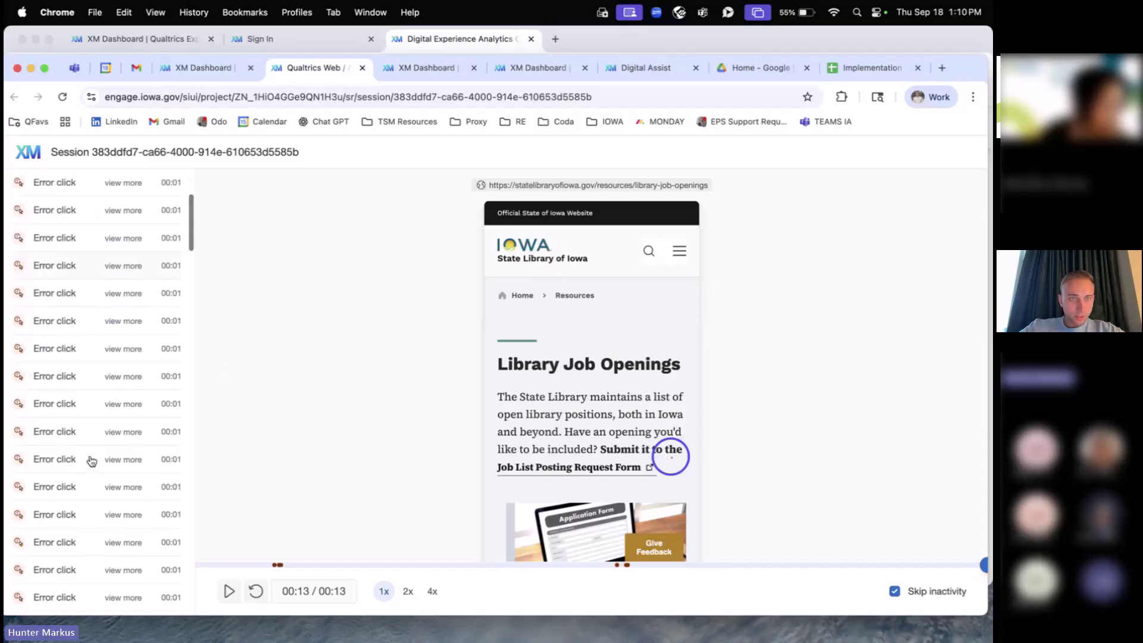
click(56, 327)
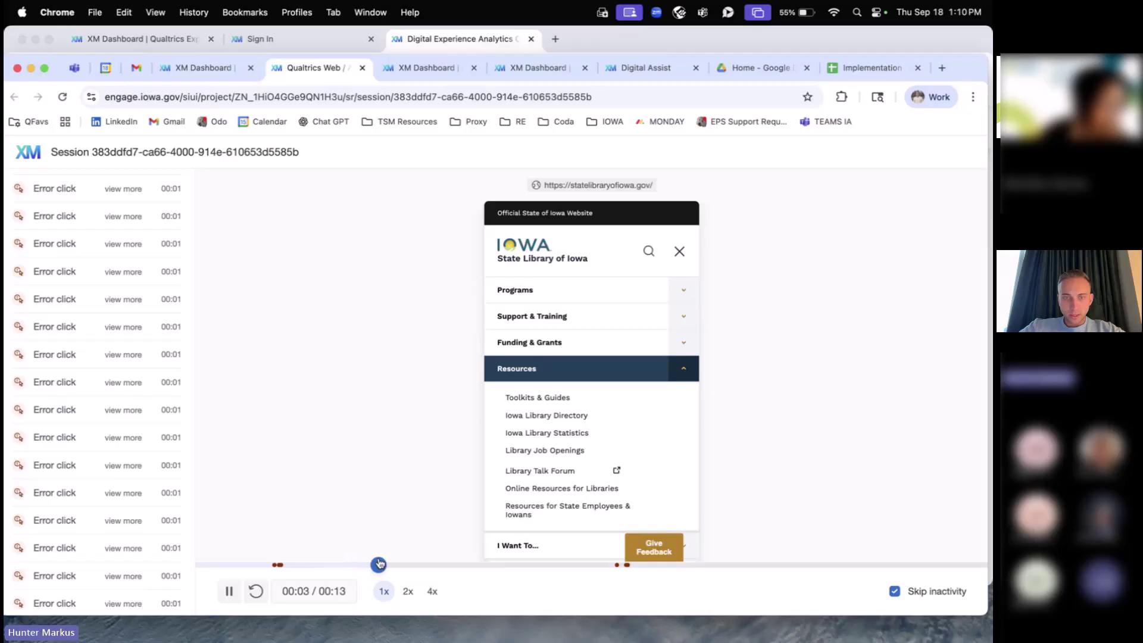
click(337, 564)
click(229, 591)
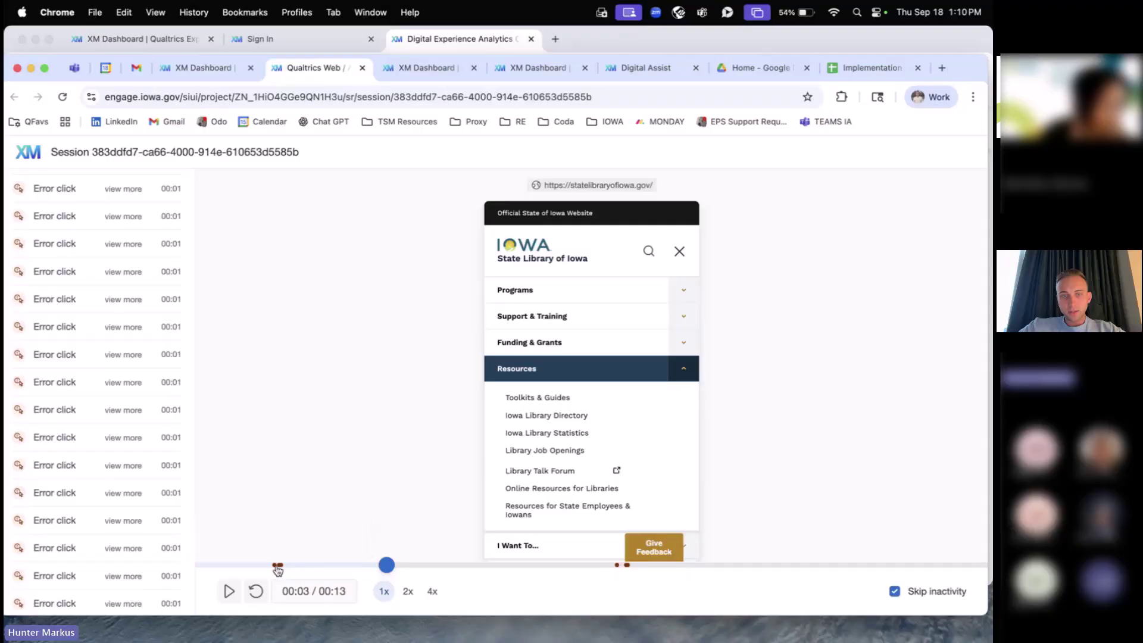
Step: Rewind the State Library replay to before the first error markers and play it through to 00:07
drag(388, 573, 256, 568)
click(229, 592)
click(229, 591)
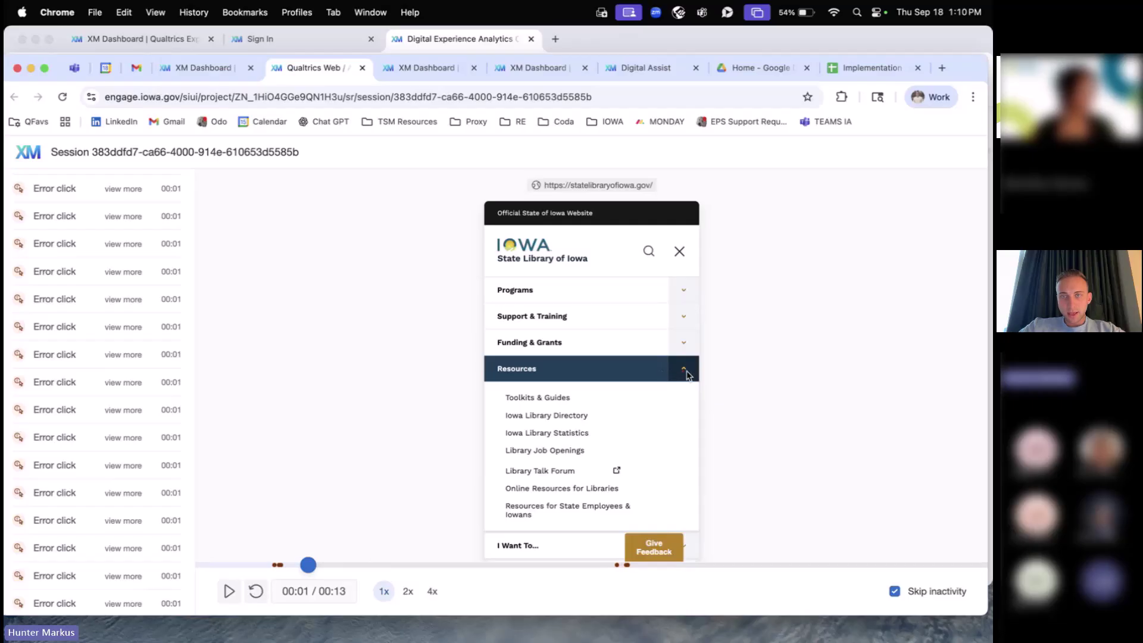
click(231, 591)
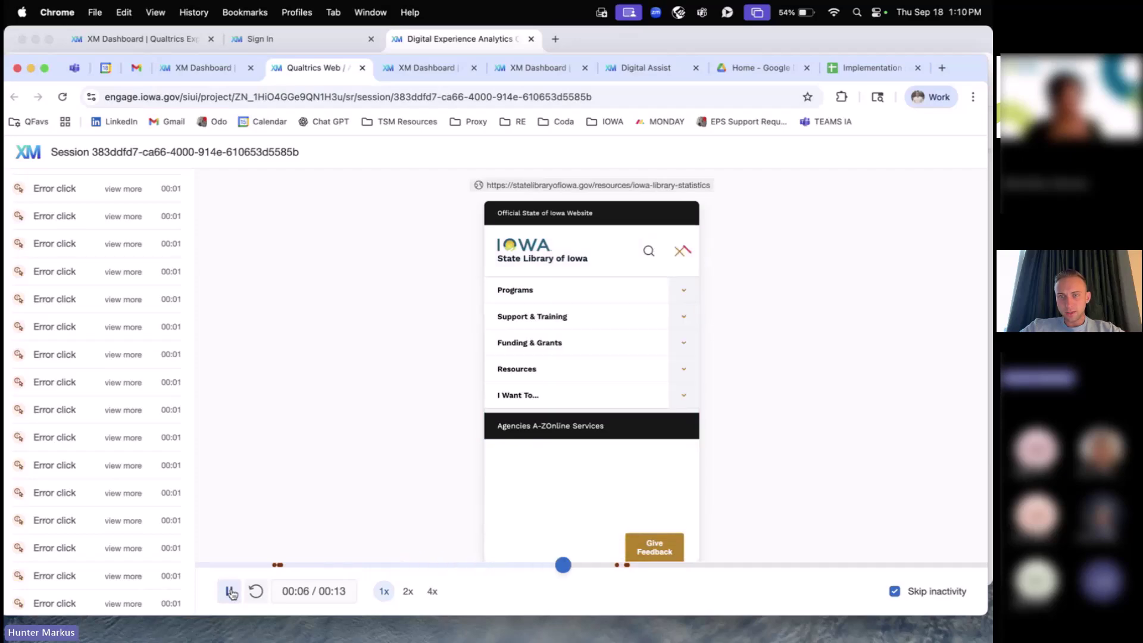
click(231, 591)
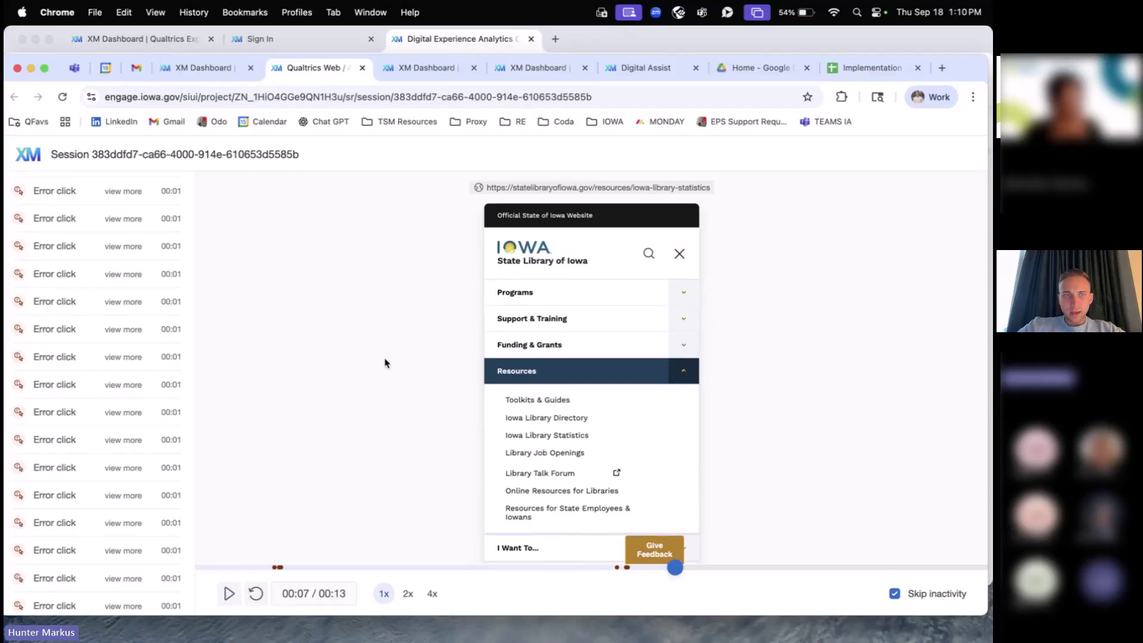
Step: Review the session's frustration signal summary and full Error click timeline, and close the replay
scroll(95, 294, down, 2)
scroll(94, 294, up, 10)
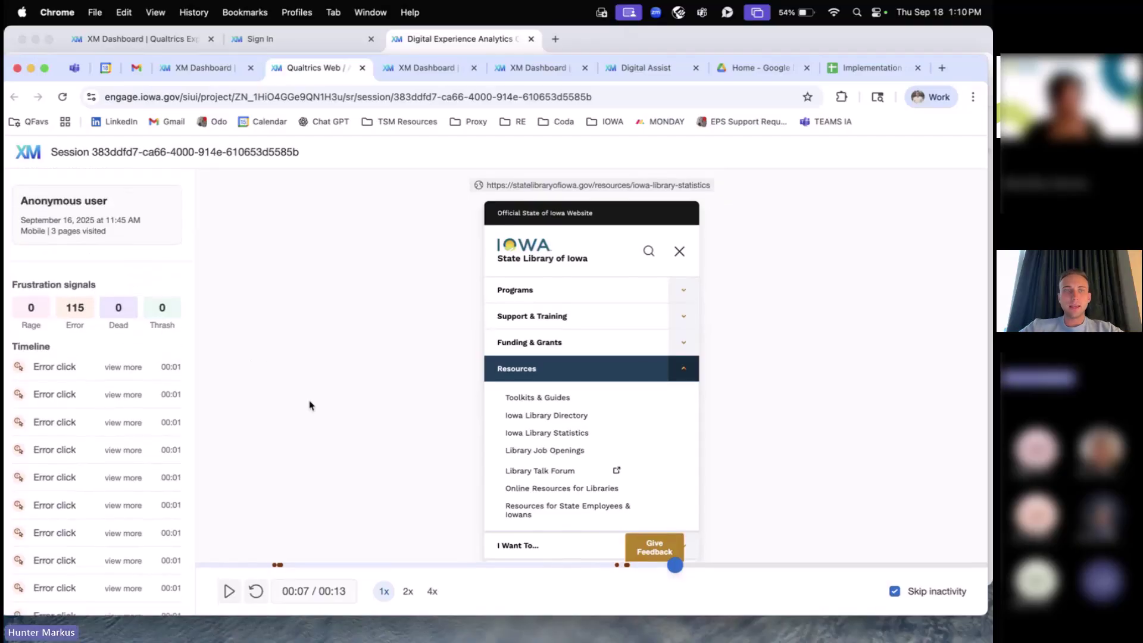
scroll(112, 445, down, 5)
scroll(112, 445, down, 10)
scroll(113, 445, up, 15)
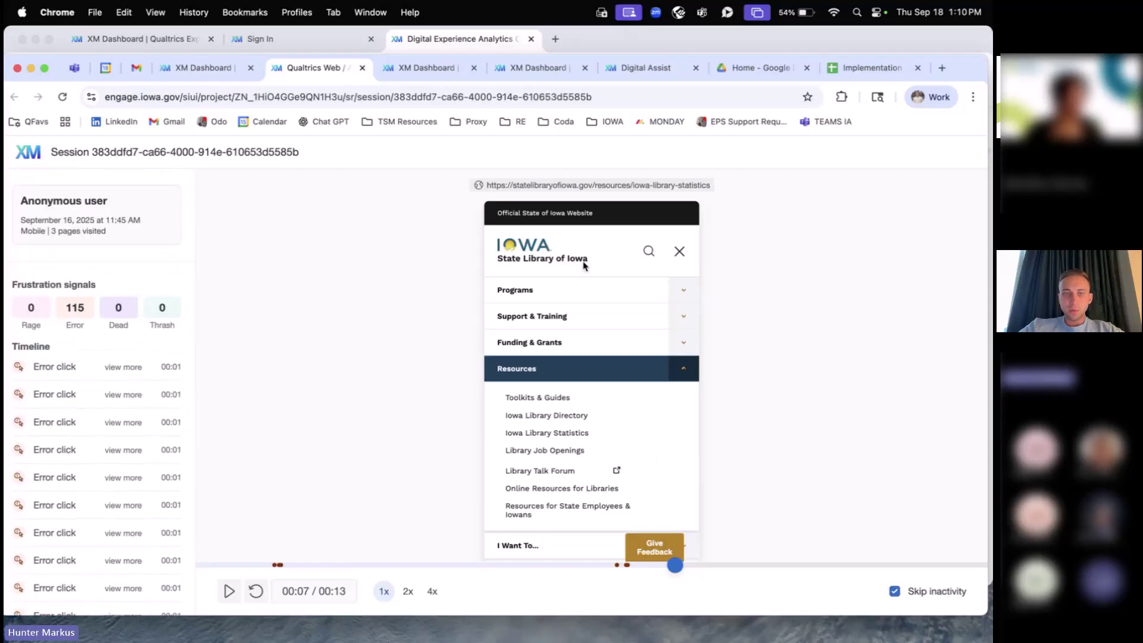
click(363, 68)
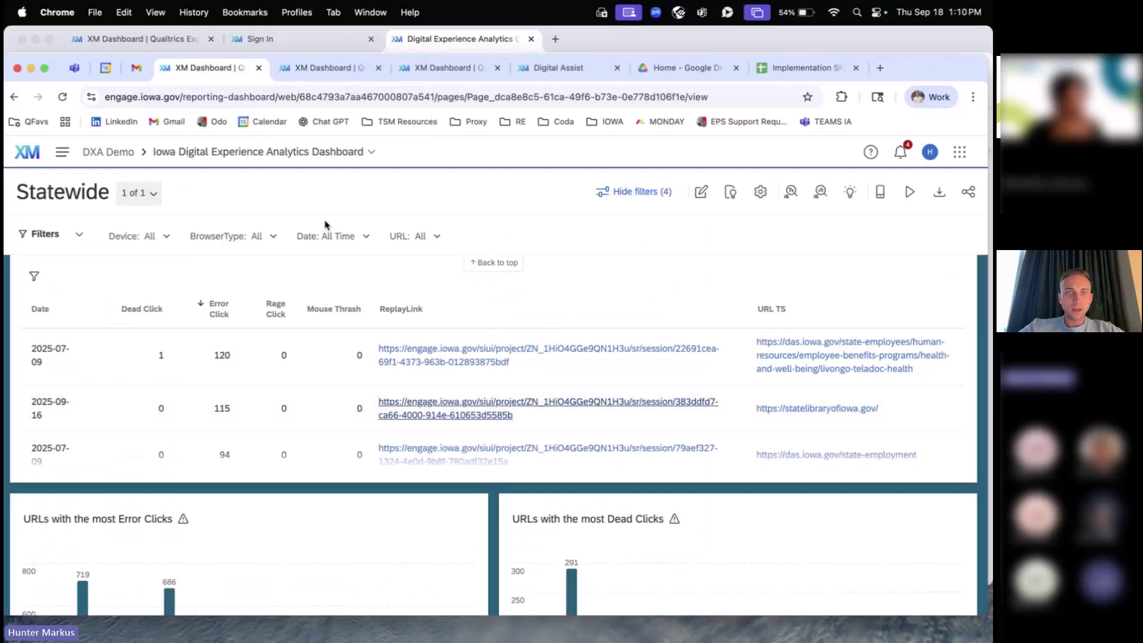
Step: Filter the Statewide dashboard page to Desktop devices and view the first rows of the sessions table
scroll(374, 304, up, 1)
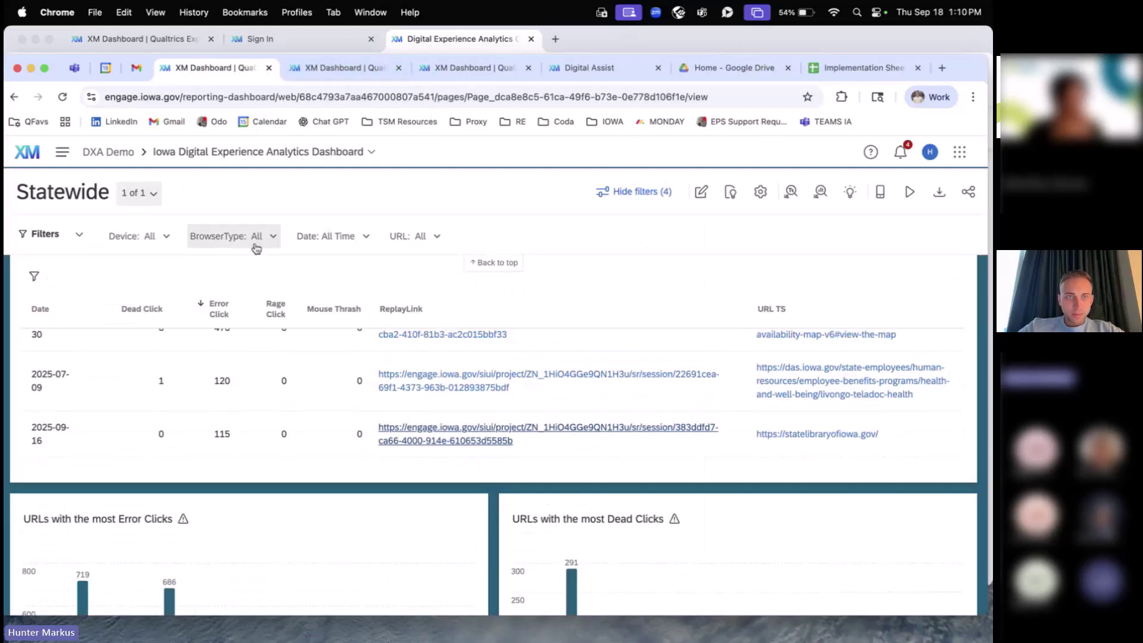
scroll(137, 299, up, 3)
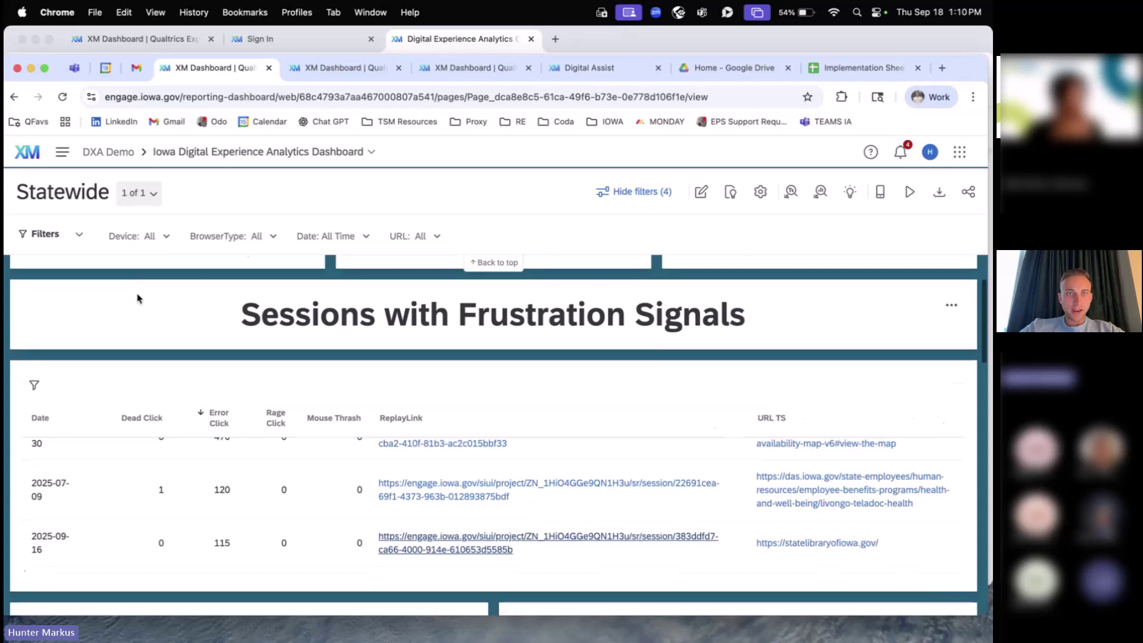
scroll(137, 298, down, 1)
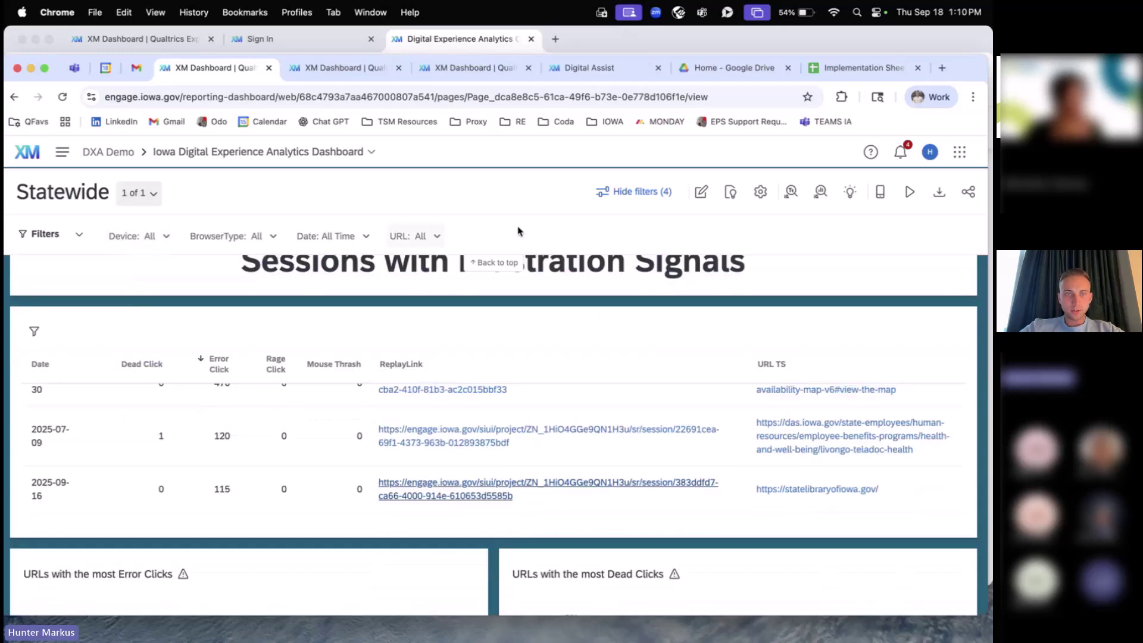
click(156, 241)
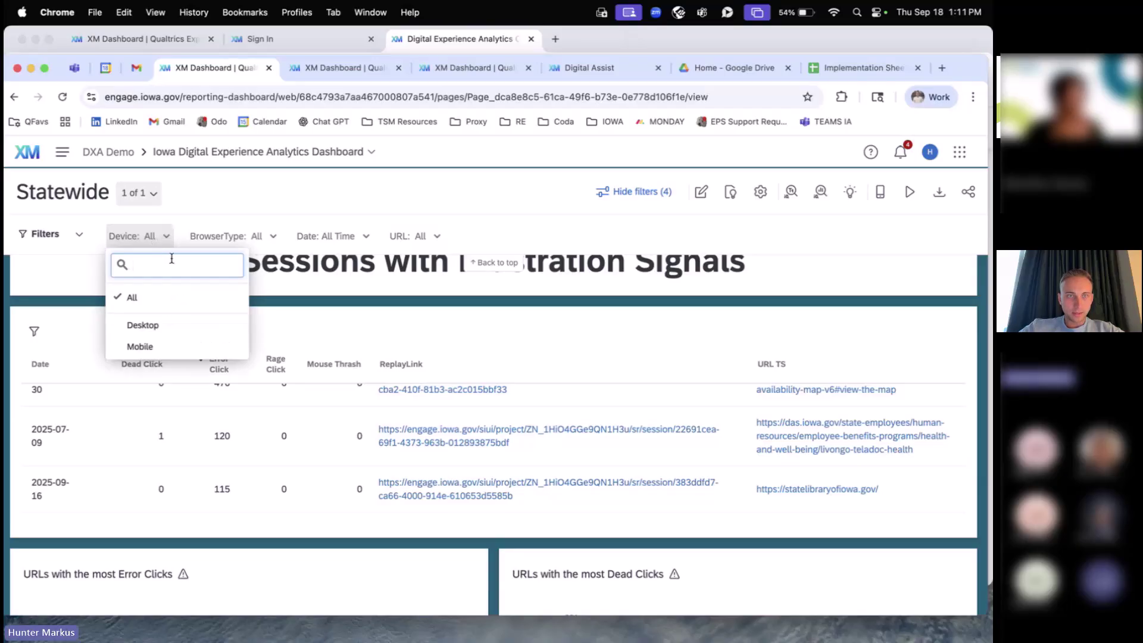
click(146, 324)
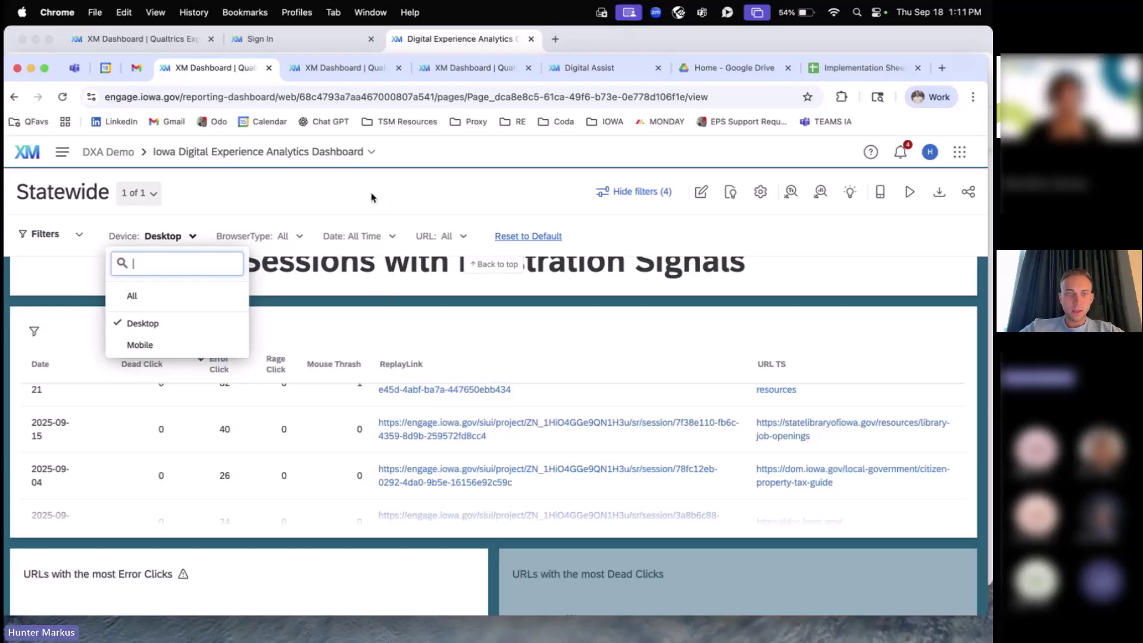
click(372, 196)
scroll(332, 415, up, 1)
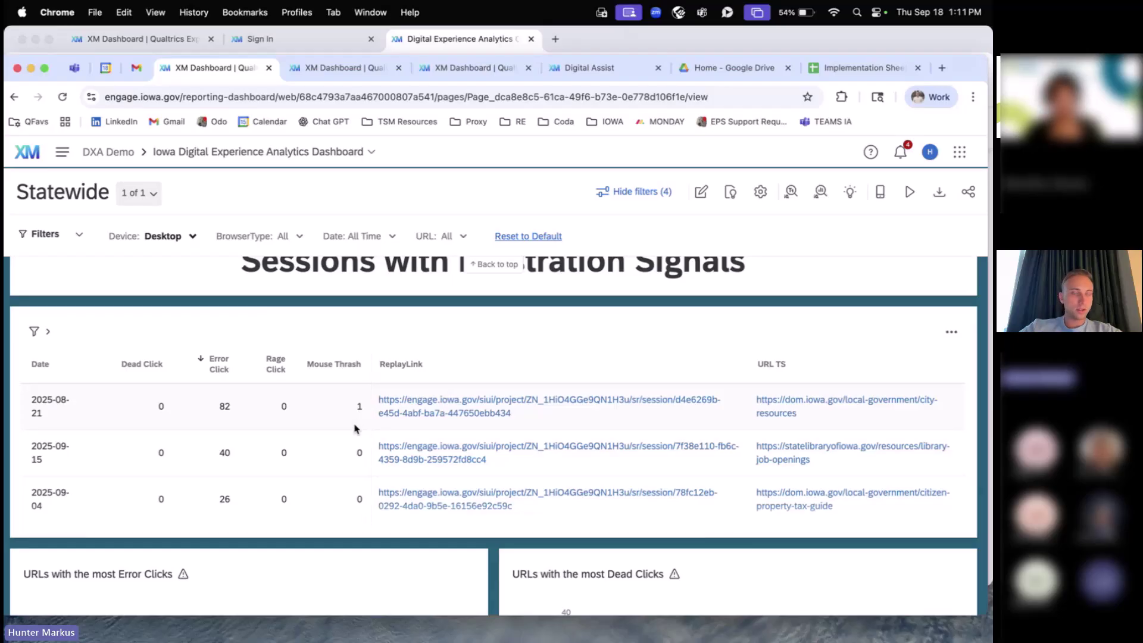
Step: Open the replay of the 2025-08-21 dom.iowa.gov city resources session, skip ahead in it and pause at 04:39
click(453, 404)
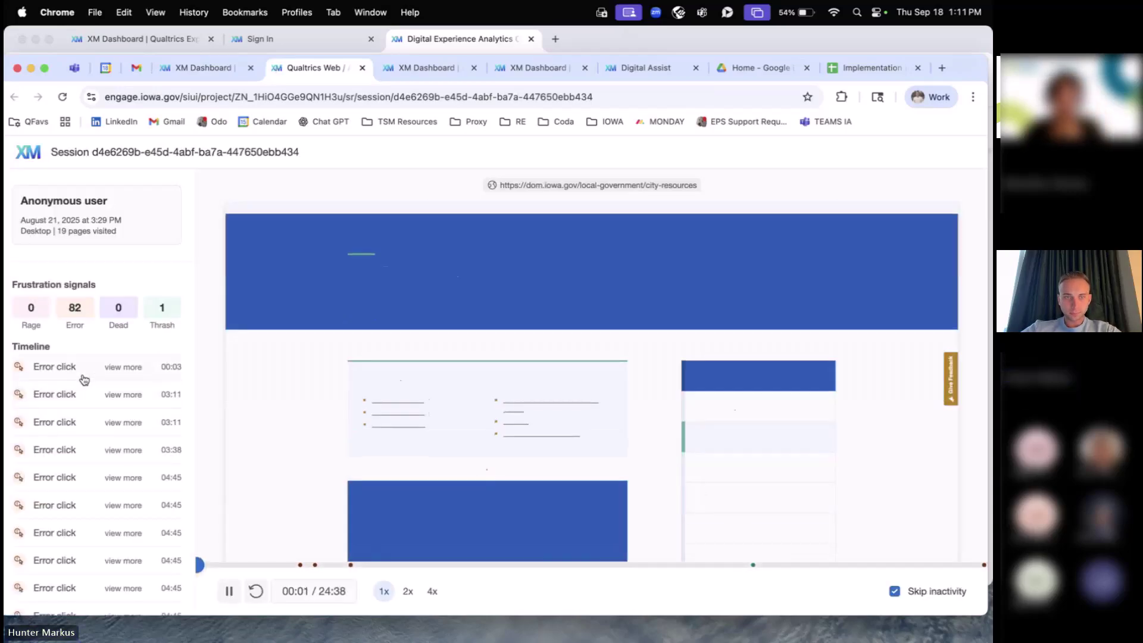
click(292, 564)
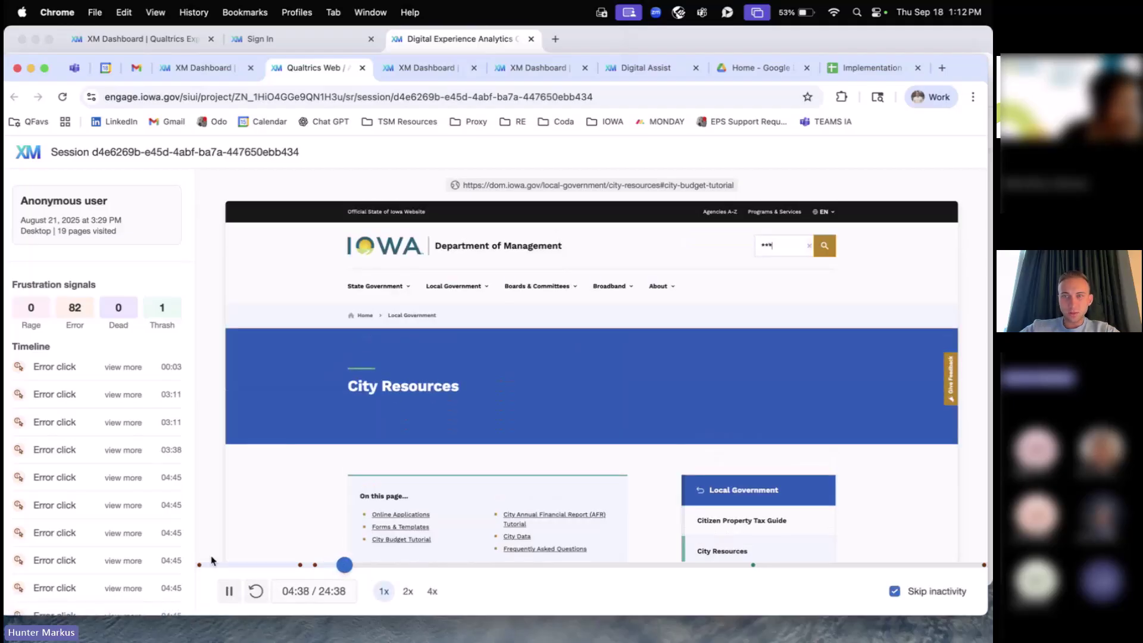
click(229, 586)
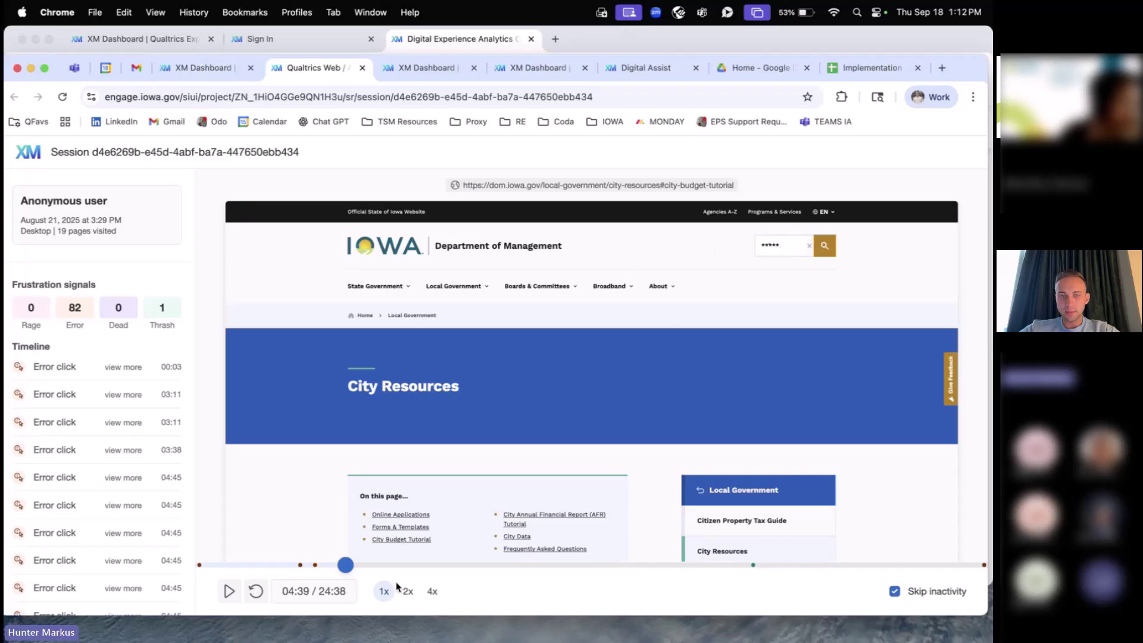
Step: Resume the city resources replay and skip ahead to the Mouse Thrash marker at about 17:14
key(space)
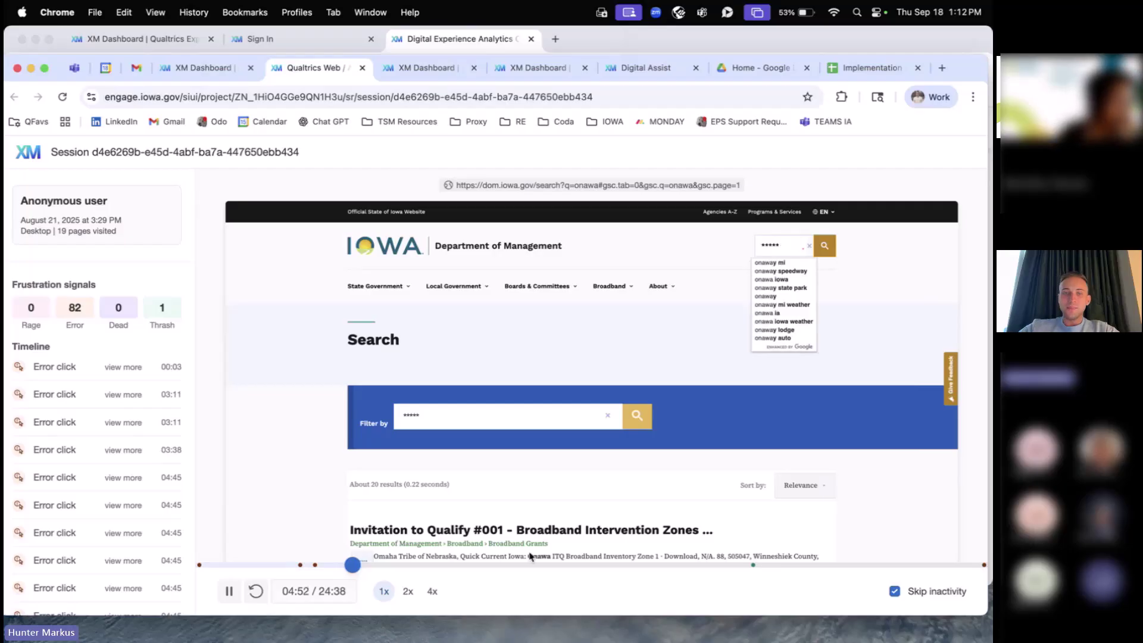
click(352, 565)
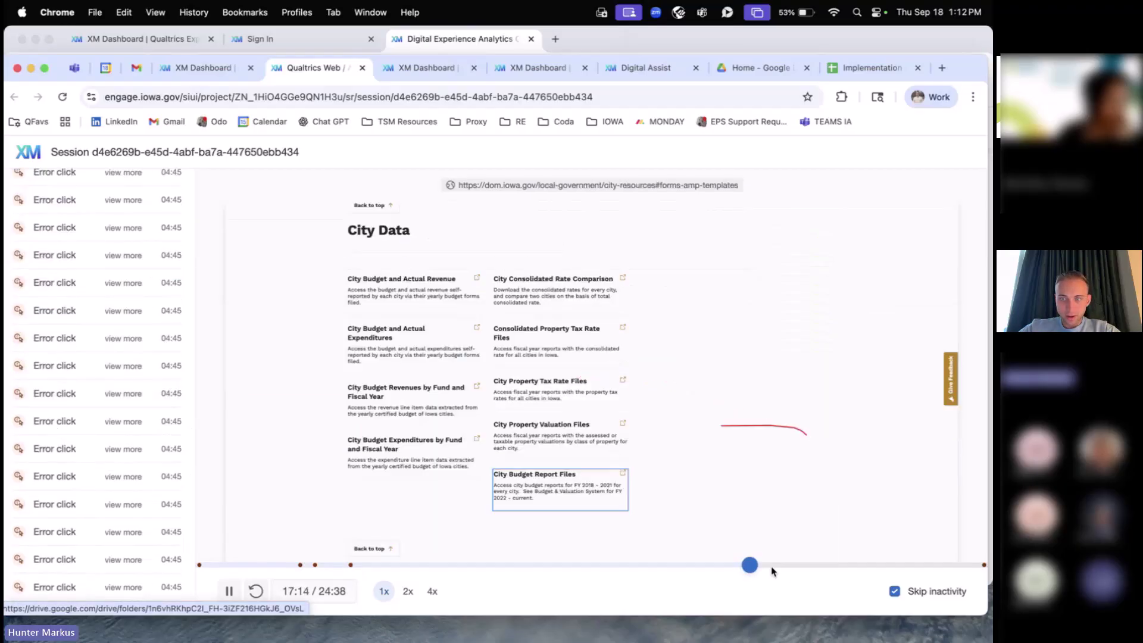
drag(748, 566, 751, 571)
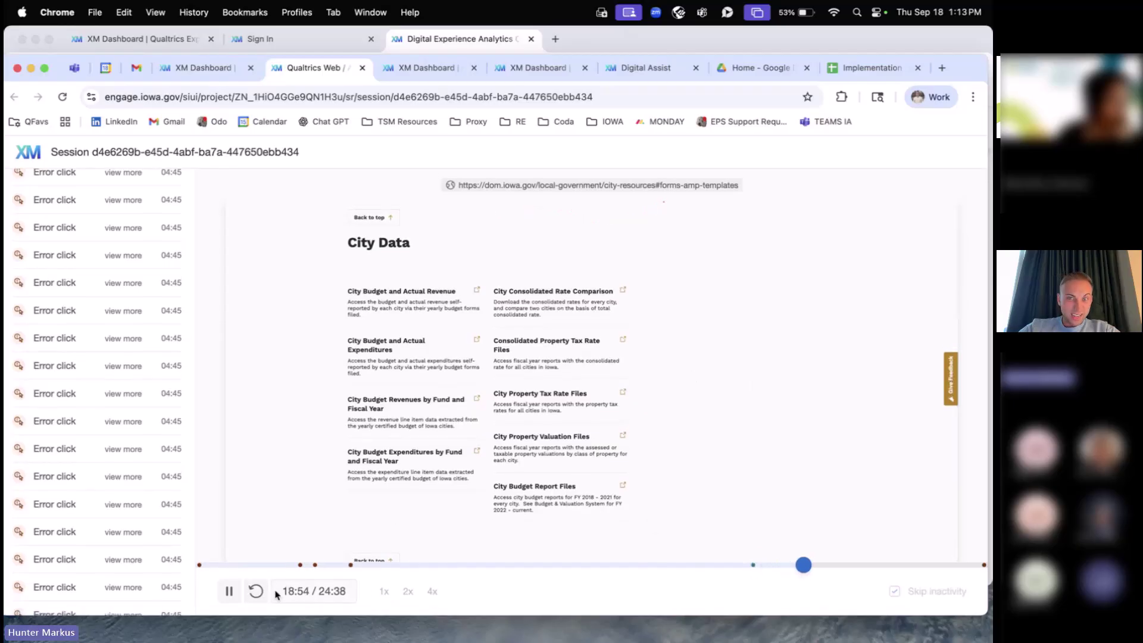
Step: Return to the session's frustration signal summary, pause the city resources replay and close it
scroll(146, 315, up, 10)
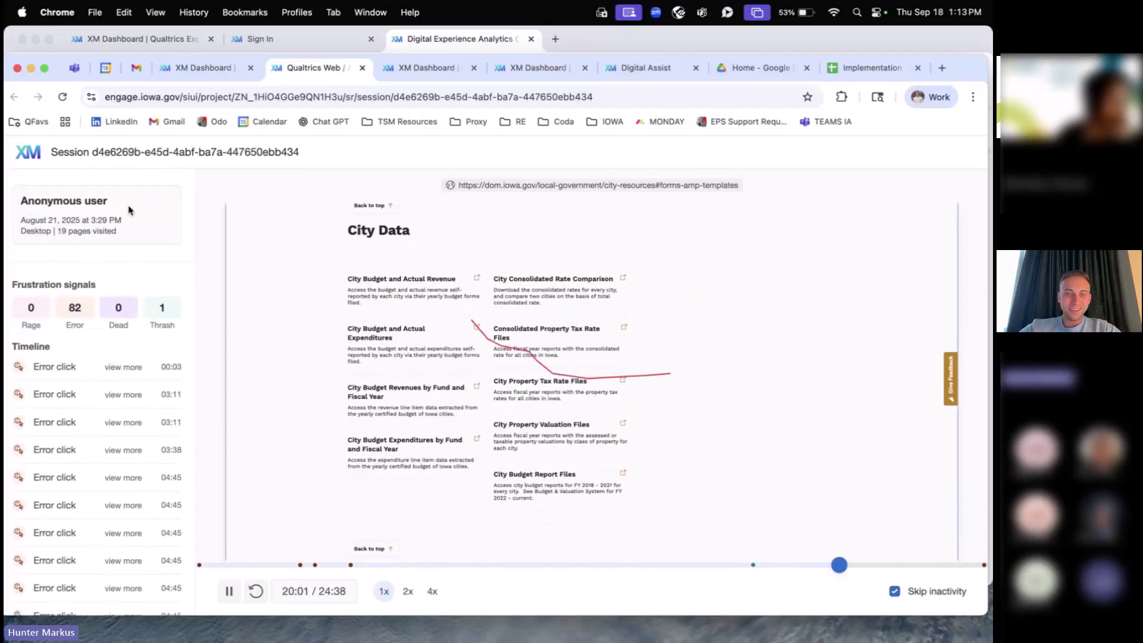
click(230, 592)
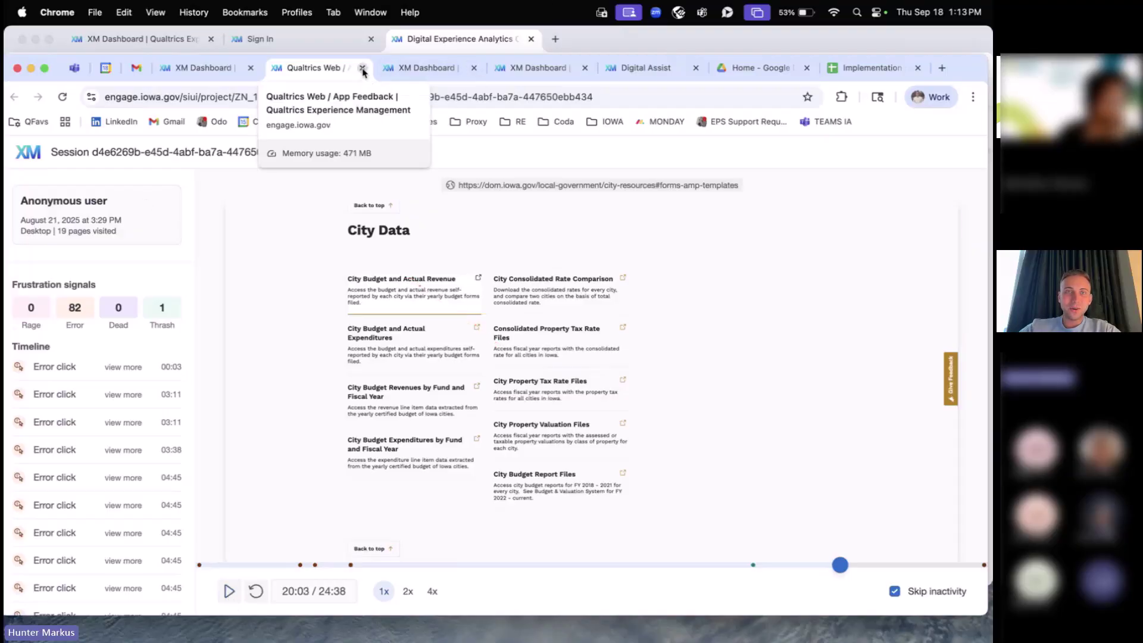
click(362, 69)
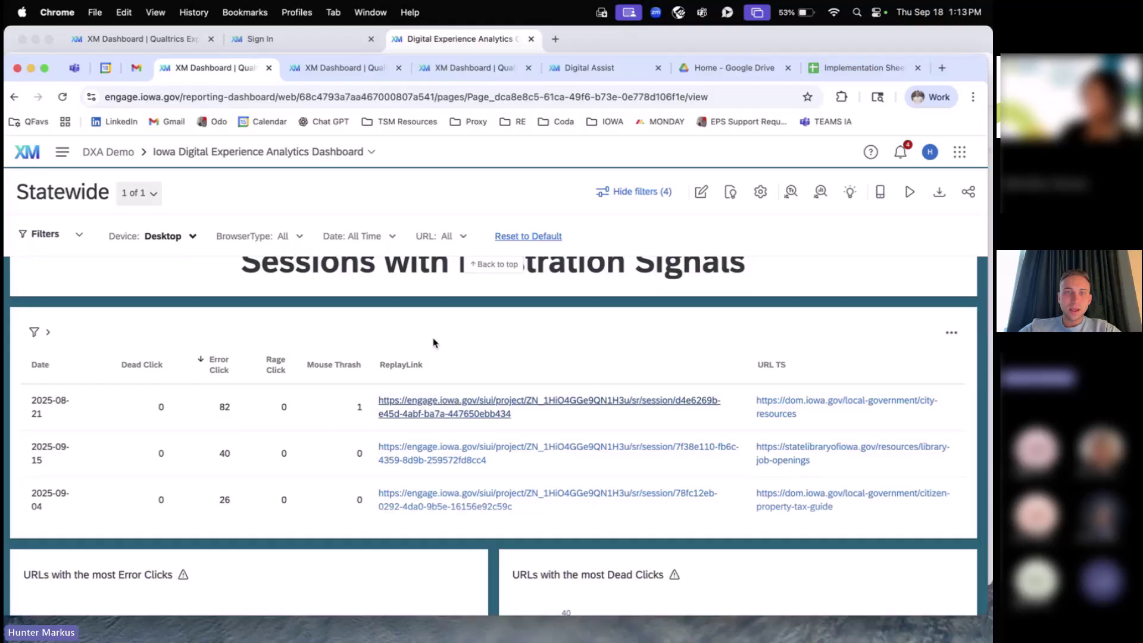
Step: Check the available choices in the Statewide page's Device and BrowserType filters
scroll(433, 343, down, 1)
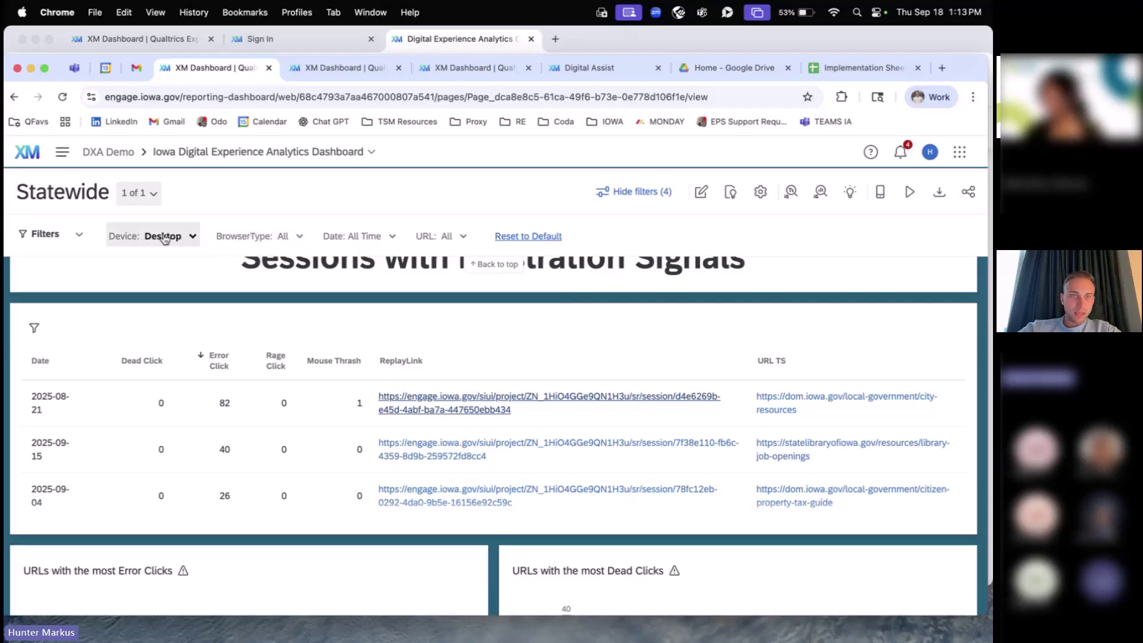
click(186, 236)
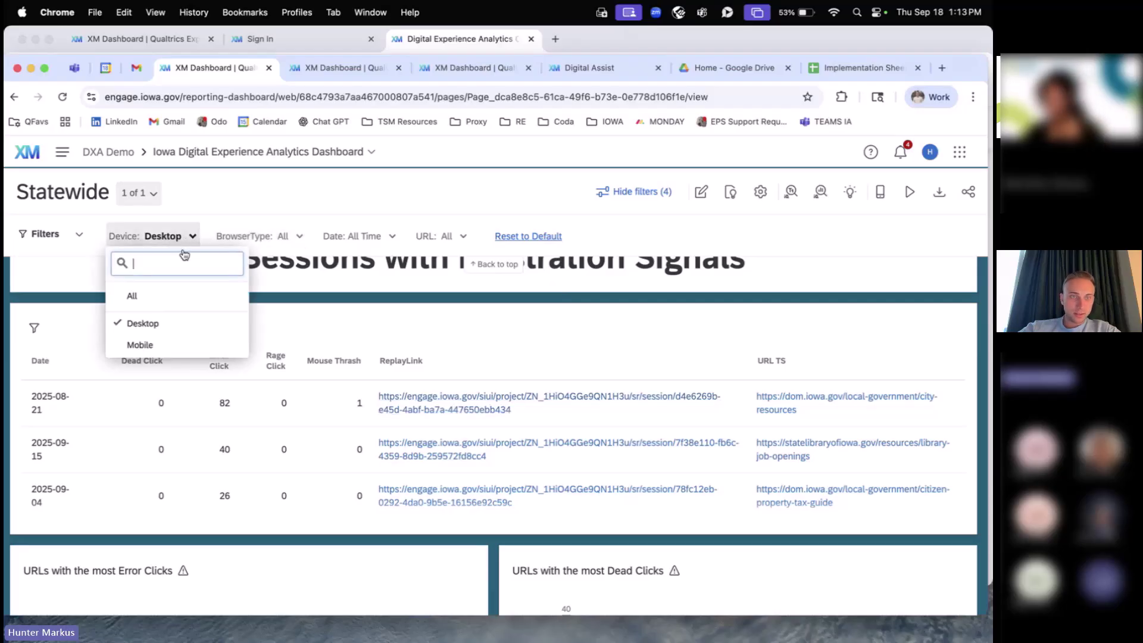
click(282, 237)
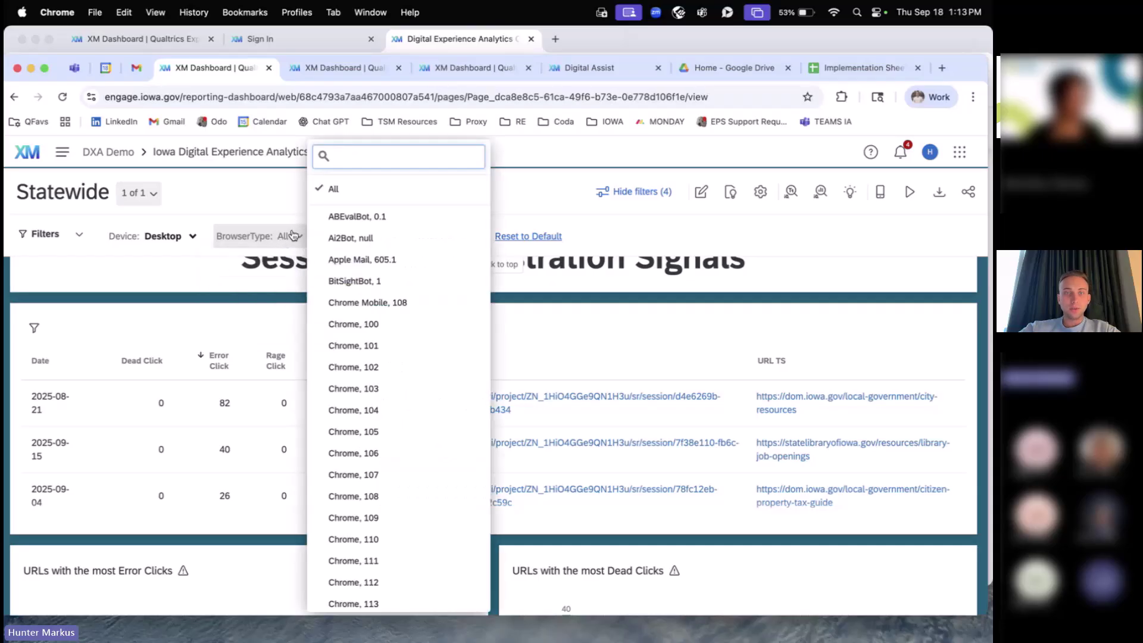
scroll(380, 325, down, 5)
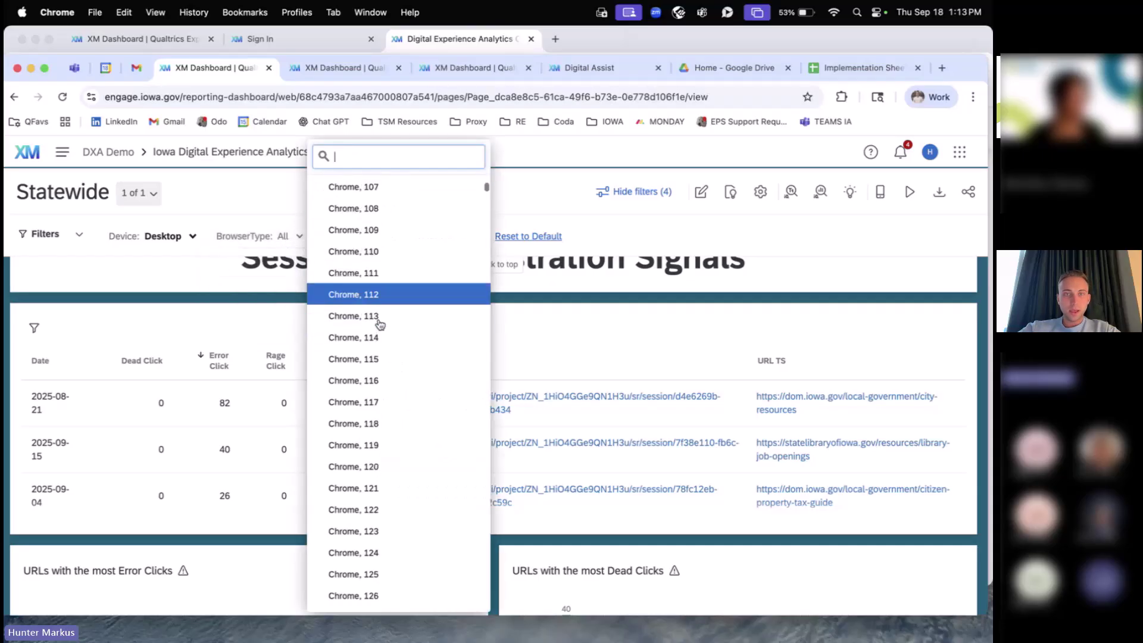
click(216, 404)
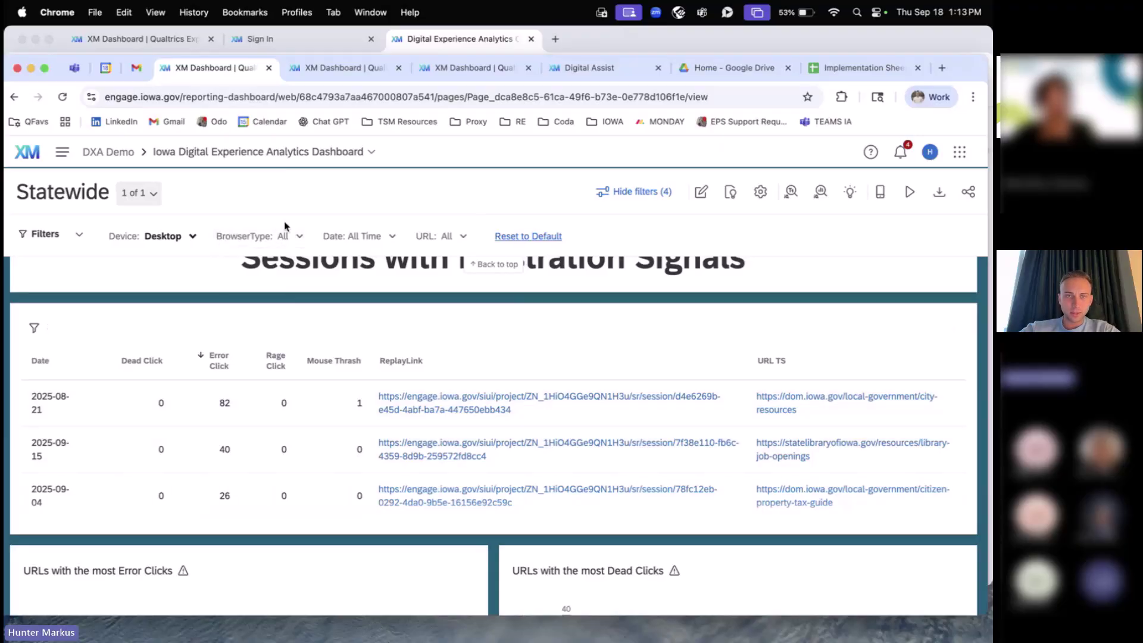
Step: Browse the BrowserType filter's full list of browser versions, from Chrome through Firefox, Safari and Samsung Internet, and close it
click(297, 239)
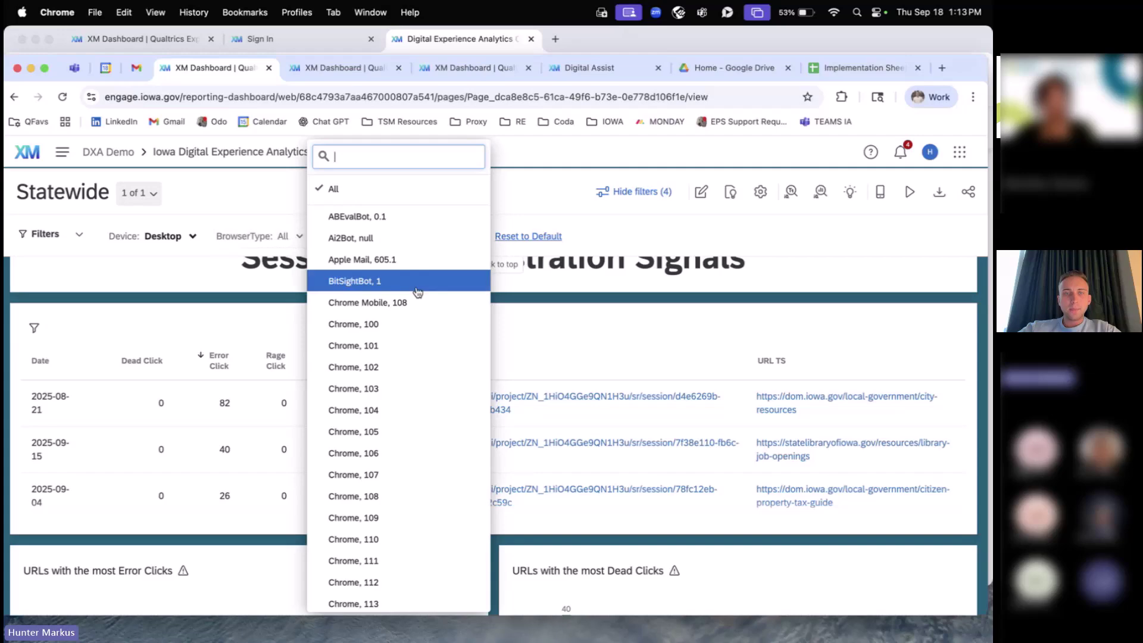
scroll(421, 372, down, 2)
scroll(422, 379, down, 15)
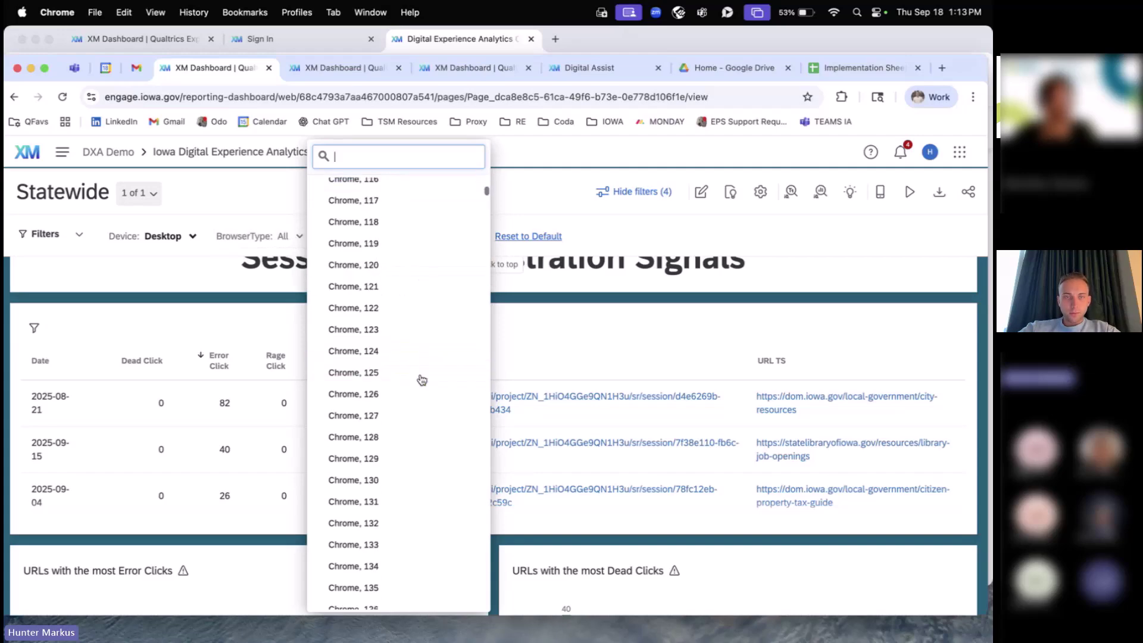
scroll(422, 380, down, 10)
scroll(421, 380, up, 20)
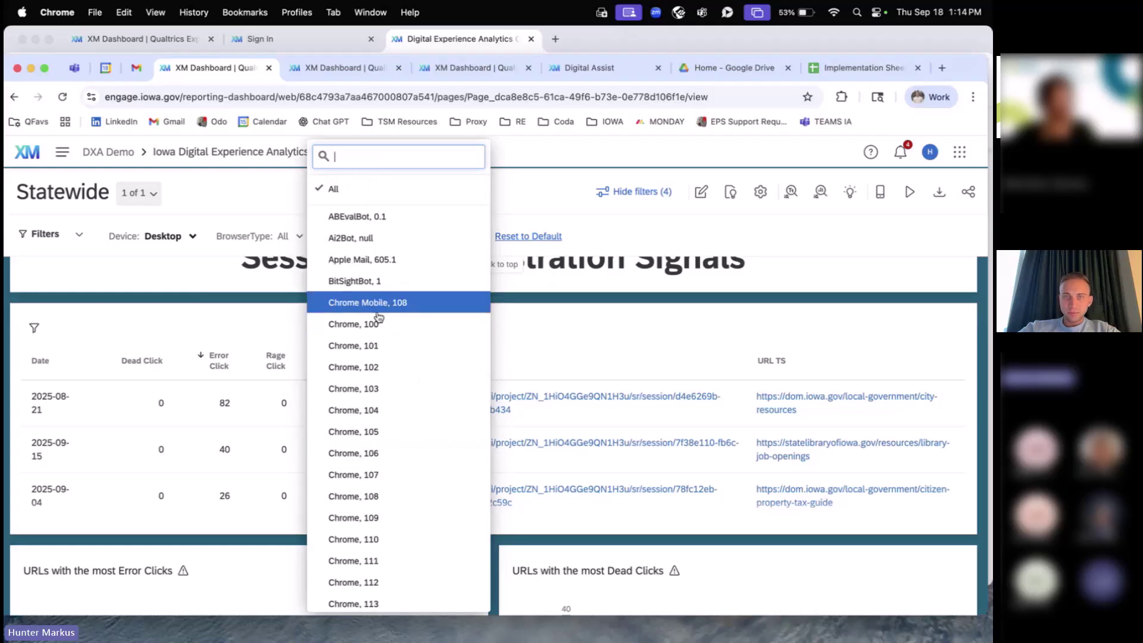
scroll(364, 432, down, 20)
scroll(364, 431, down, 1)
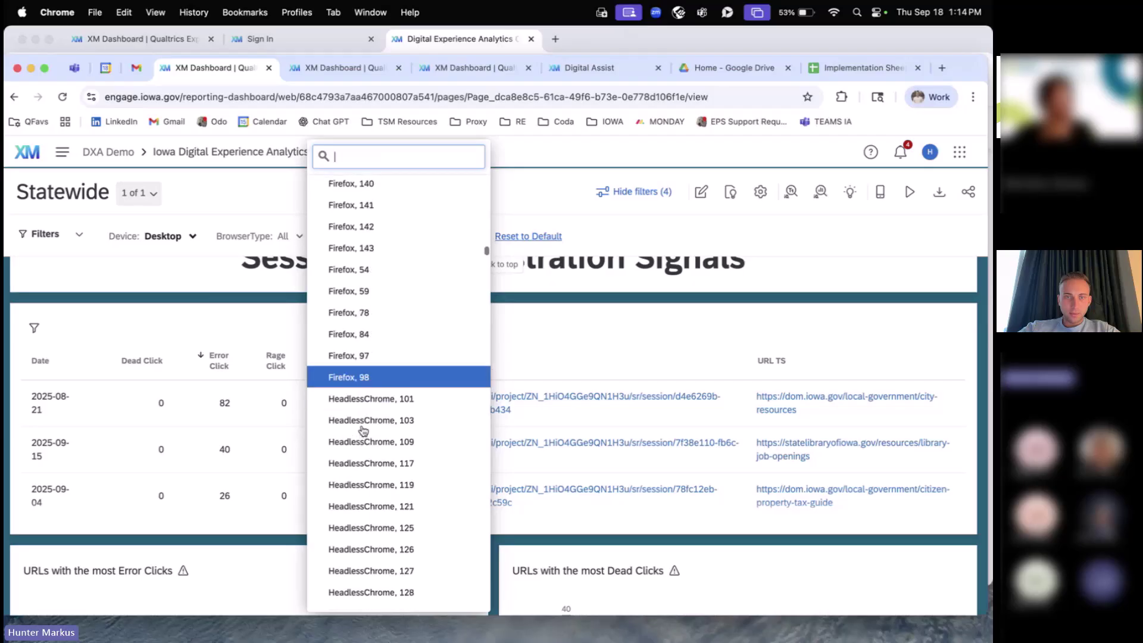
scroll(377, 438, down, 9)
scroll(382, 450, down, 15)
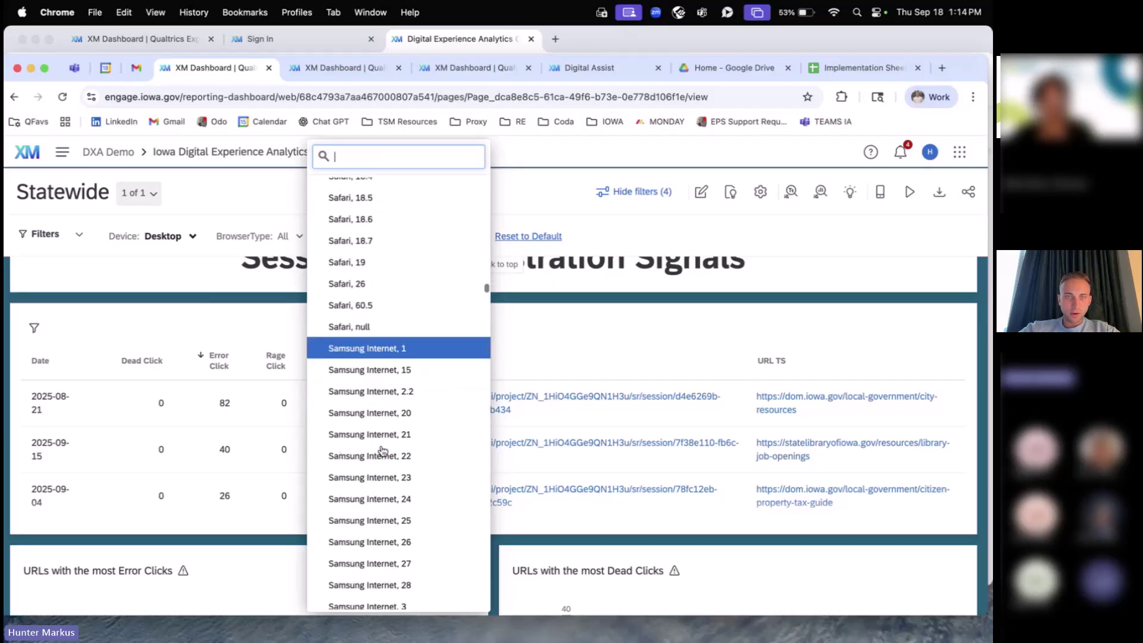
scroll(383, 451, down, 2)
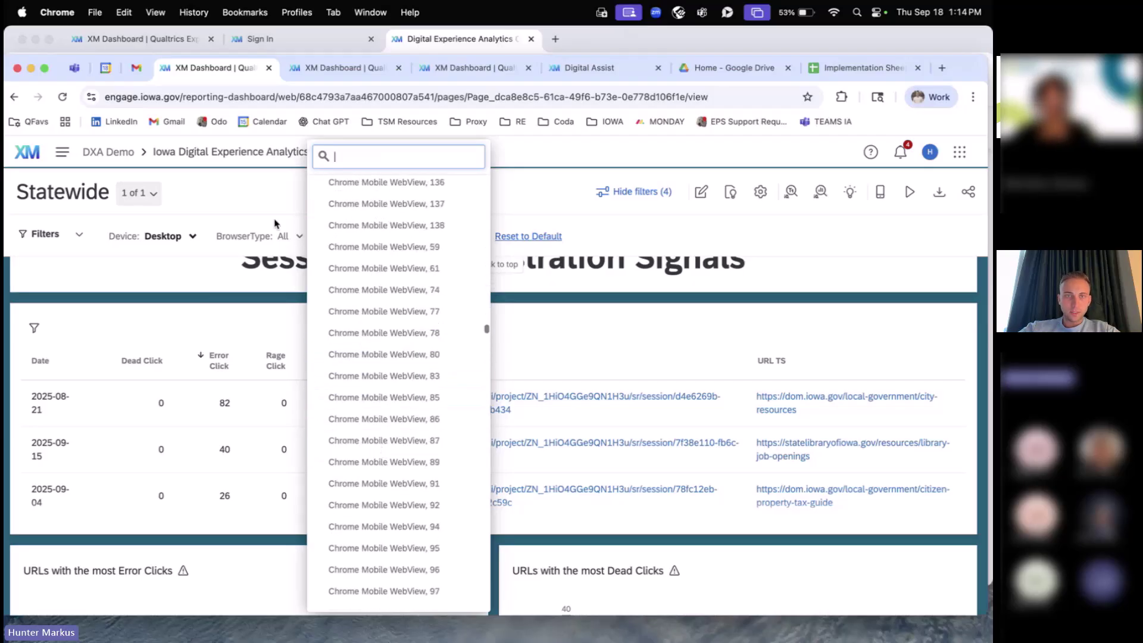
click(227, 198)
Step: Set the Statewide page's Device filter back to All
click(178, 236)
click(134, 298)
click(405, 214)
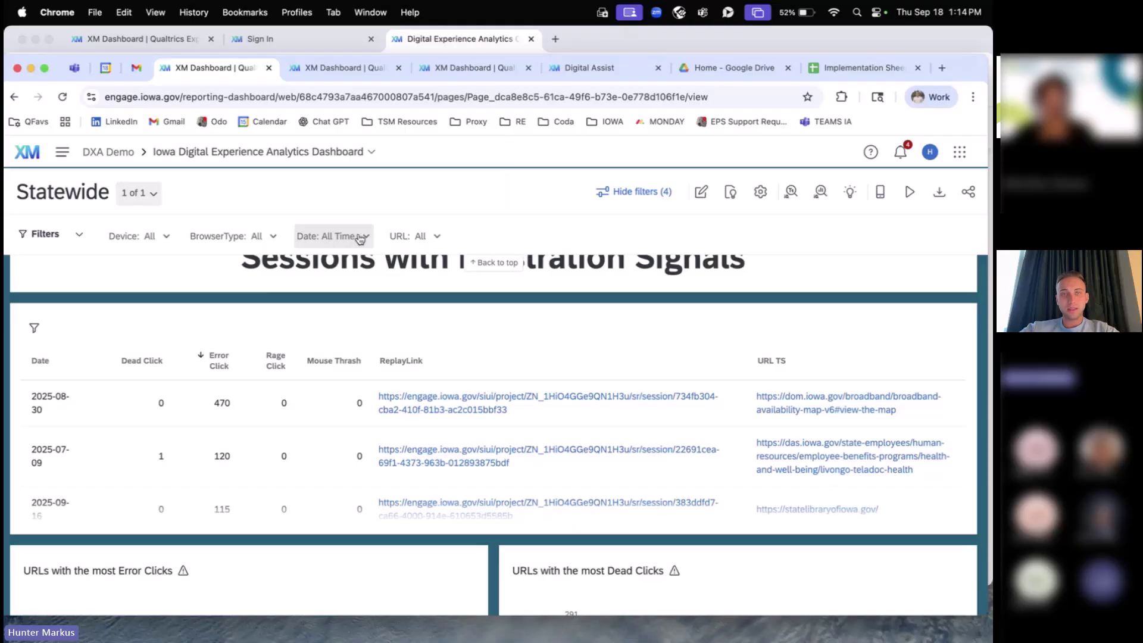
Step: View the Date filter's range options and the URL filter's page list, leaving both unchanged
click(347, 239)
click(305, 297)
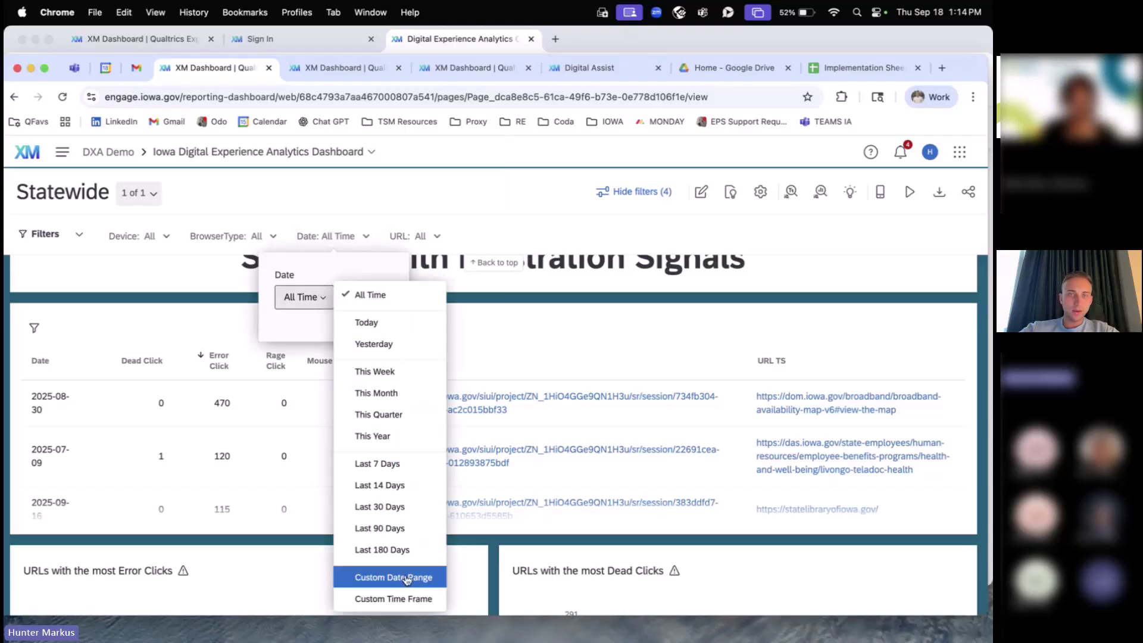
click(366, 200)
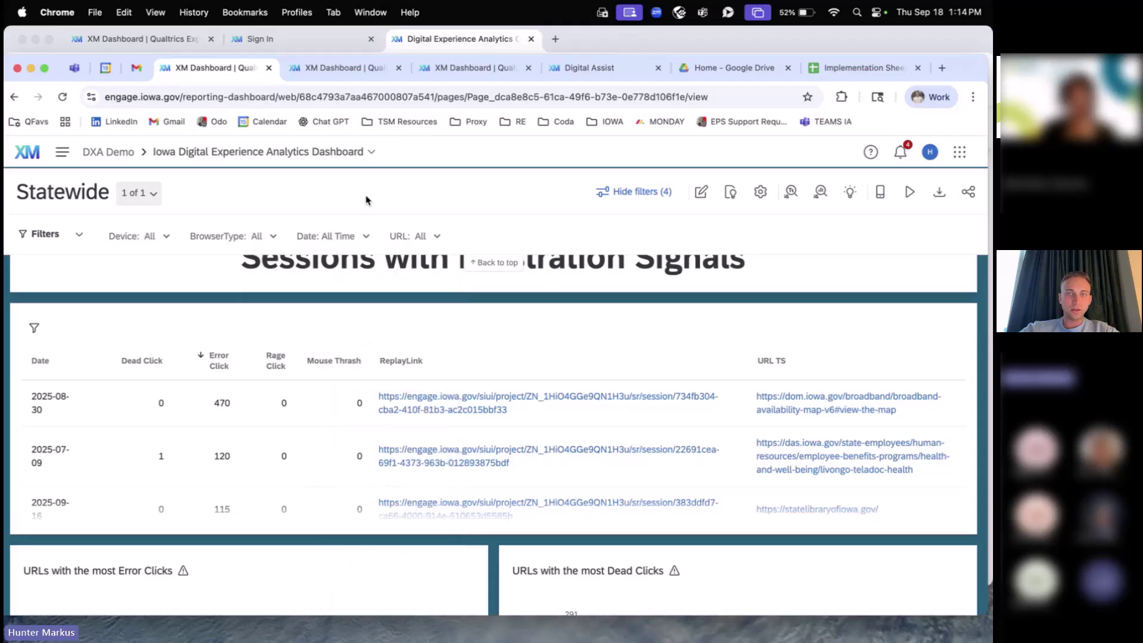
click(429, 238)
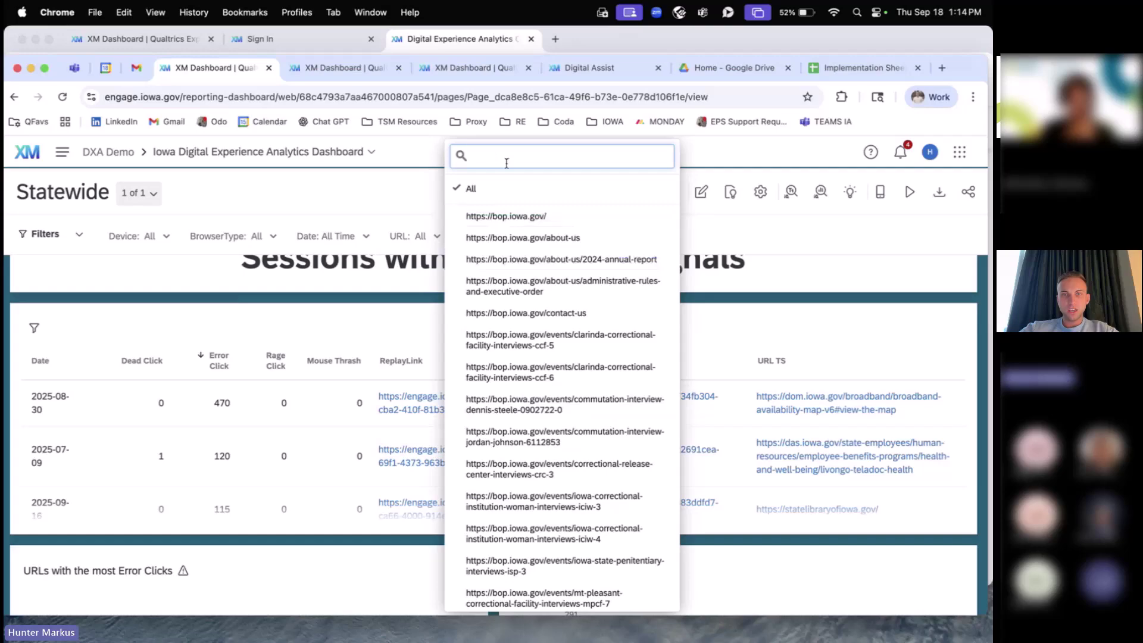
click(402, 202)
Step: Review the frustration URL charts, Top 10 Error Click Messages, Visitor Statistics and Traffic by Day on the Statewide page
scroll(514, 347, down, 5)
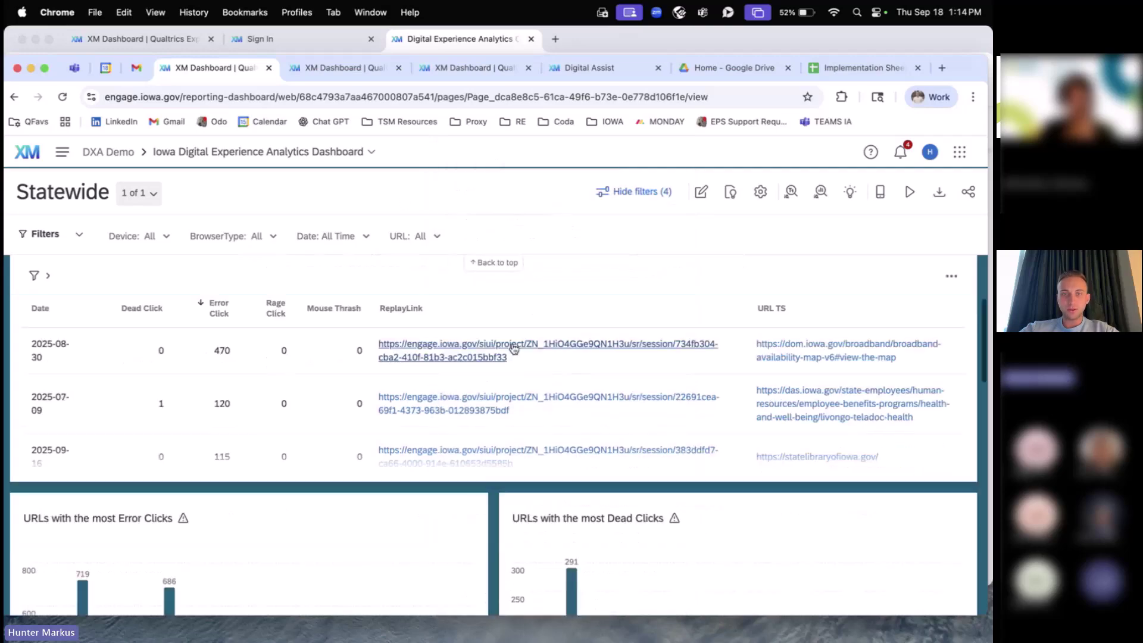
scroll(513, 347, down, 10)
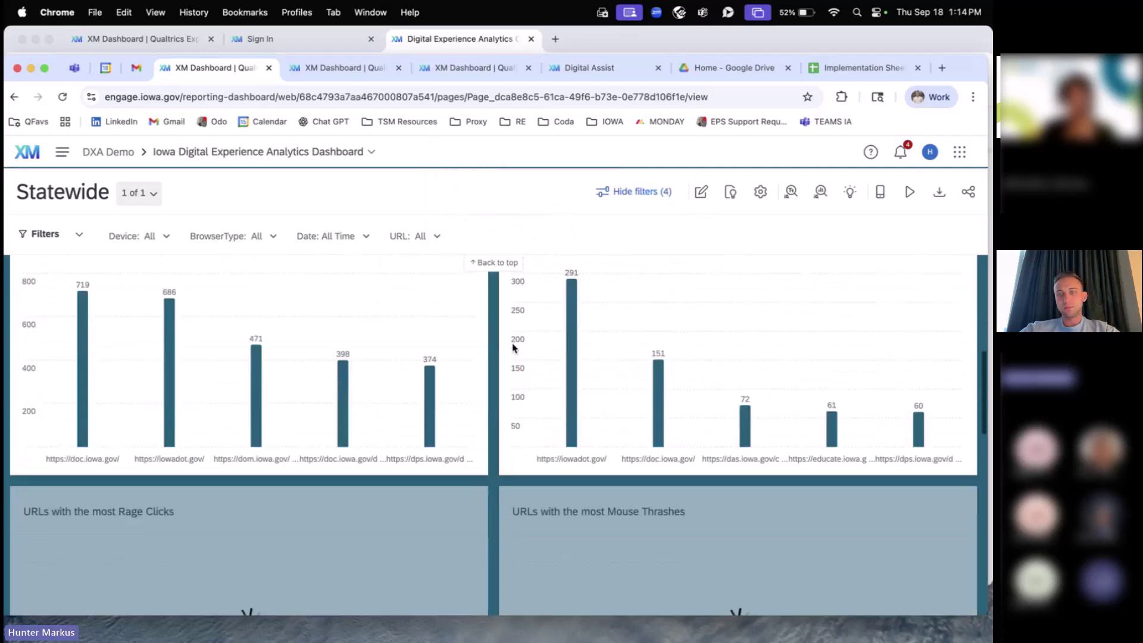
scroll(513, 347, down, 5)
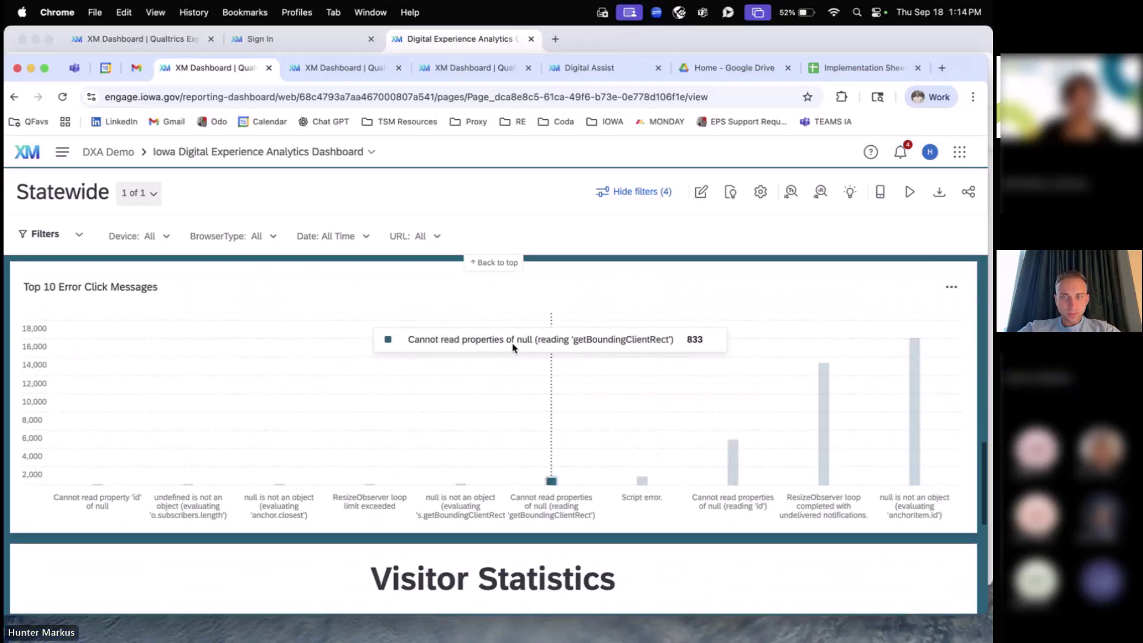
scroll(513, 347, up, 1)
scroll(513, 348, down, 1)
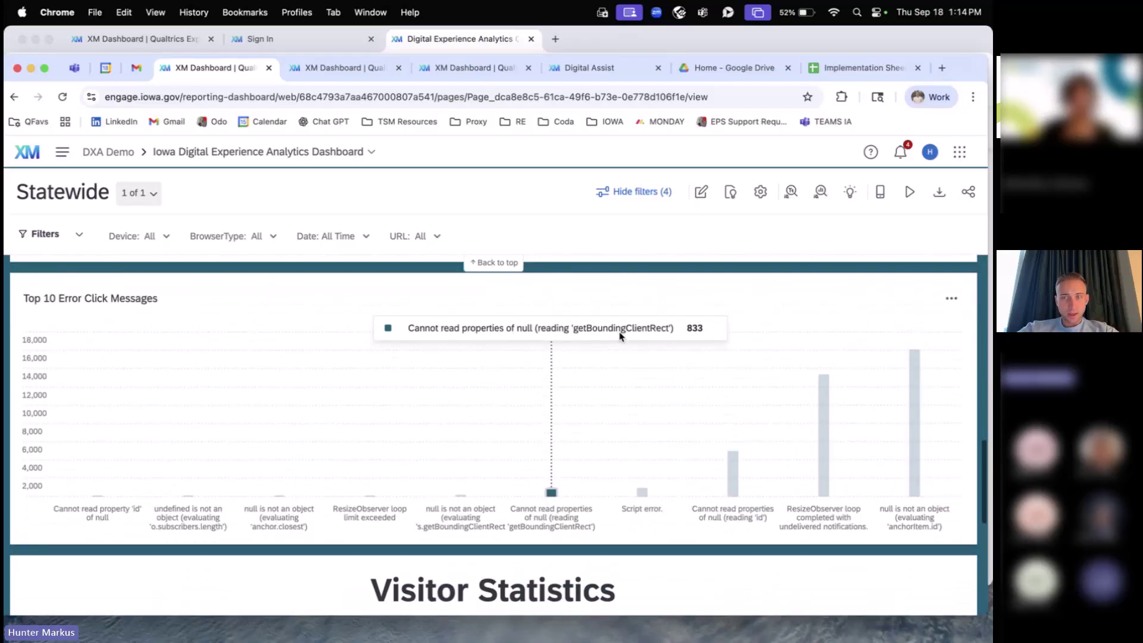
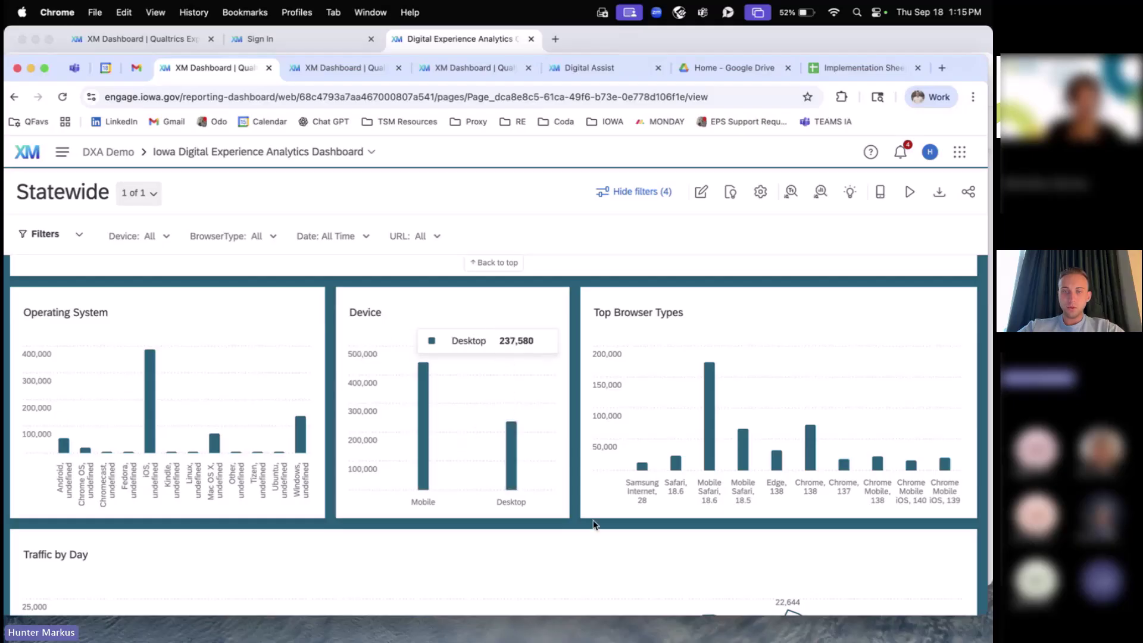
scroll(564, 520, down, 2)
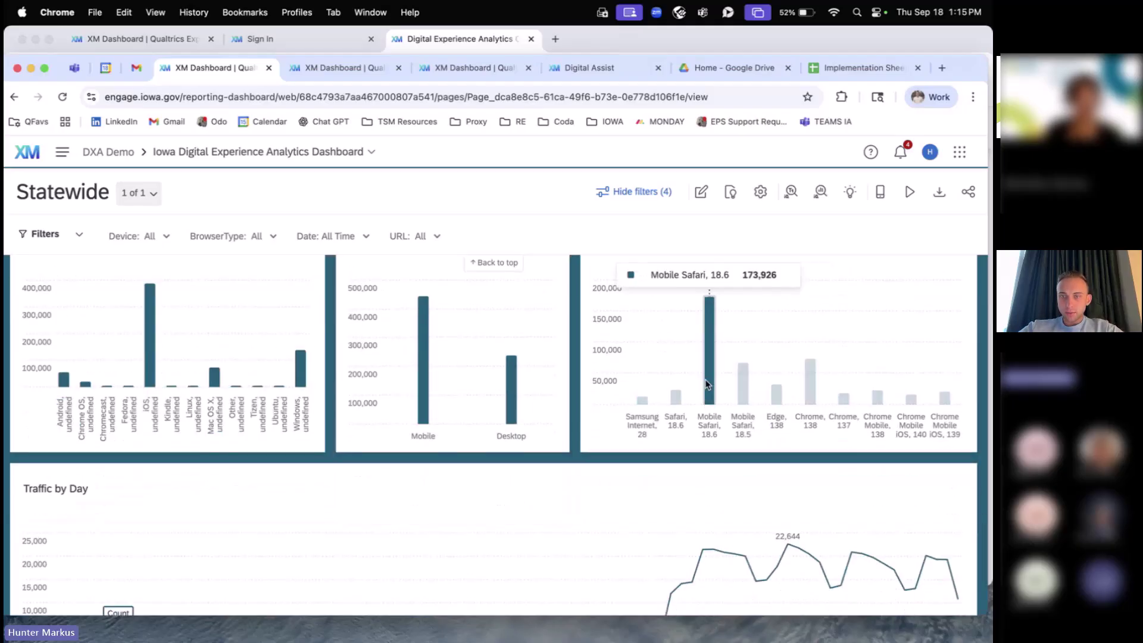
scroll(709, 464, down, 3)
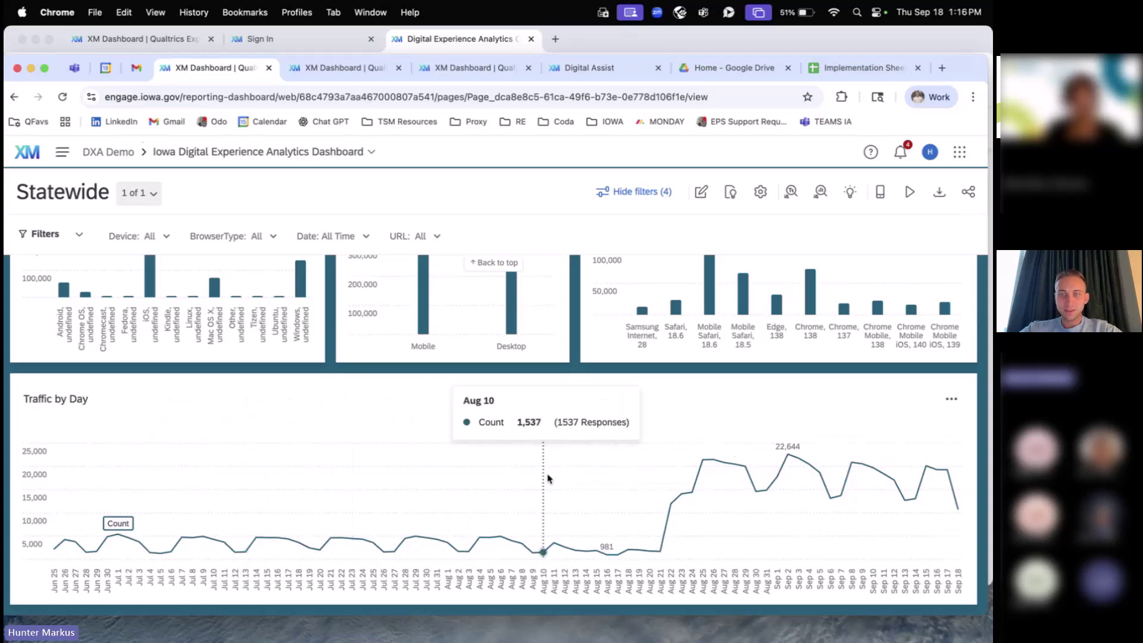
Step: Return to the list of dashboards and open the Iowa Online Feedback Dashboard
scroll(552, 320, up, 3)
click(550, 320)
scroll(551, 322, up, 3)
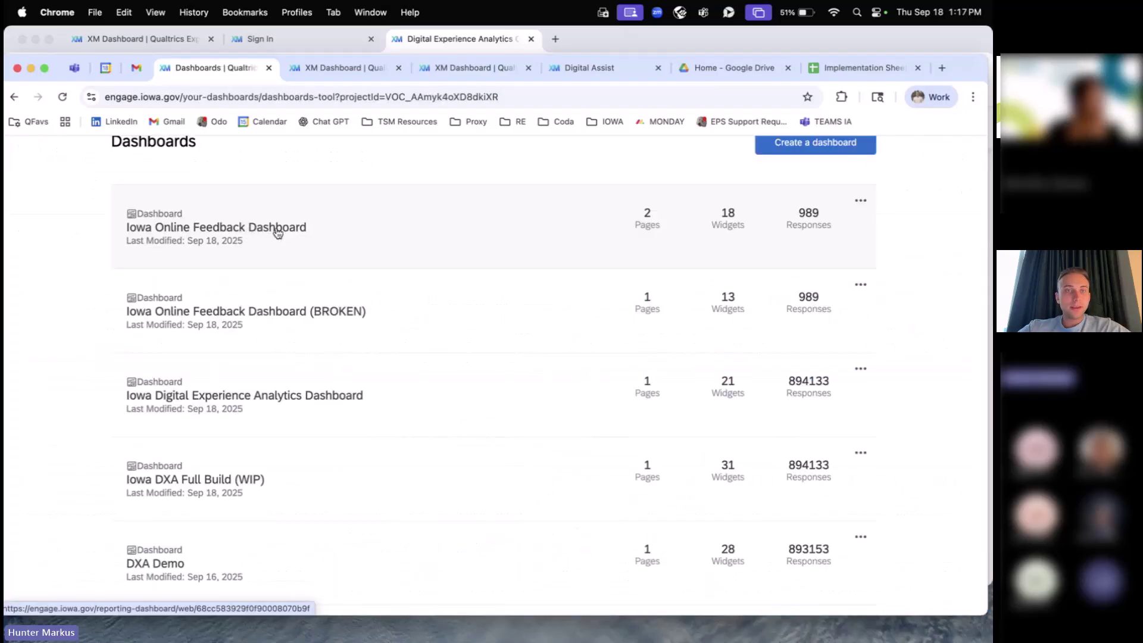
click(276, 231)
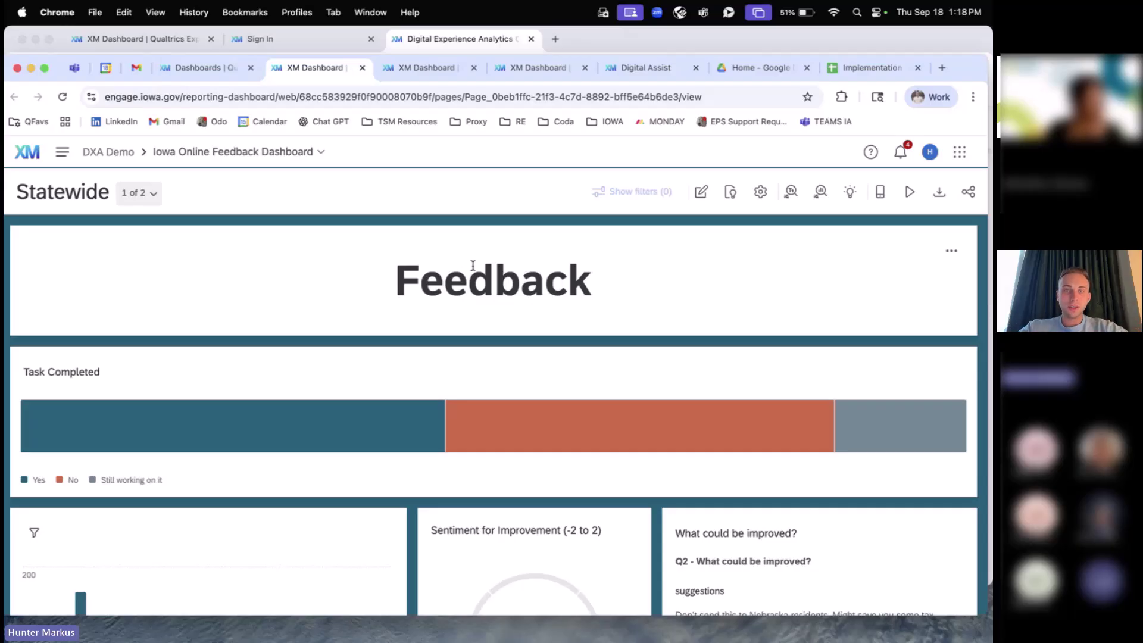
Step: Examine the Task Completed chart and the sentiment and improvement widgets on the feedback dashboard's Statewide page
scroll(331, 274, down, 3)
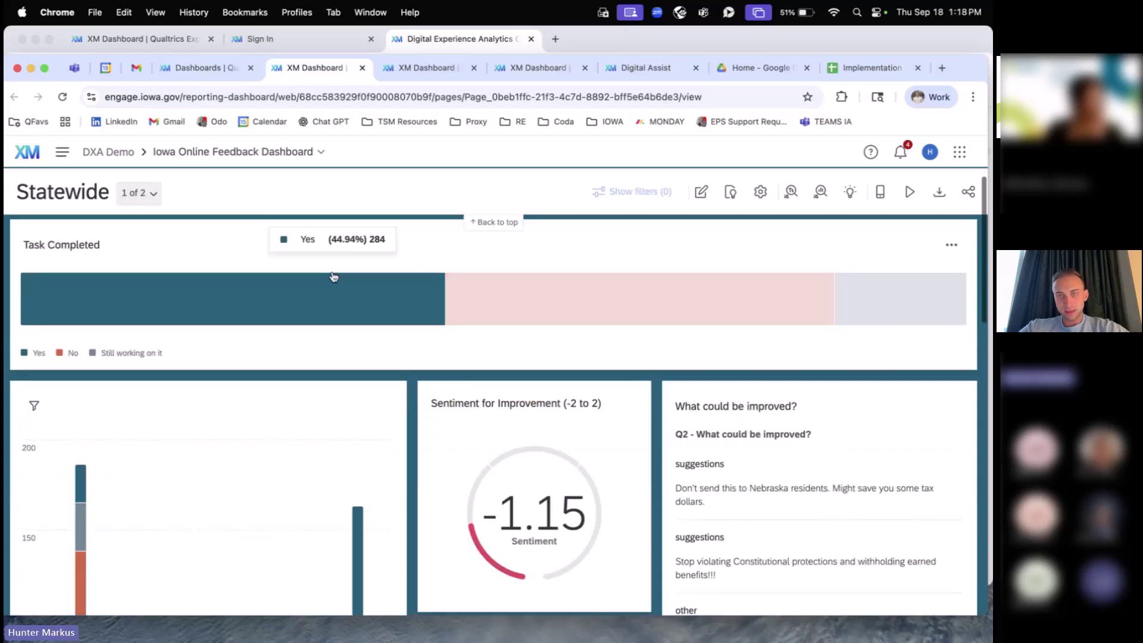
scroll(333, 276, up, 2)
scroll(332, 276, up, 1)
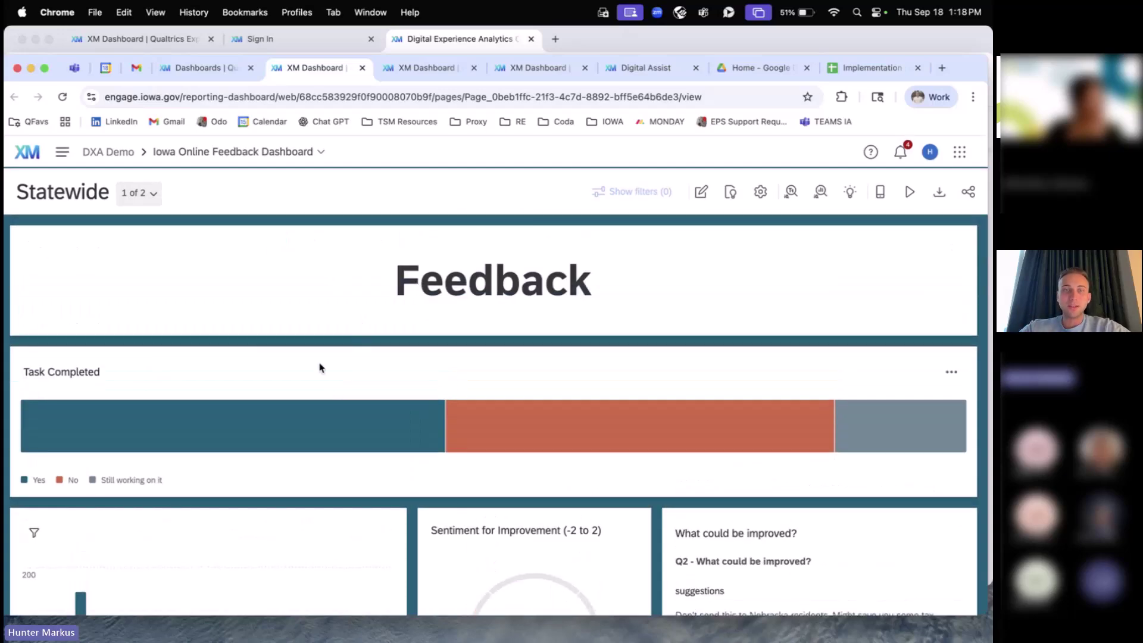
scroll(320, 367, down, 1)
scroll(319, 367, up, 1)
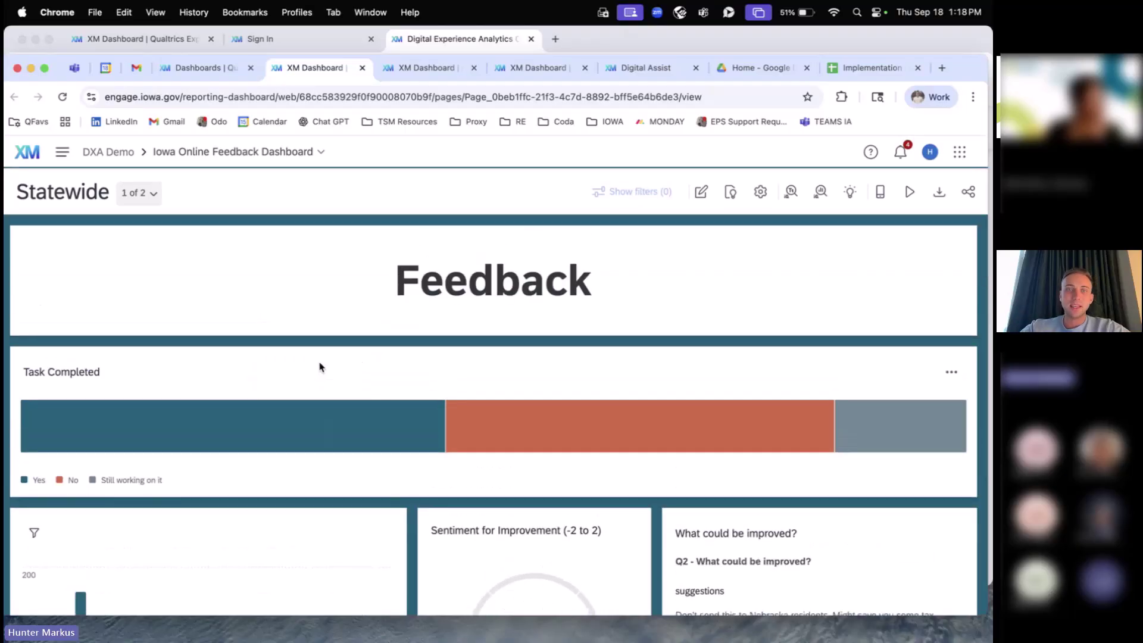
scroll(369, 336, down, 1)
scroll(377, 327, up, 1)
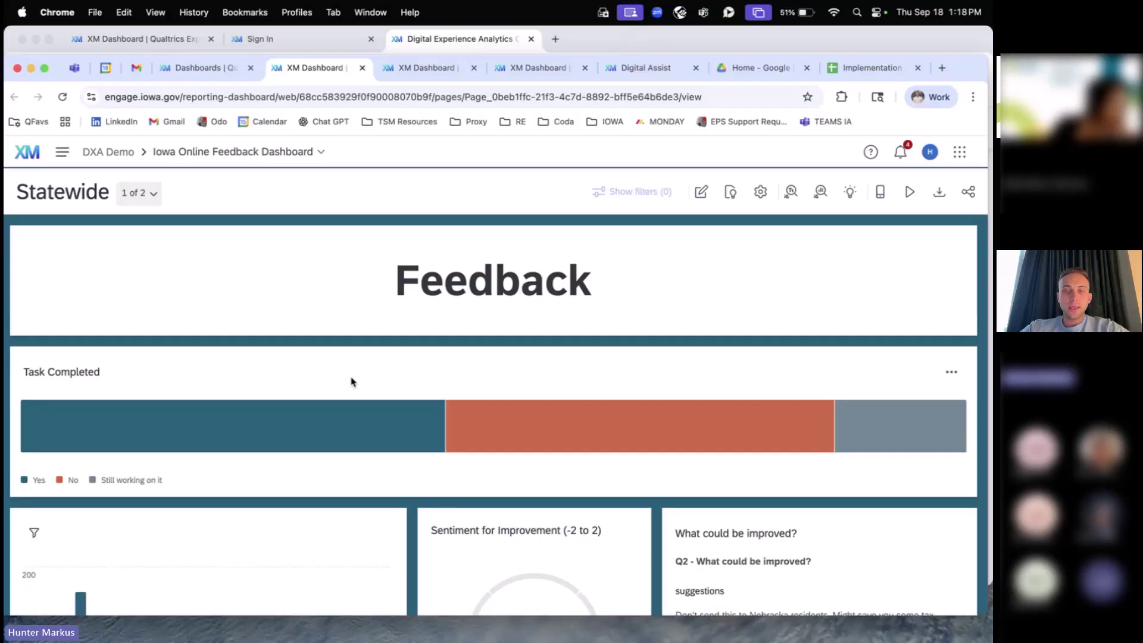
scroll(365, 377, down, 1)
scroll(420, 388, up, 1)
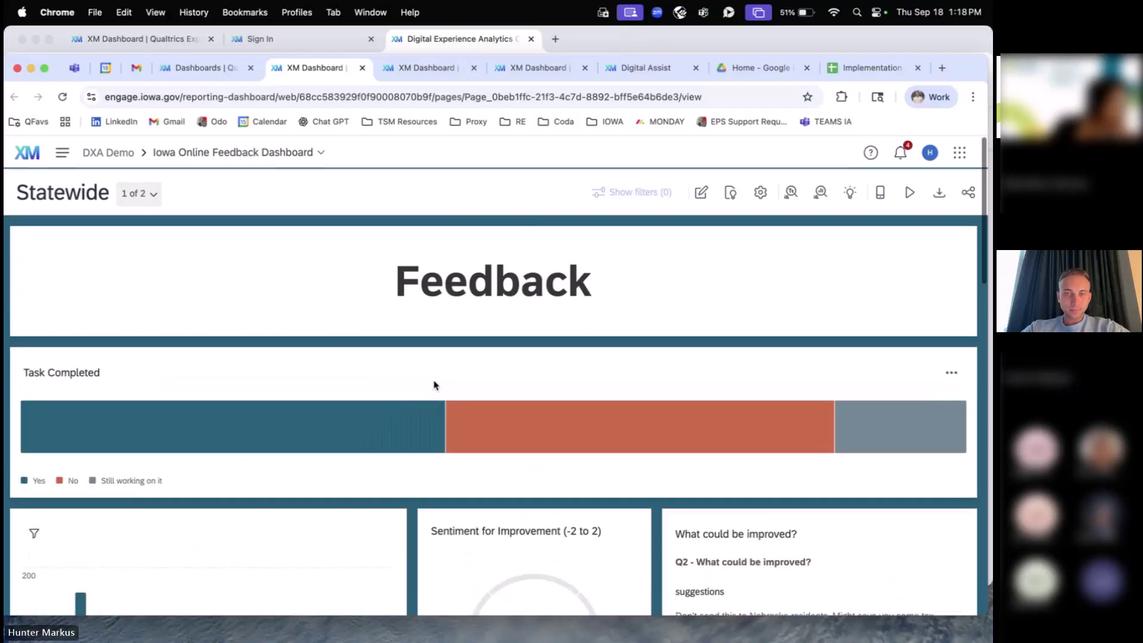
Step: Open the iowa.gov homepage in a new browser tab and bring its Give Feedback control into view
click(944, 69)
text(iowa.gov)
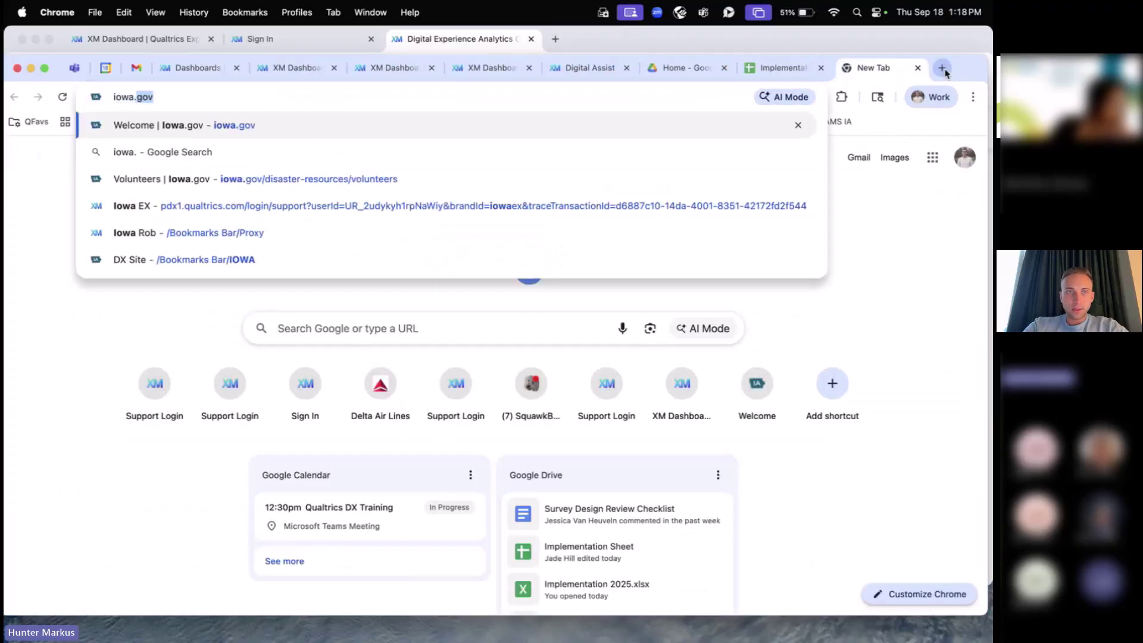
key(Return)
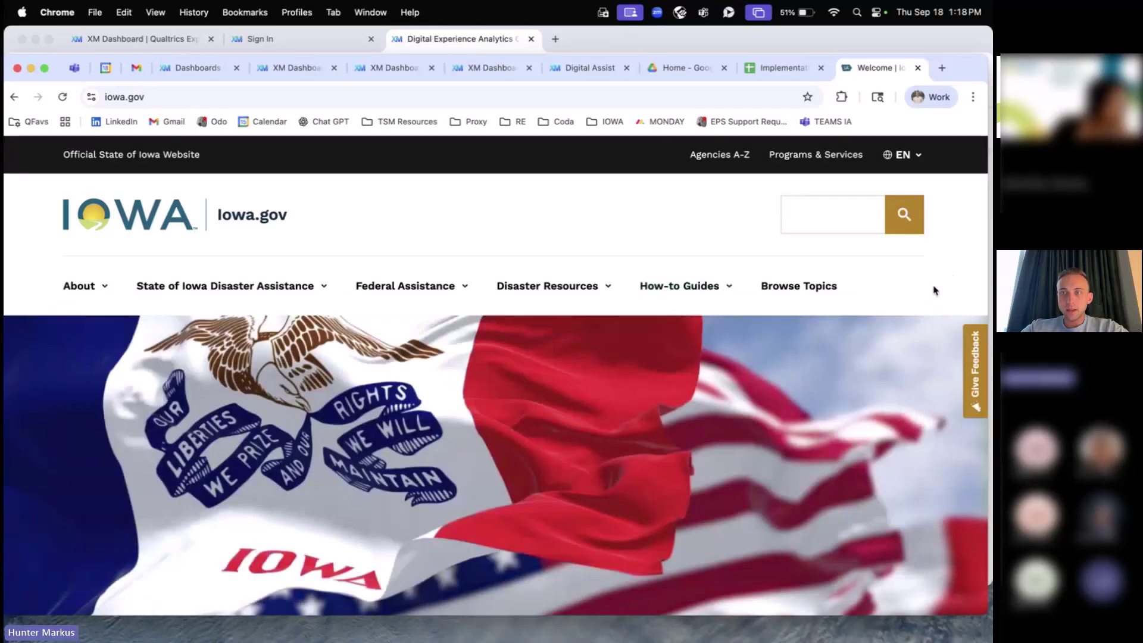
scroll(892, 296, down, 1)
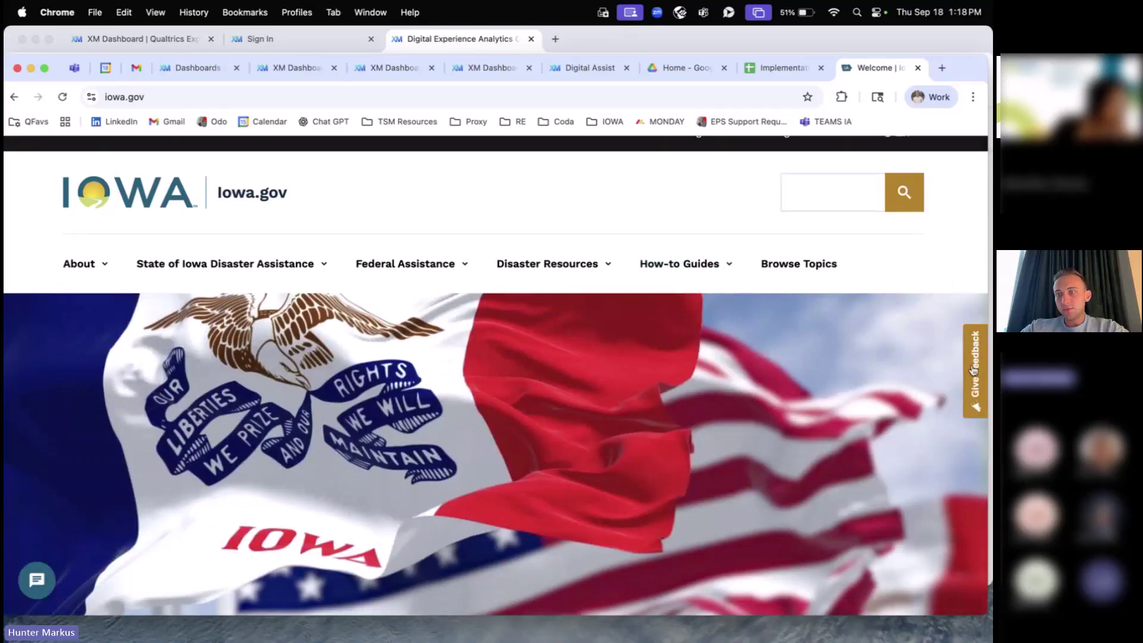
Step: Open the Give Feedback form on the iowa.gov homepage and rate the website experience 5 stars
click(974, 364)
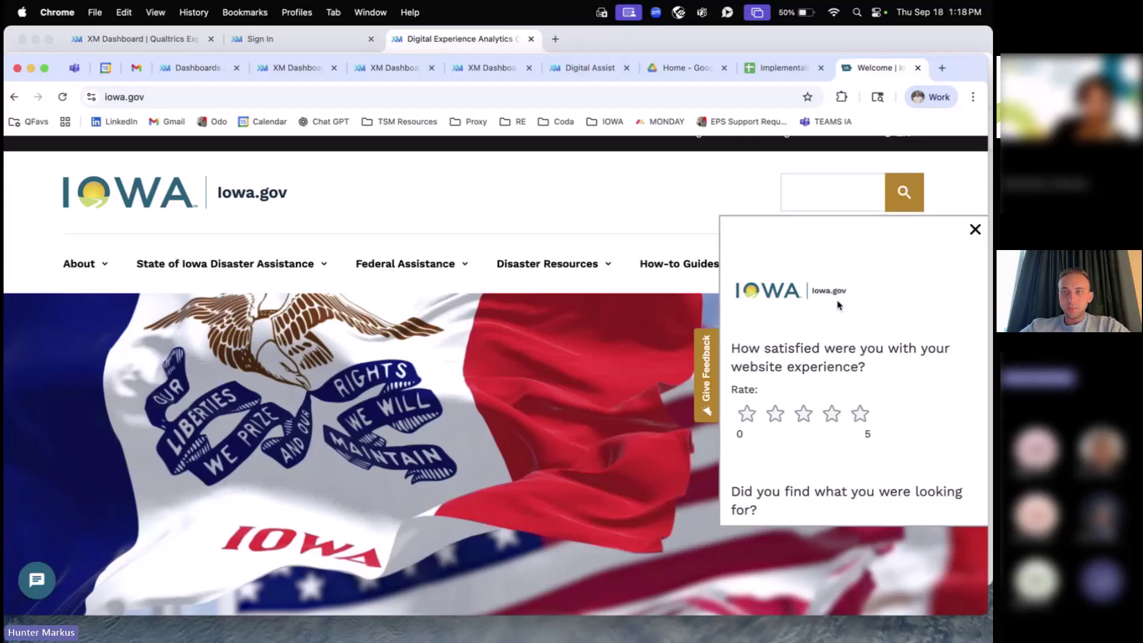
scroll(816, 310, down, 3)
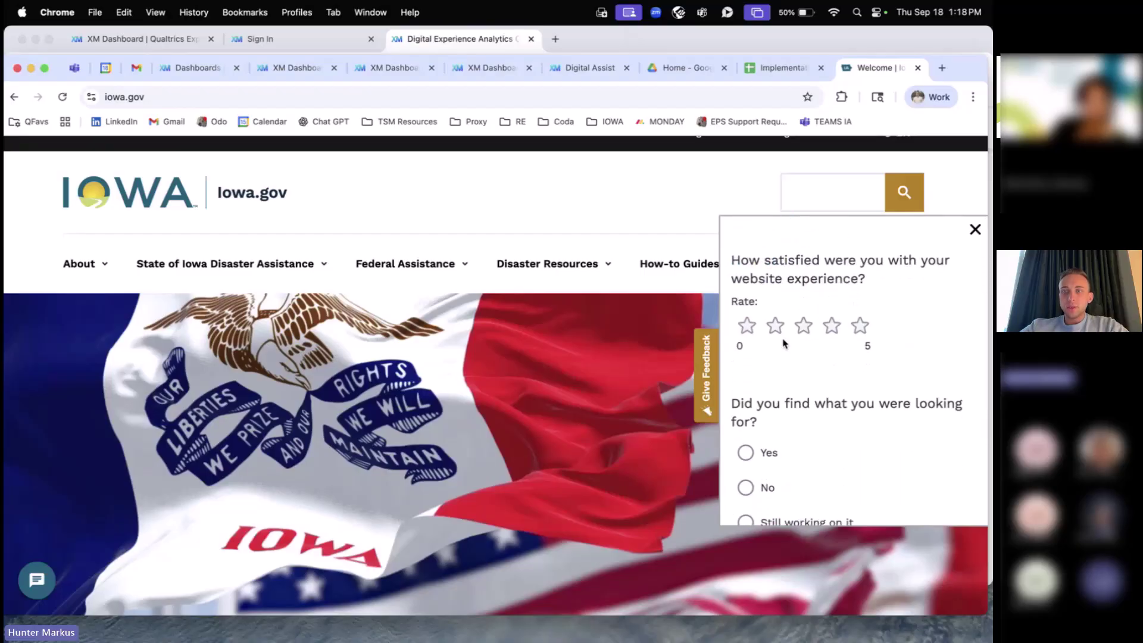
click(860, 326)
scroll(865, 350, down, 3)
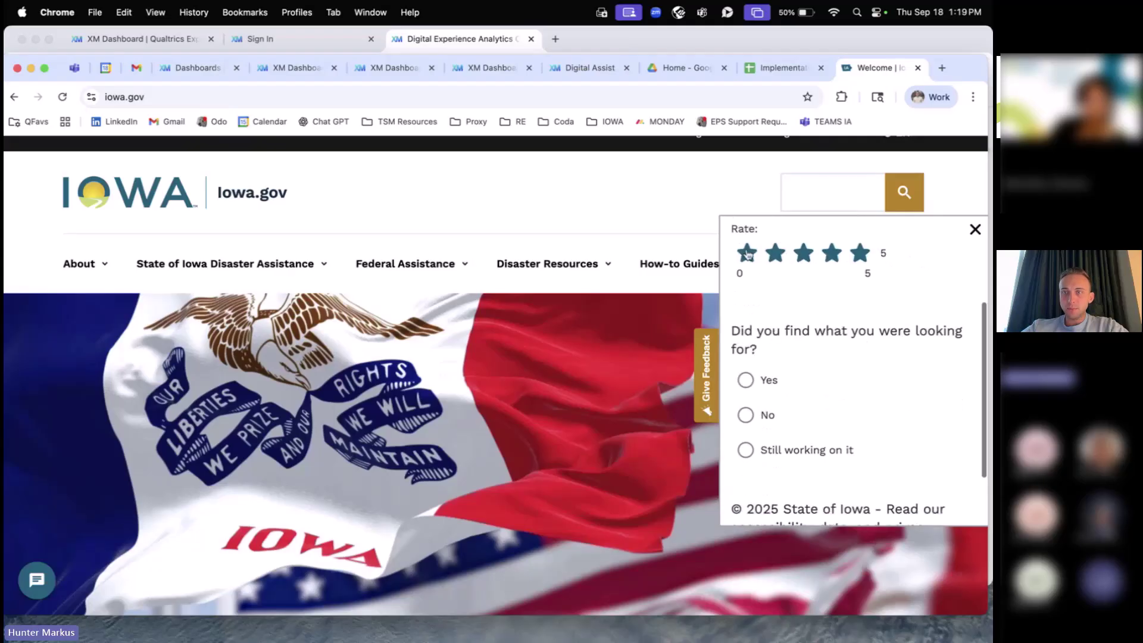
Step: Answer No to "Did you find what you were looking for?" and review the follow-up question down to the Submit control
scroll(842, 372, down, 2)
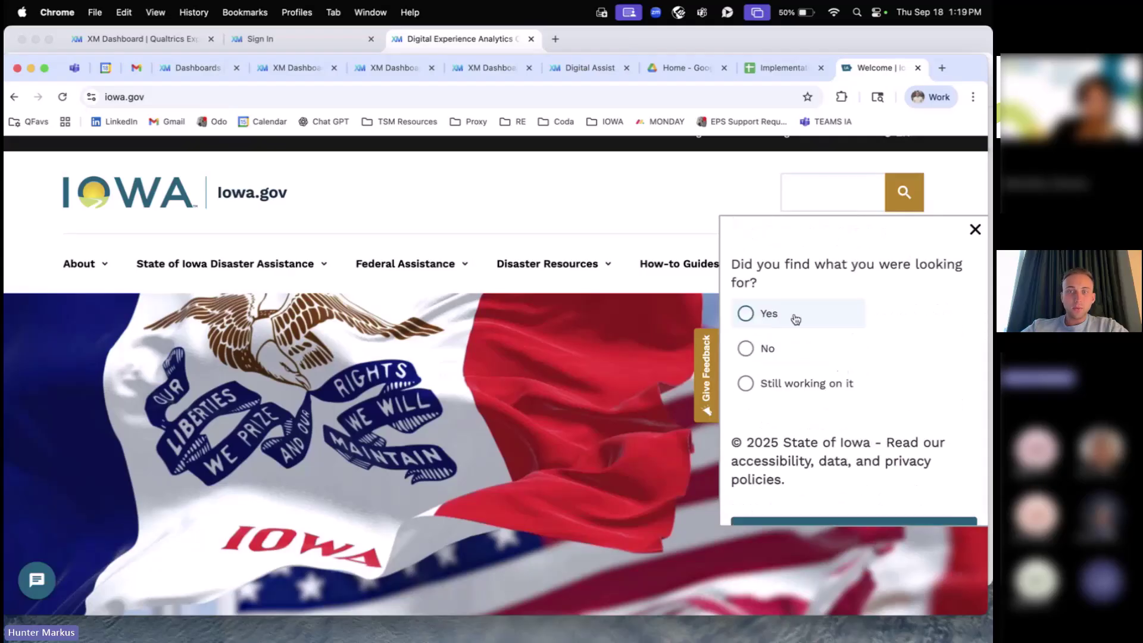
click(774, 349)
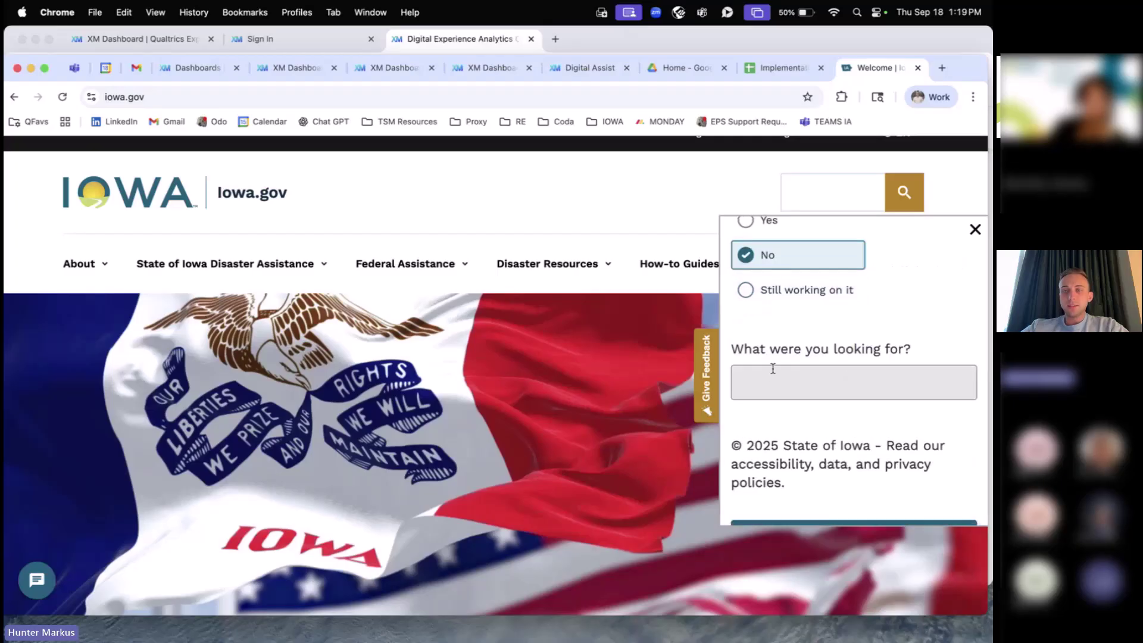
scroll(799, 384, down, 1)
scroll(799, 384, down, 2)
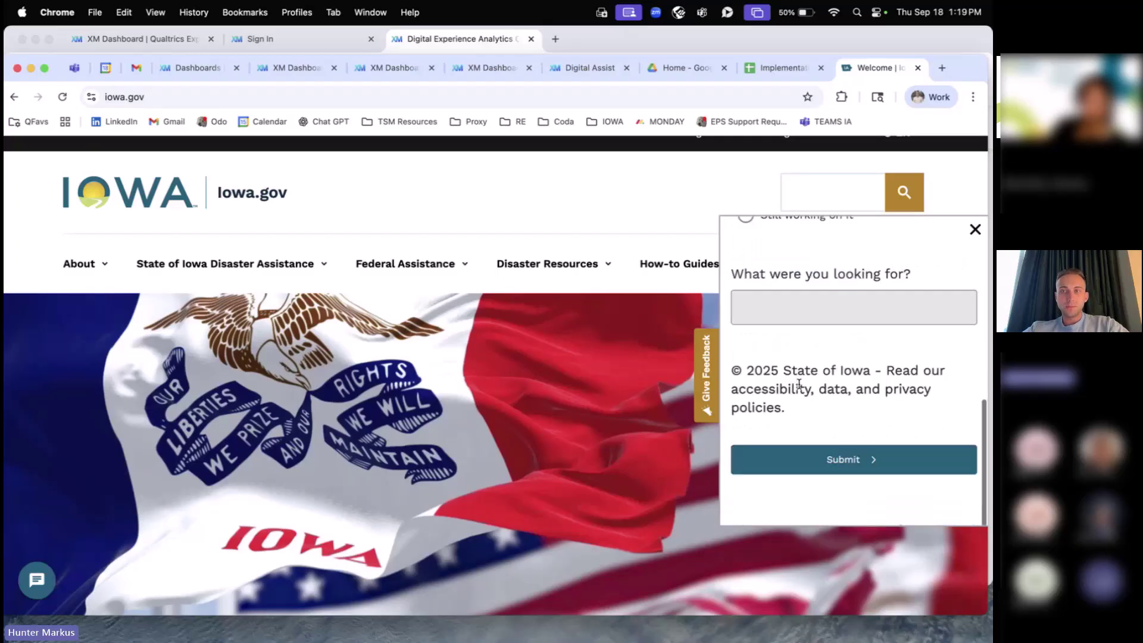
scroll(799, 384, up, 6)
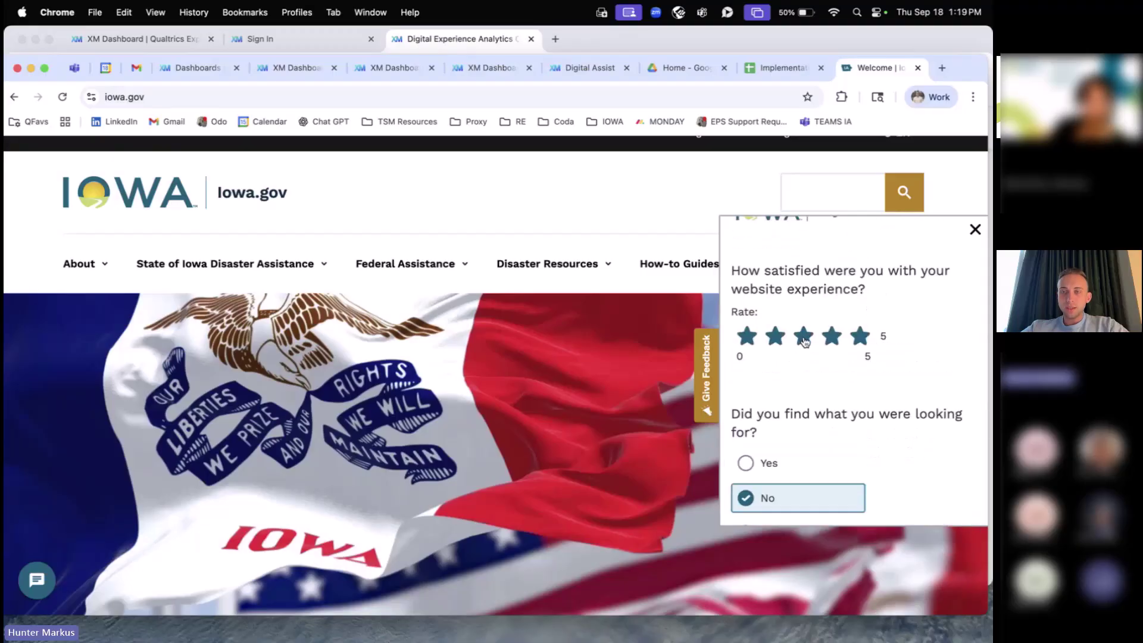
Step: Lower the satisfaction rating to 3 stars, place the cursor in the "What could be improved?" field, and close the form without submitting
click(801, 343)
click(785, 338)
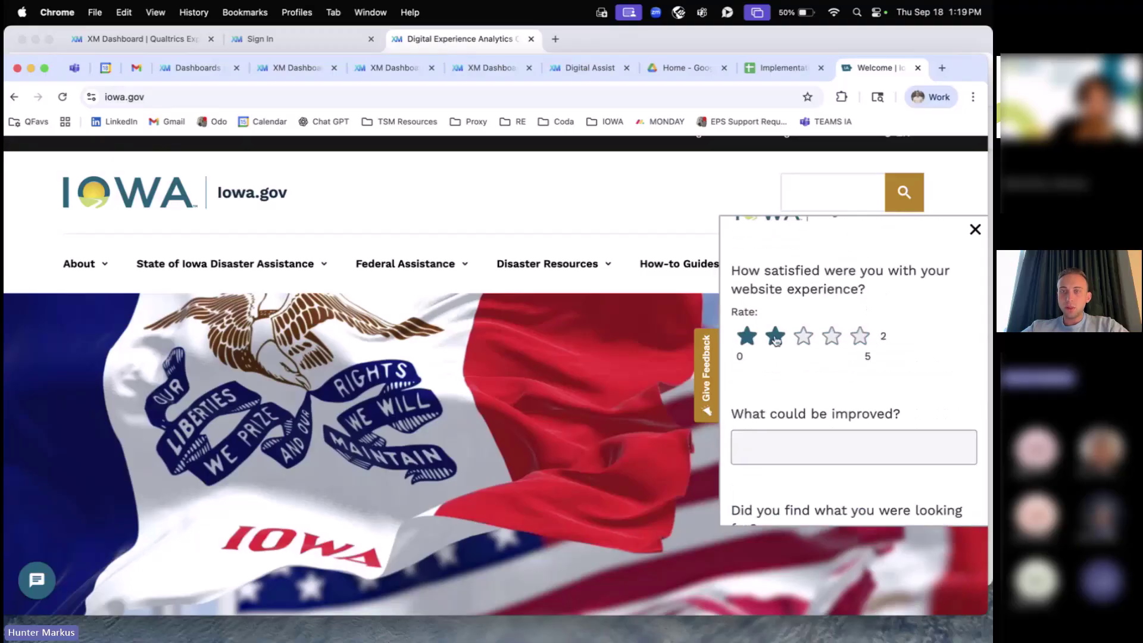
click(803, 336)
scroll(831, 405, down, 2)
click(831, 386)
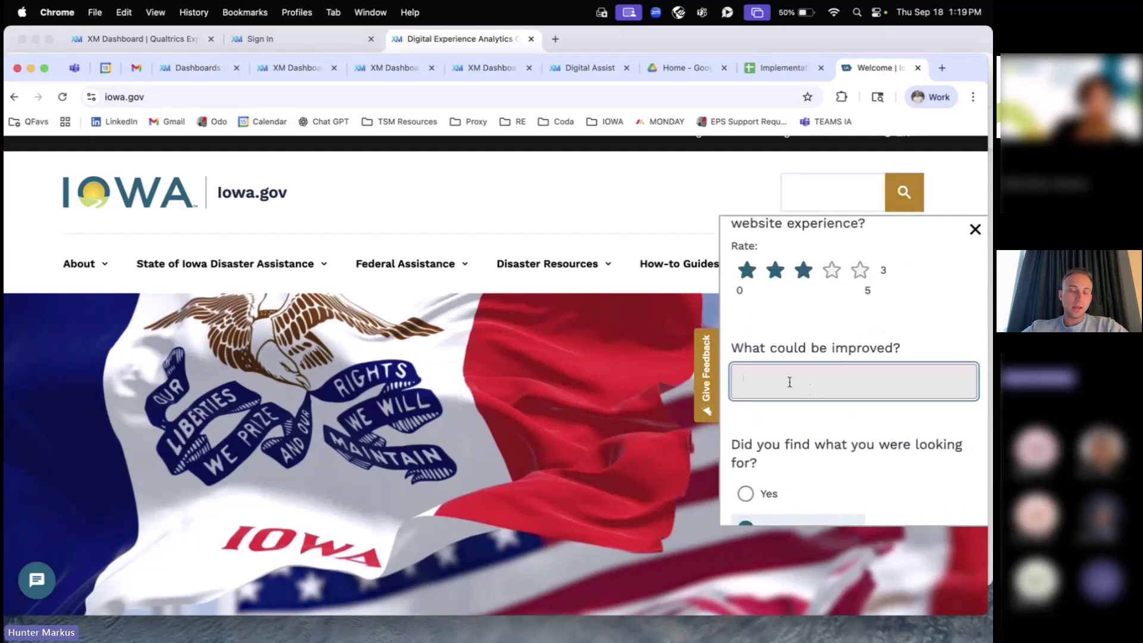
scroll(833, 379, down, 1)
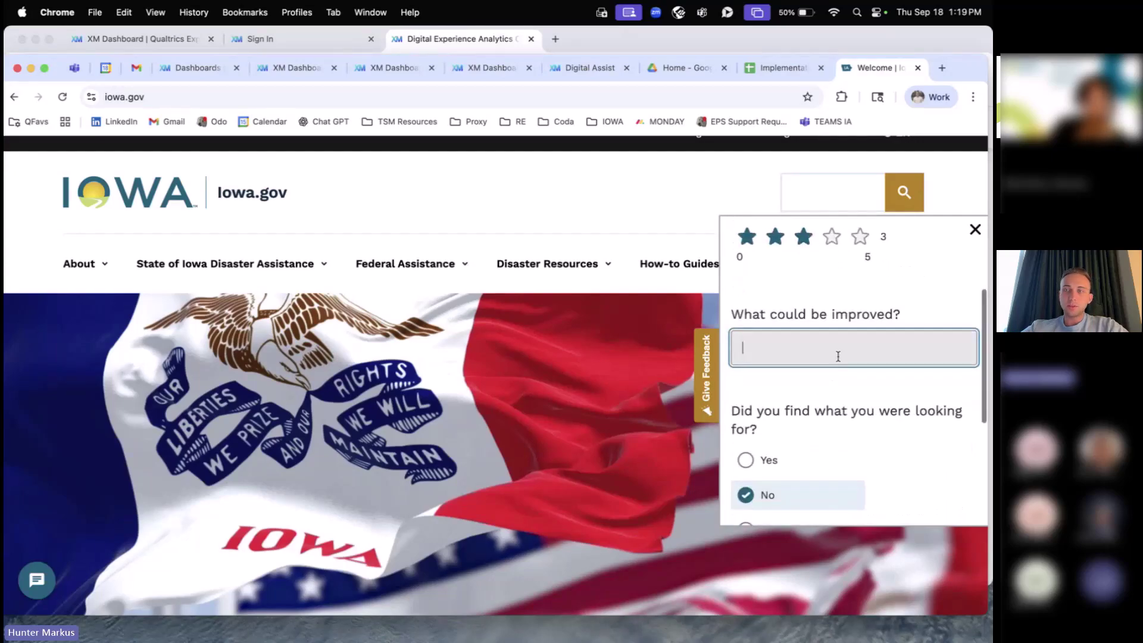
click(975, 230)
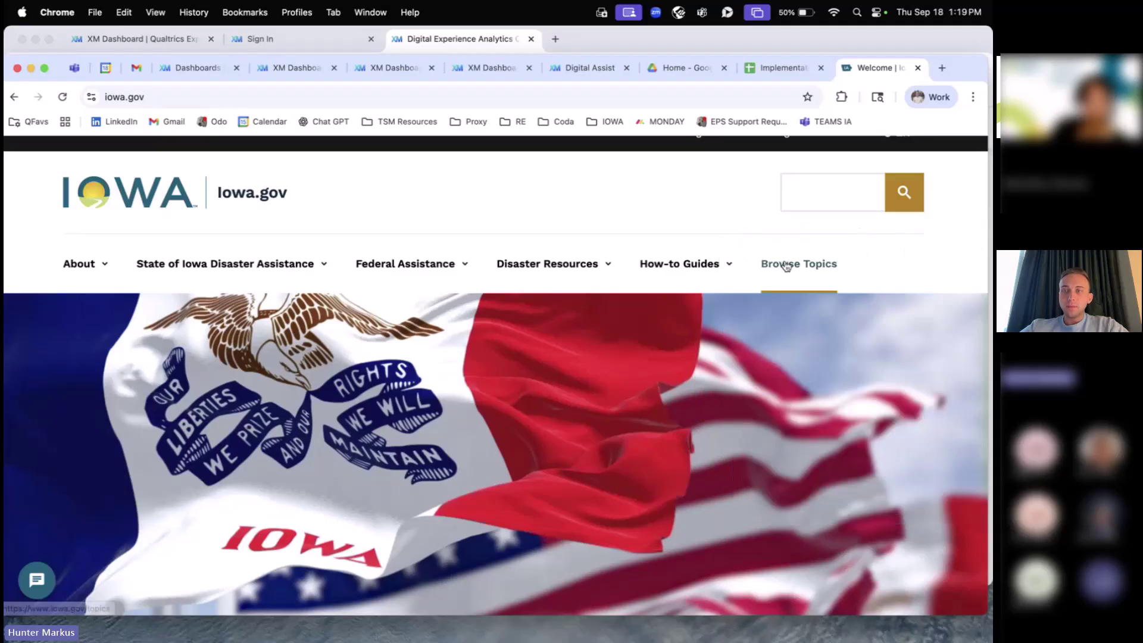
Step: Examine the Task Completed chart and the widgets below it on the Iowa Online Feedback Dashboard's Statewide page
scroll(779, 331, up, 1)
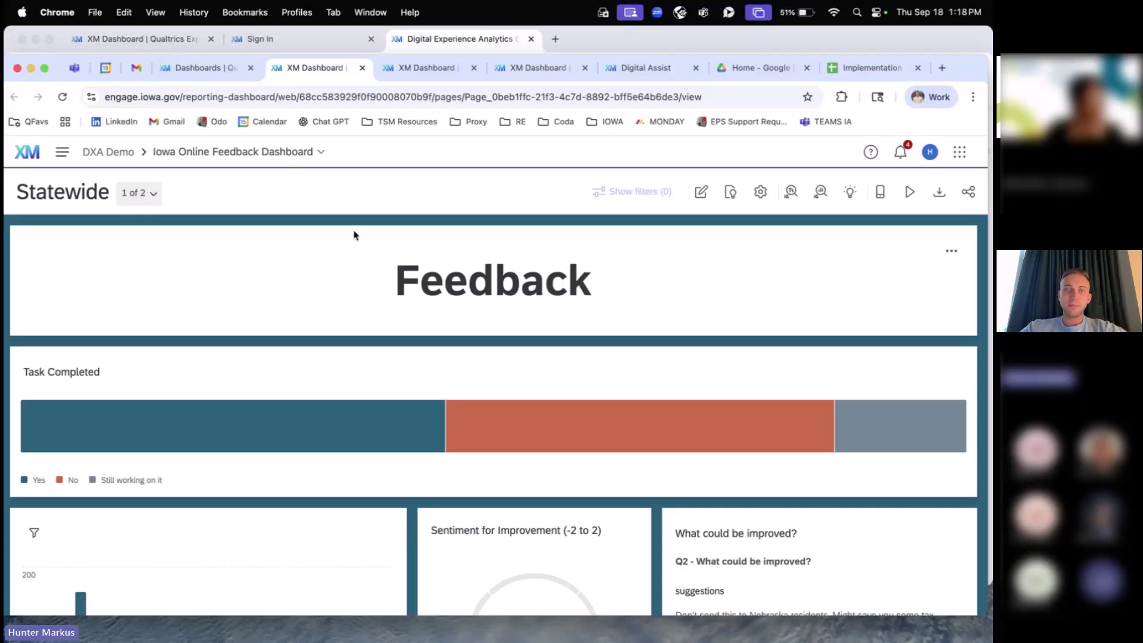
scroll(332, 280, down, 3)
scroll(333, 276, up, 2)
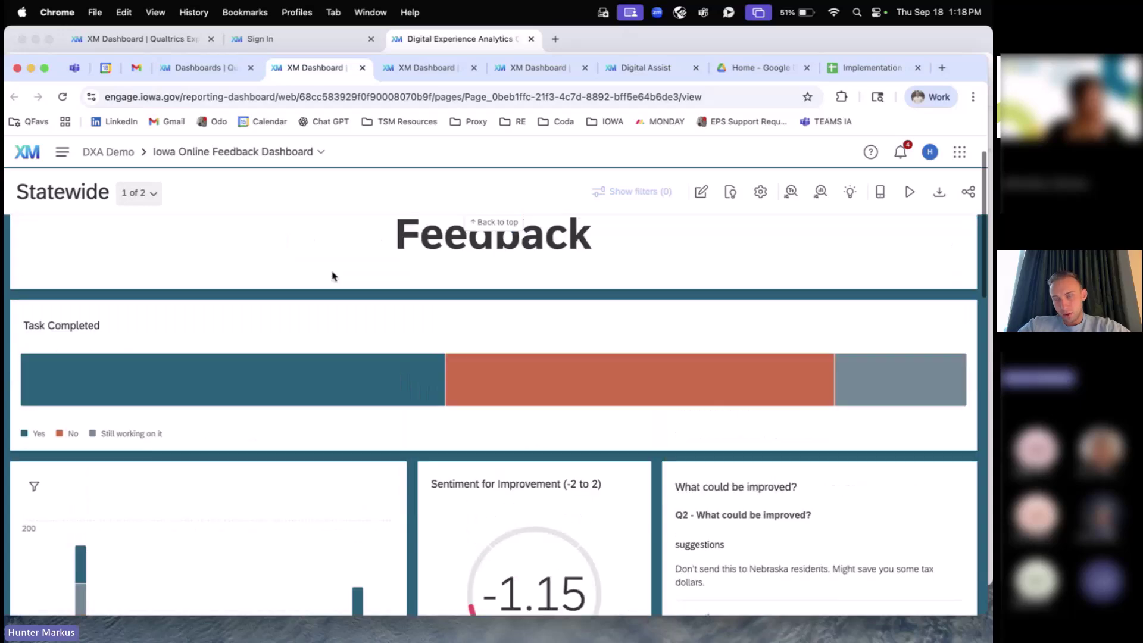
scroll(332, 276, up, 2)
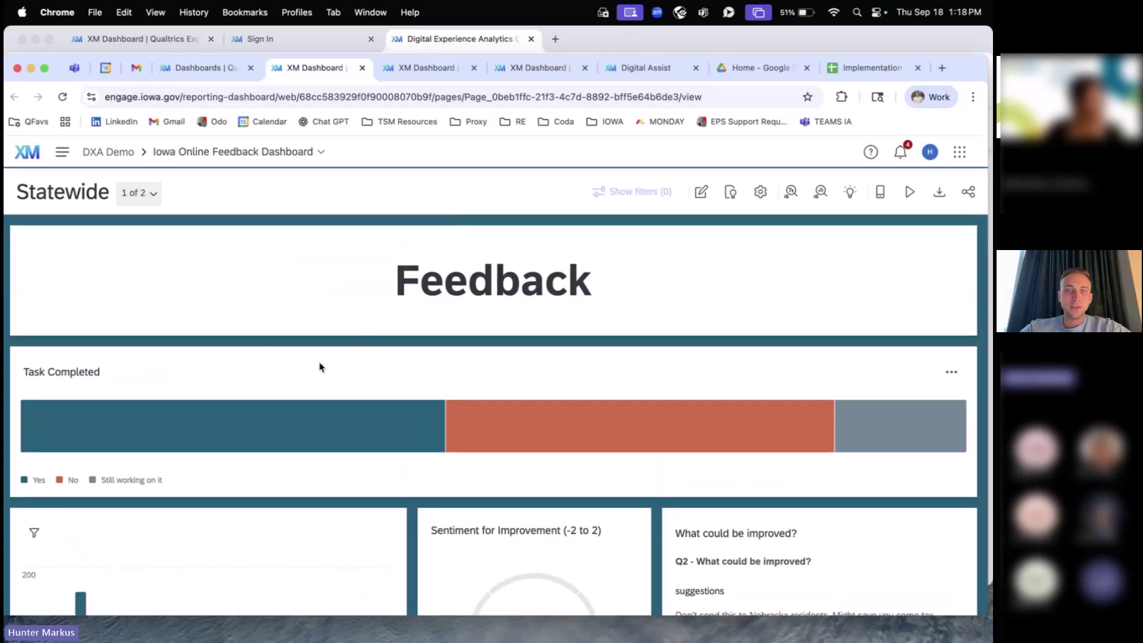
scroll(319, 367, down, 1)
scroll(319, 365, up, 1)
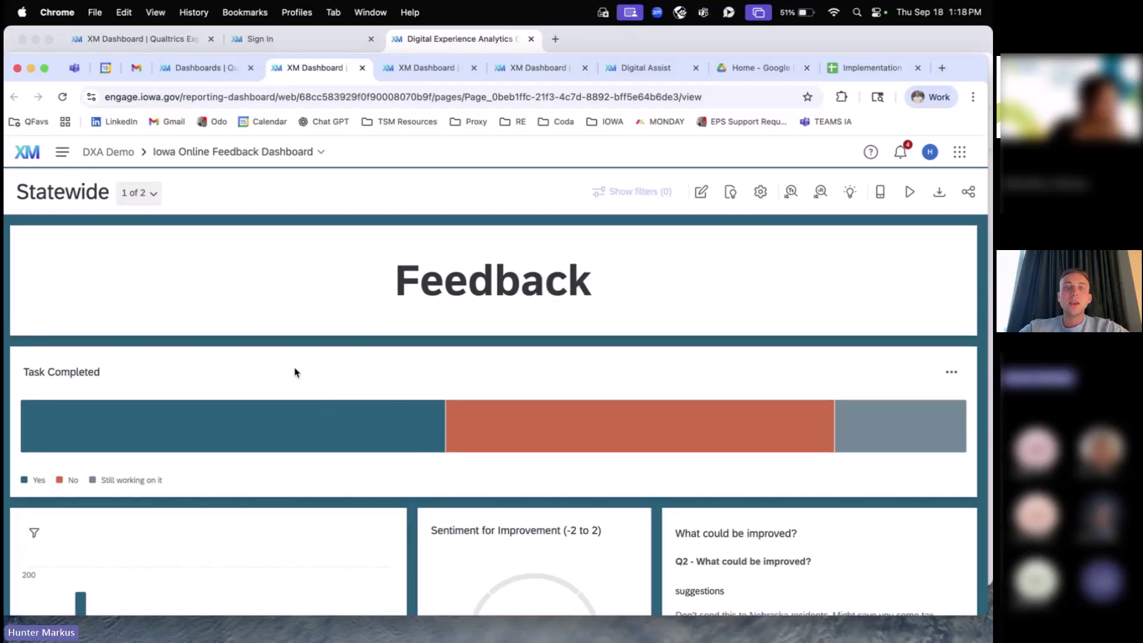
scroll(294, 373, down, 1)
scroll(294, 373, up, 1)
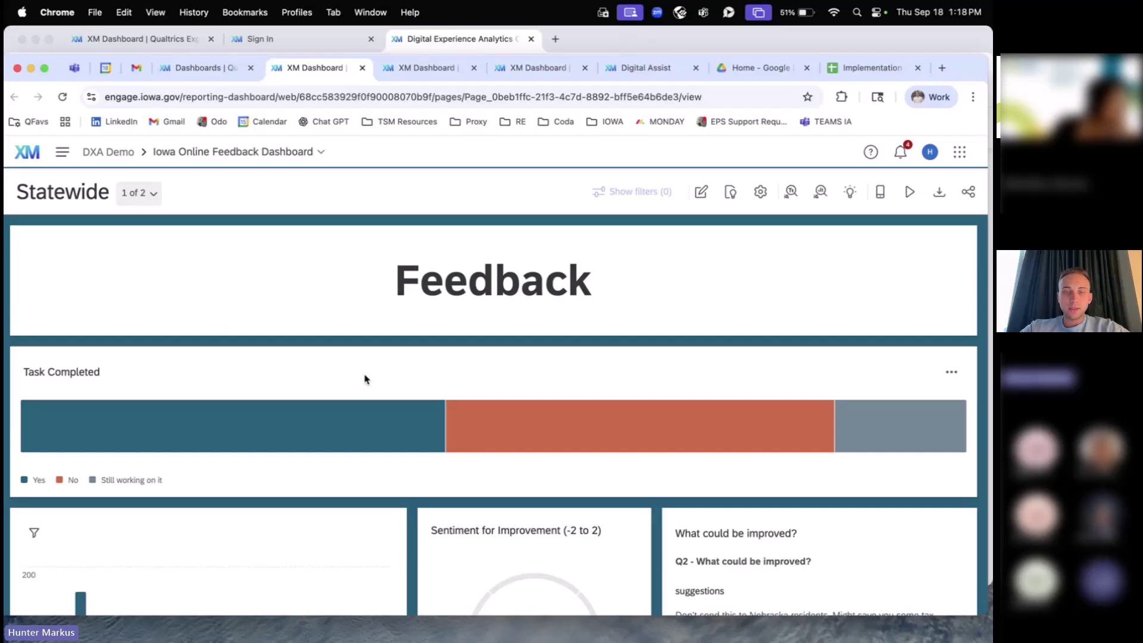
scroll(365, 379, down, 1)
scroll(381, 381, up, 1)
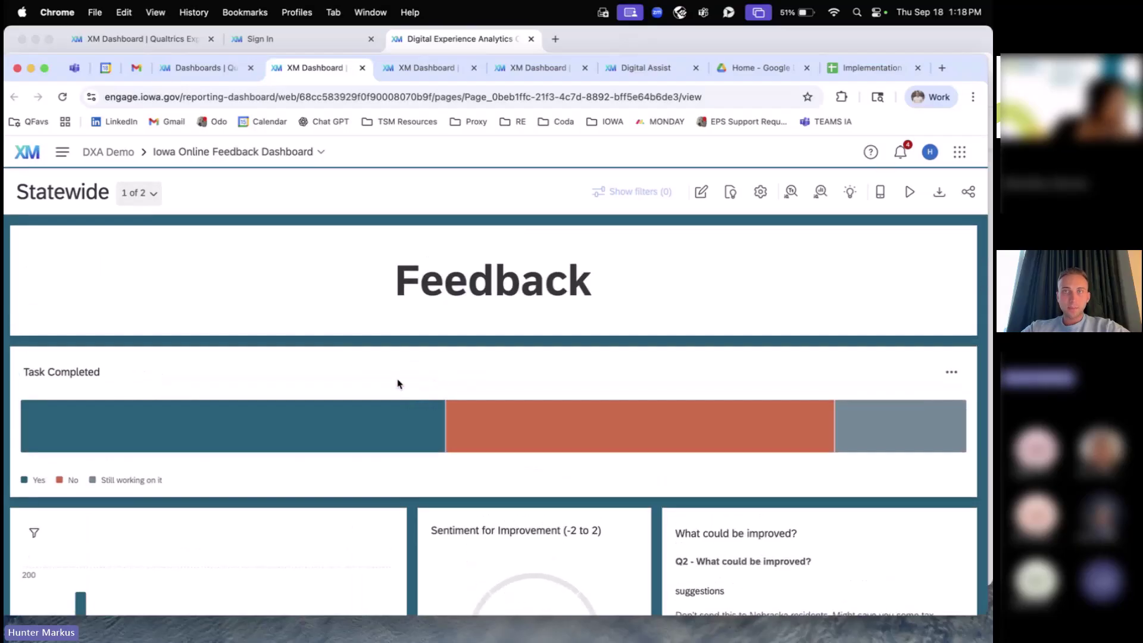
Step: Load iowa.gov in a new browser tab and open its Give Feedback form
click(943, 68)
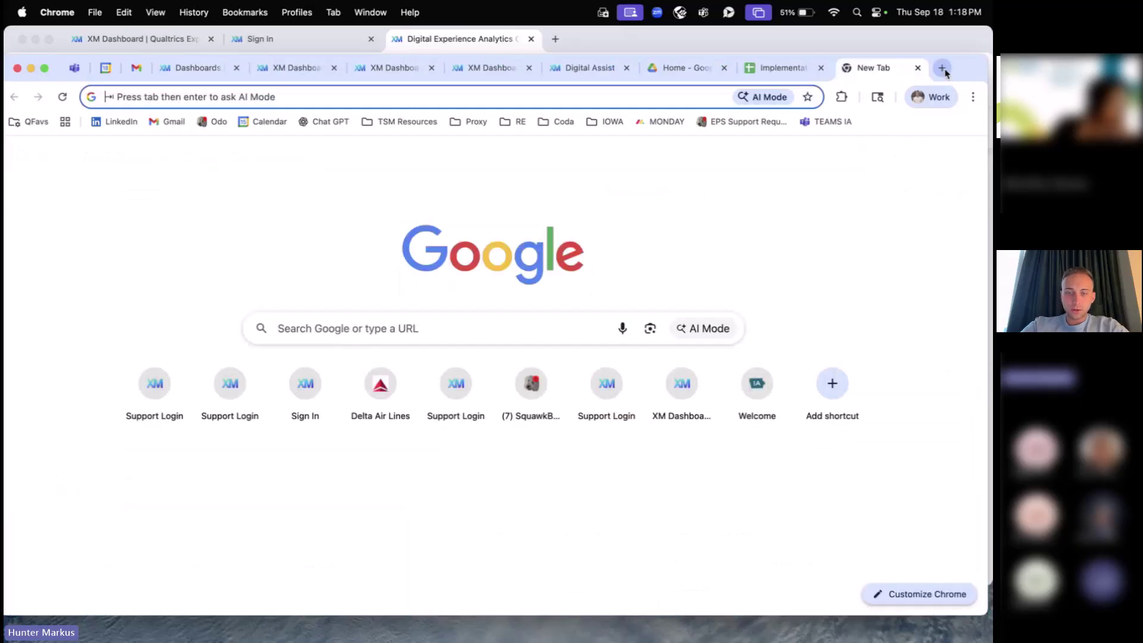
text(iowa.gov)
key(Return)
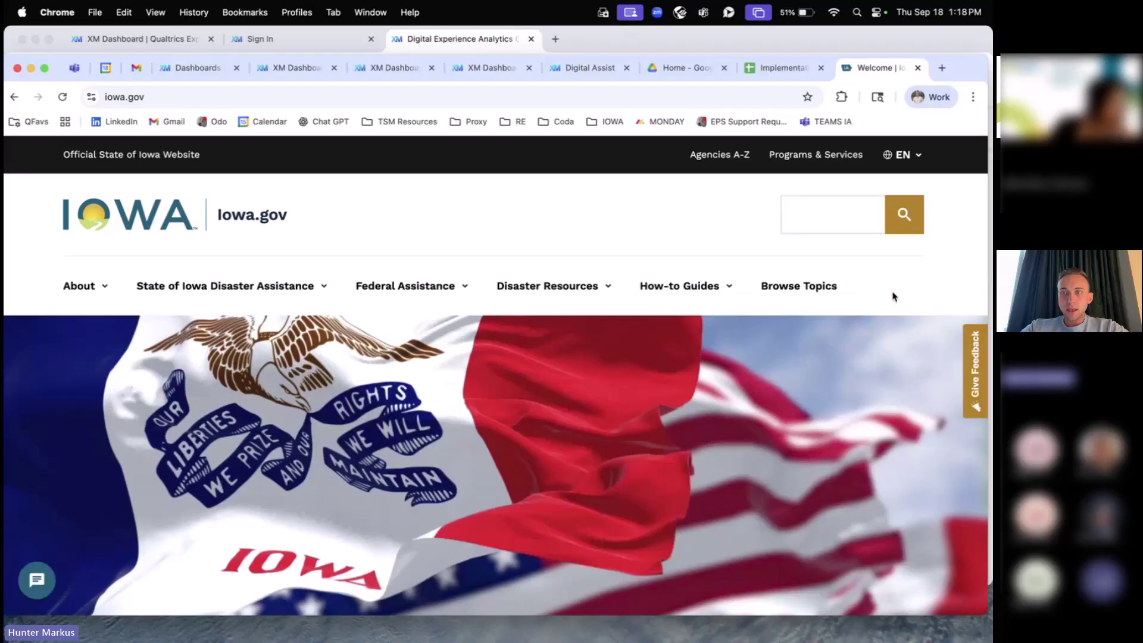
scroll(953, 345, down, 1)
click(974, 363)
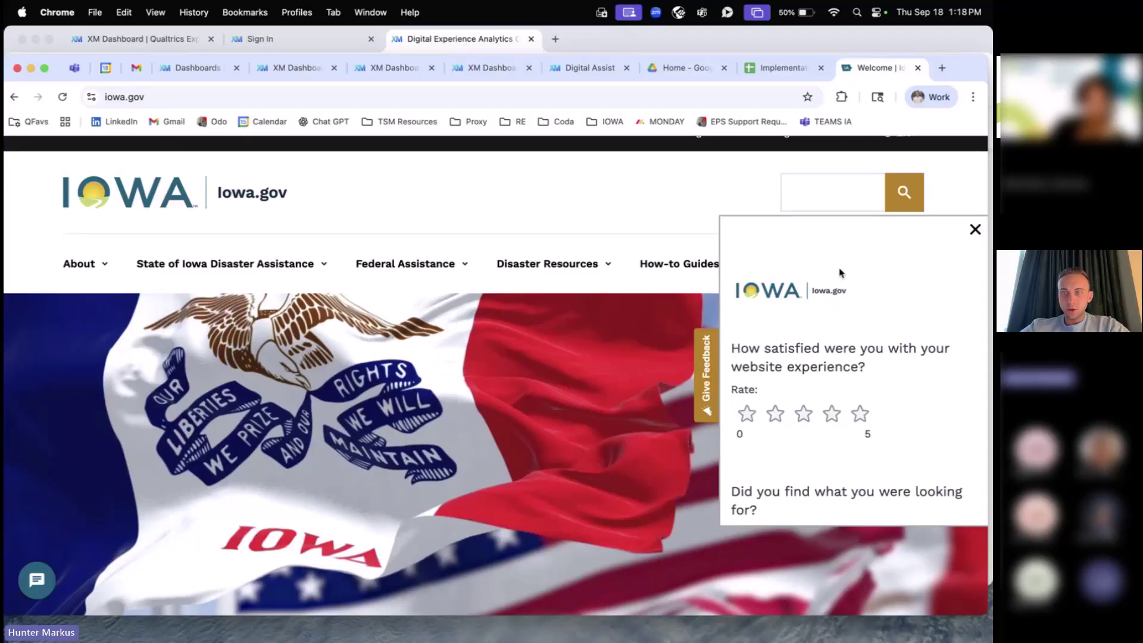
Step: Give the website experience a 5-star rating in the feedback form
scroll(851, 302, down, 3)
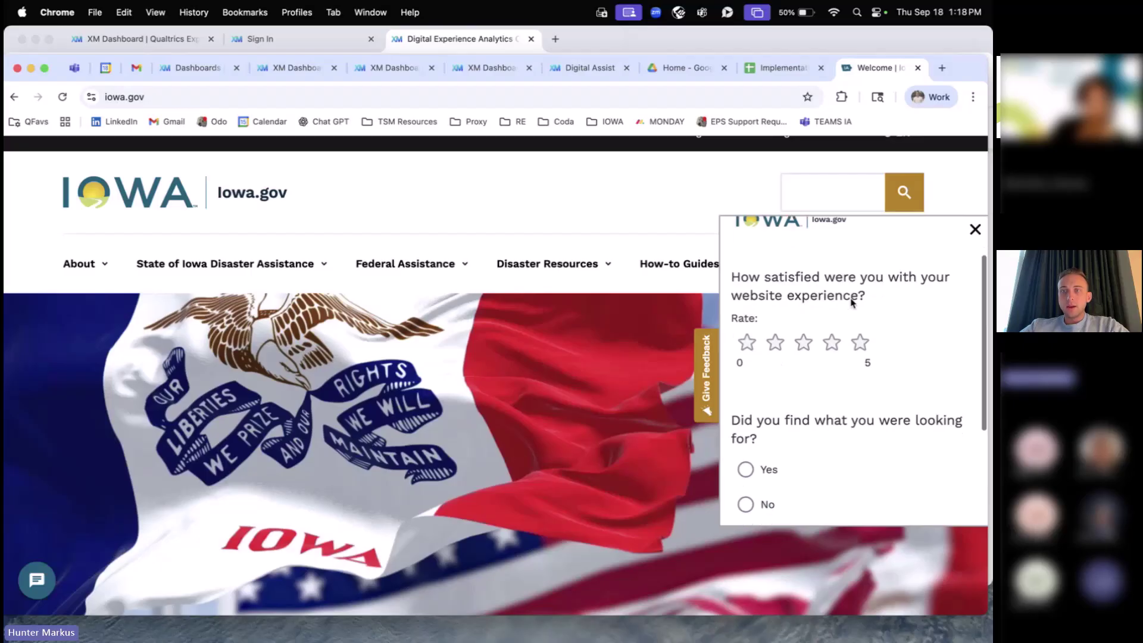
scroll(852, 303, down, 1)
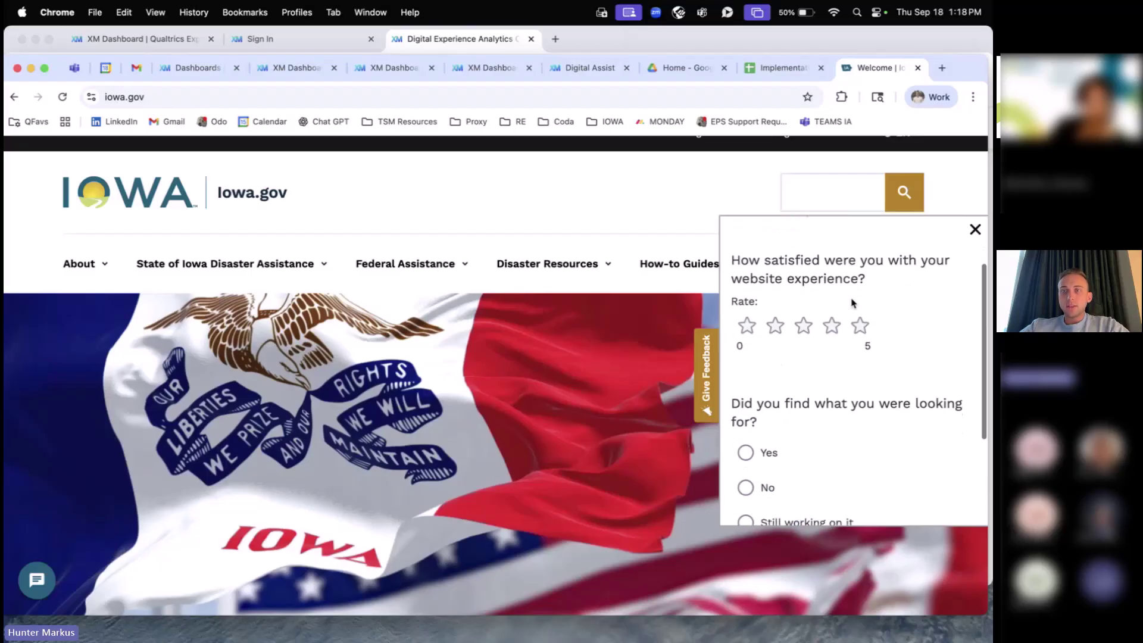
click(832, 331)
click(861, 326)
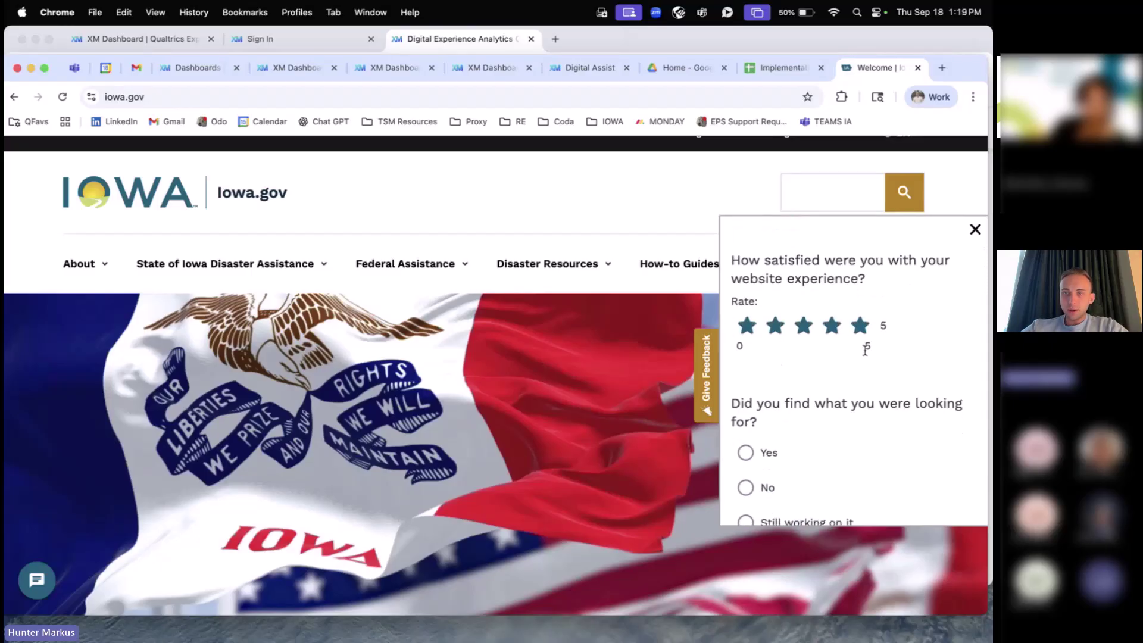
scroll(770, 334, down, 3)
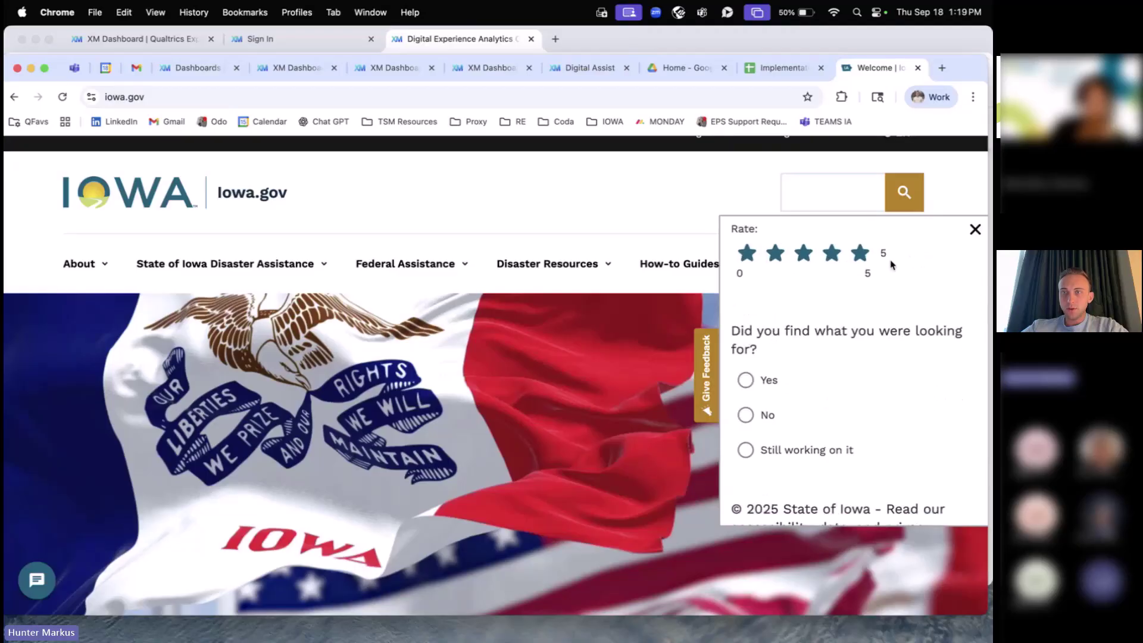
Step: Answer No to "Did you find what you were looking for?" and look over the "What were you looking for?" question
scroll(840, 373, down, 3)
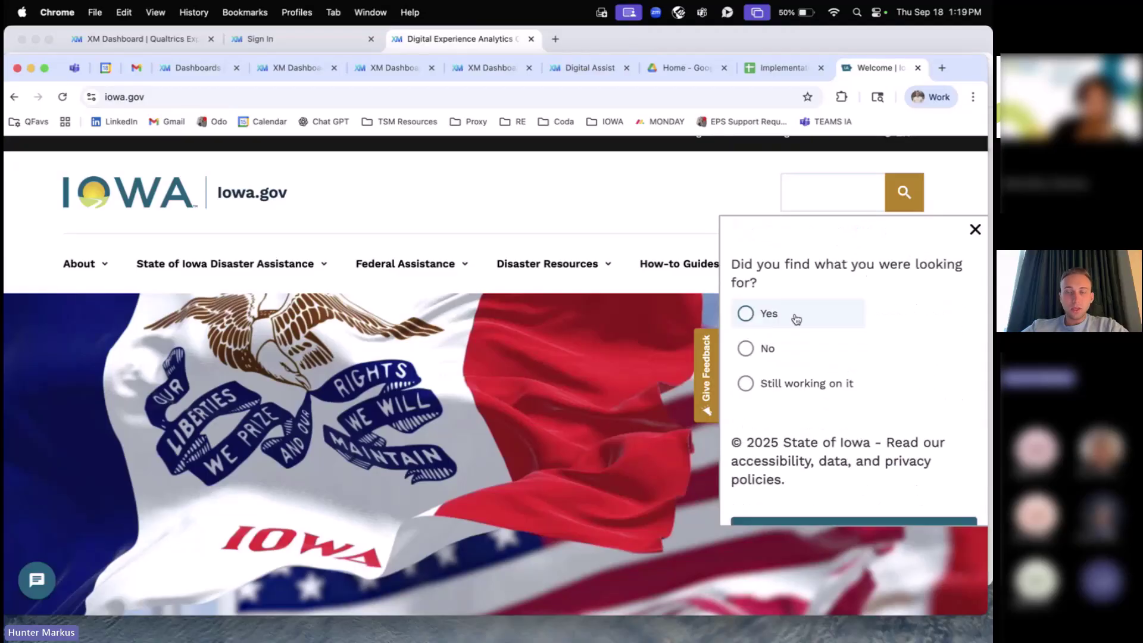
click(775, 346)
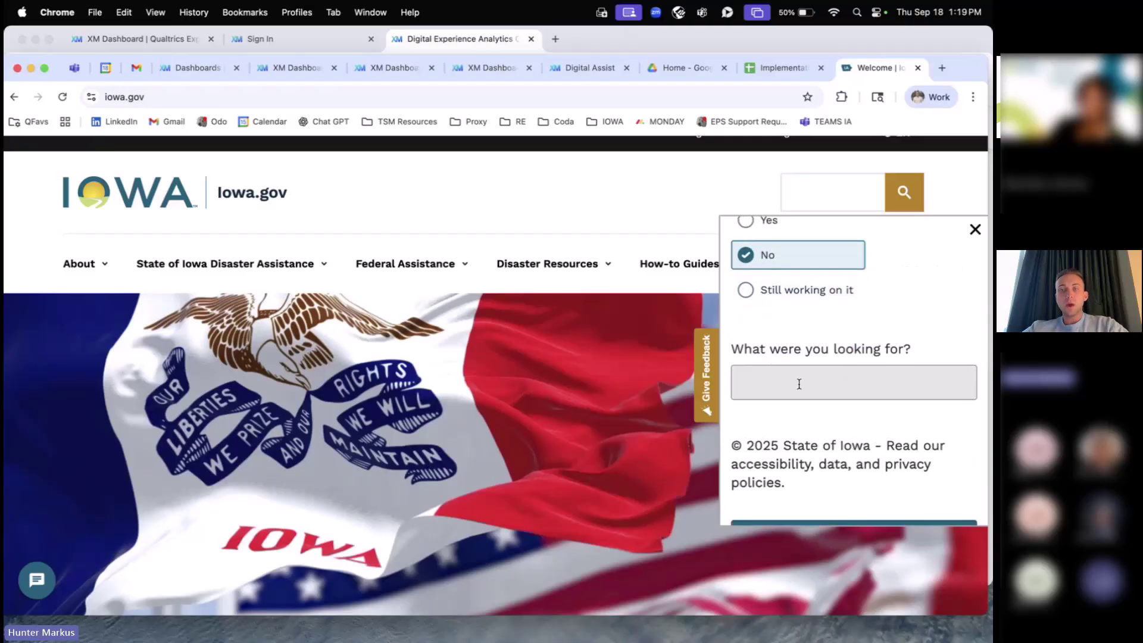
scroll(799, 384, down, 3)
scroll(801, 389, up, 5)
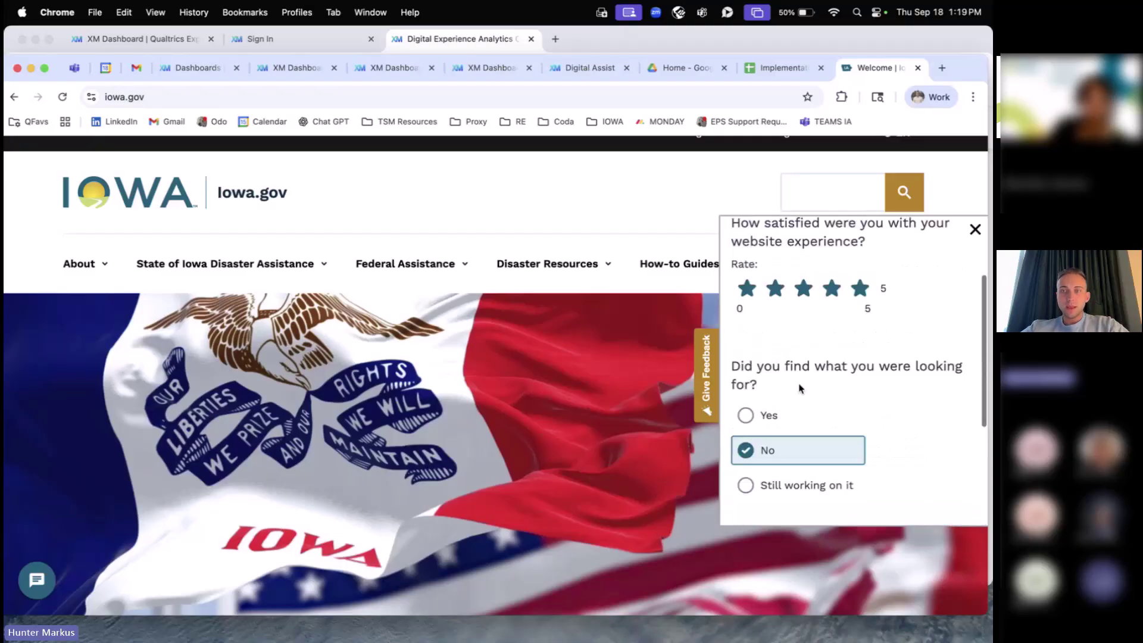
scroll(801, 389, up, 2)
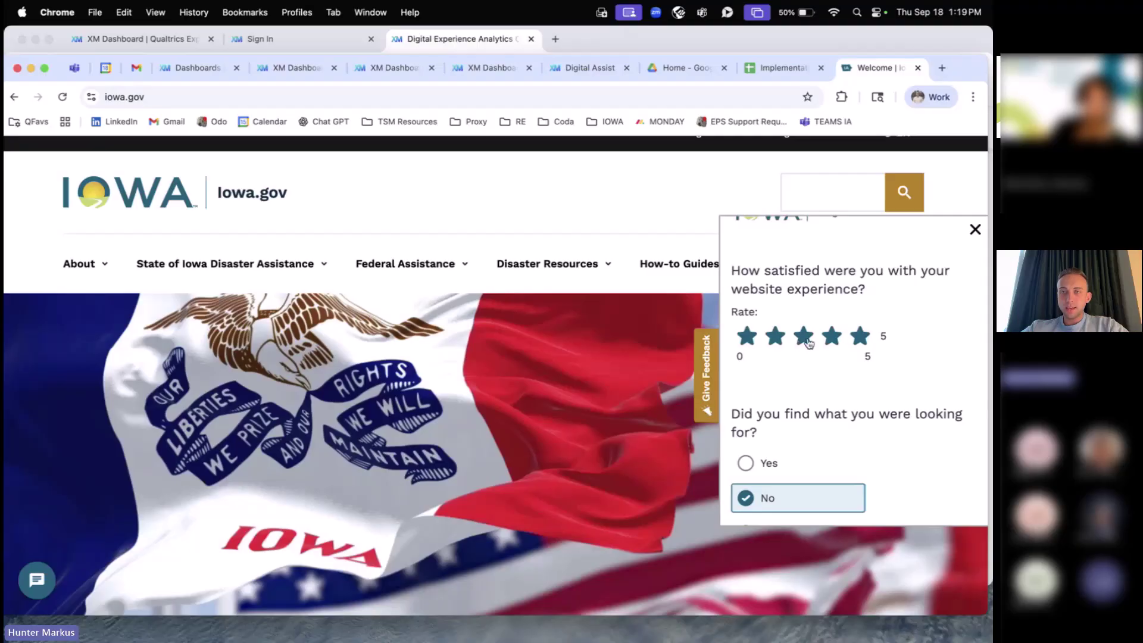
Step: Try lower star ratings ending at 3, place the cursor in the "What could be improved?" field, and close the feedback form unsubmitted
click(809, 343)
click(777, 343)
click(747, 343)
click(776, 340)
click(808, 342)
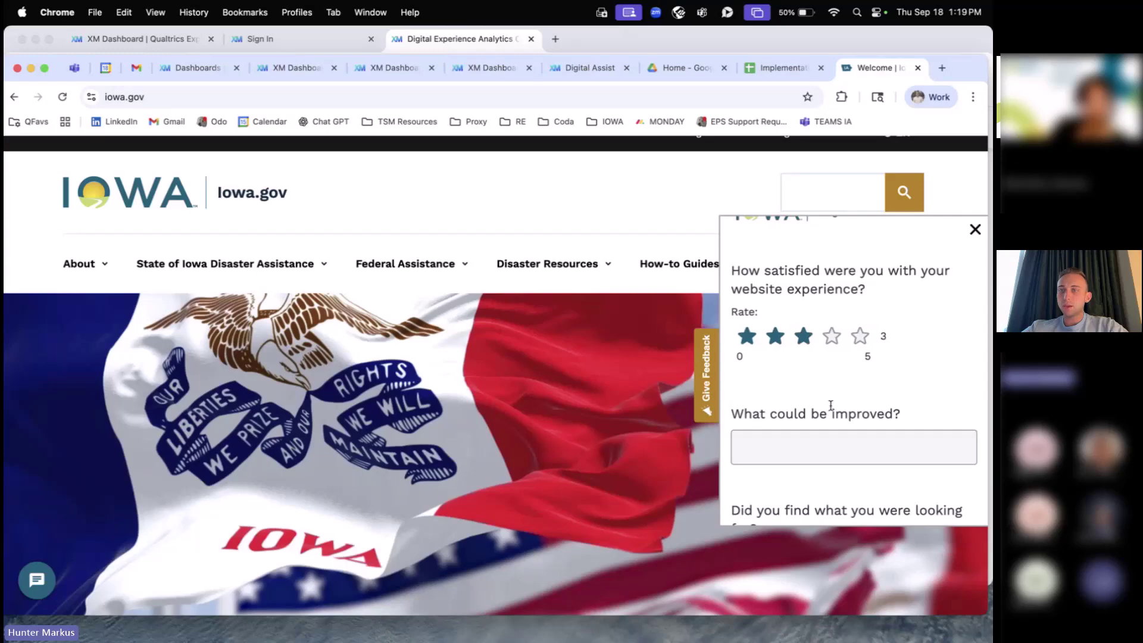
scroll(822, 396, down, 2)
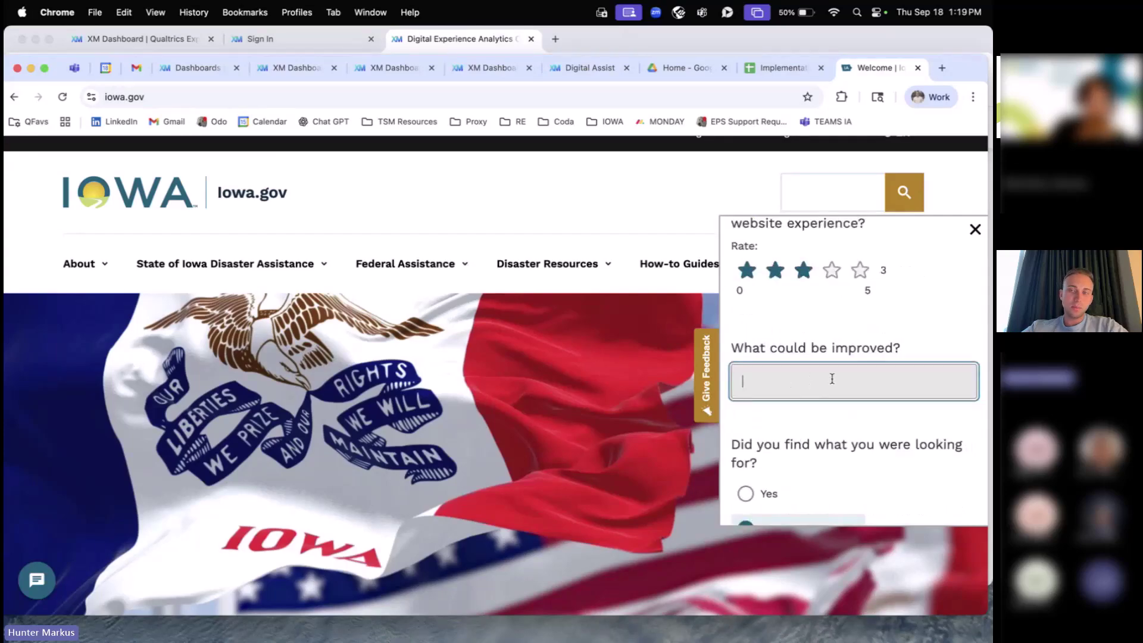
click(829, 377)
scroll(831, 381, down, 1)
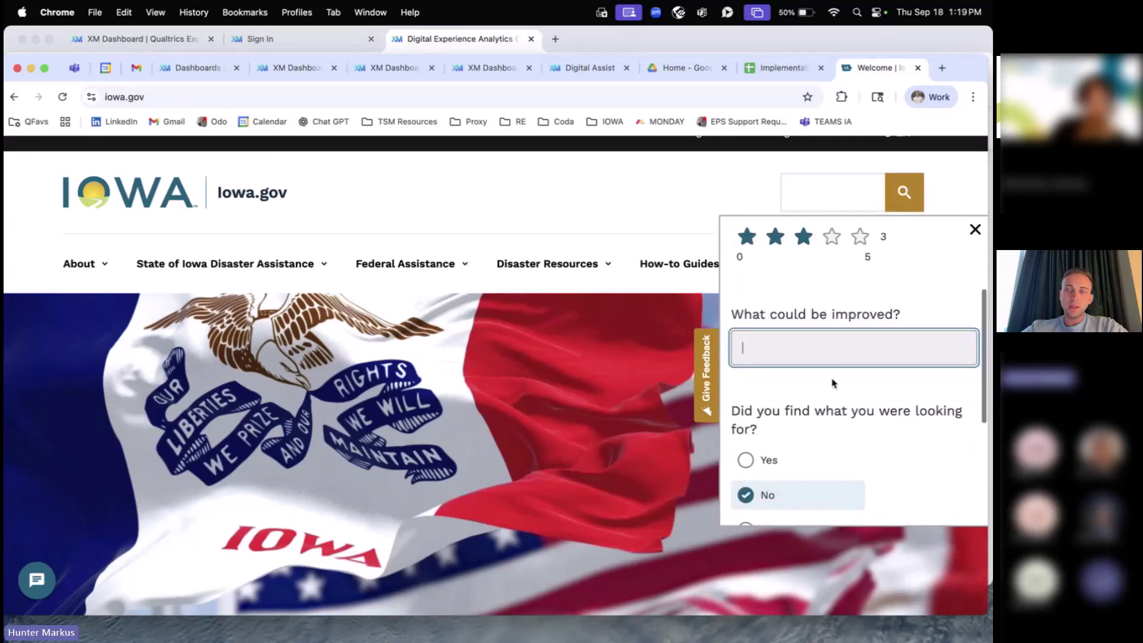
click(975, 231)
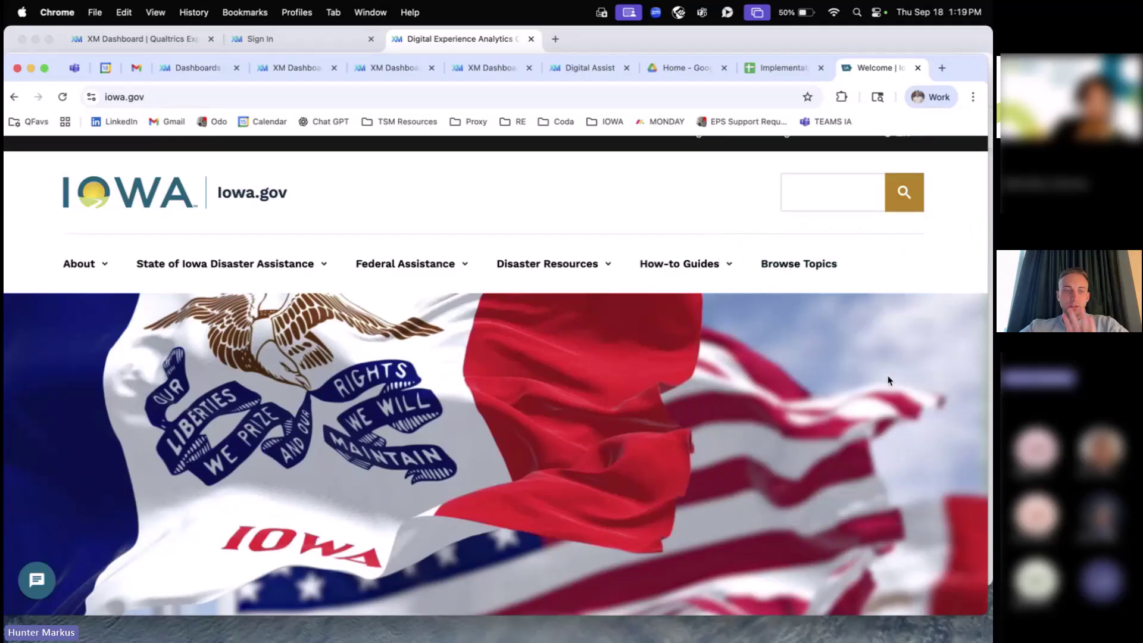
Step: Look through the SNAP application how-to page on iowa.gov down to the "Was this helpful?" rating
scroll(780, 331, up, 1)
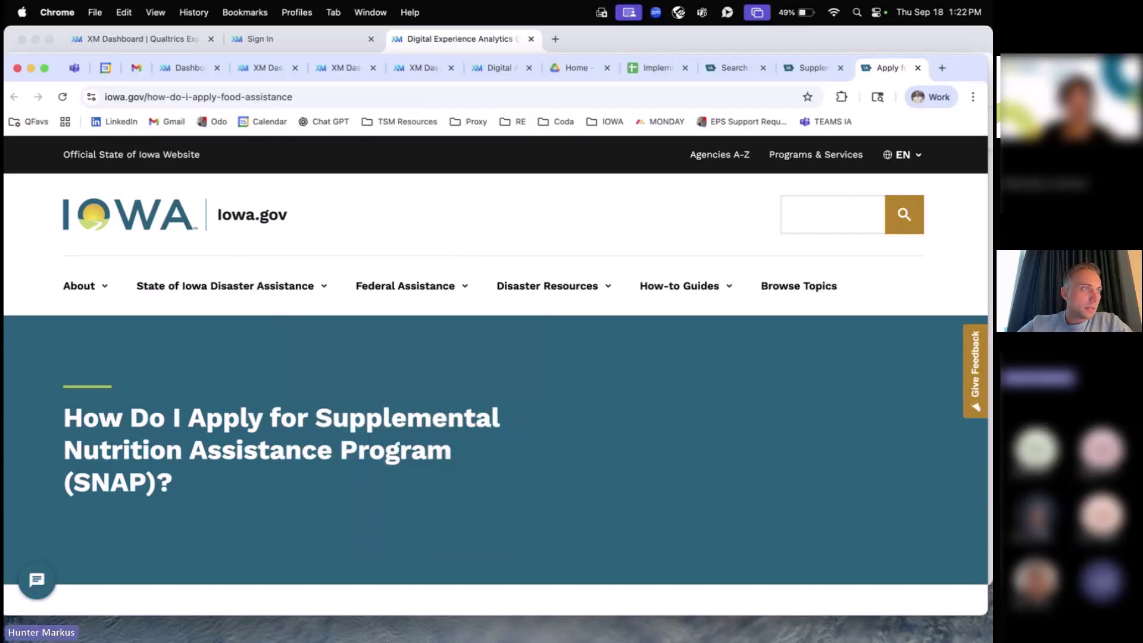
scroll(616, 318, down, 10)
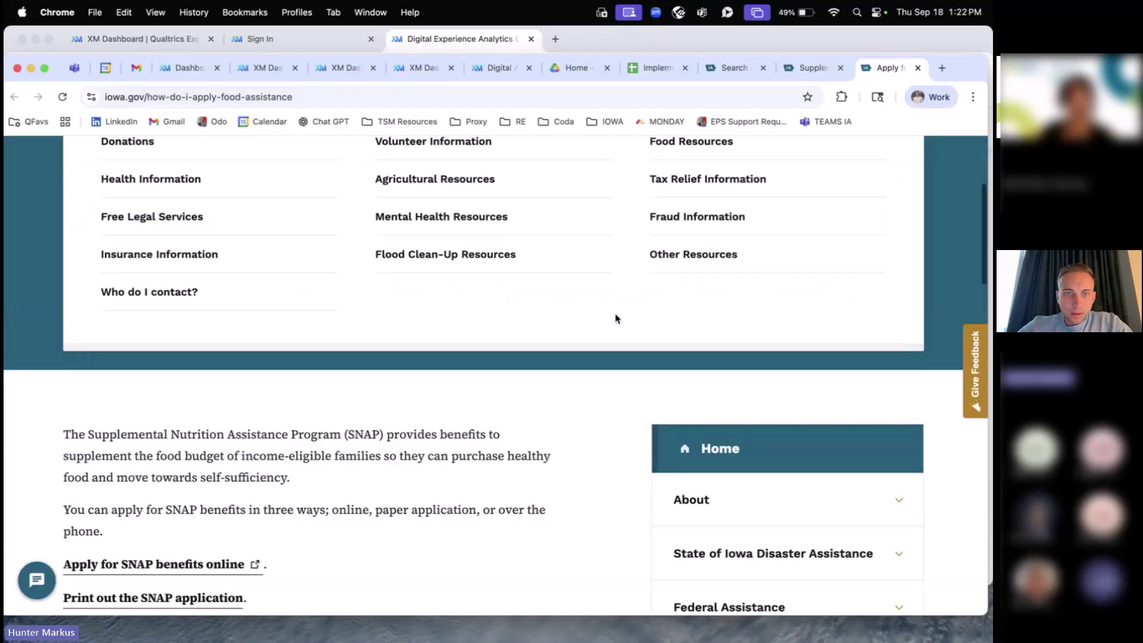
scroll(616, 319, down, 10)
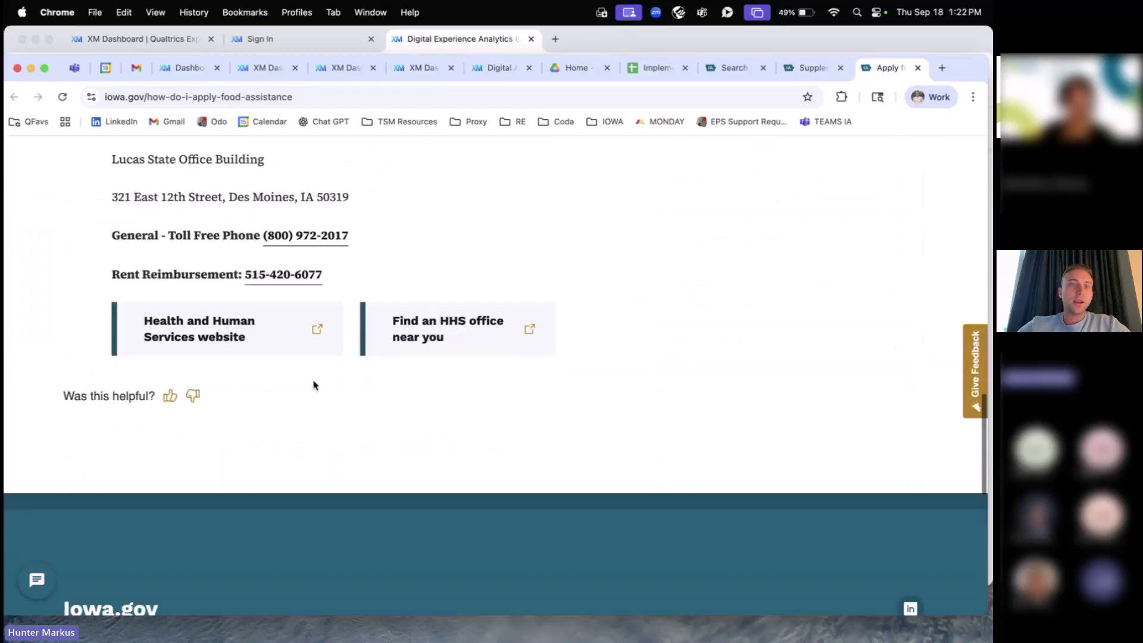
Step: Rate the SNAP application page as not helpful and submit the "How can we improve this page?" prompt without a comment
click(194, 397)
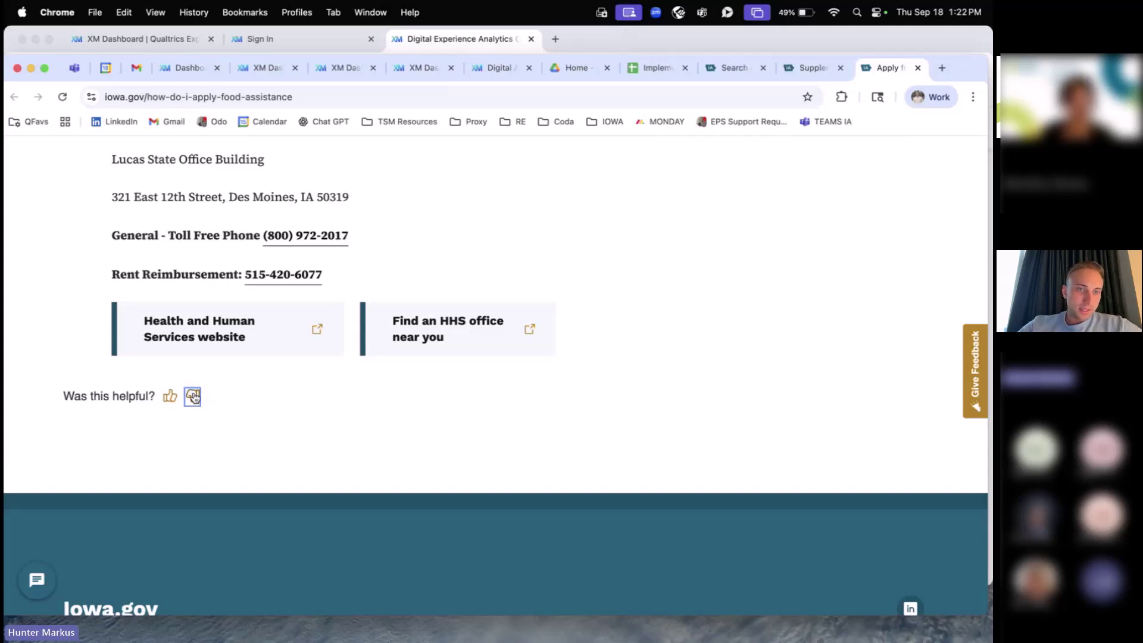
click(123, 427)
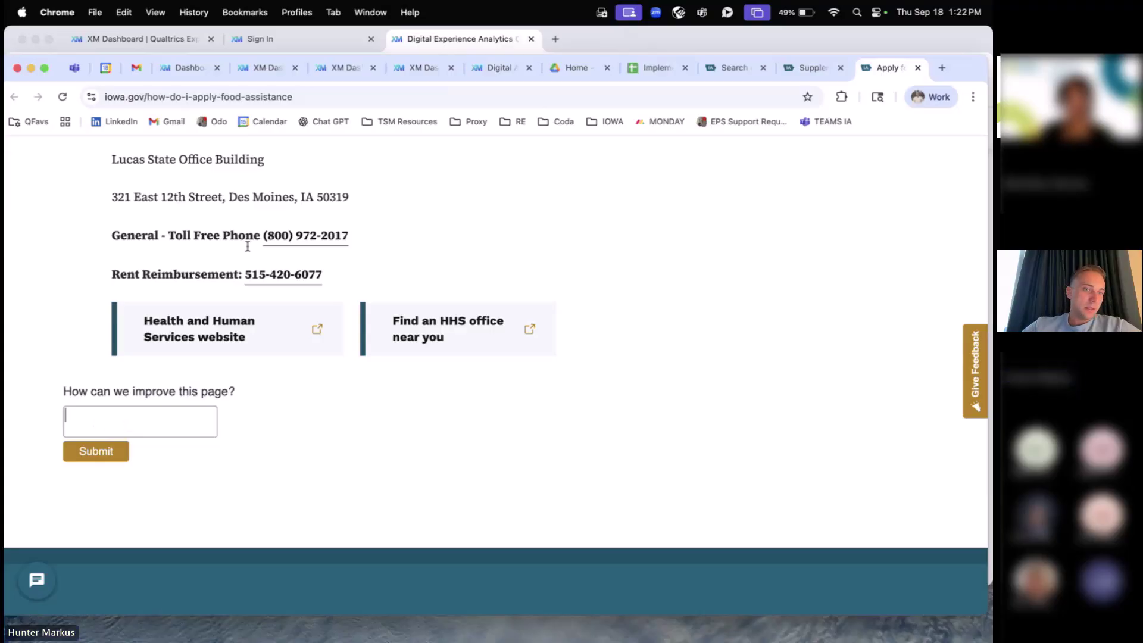
click(77, 453)
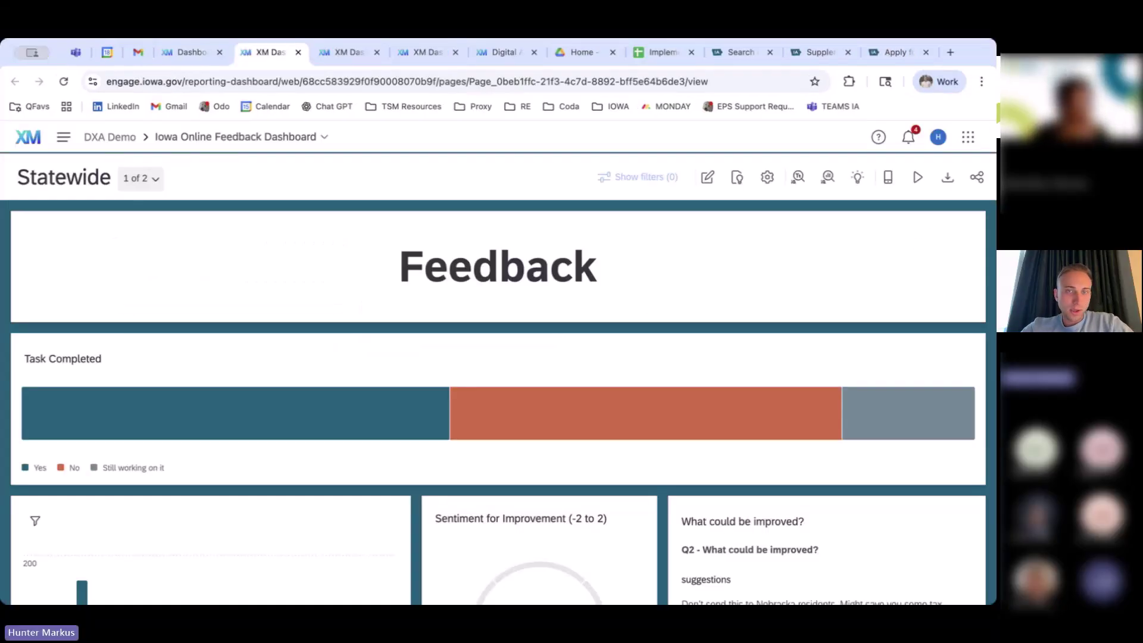
Step: On the Iowa Online Feedback Dashboard's Statewide page, examine the Task Completed chart and its Yes segment
scroll(460, 389, down, 1)
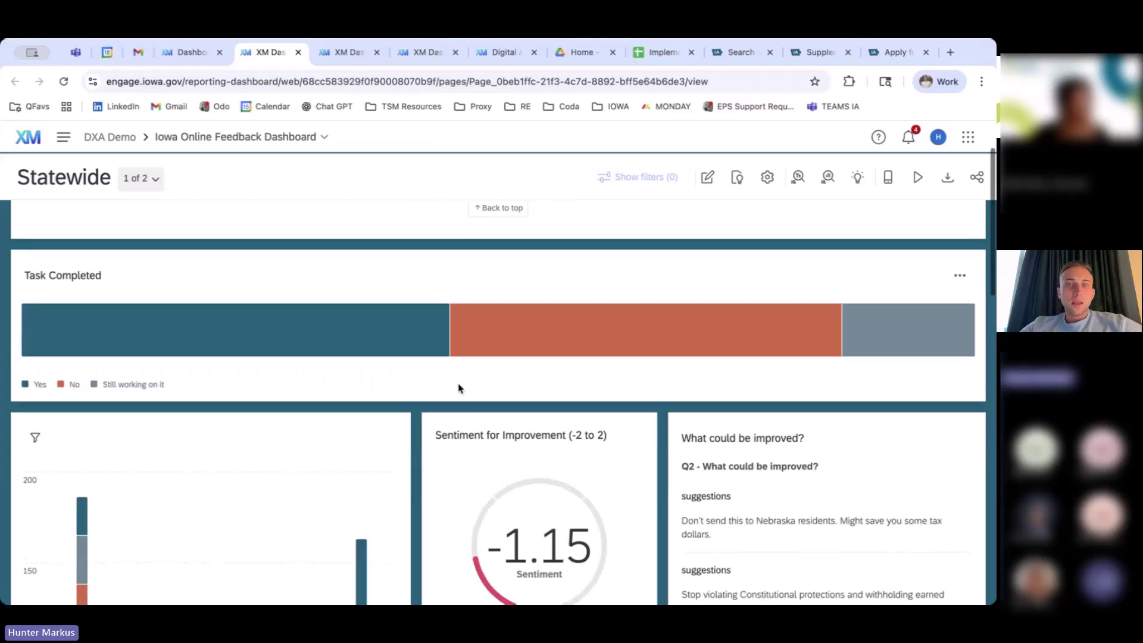
scroll(401, 441, up, 1)
scroll(401, 441, down, 1)
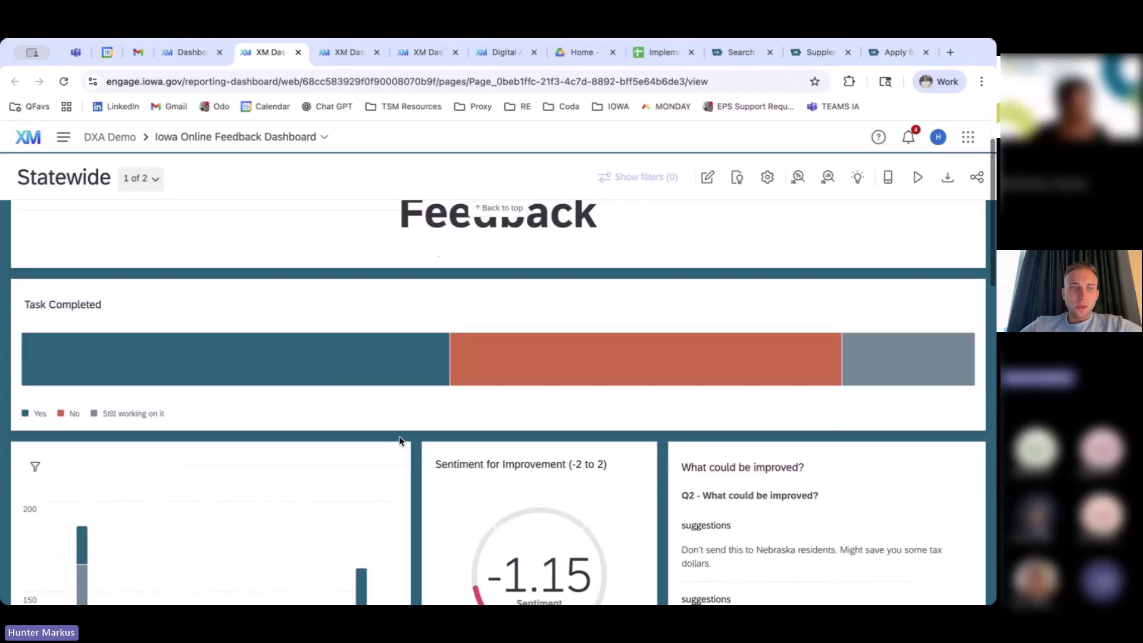
scroll(197, 404, down, 1)
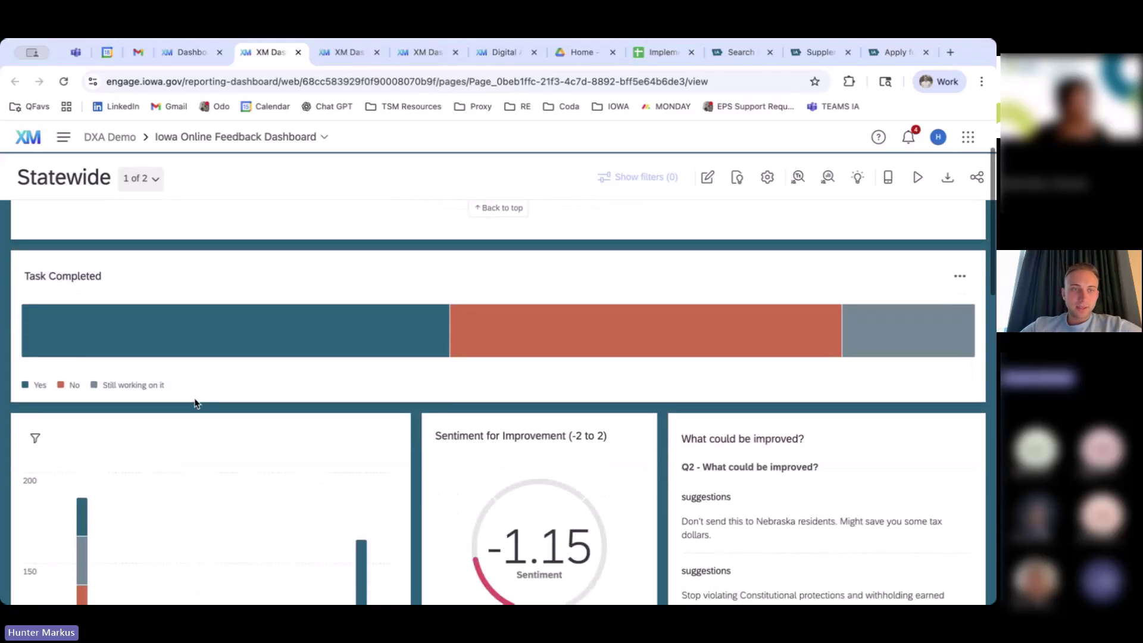
scroll(219, 397, down, 1)
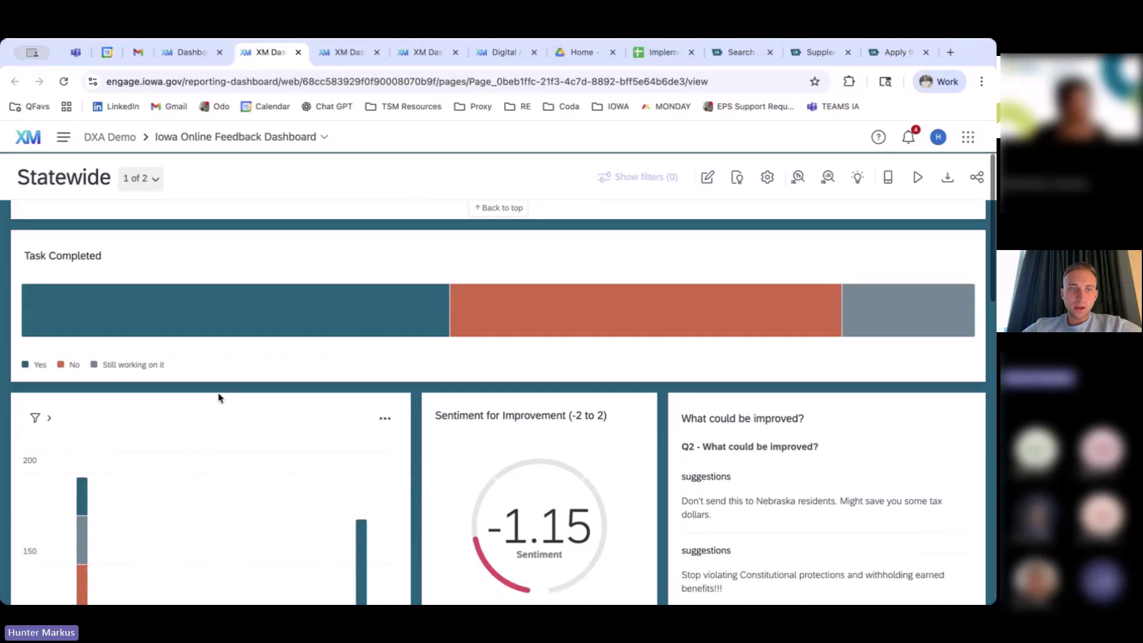
scroll(219, 398, up, 1)
mouse_move(316, 367)
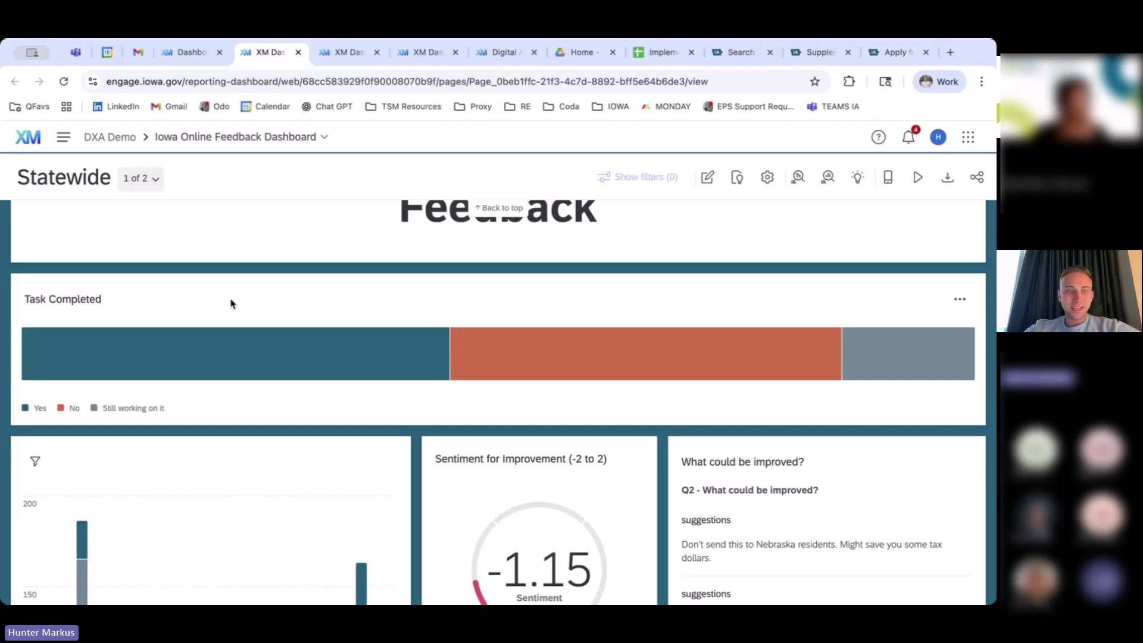
scroll(229, 305, down, 2)
scroll(197, 341, up, 2)
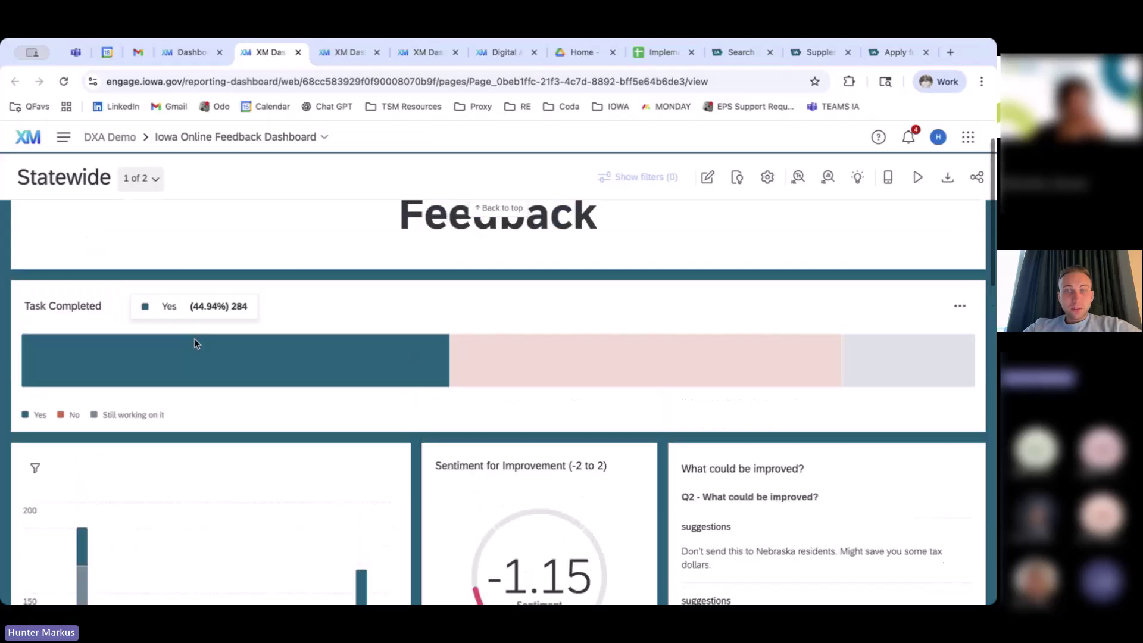
mouse_move(391, 379)
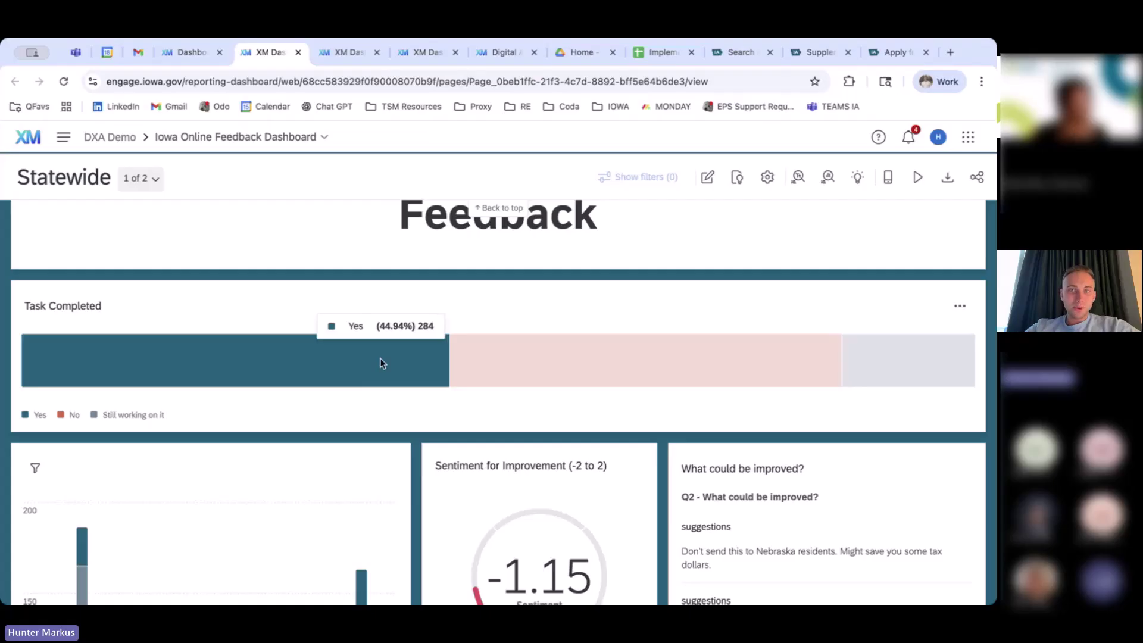
scroll(382, 363, down, 1)
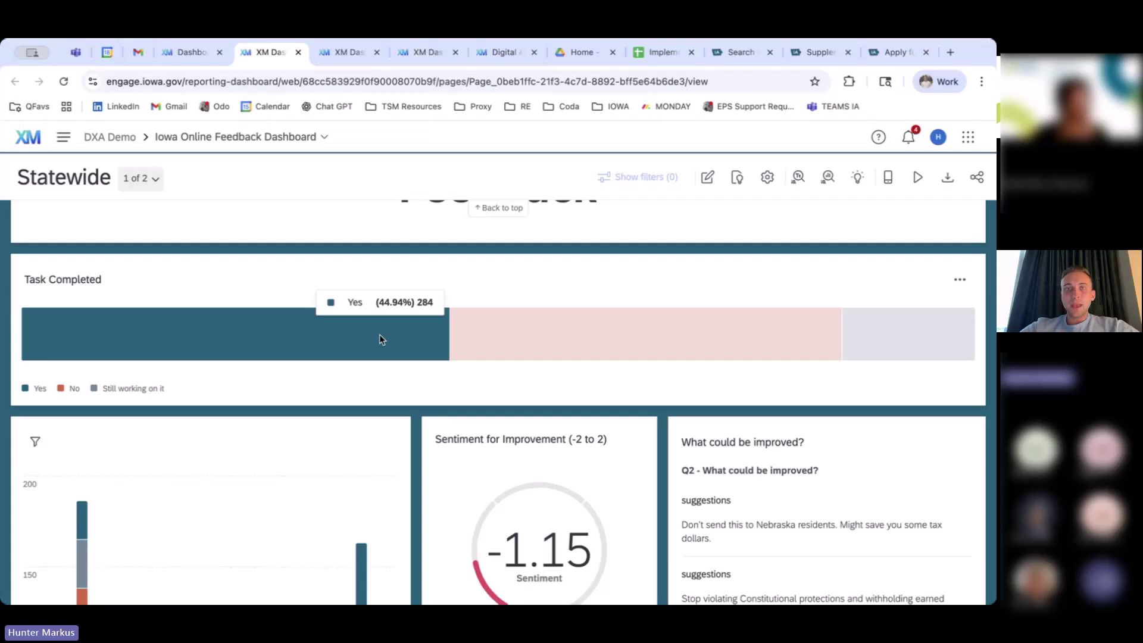
scroll(369, 327, down, 1)
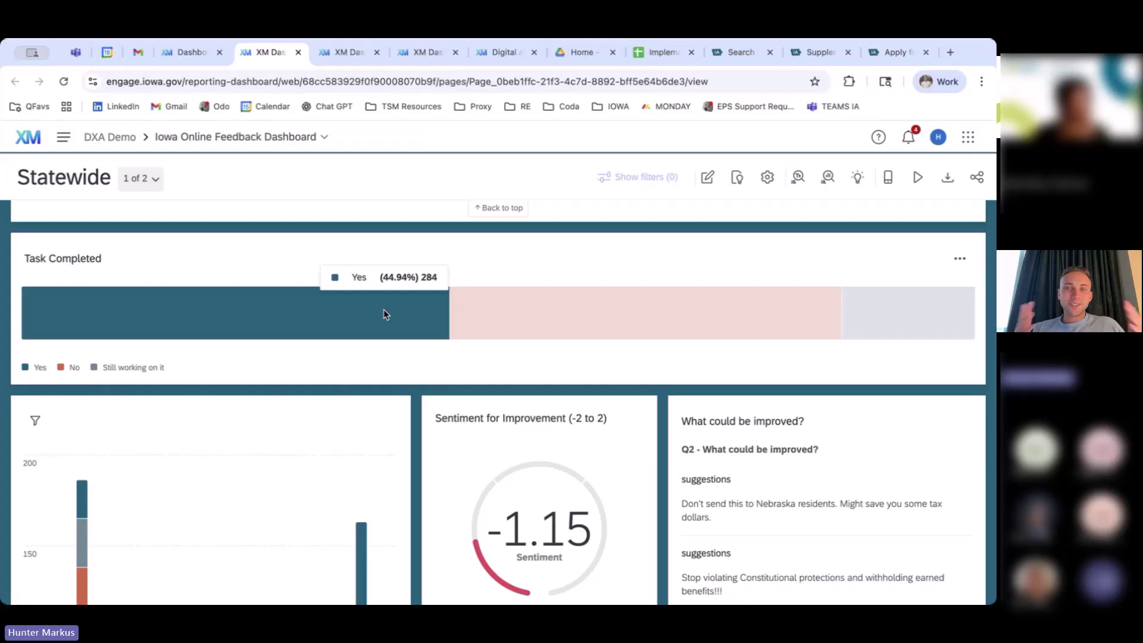
Step: Examine the 1-to-5 rating bar chart split by task completion, checking the breakdowns for ratings 5 and 1
scroll(320, 349, down, 4)
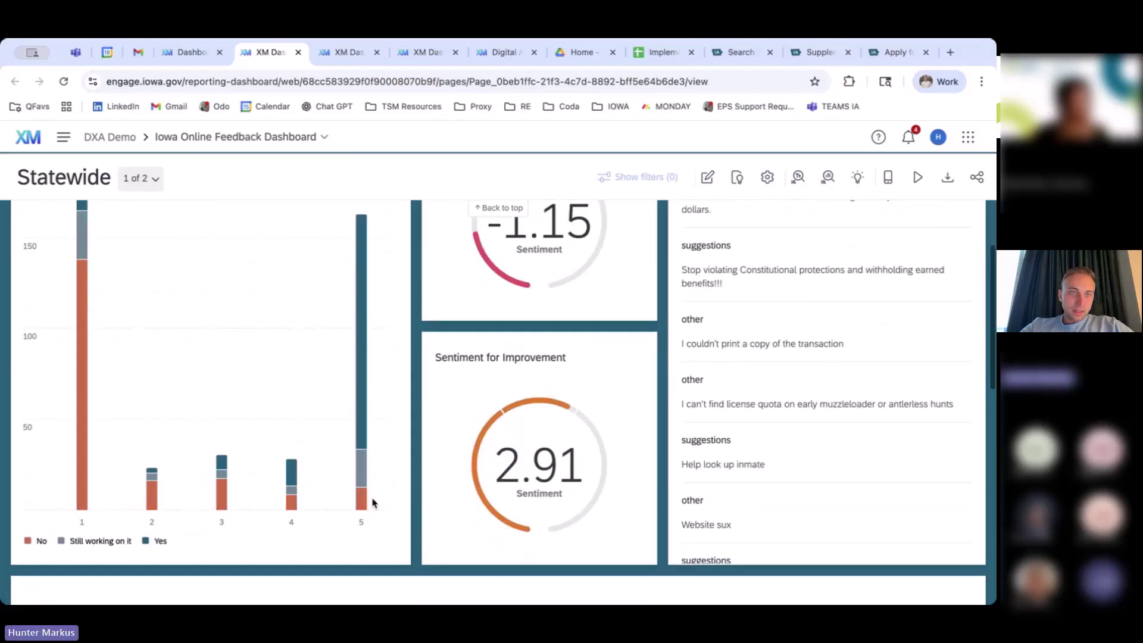
scroll(209, 495, up, 2)
scroll(210, 495, down, 2)
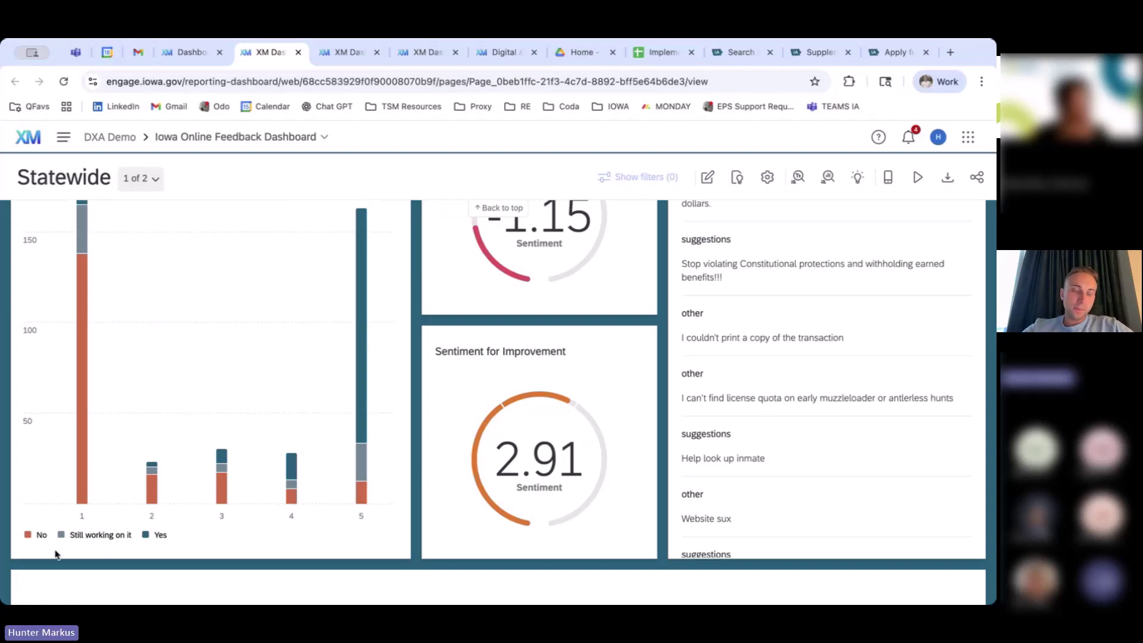
scroll(93, 530, up, 1)
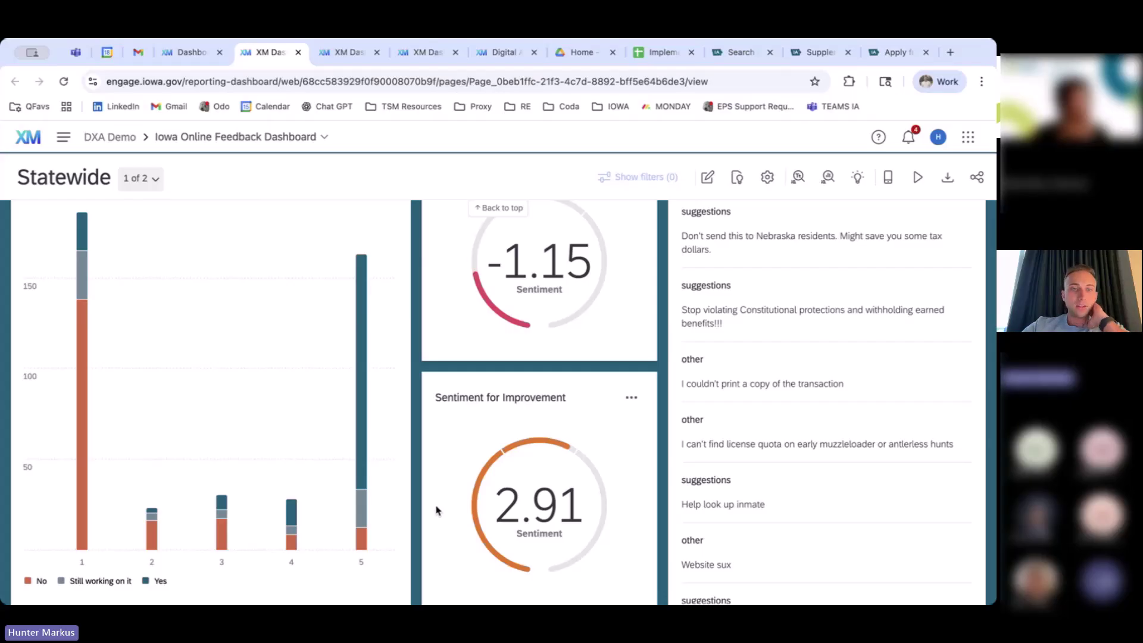
mouse_move(374, 434)
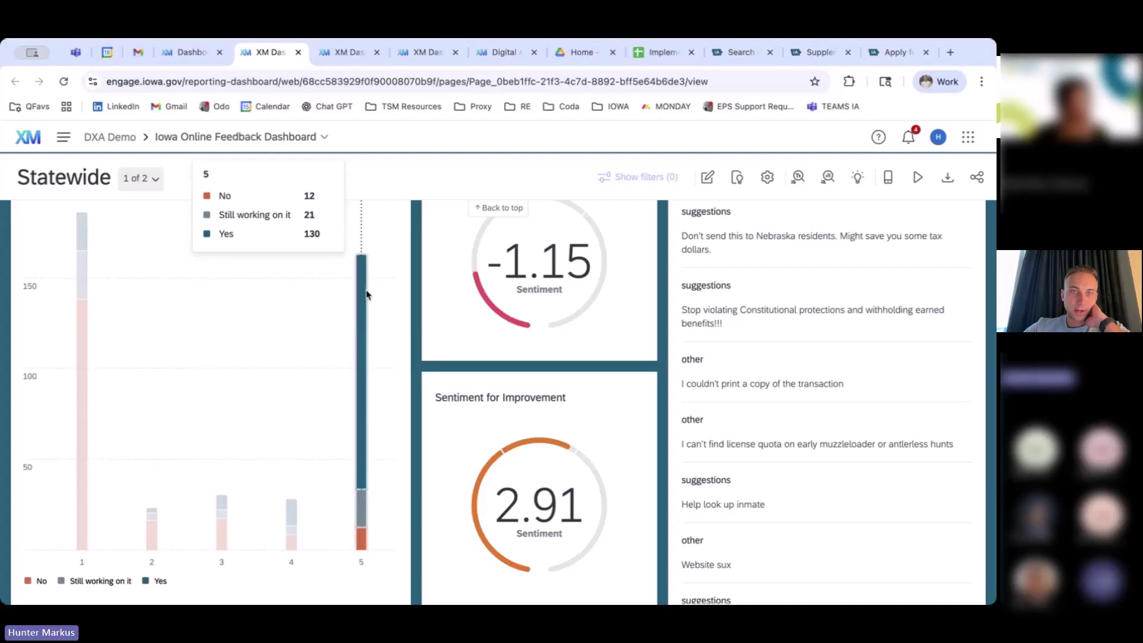
mouse_move(95, 348)
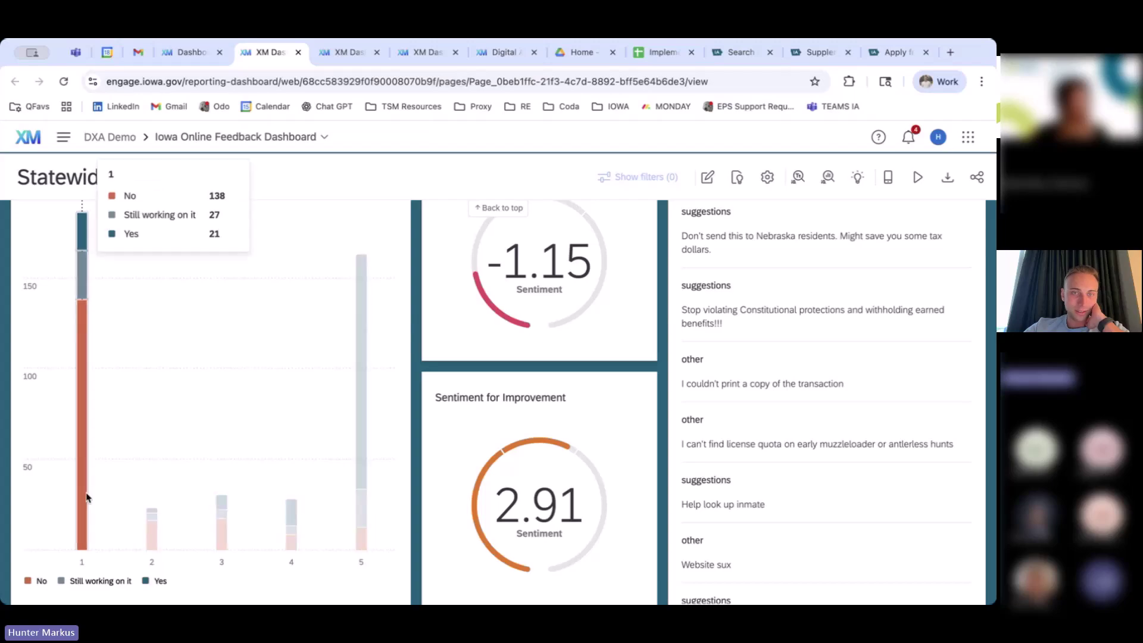
Step: Compare the "Sentiment for Improvement (-2 to 2)" gauge with the "Sentiment for Improvement" gauge below it
scroll(662, 421, up, 1)
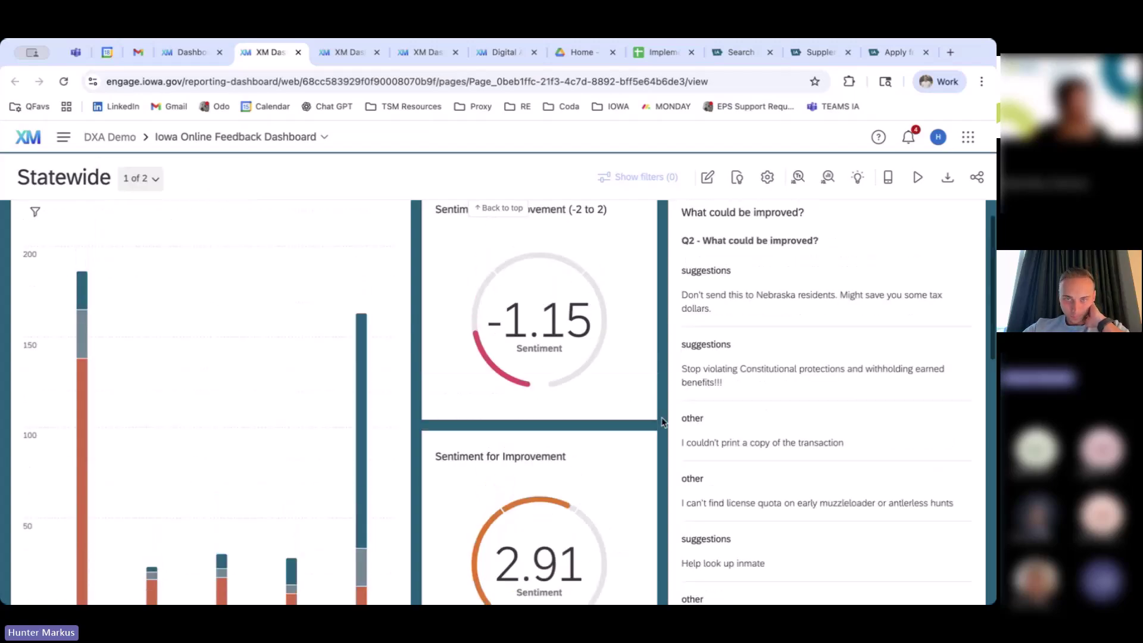
scroll(662, 422, down, 2)
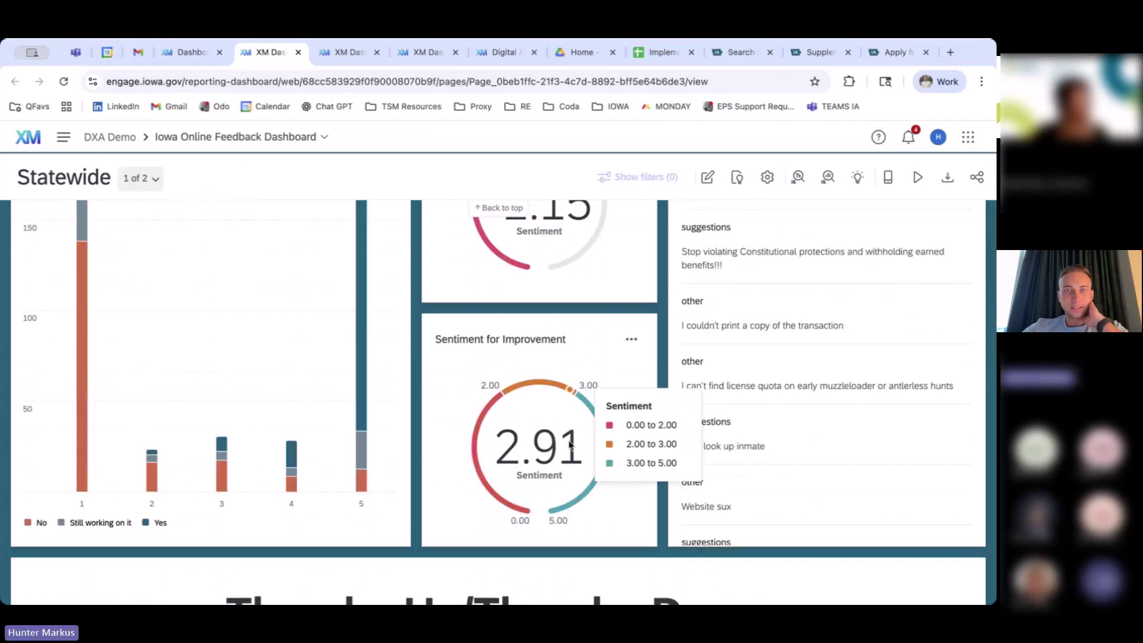
scroll(589, 402, up, 2)
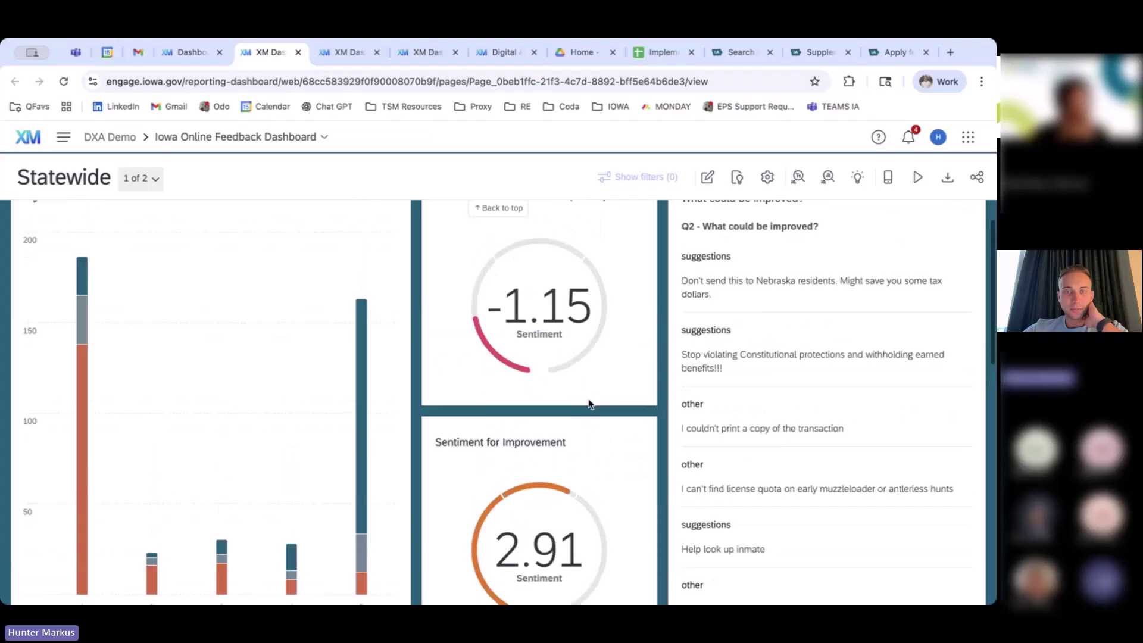
scroll(589, 403, down, 2)
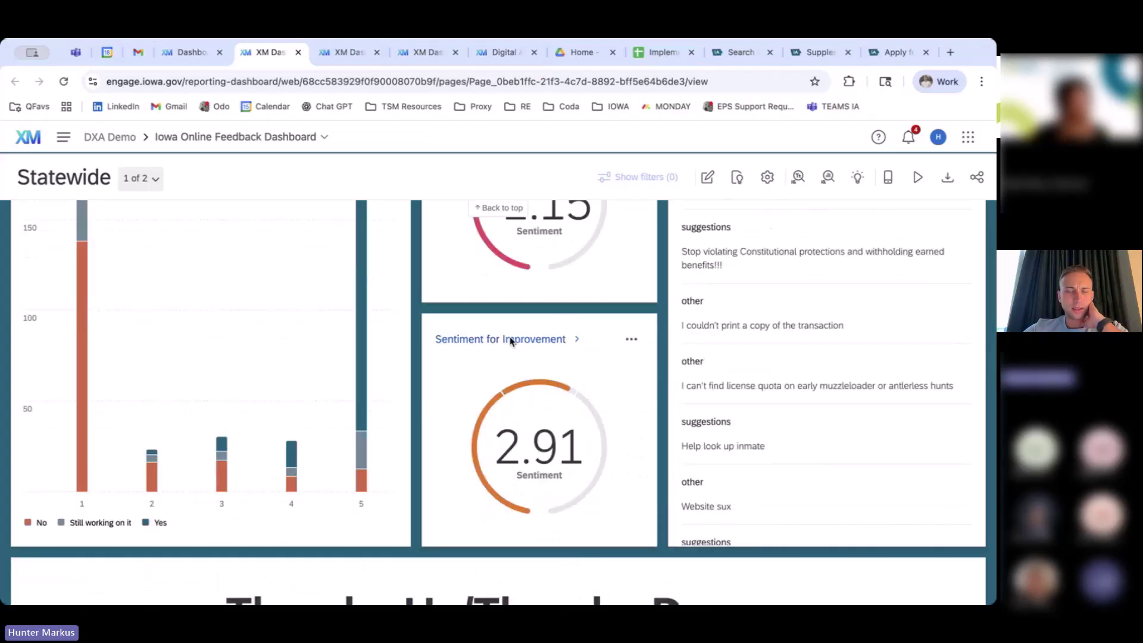
Step: Reload the Statewide dashboard page and inspect the colour ranges of both sentiment gauges
drag(448, 85, 449, 89)
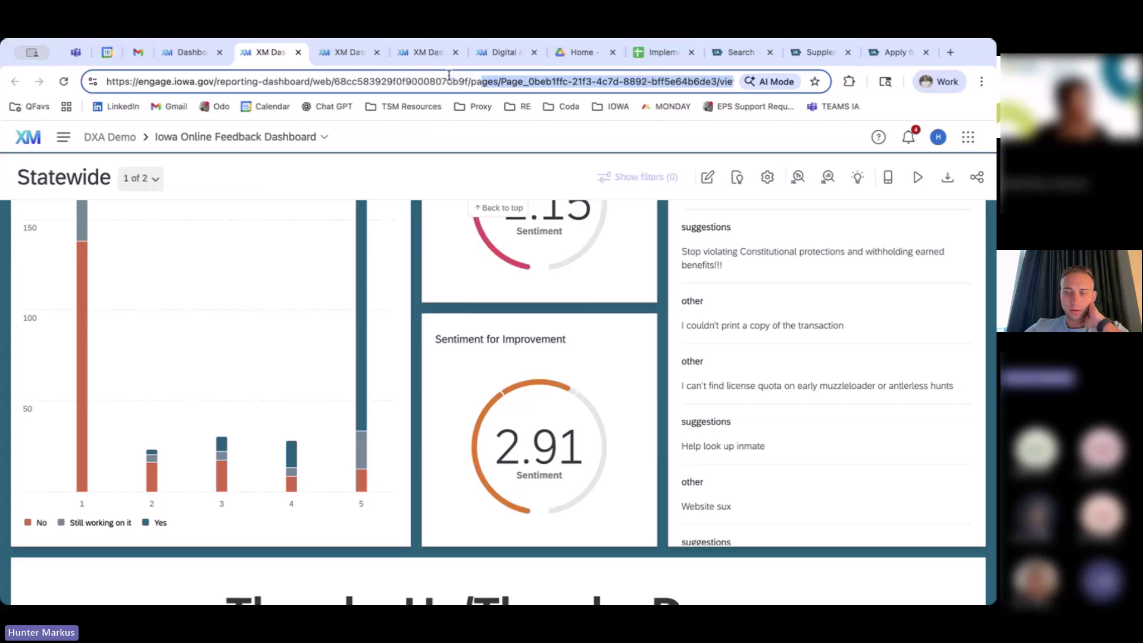
key(Return)
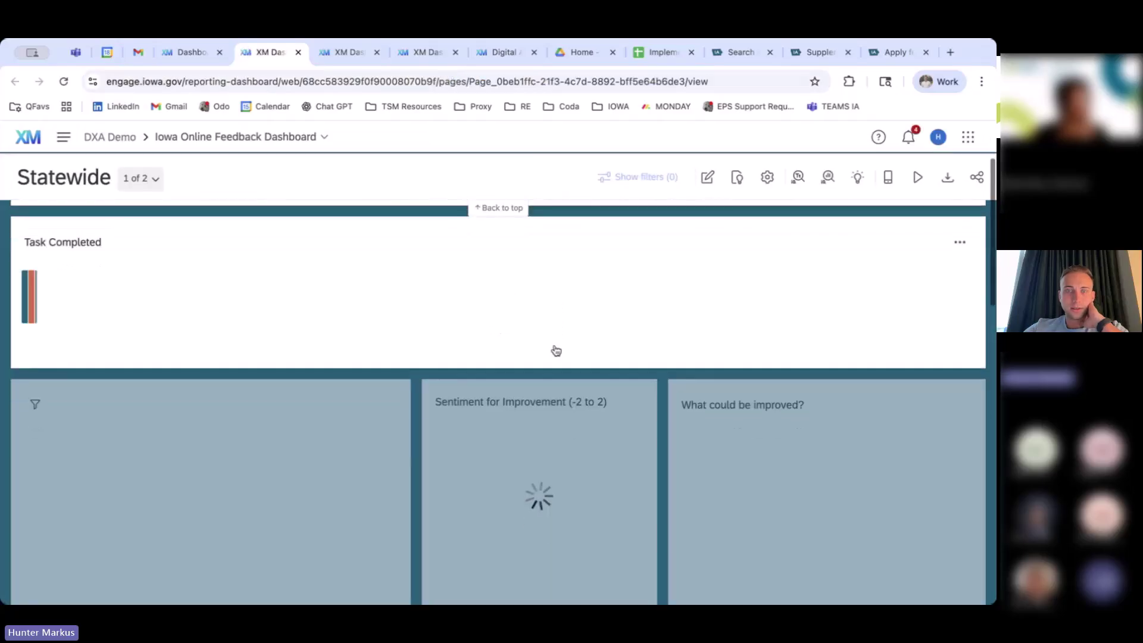
scroll(556, 350, down, 5)
scroll(565, 366, up, 2)
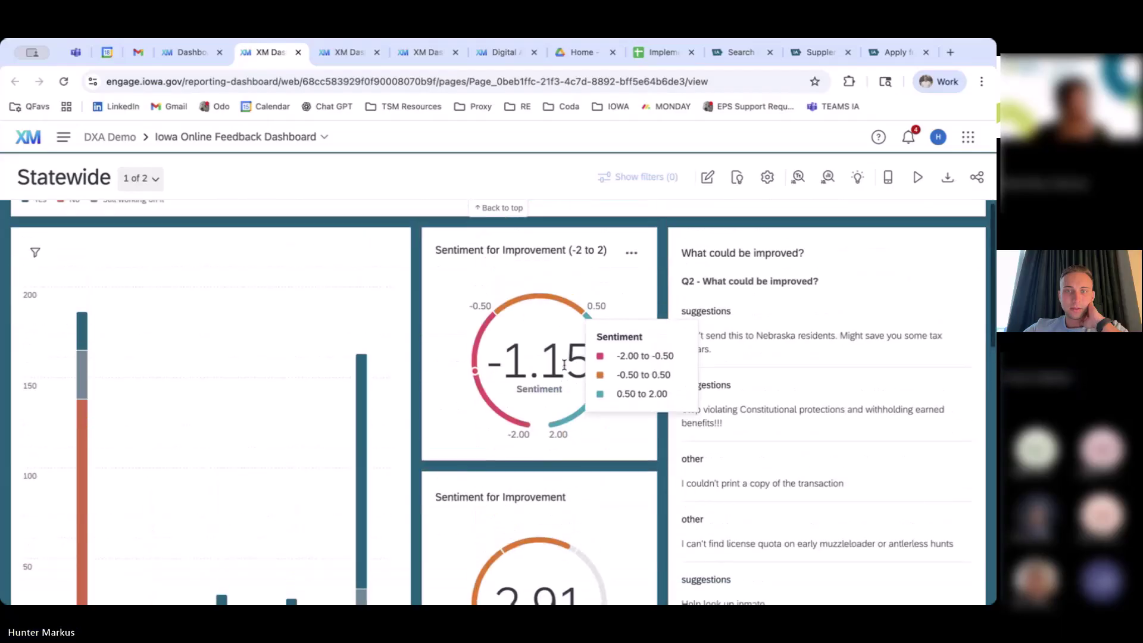
scroll(565, 366, down, 3)
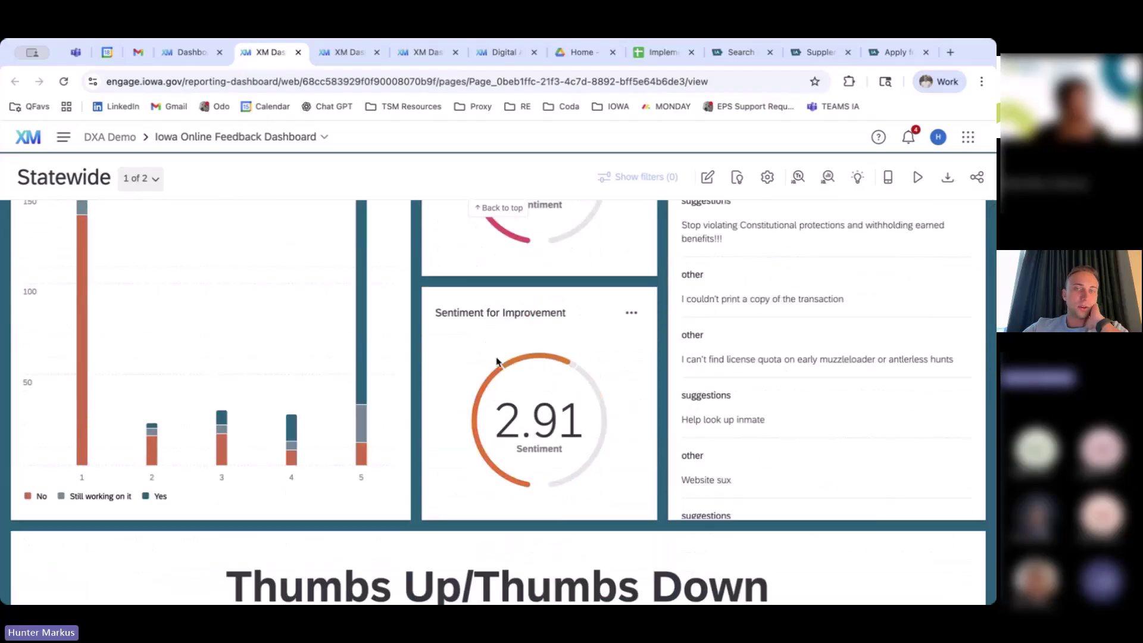
mouse_move(567, 462)
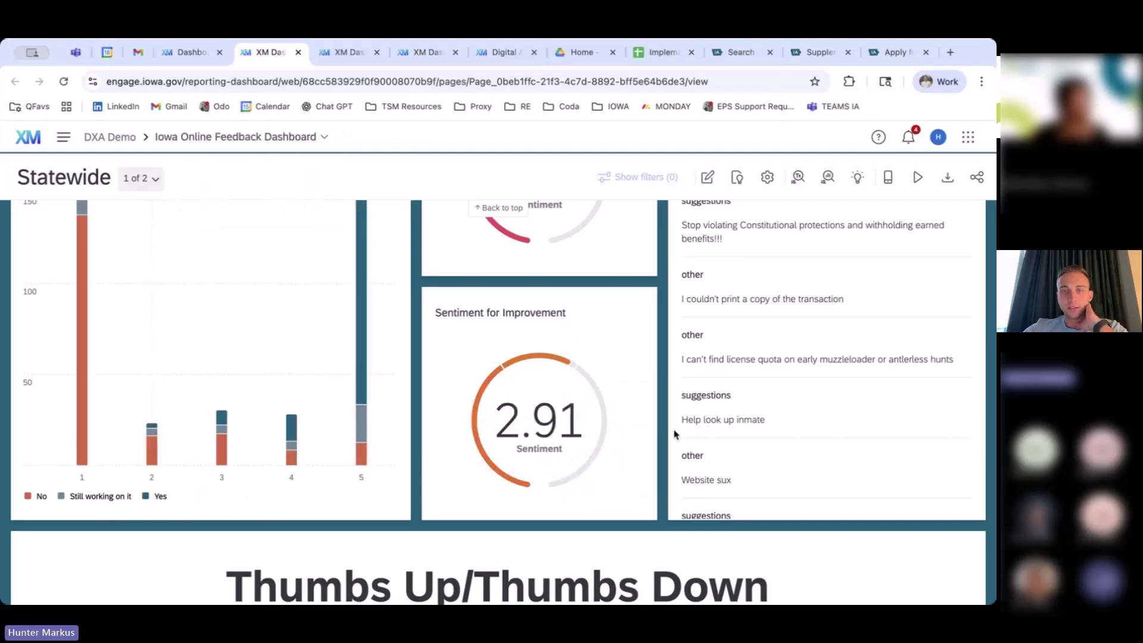
mouse_move(580, 371)
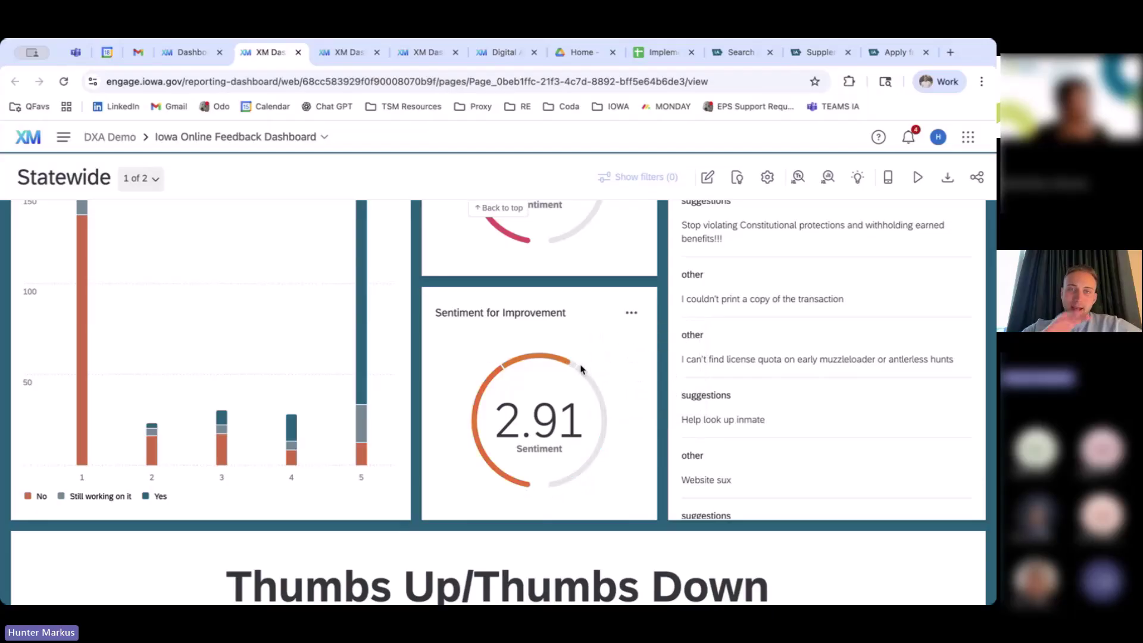
mouse_move(579, 411)
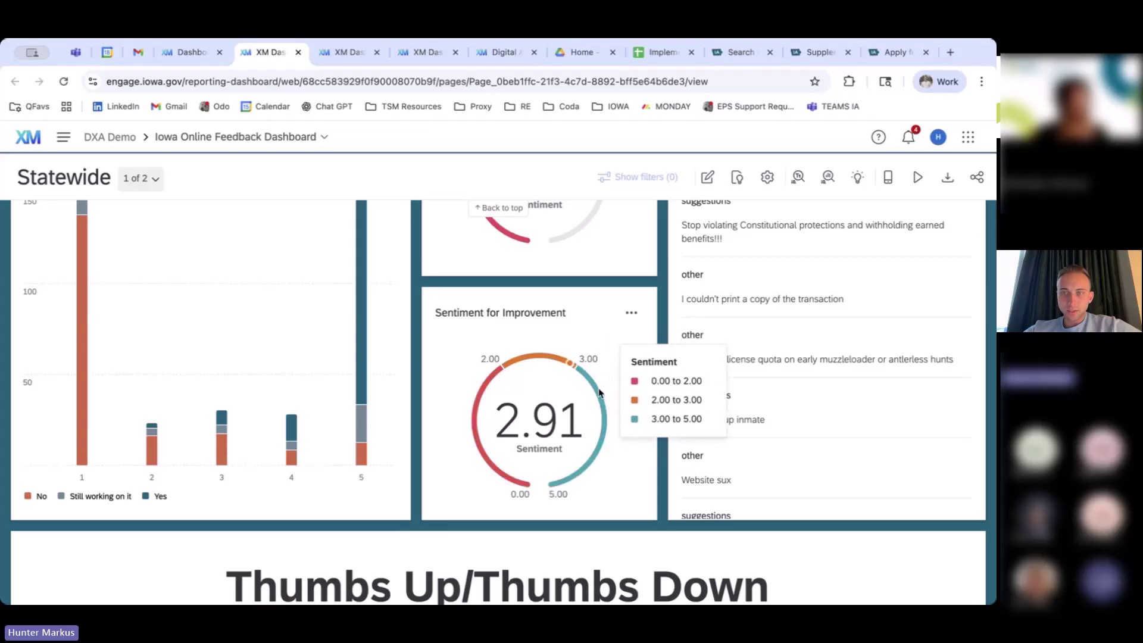
Step: Read through the "What could be improved?" comments and their categories alongside the -2 to 2 sentiment gauge
scroll(596, 366, up, 3)
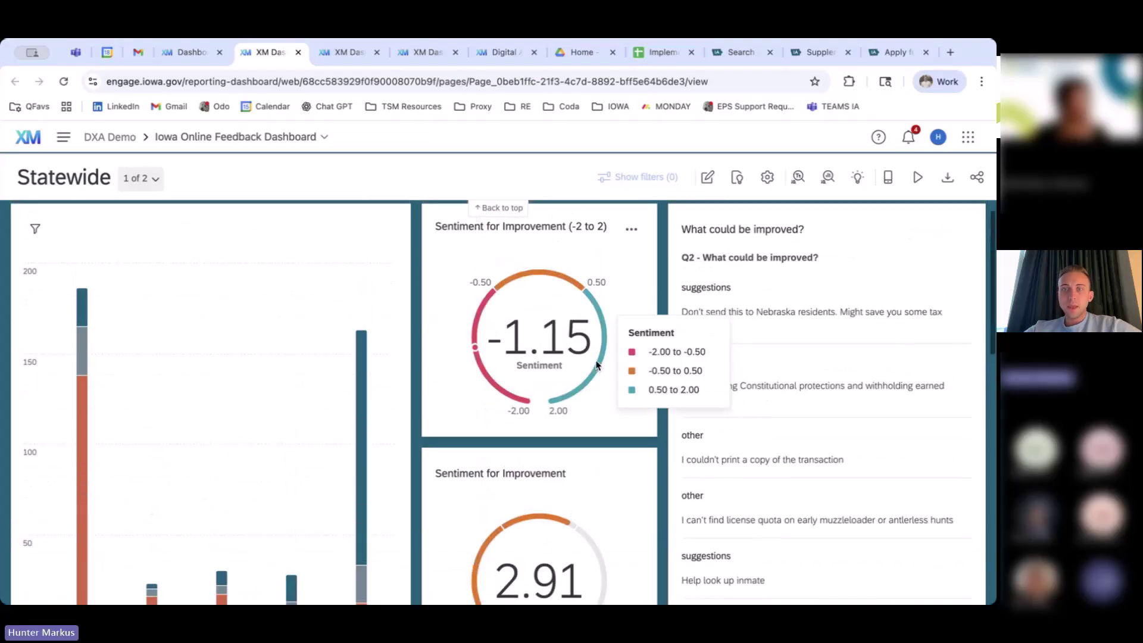
scroll(598, 366, up, 1)
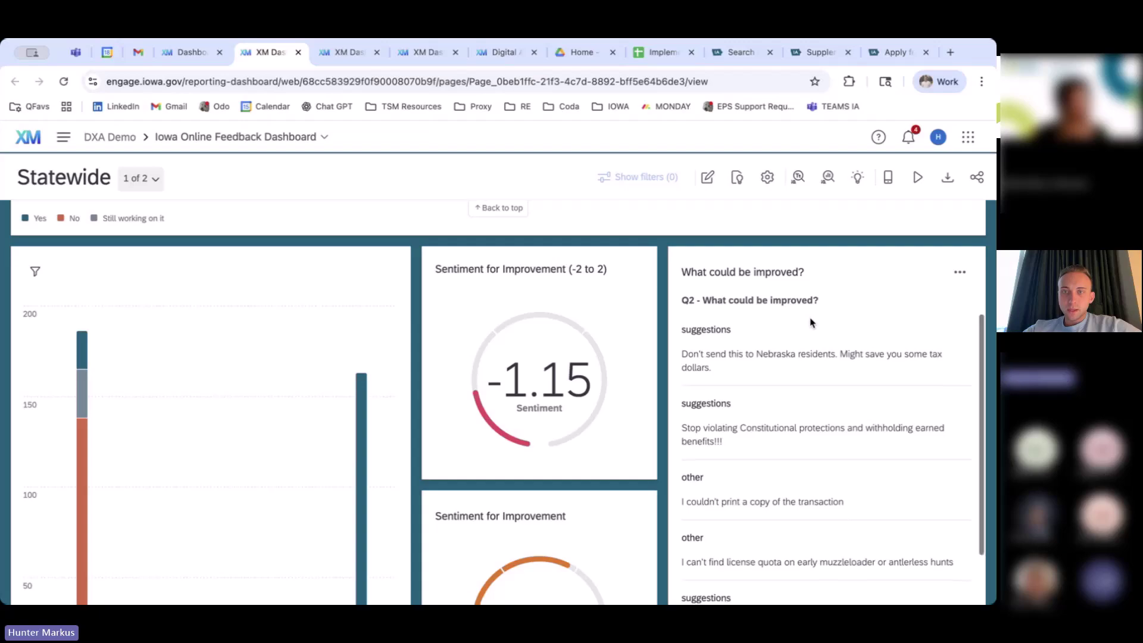
scroll(812, 322, down, 1)
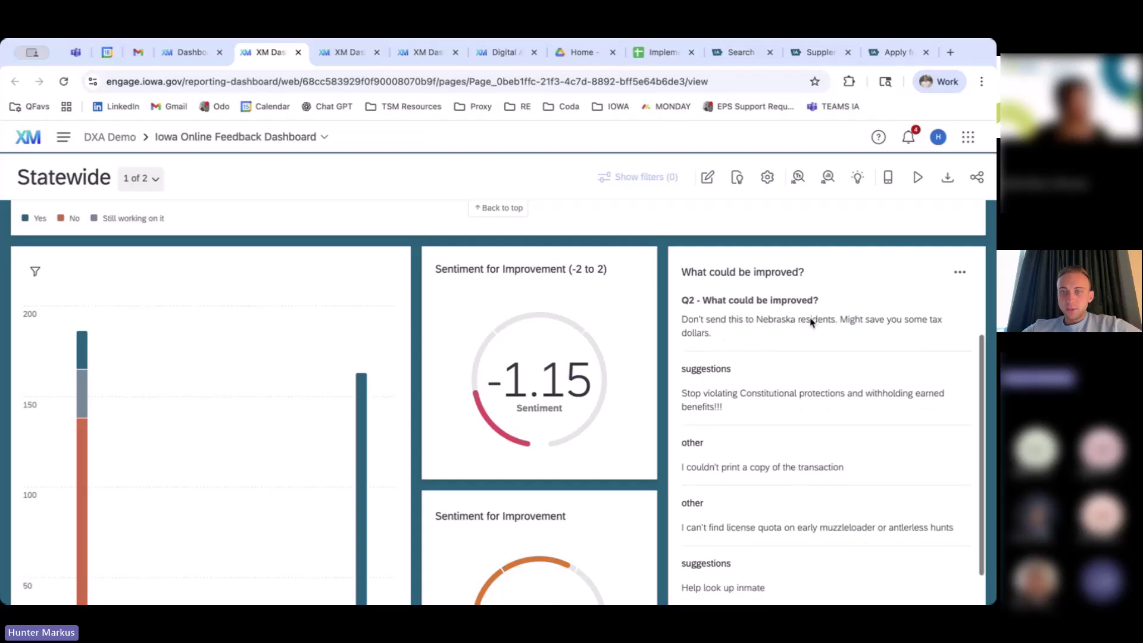
scroll(812, 322, down, 1)
scroll(813, 297, up, 2)
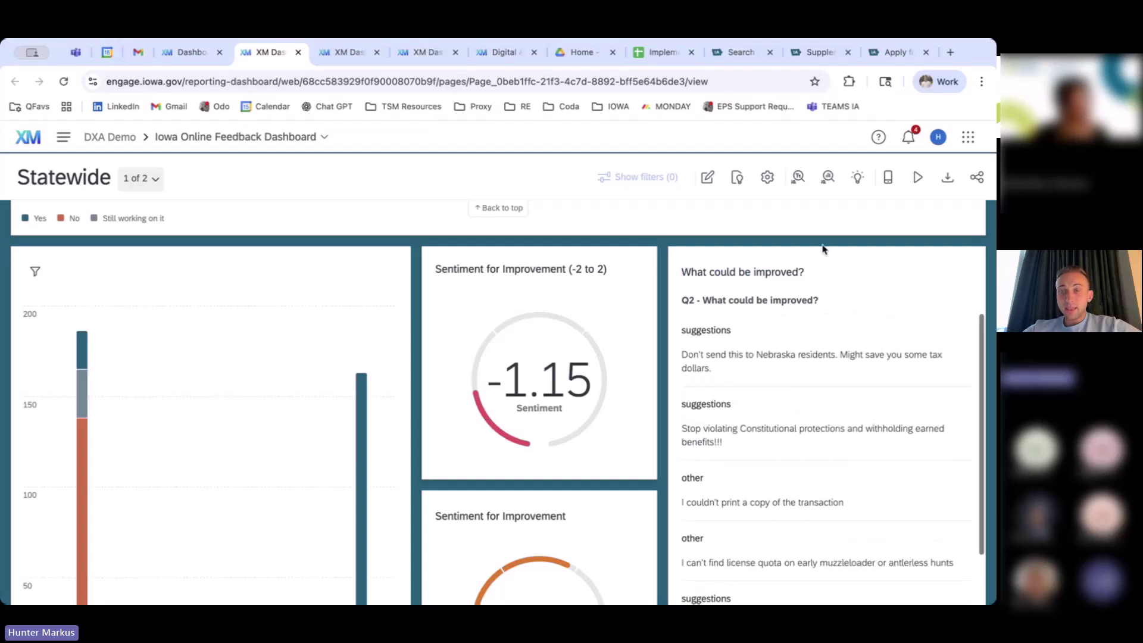
scroll(818, 262, down, 1)
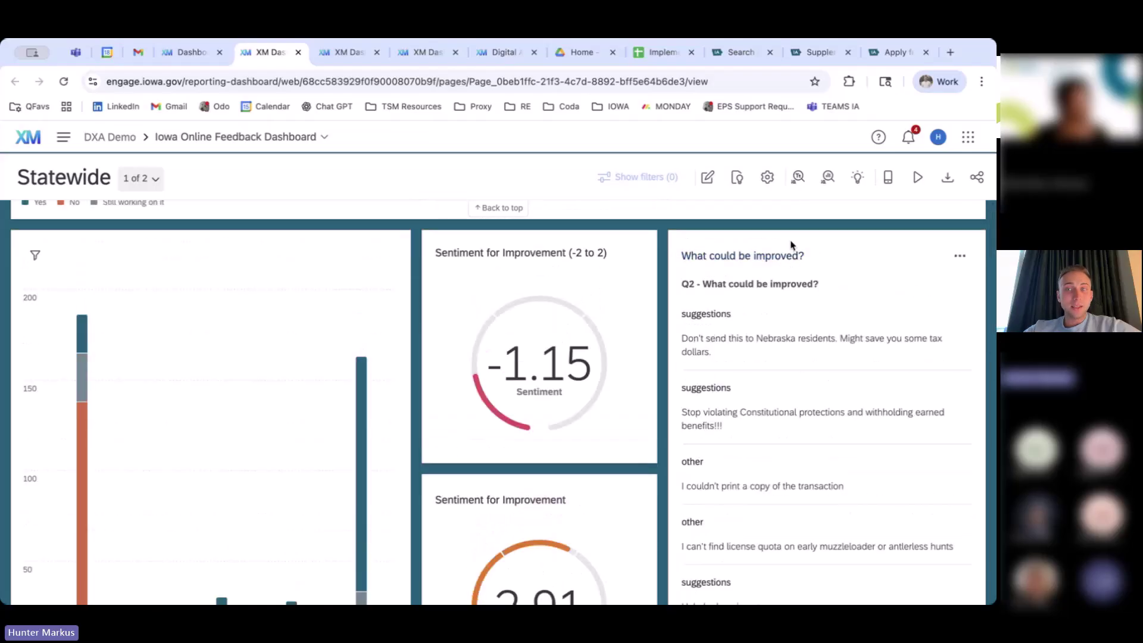
scroll(835, 261, down, 1)
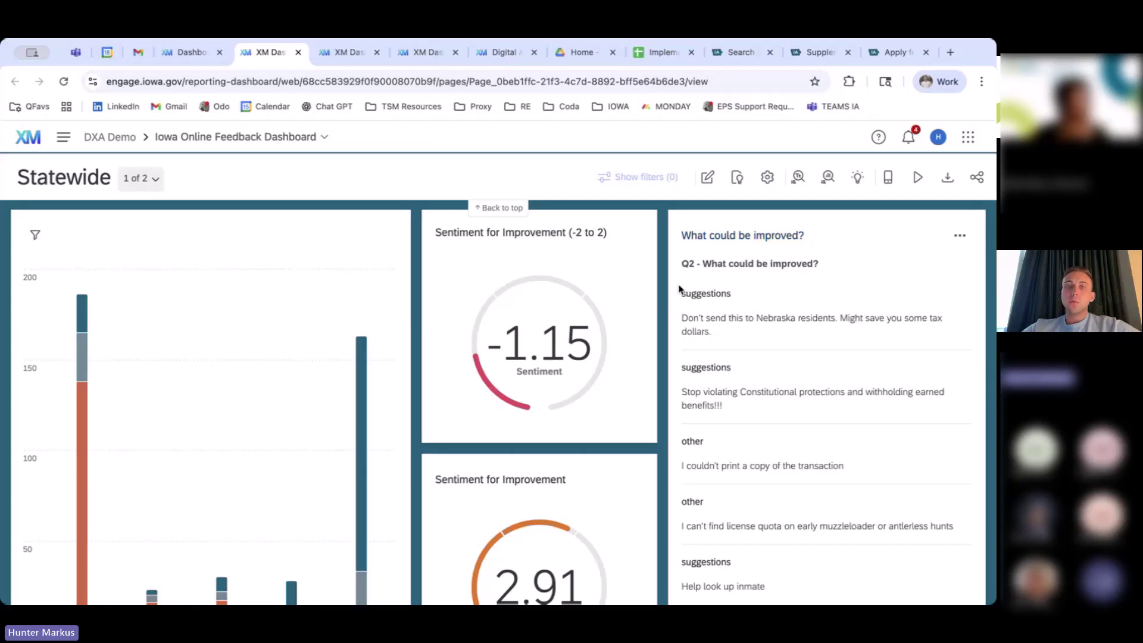
mouse_move(512, 305)
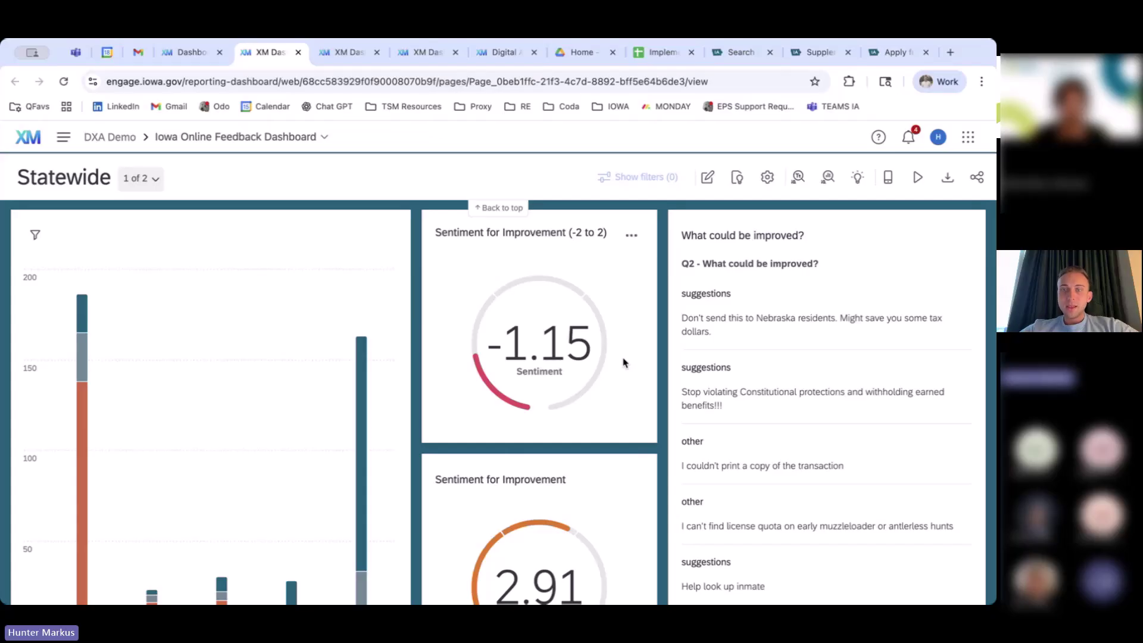
Step: Read the first suggestion and other comments in the "What could be improved?" list
scroll(755, 359, down, 1)
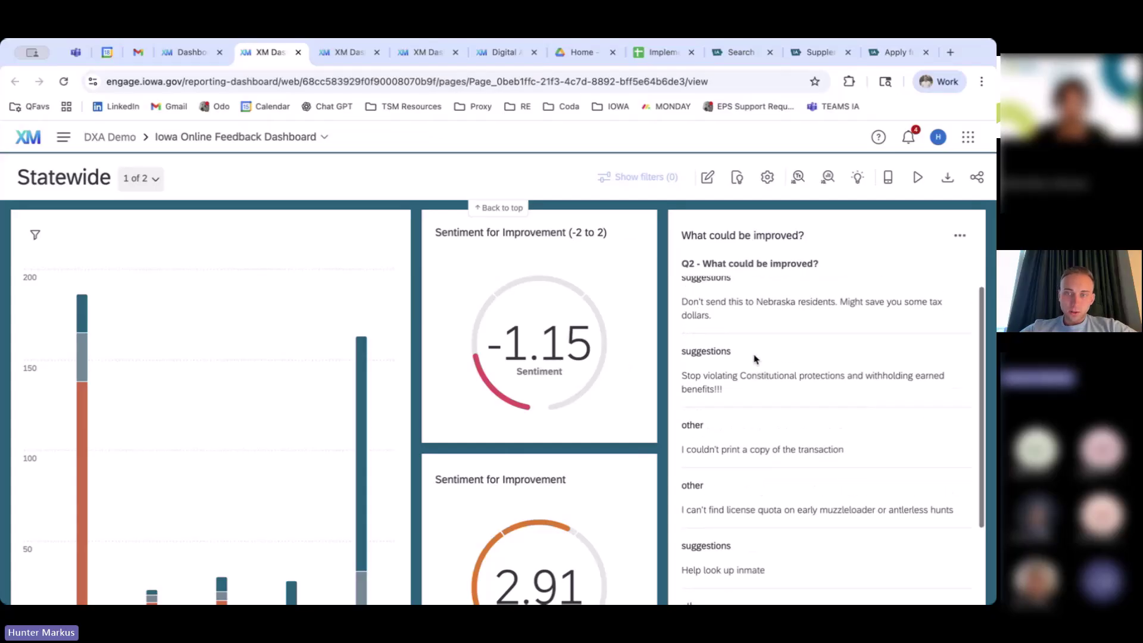
scroll(754, 359, down, 3)
scroll(754, 359, up, 4)
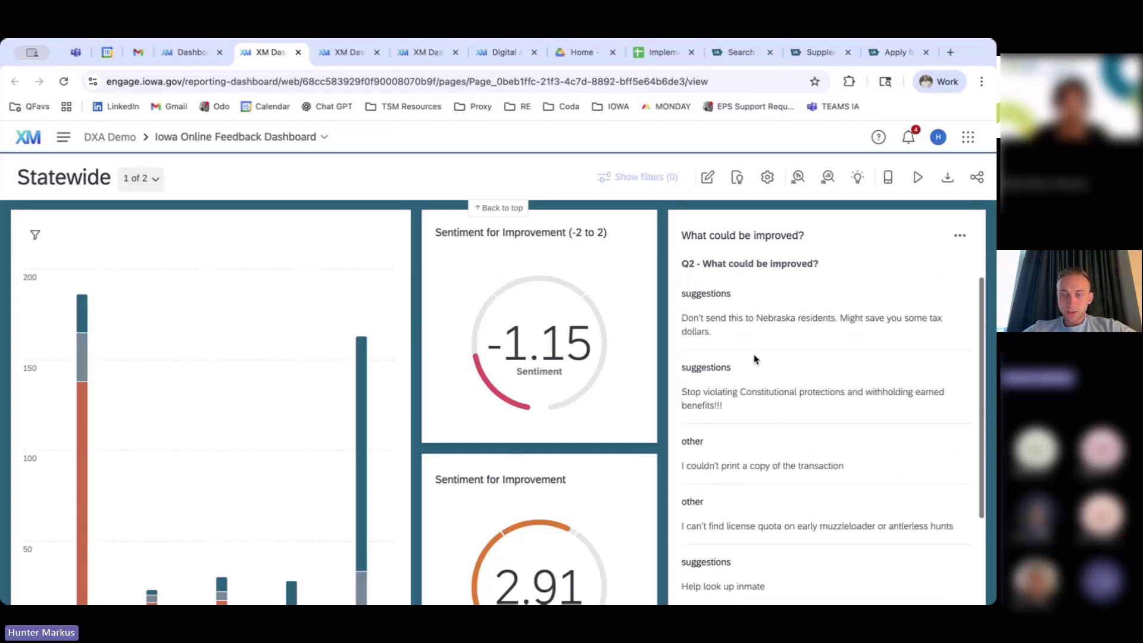
scroll(660, 322, down, 1)
scroll(659, 322, up, 1)
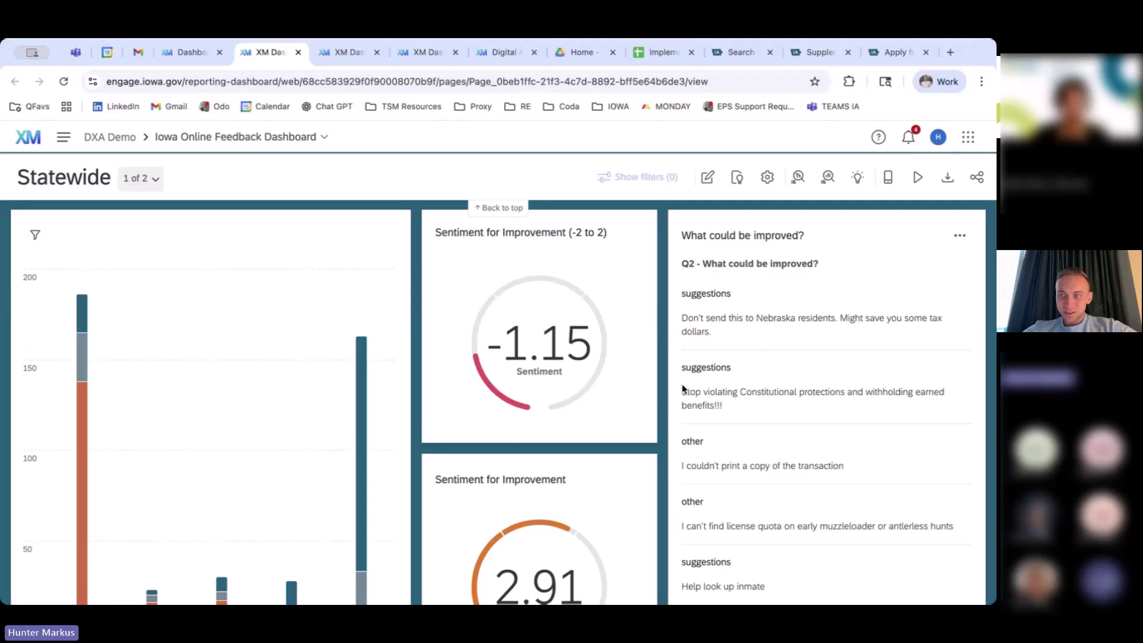
scroll(738, 392, down, 1)
scroll(738, 392, up, 1)
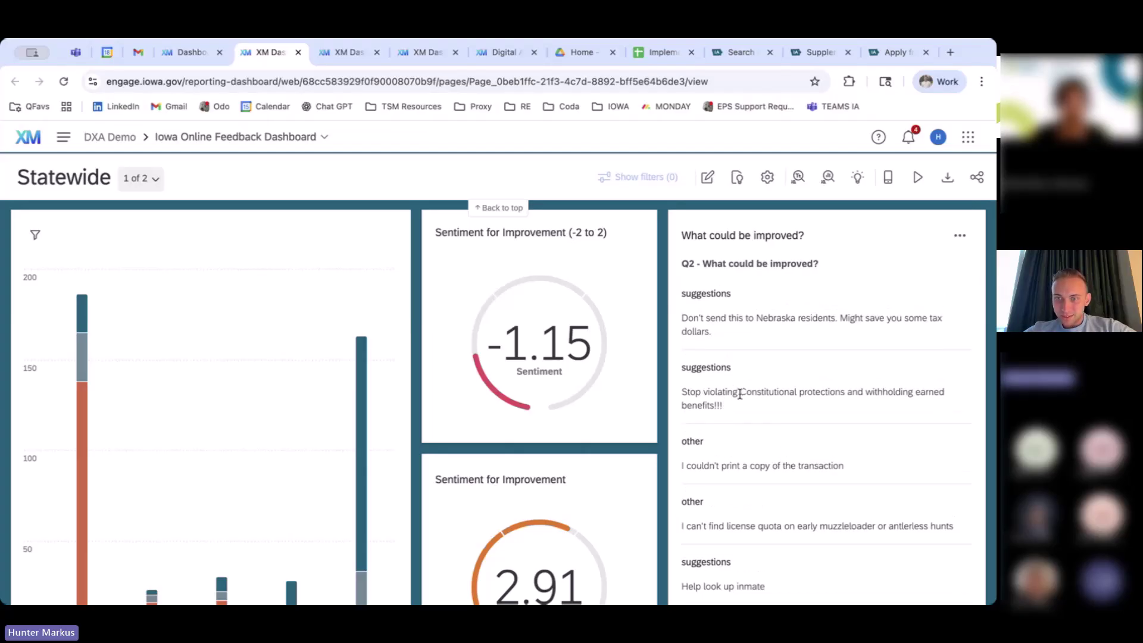
scroll(649, 402, down, 2)
scroll(649, 402, up, 1)
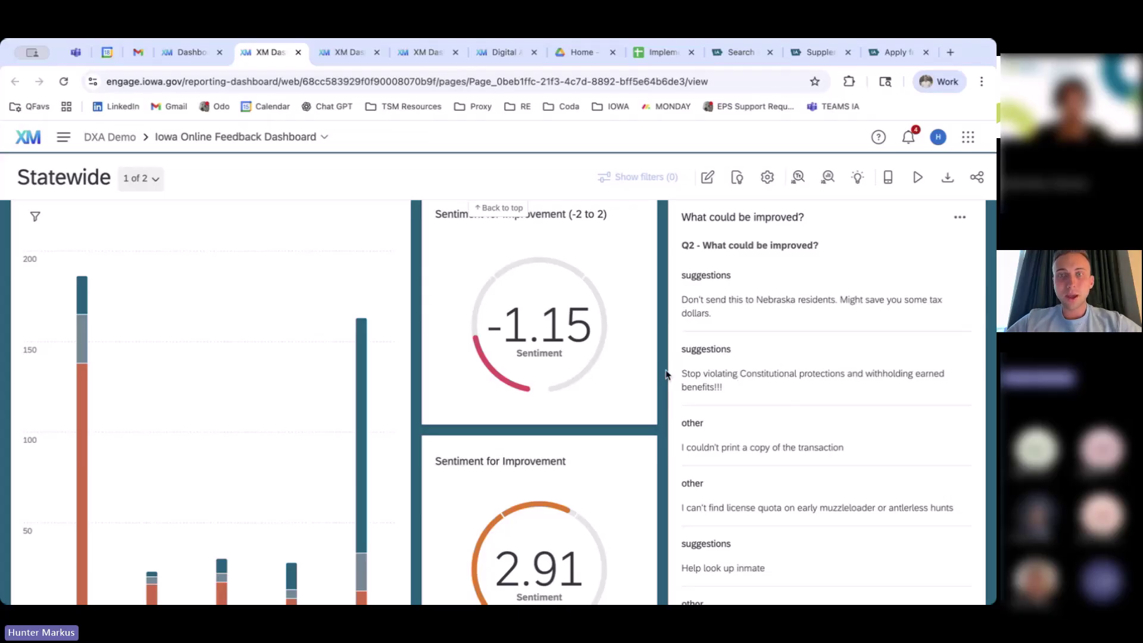
Step: Look over the sentiment gauges, rating chart and comments down to the "Thumbs Up/Thumbs Down" heading
scroll(627, 354, down, 1)
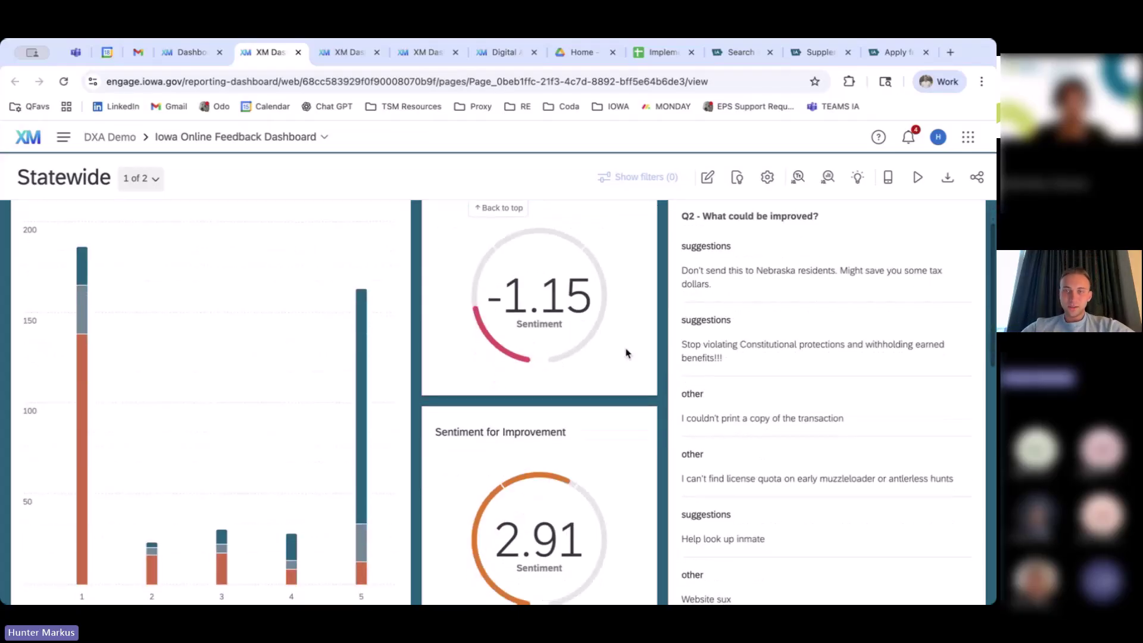
scroll(627, 354, down, 1)
scroll(626, 355, up, 1)
scroll(626, 354, up, 1)
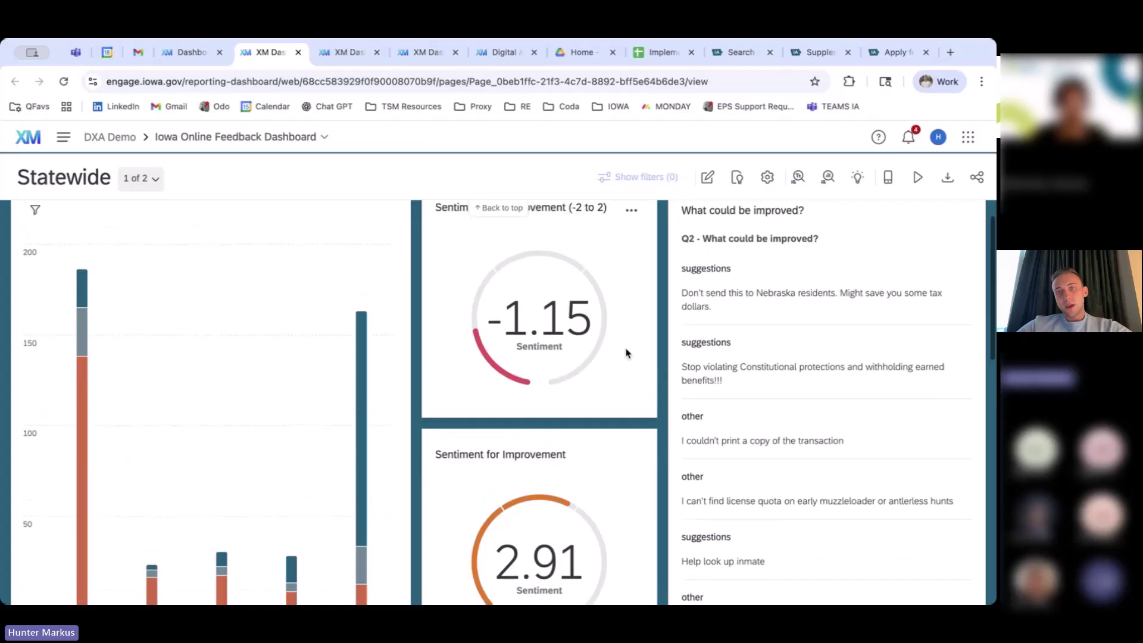
scroll(632, 352, down, 1)
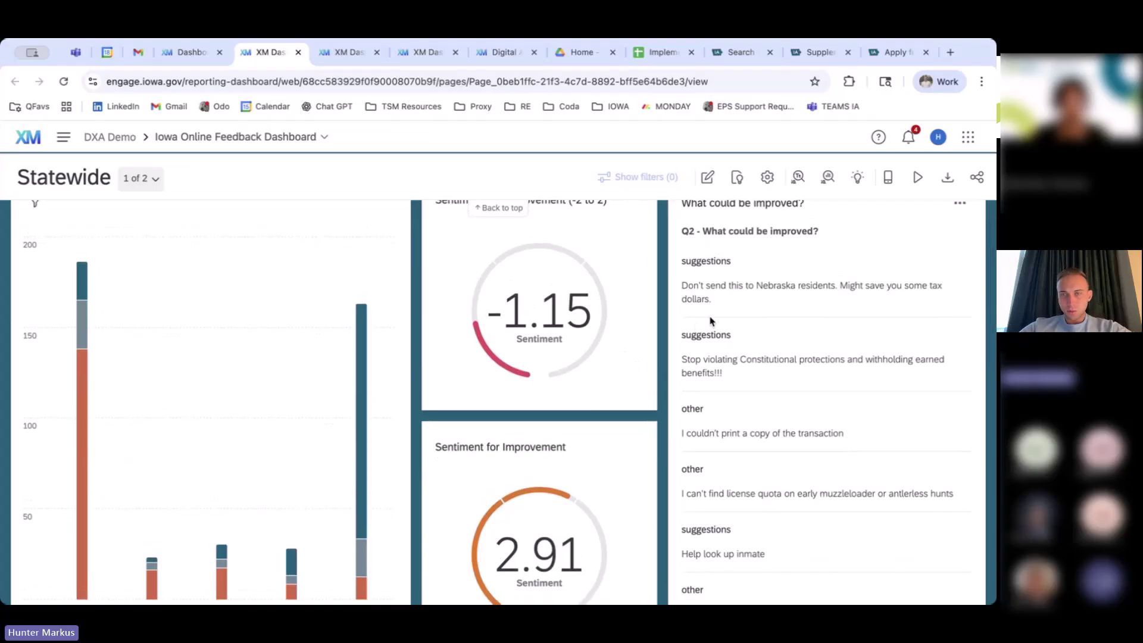
scroll(646, 358, down, 5)
scroll(645, 358, down, 1)
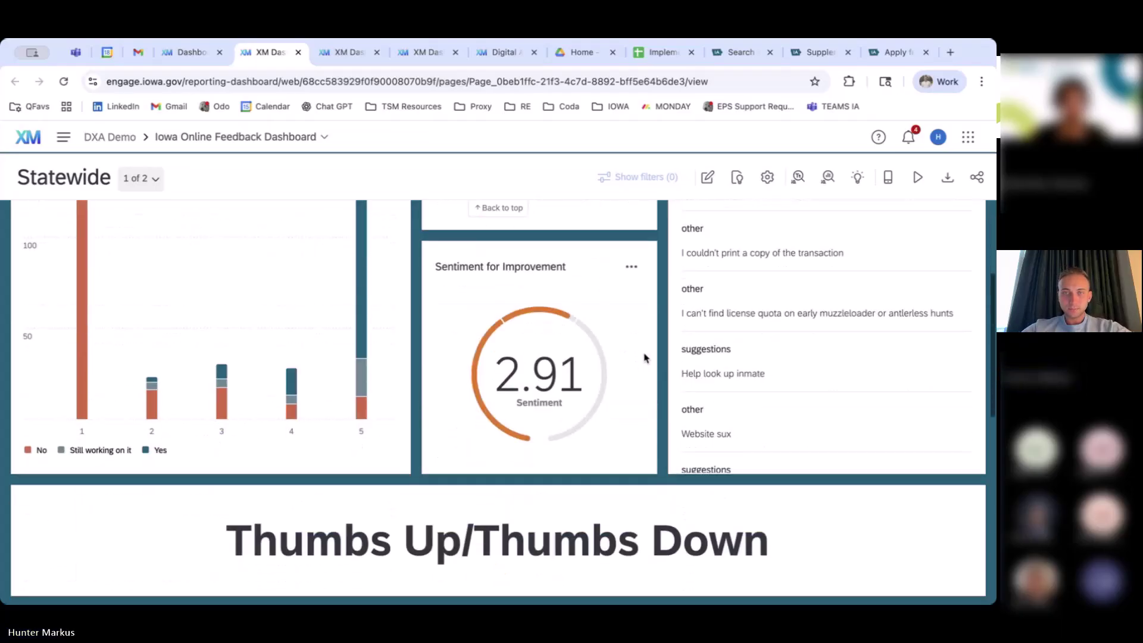
Step: Return to the Feedback section's beginning and review the Task Completed bar together with the -2 to 2 sentiment gauge
scroll(644, 358, up, 8)
scroll(644, 359, up, 1)
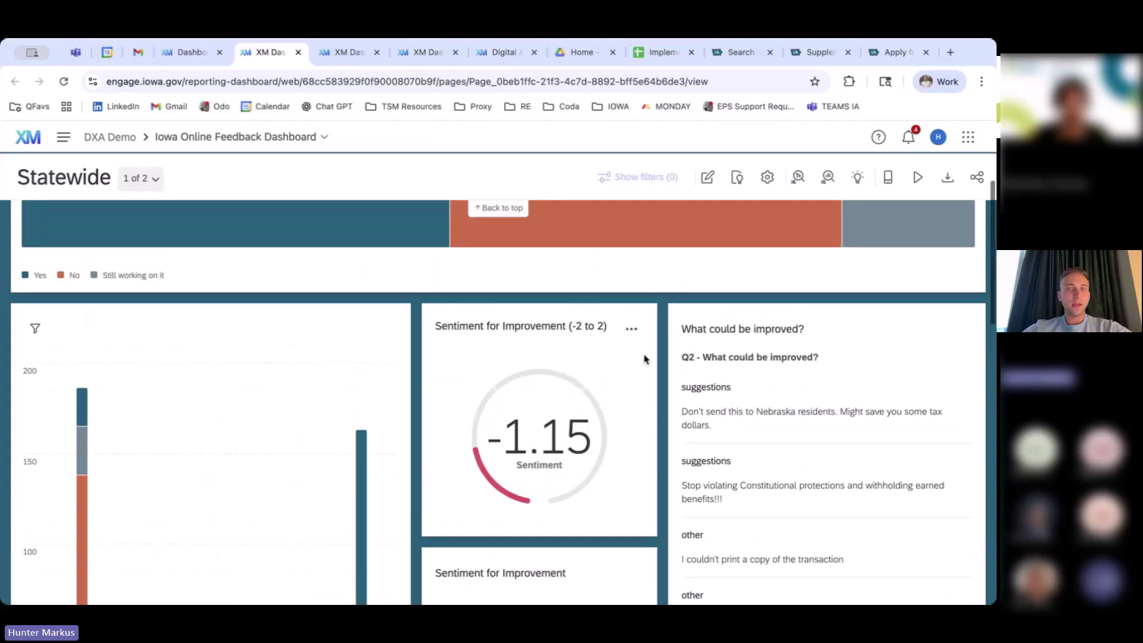
scroll(646, 357, down, 4)
scroll(444, 385, up, 3)
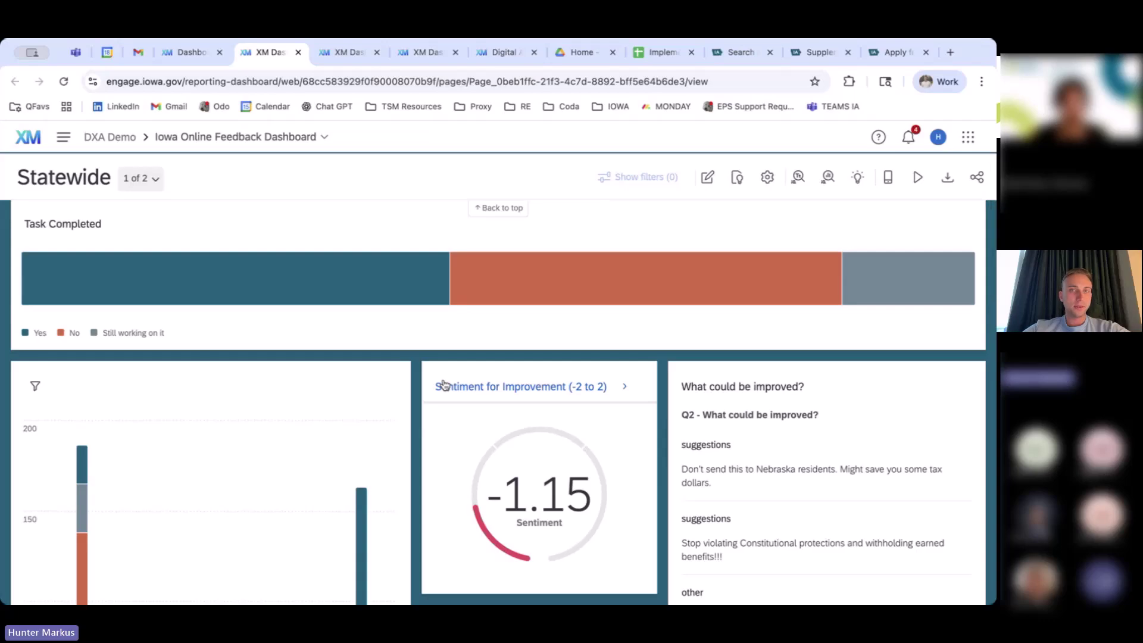
scroll(505, 410, down, 3)
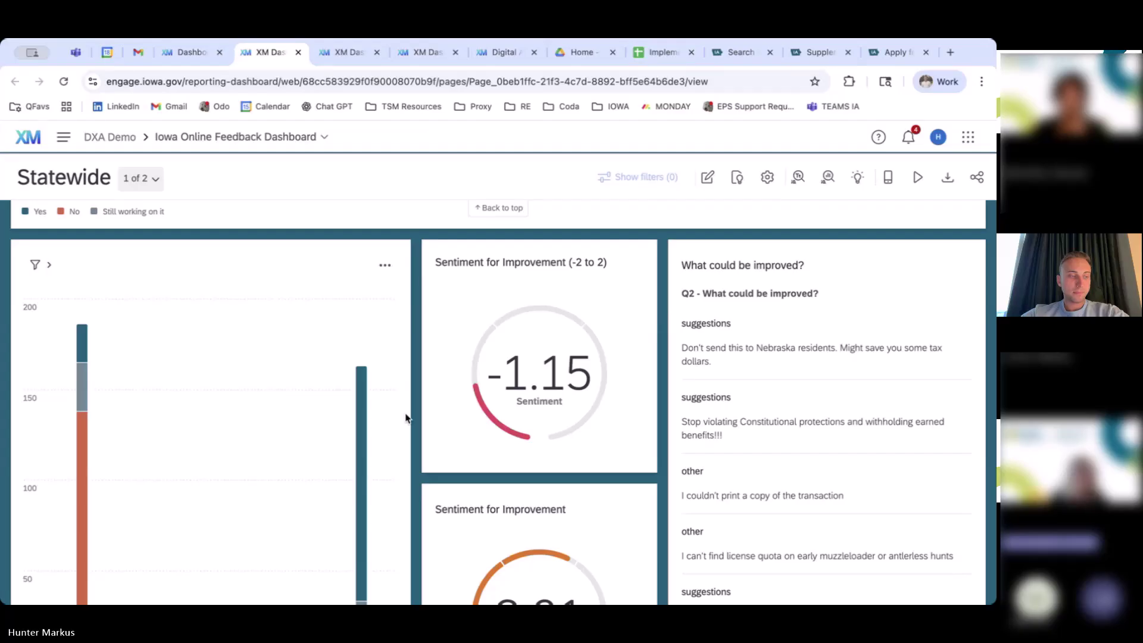
scroll(405, 418, up, 4)
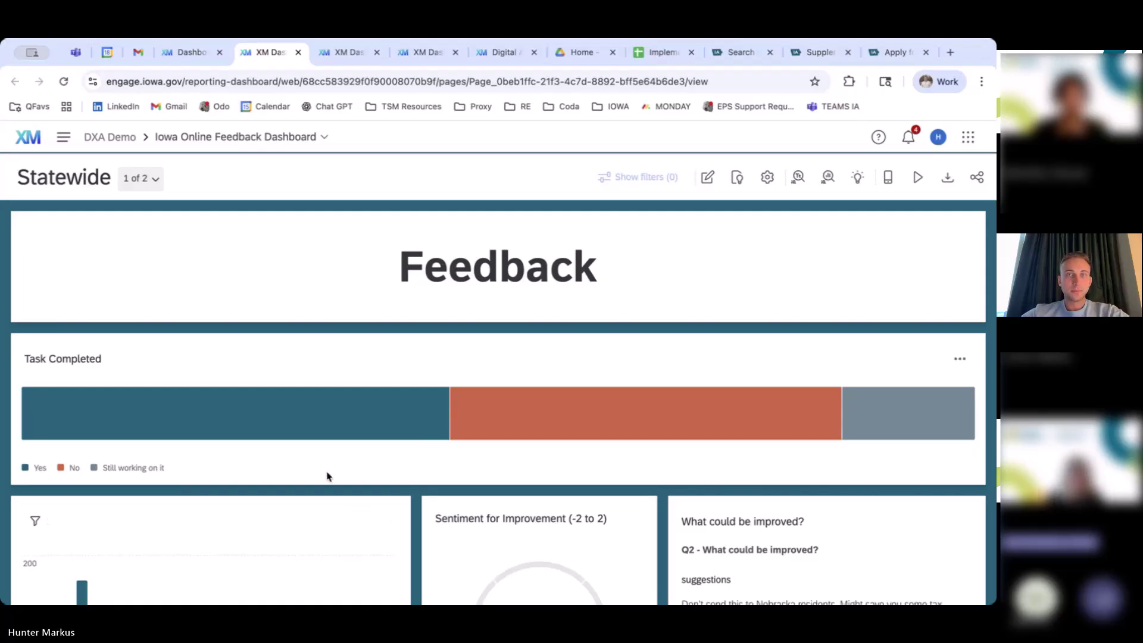
Step: Switch to the Iowa Digital Experience Analytics Dashboard and view its behavior signal definitions and the Total Frustration Signals heading
mouse_move(374, 409)
click(348, 53)
click(399, 54)
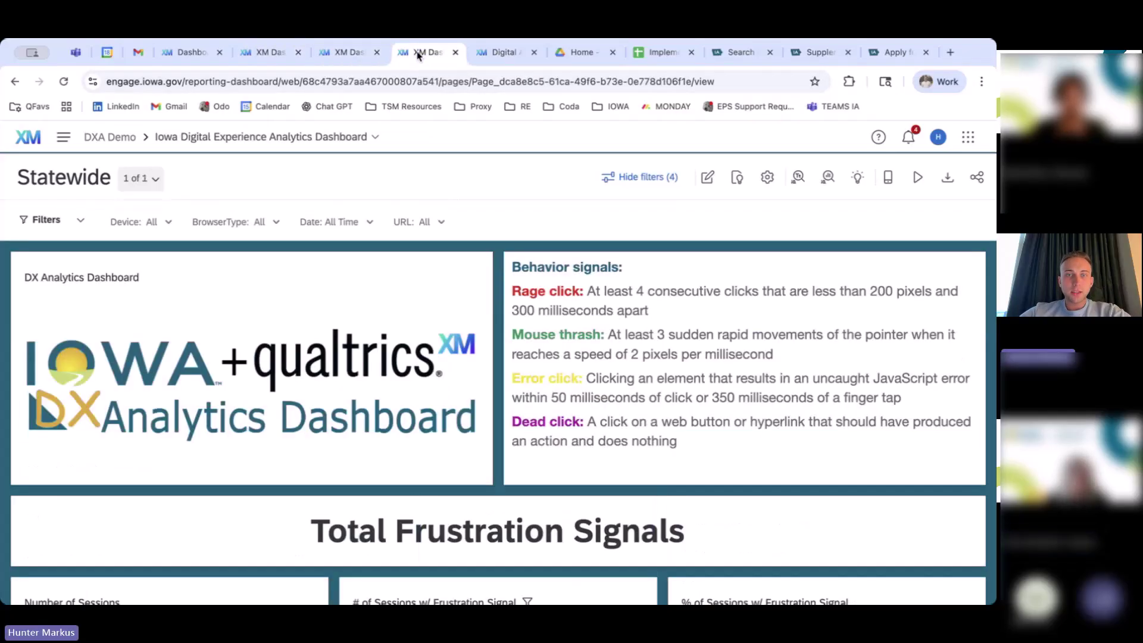
scroll(406, 409, down, 2)
scroll(407, 409, up, 1)
scroll(407, 409, down, 1)
scroll(406, 409, up, 2)
scroll(407, 408, down, 1)
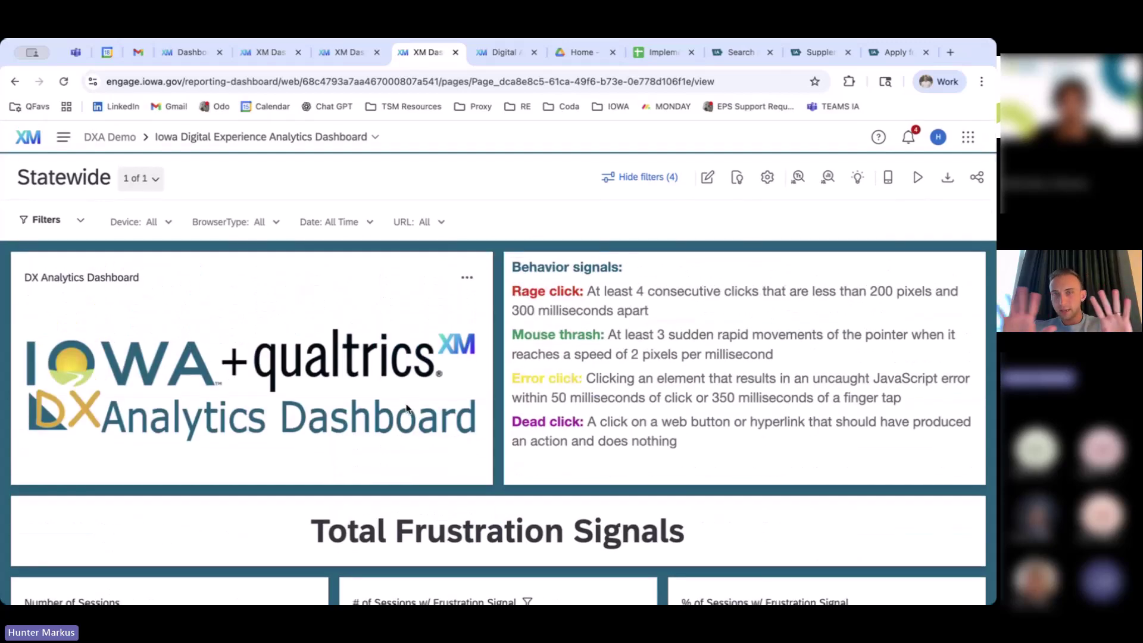